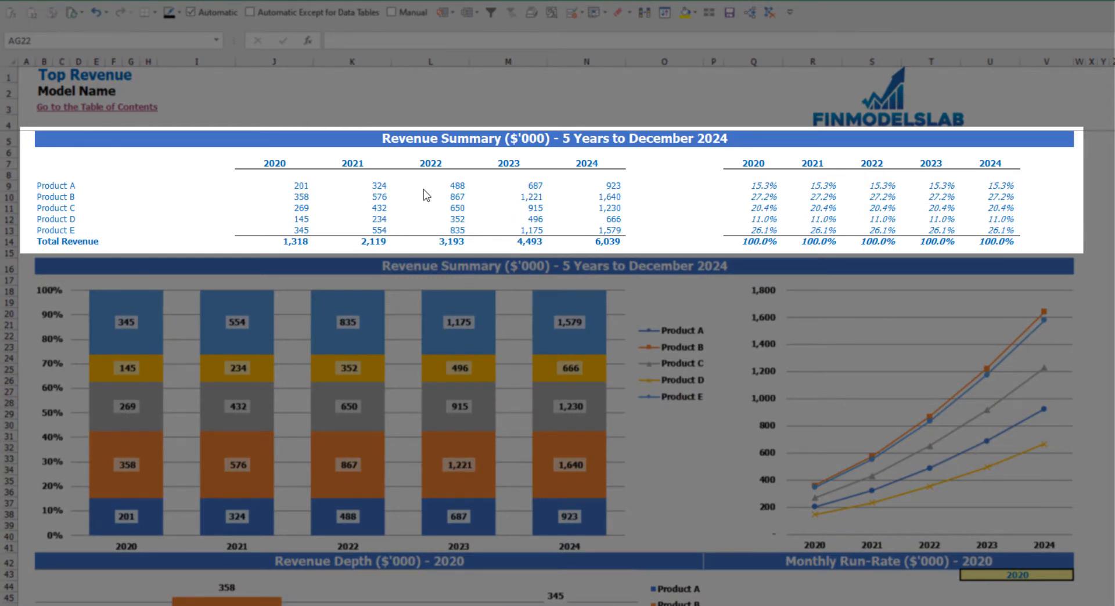
Step: Review the 2020–2024 revenue by product and the percentage shares in the Top Revenue summary table
left_click_drag(312, 187, 581, 240)
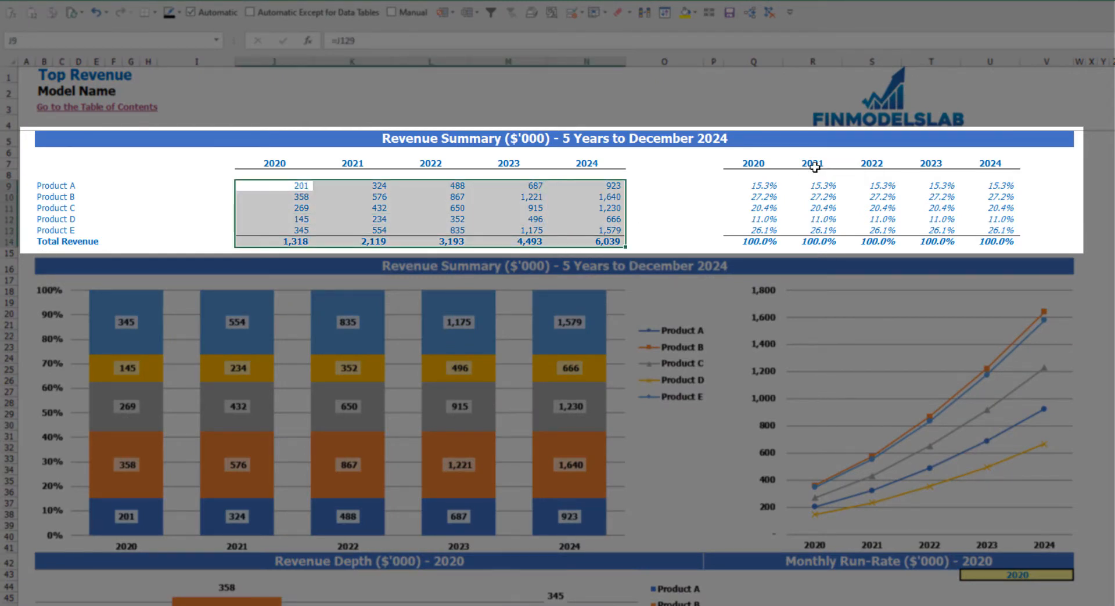
left_click_drag(774, 185, 1000, 241)
left_click(1111, 219)
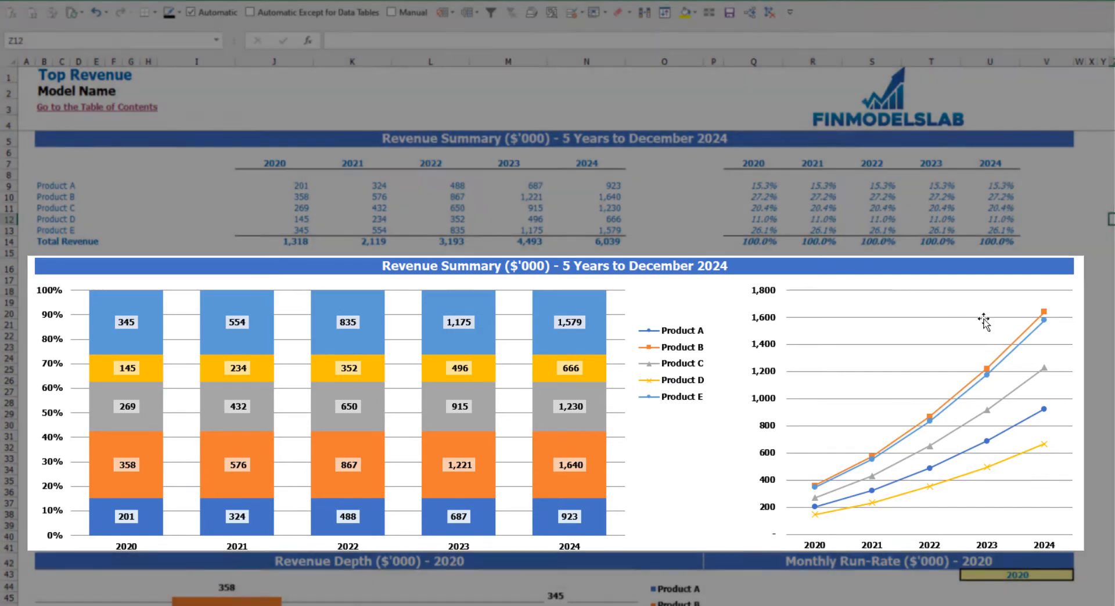
Step: Set the year for the Revenue Depth and Monthly Run-Rate charts on the Top Revenue sheet to 2021
scroll(834, 441, "down", 7)
scroll(498, 347, "down", 3)
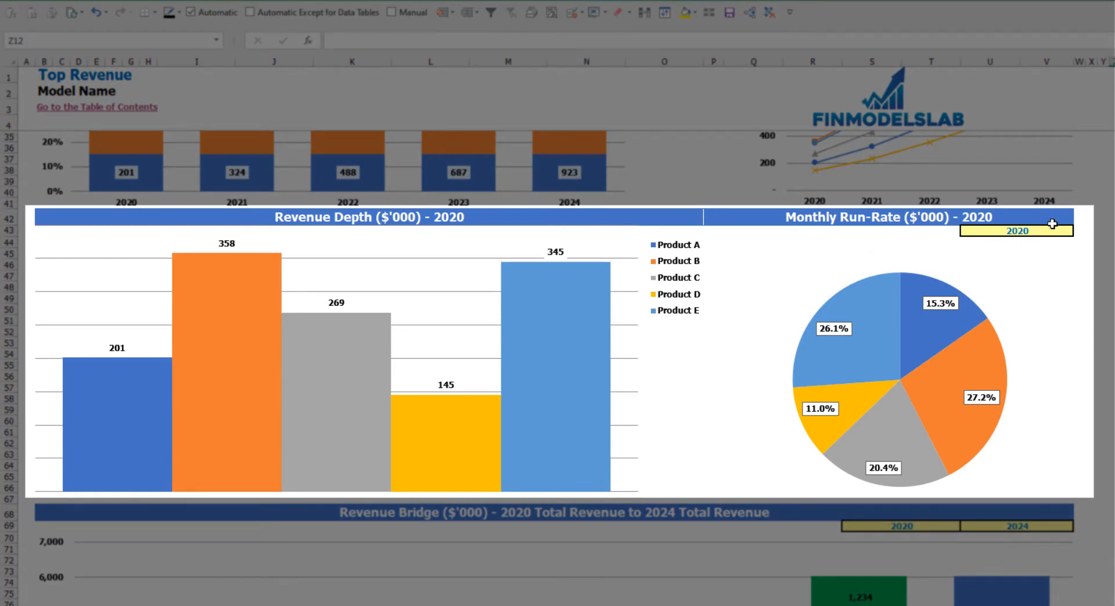
left_click(1060, 231)
left_click(1078, 231)
left_click(1046, 252)
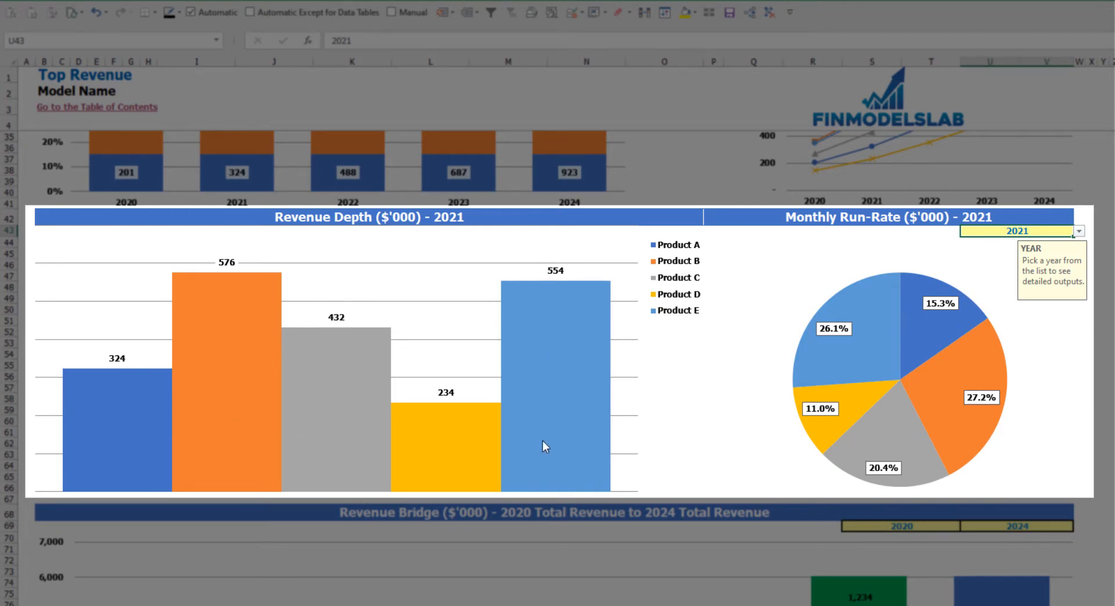
mouse_move(829, 370)
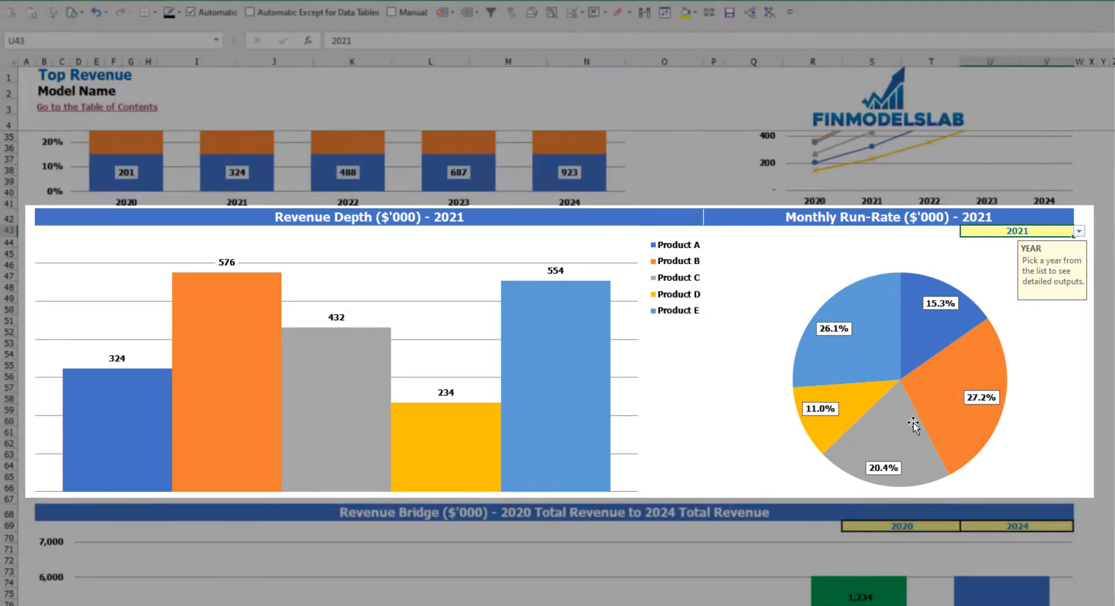
mouse_move(915, 424)
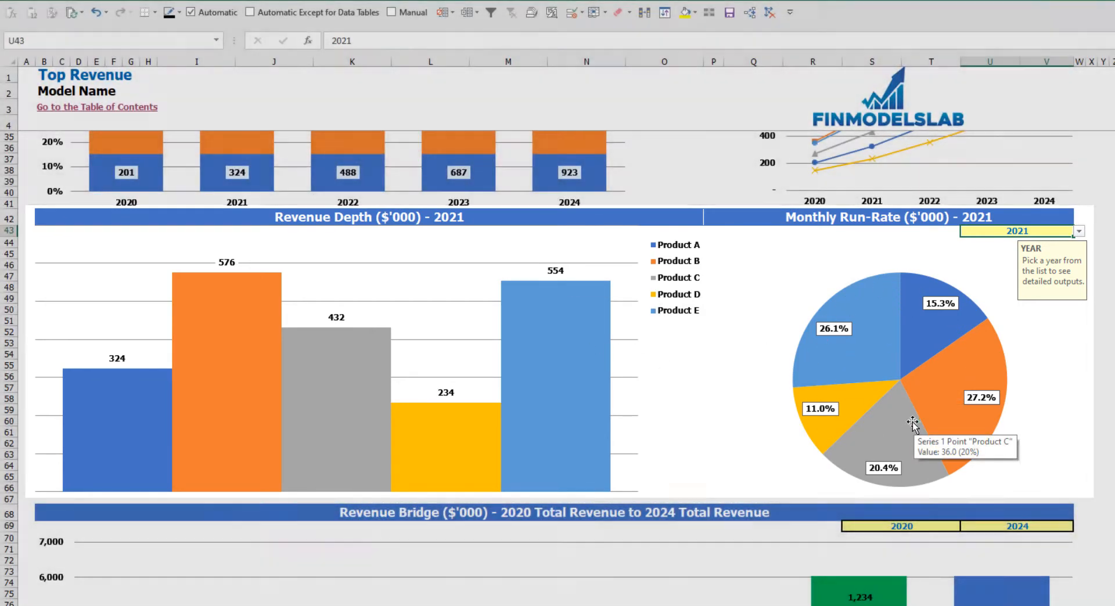
Step: Inspect the first-year and last-year selectors of the Revenue Bridge chart and its Product A contribution
scroll(914, 424, "down", 7)
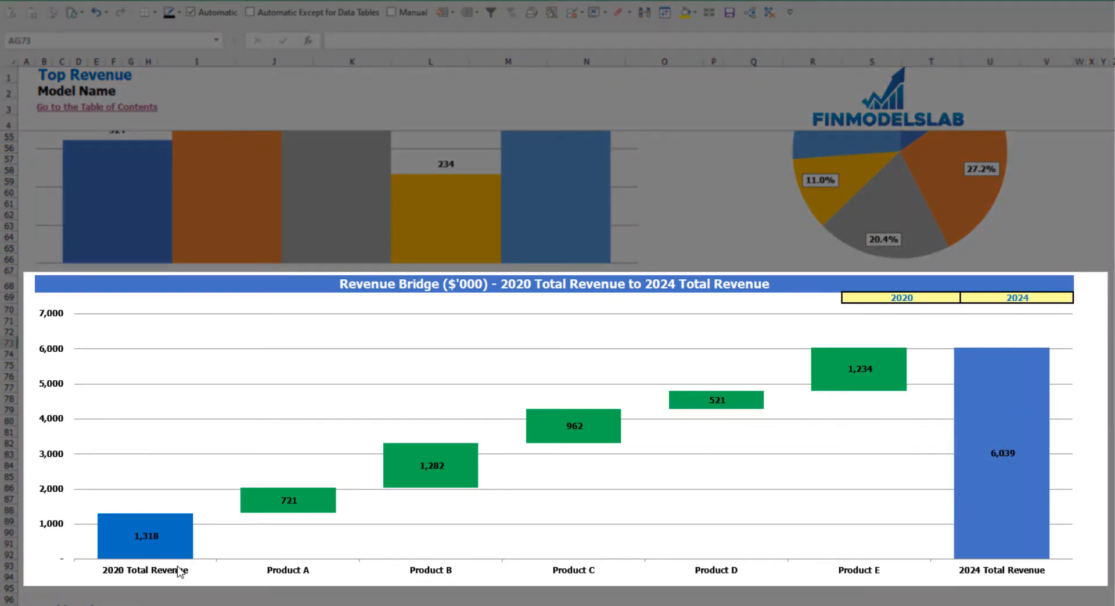
left_click(952, 298)
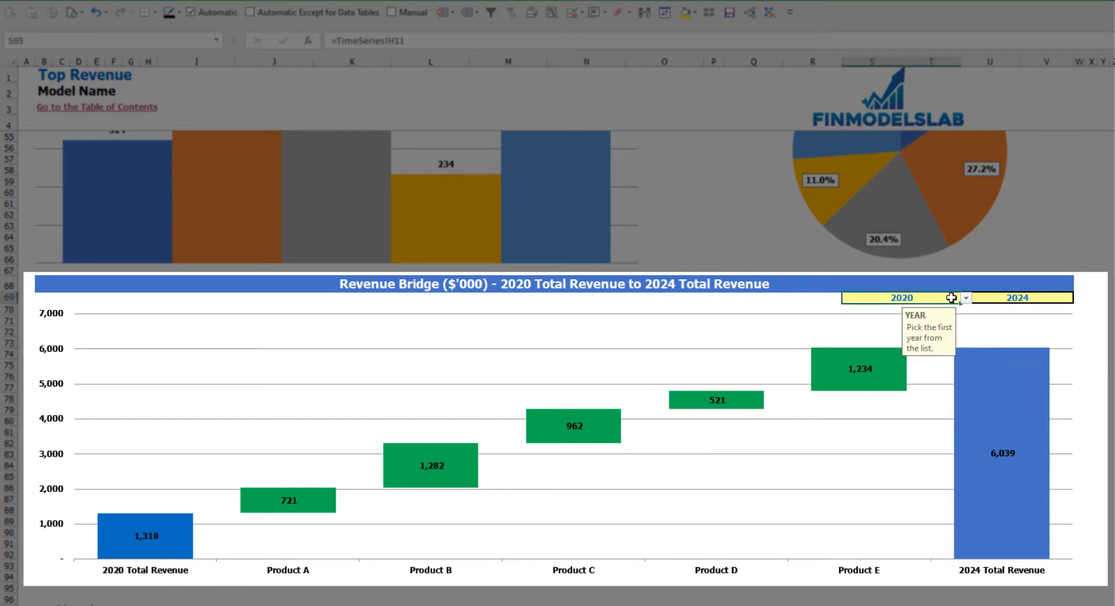
left_click(966, 297)
left_click(1048, 298)
left_click(1055, 294)
left_click(1081, 299)
left_click(1107, 298)
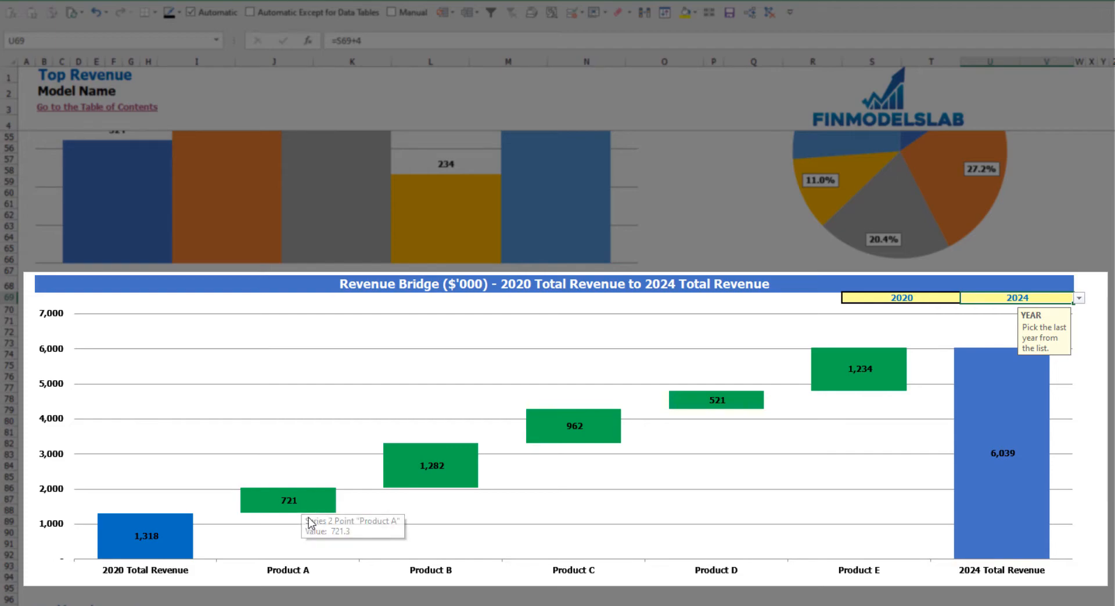
mouse_move(315, 513)
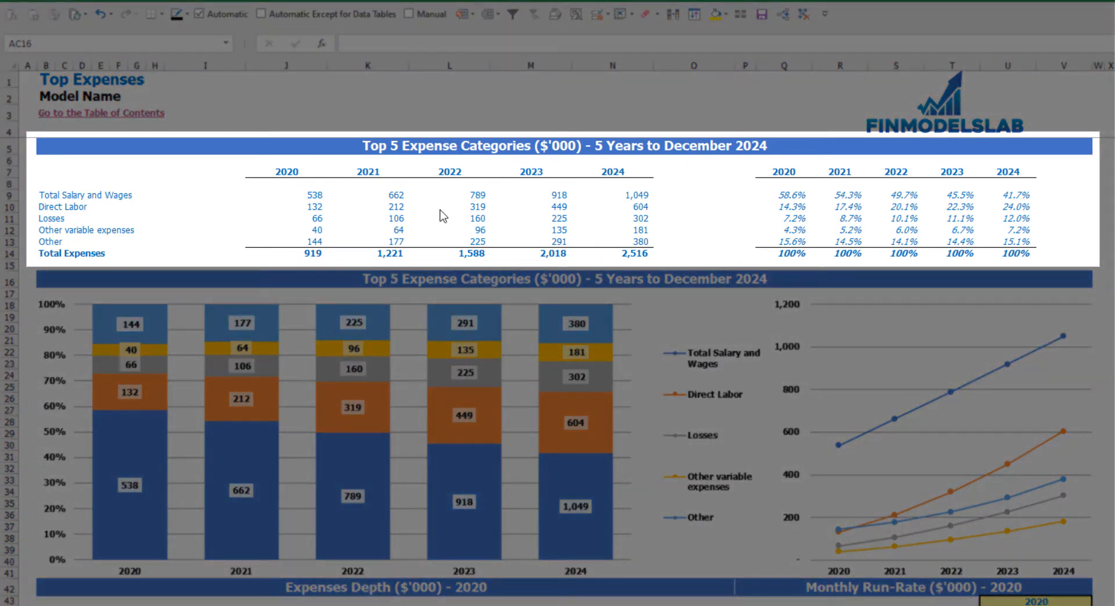
Step: Review the top five expense categories, their yearly amounts, total expenses and percentage shares on the Top Expenses sheet
left_click_drag(48, 199, 44, 230)
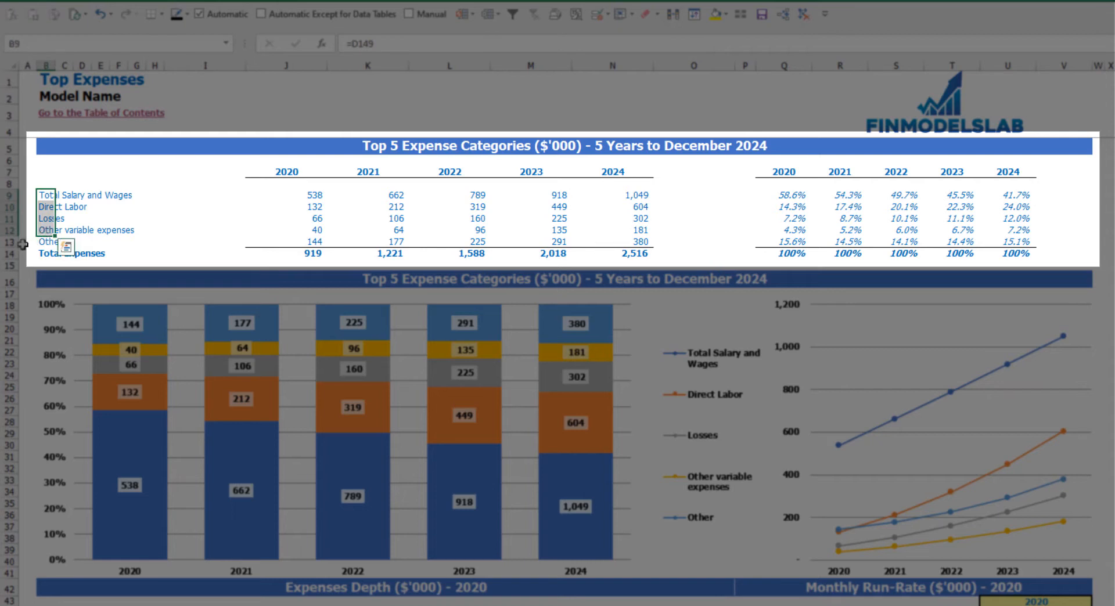
left_click(39, 242)
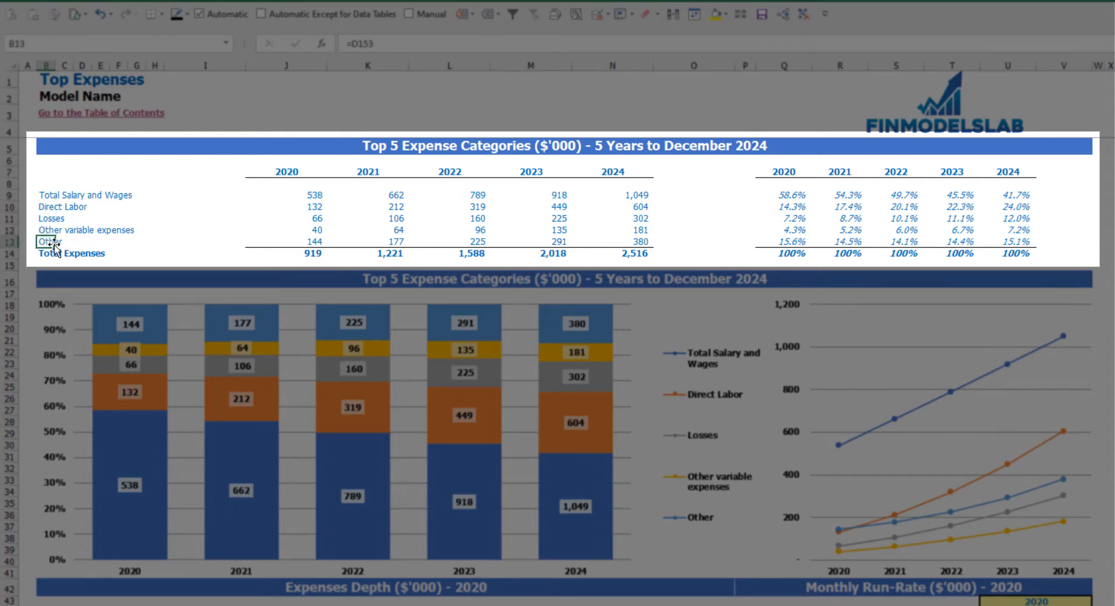
left_click_drag(287, 174, 597, 250)
left_click_drag(308, 251, 609, 254)
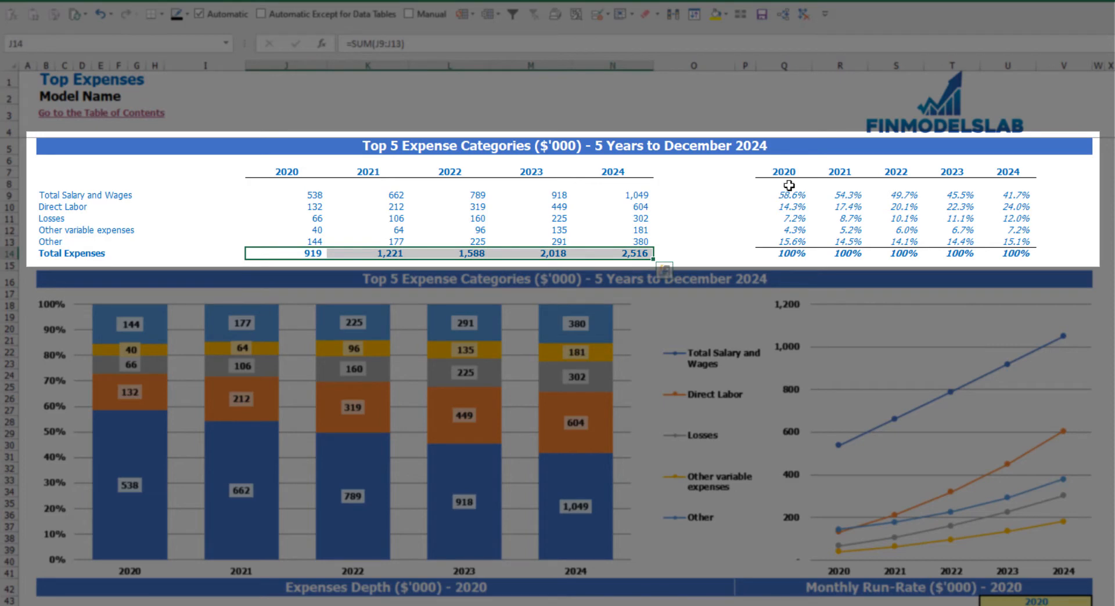
left_click_drag(784, 176, 1025, 245)
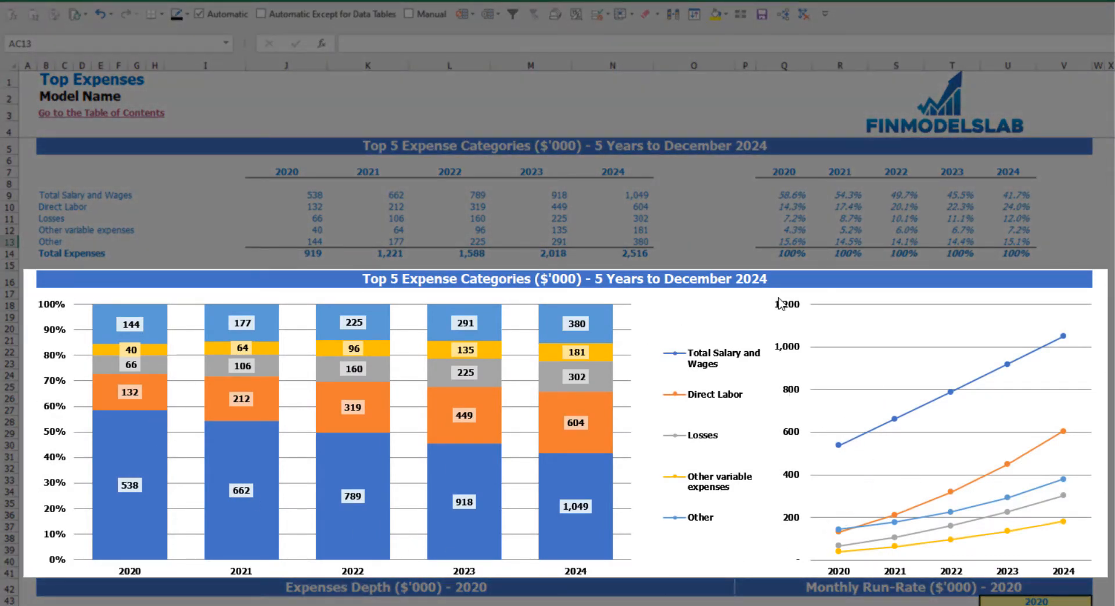
Step: Set the year for the Expenses Depth and Monthly Run-Rate charts on the Top Expenses sheet to 2021
scroll(821, 304, "down", 3)
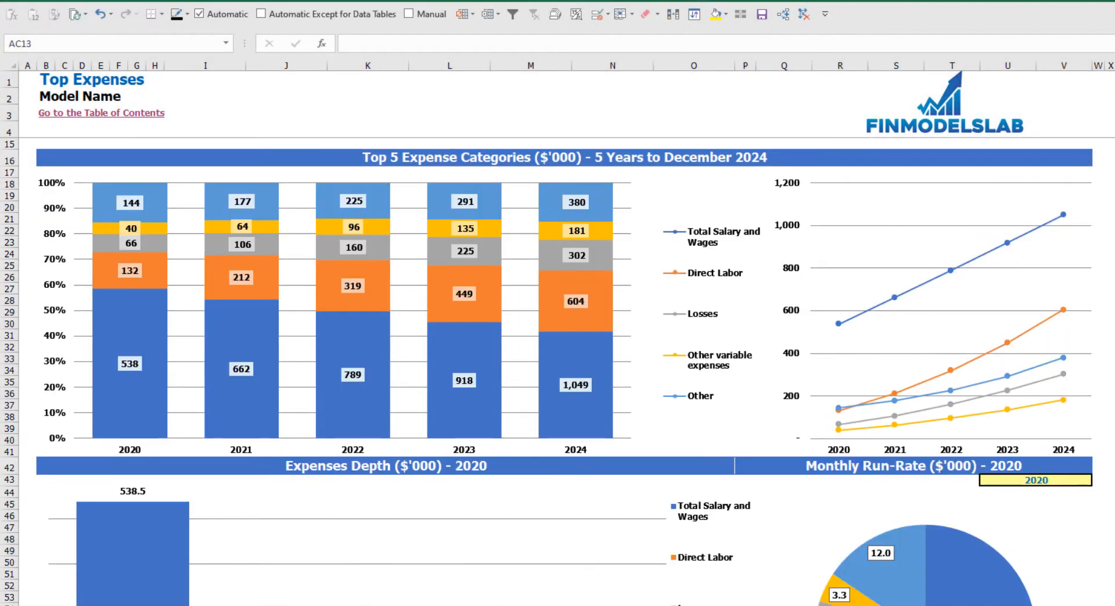
scroll(565, 372, "down", 6)
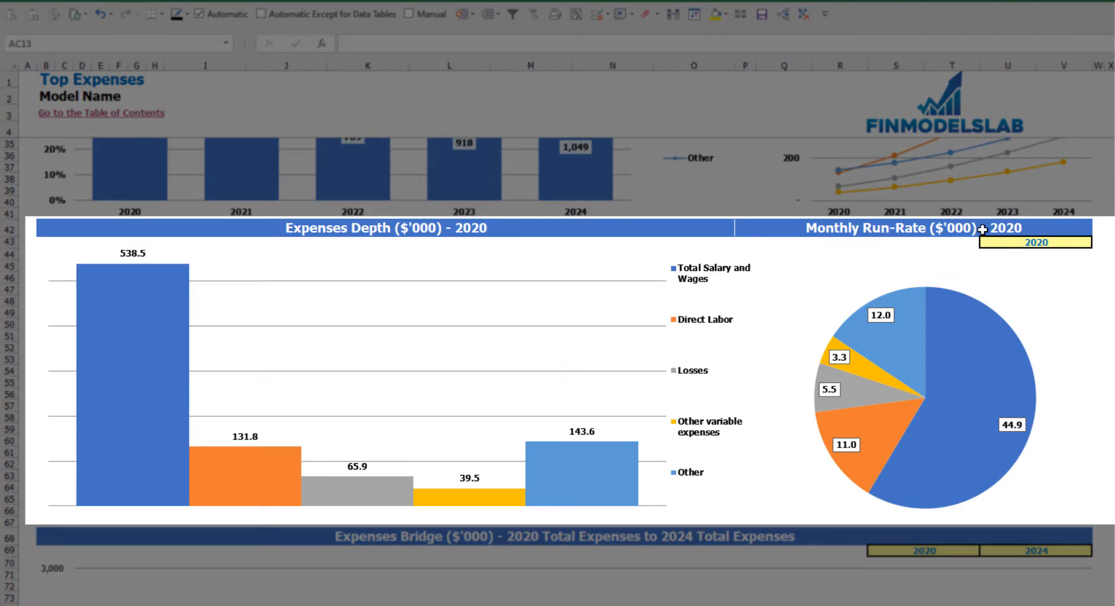
left_click(1082, 241)
left_click(1098, 244)
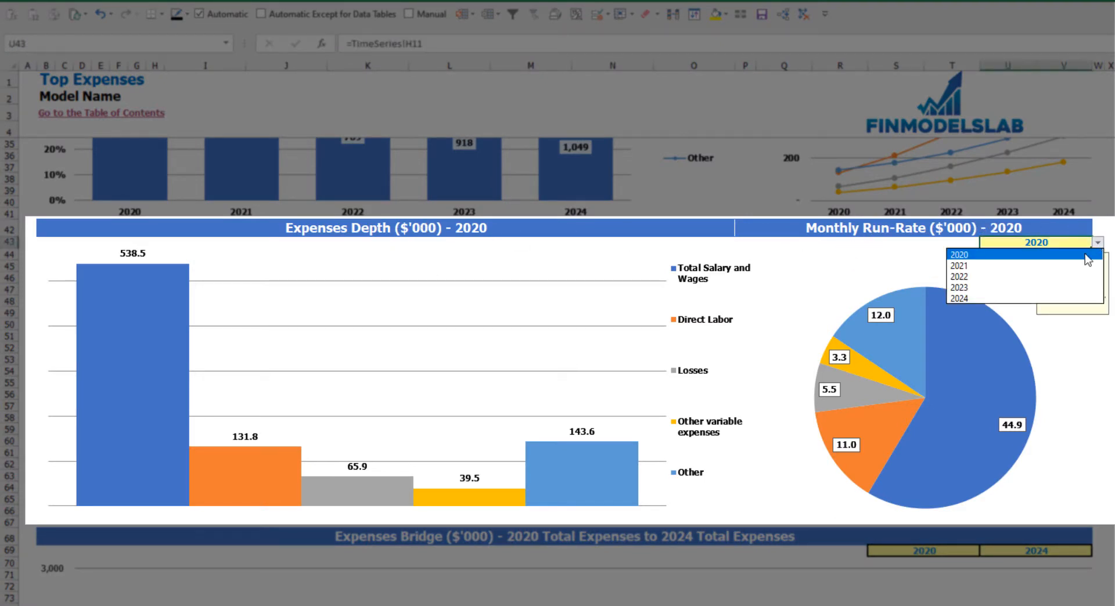
left_click(997, 266)
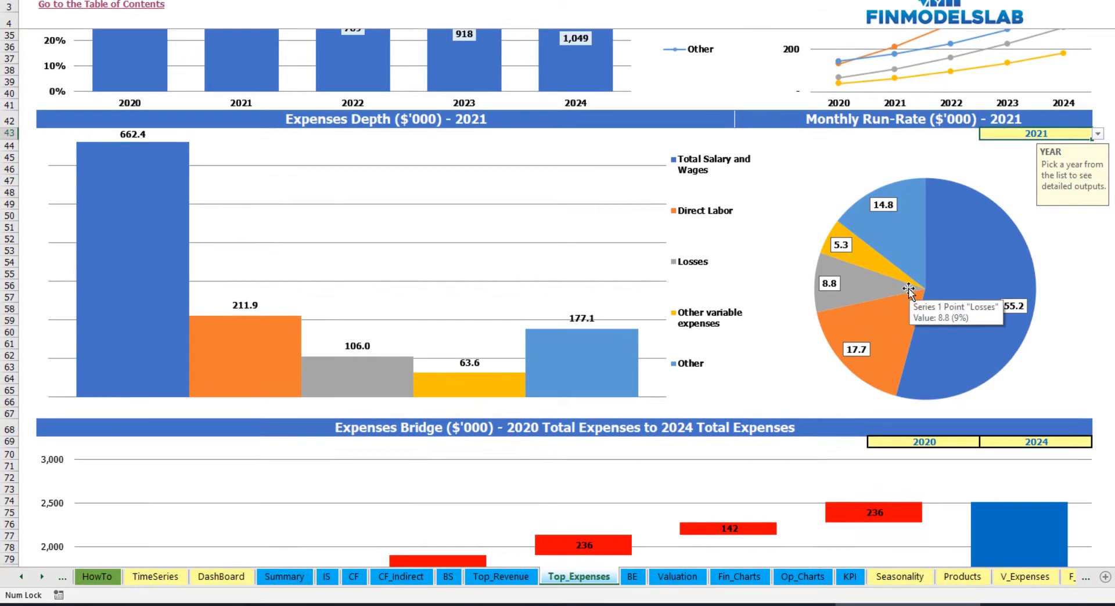
Step: Inspect the available first-year and last-year options of the Expenses Bridge chart without changing either selection
scroll(910, 345, "down", 7)
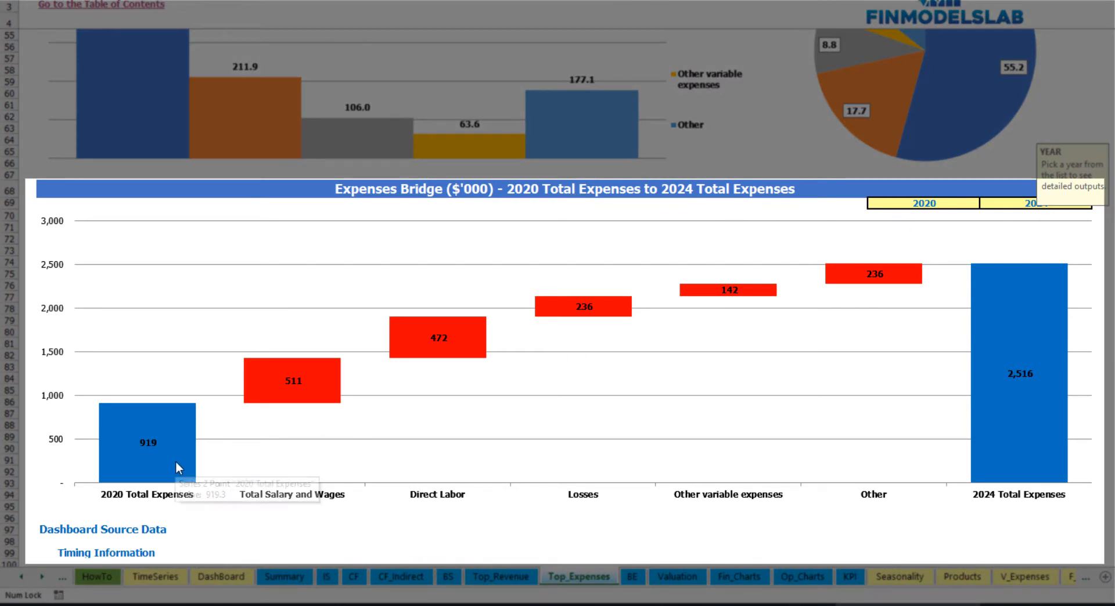
left_click(962, 210)
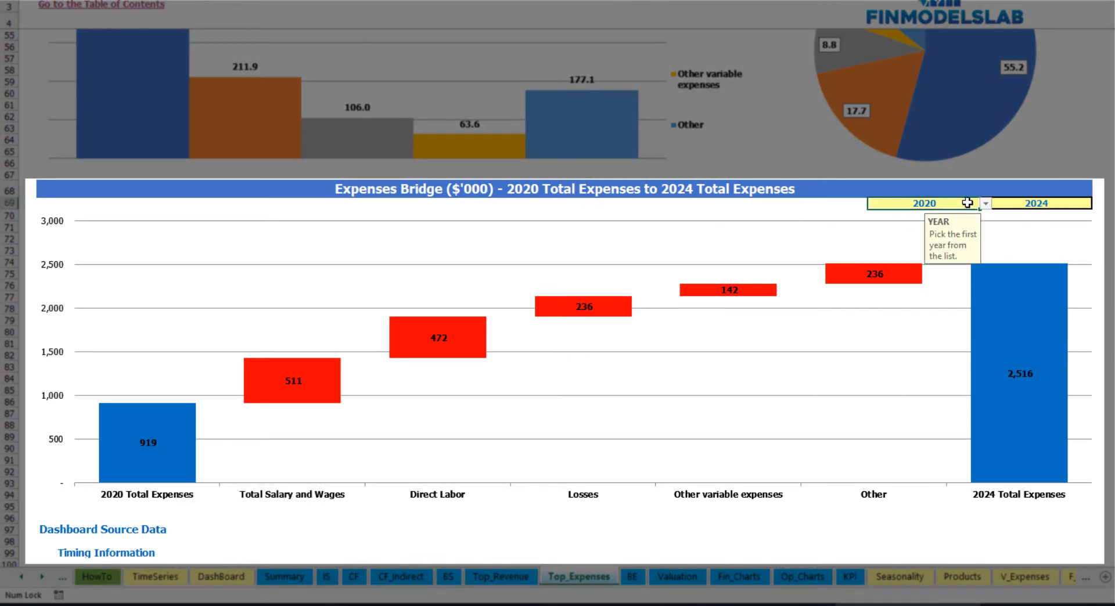
left_click(1065, 204)
left_click(965, 201)
left_click(986, 204)
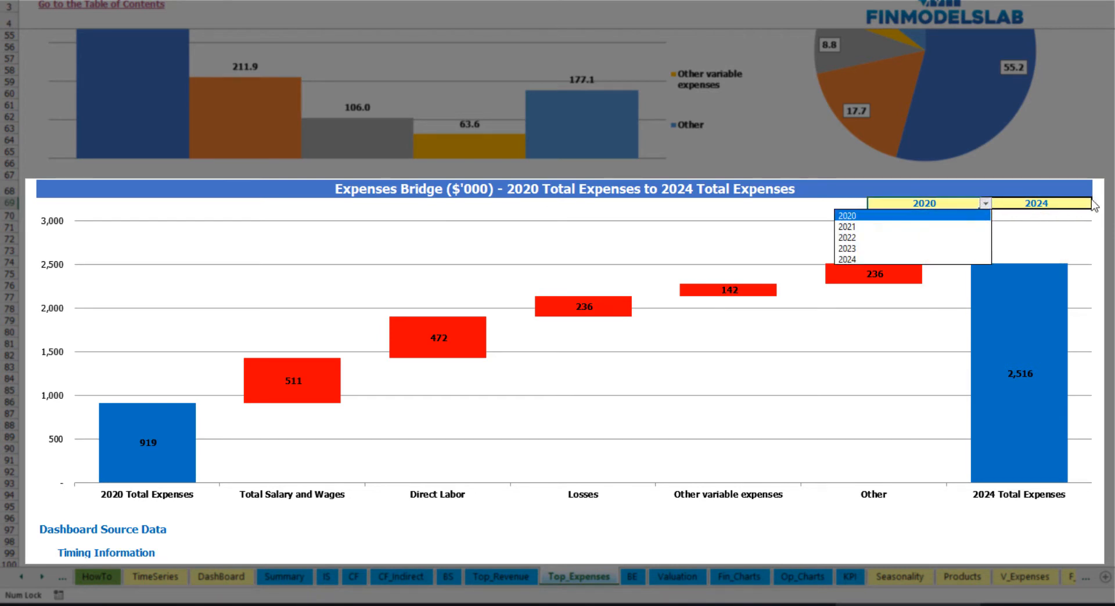
key("Escape")
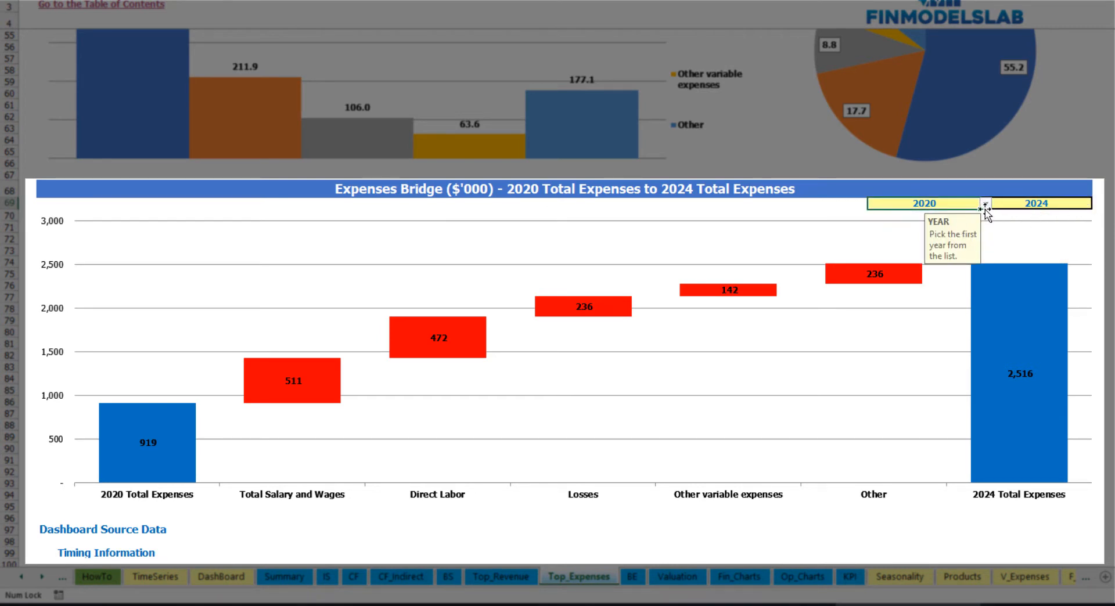
left_click(1076, 202)
left_click(1098, 203)
key("Escape")
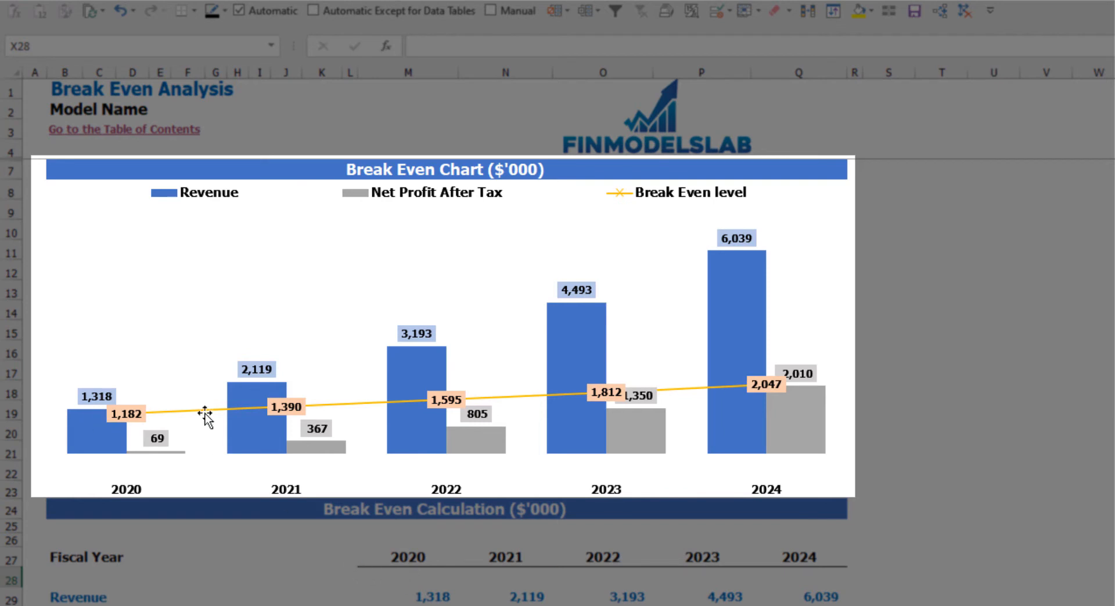
Step: Examine the revenue, net profit and break-even level series in the Break Even Chart
mouse_move(144, 428)
mouse_move(411, 375)
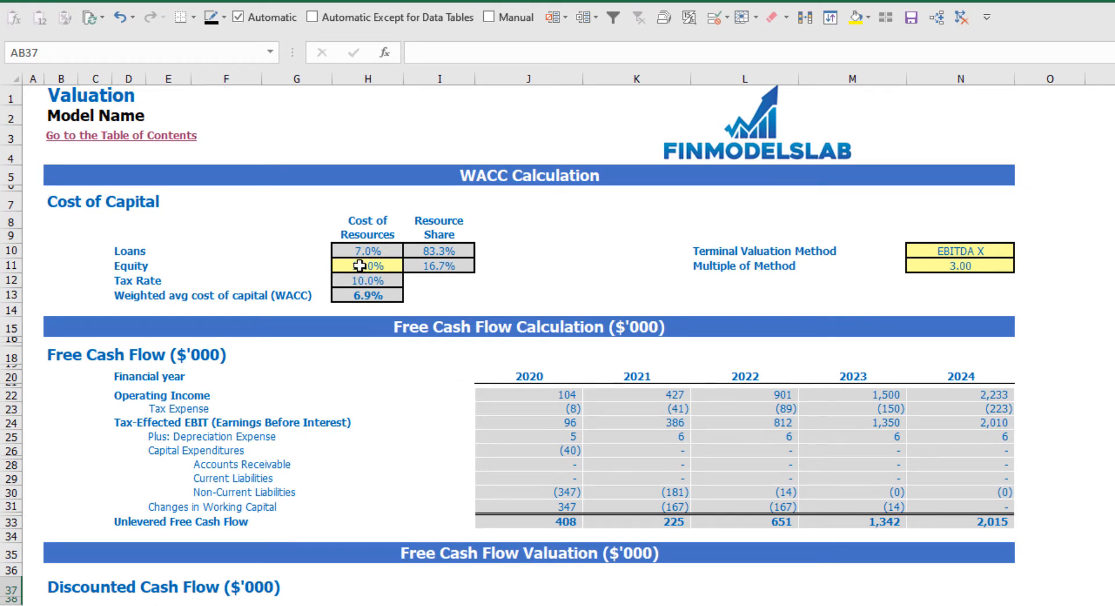
Step: Inspect the equity and loan costs, the resource shares and the WACC formula in the Valuation sheet's Cost of Capital section
left_click(360, 266)
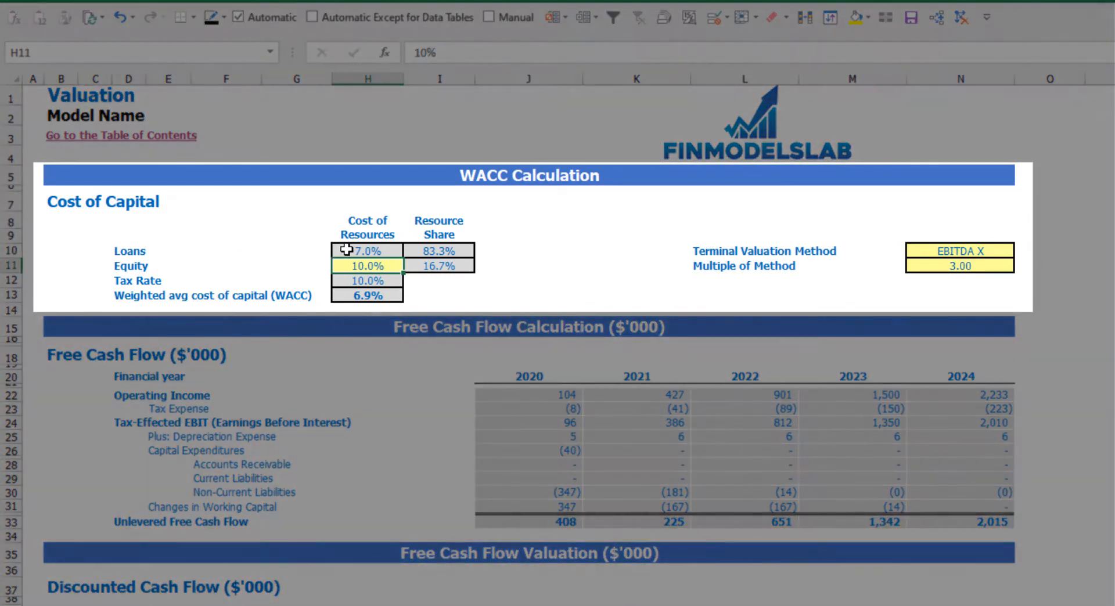
left_click(344, 249)
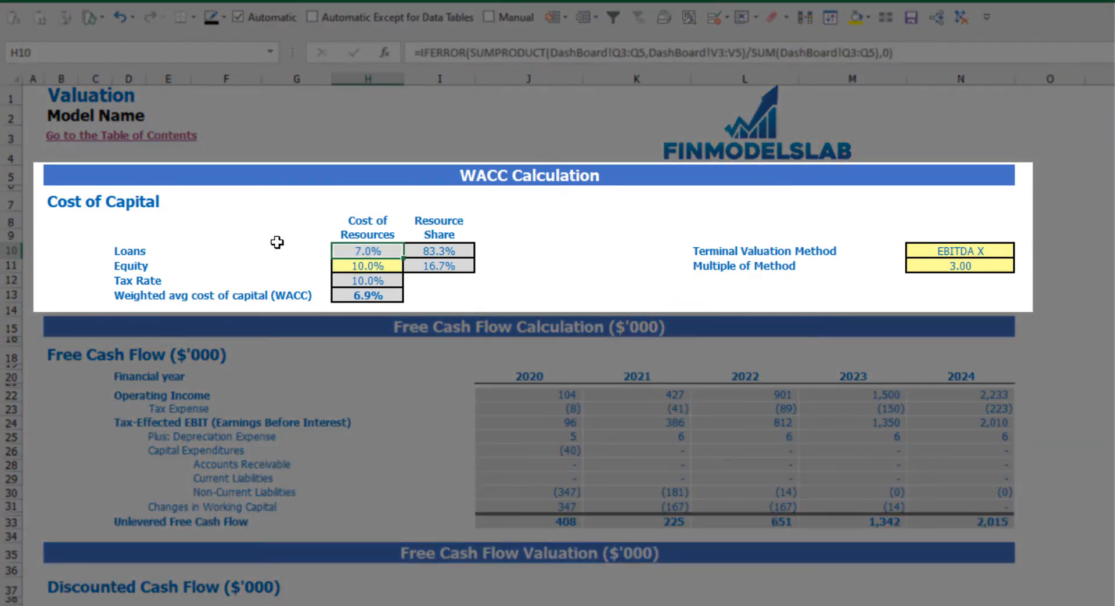
left_click_drag(437, 251, 438, 267)
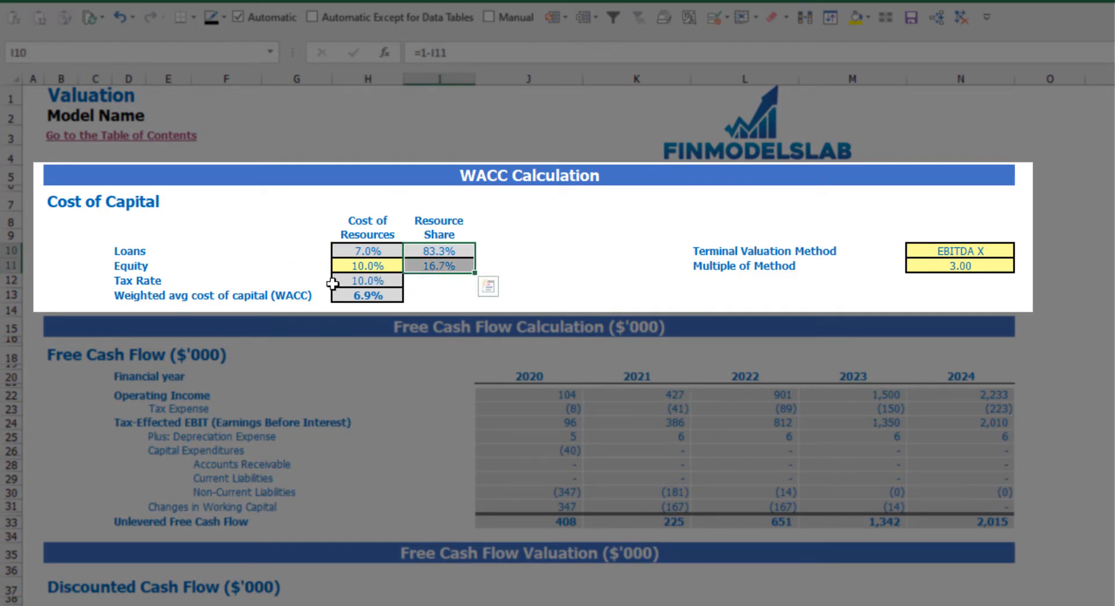
left_click(372, 297)
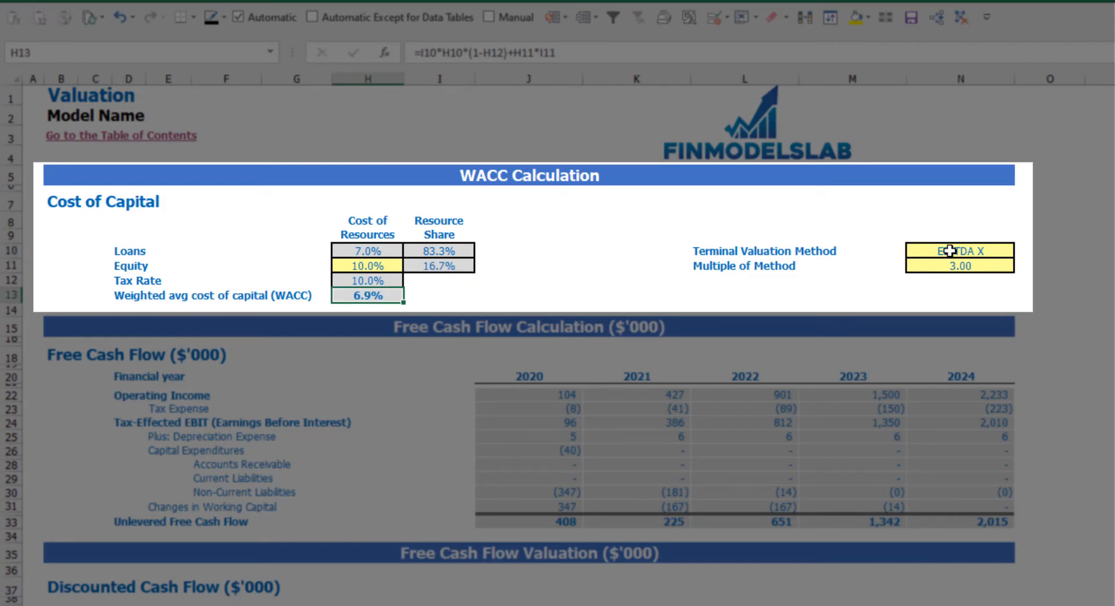
Step: Set the Terminal Valuation Method to Revenue X and select the Multiple of Method cell
left_click(976, 251)
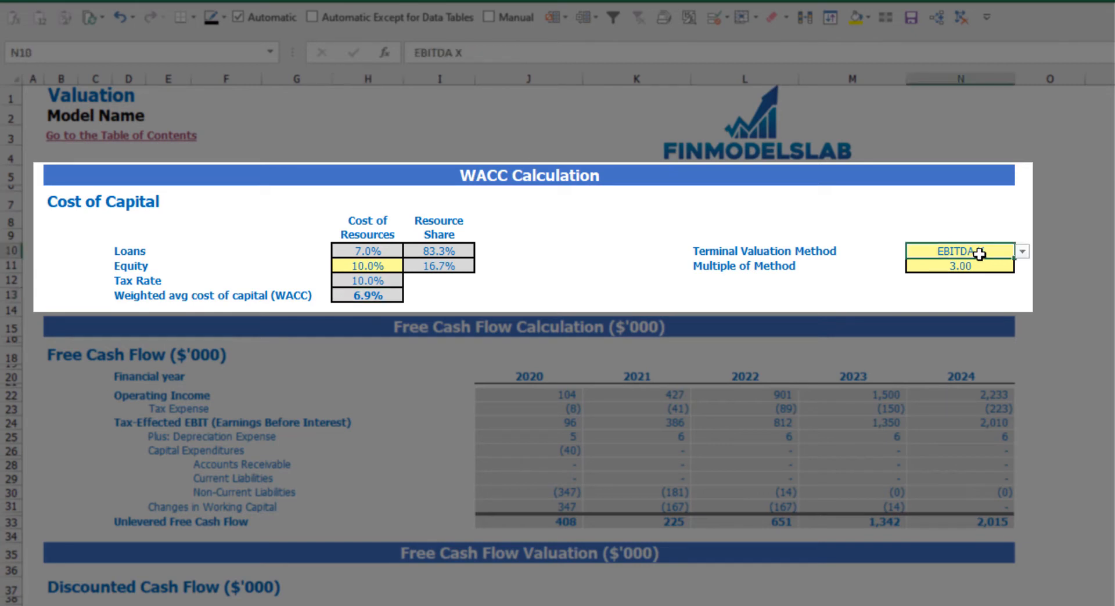
left_click(1022, 252)
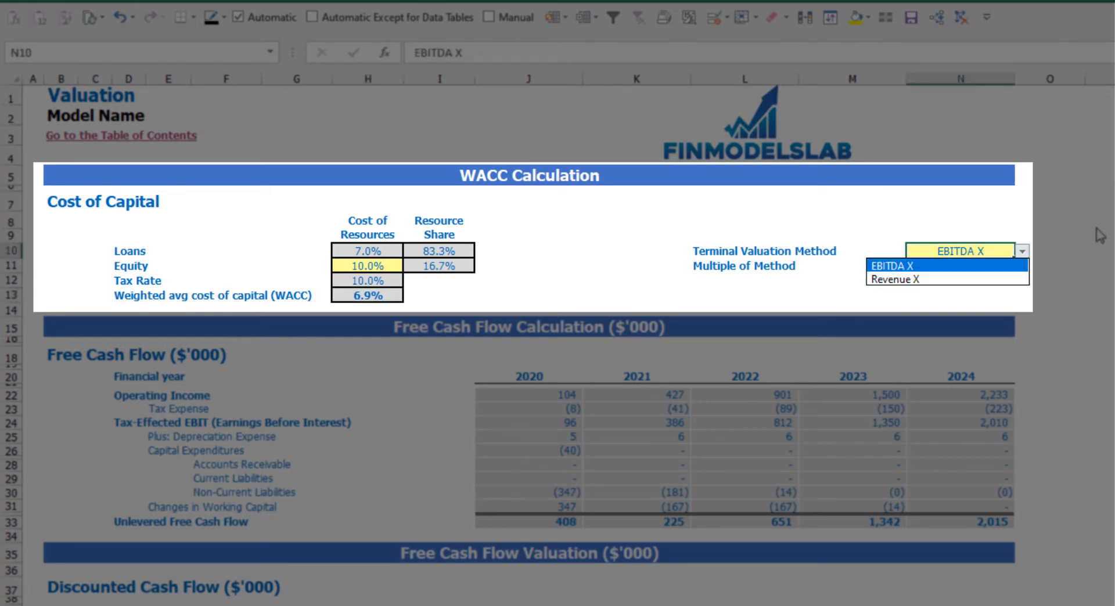
left_click(1010, 280)
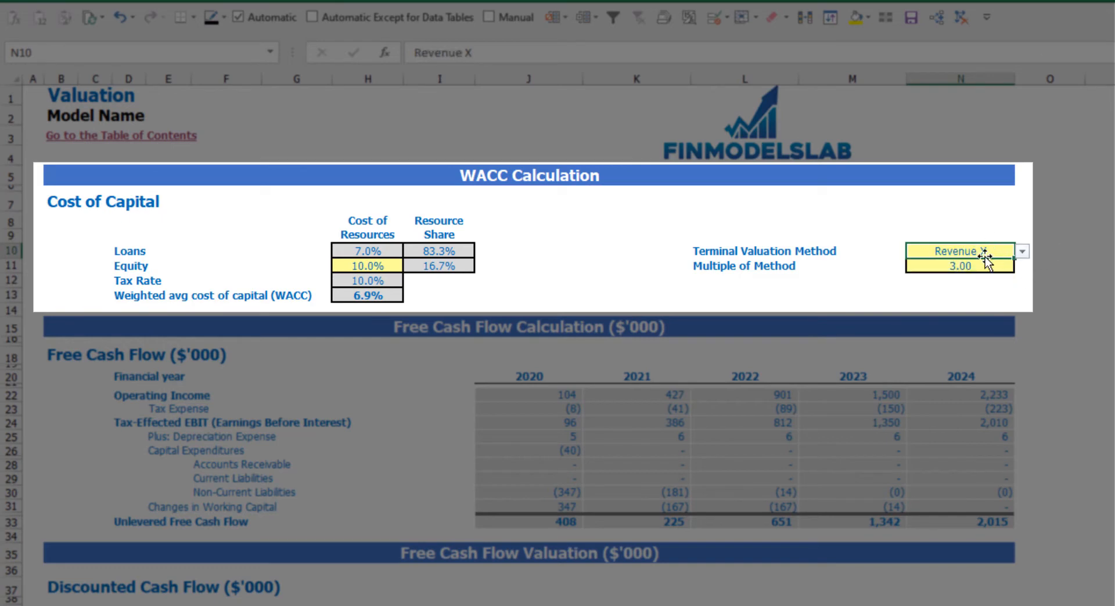
left_click(948, 268)
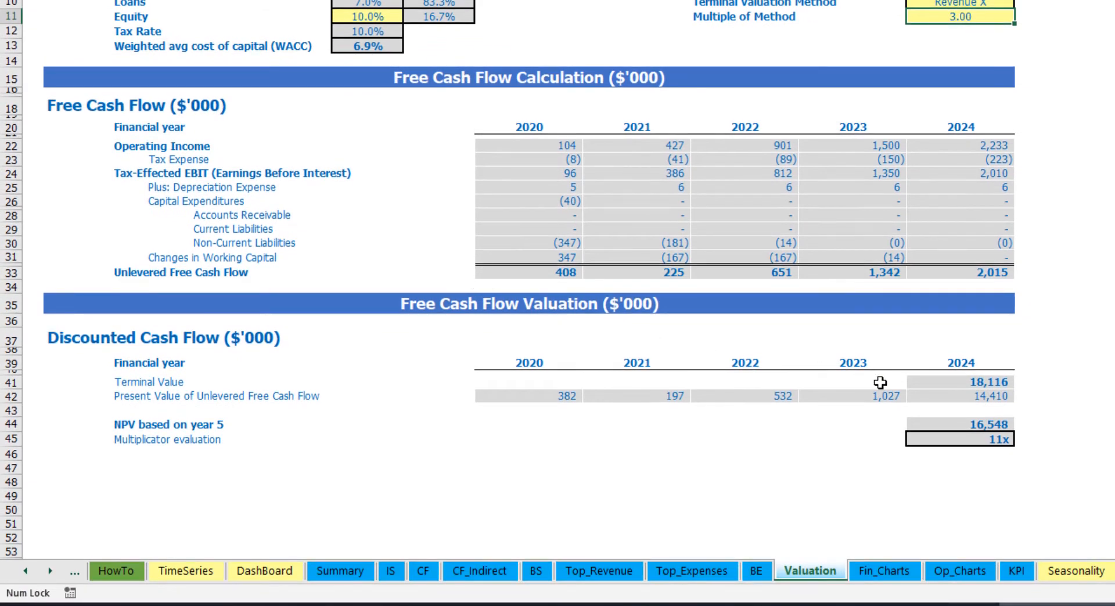
Step: Review the terminal value, the 2020–2024 unlevered free cash flow and the multiplicator evaluation on the Valuation sheet
left_click(946, 384)
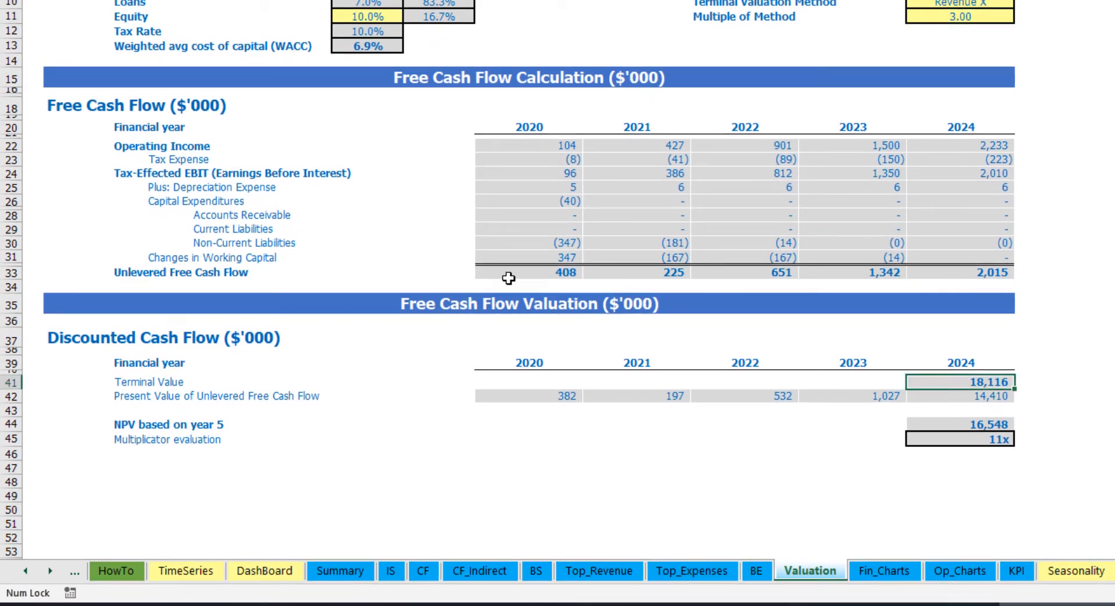
left_click_drag(508, 274, 957, 274)
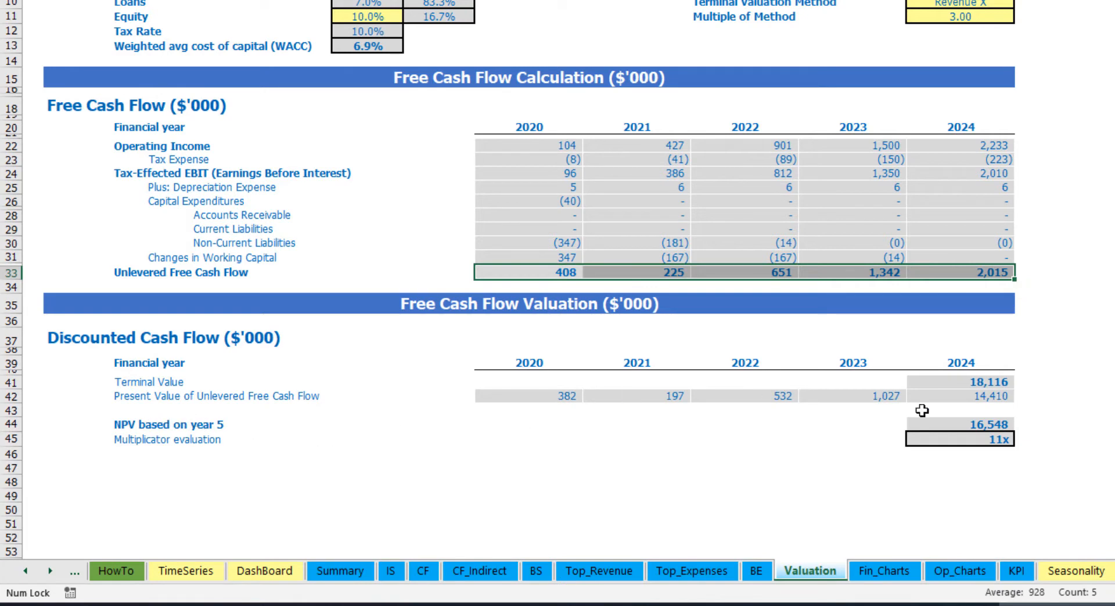
left_click(989, 439)
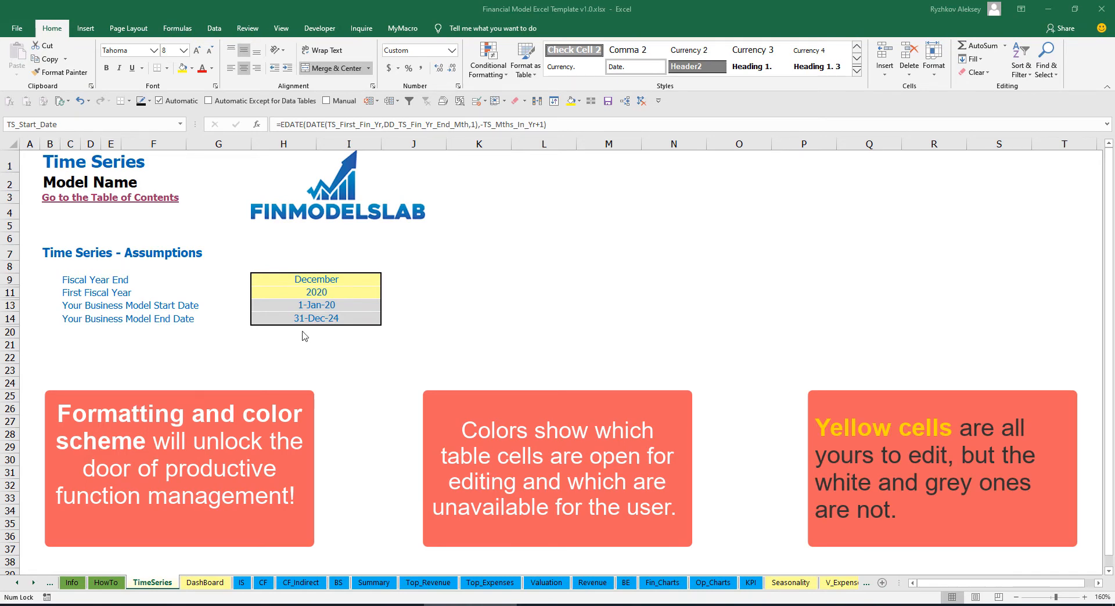
Step: Examine the colour-coded sheet tabs across the workbook, from the last calculation sheets back to the first sheets
left_click(33, 583)
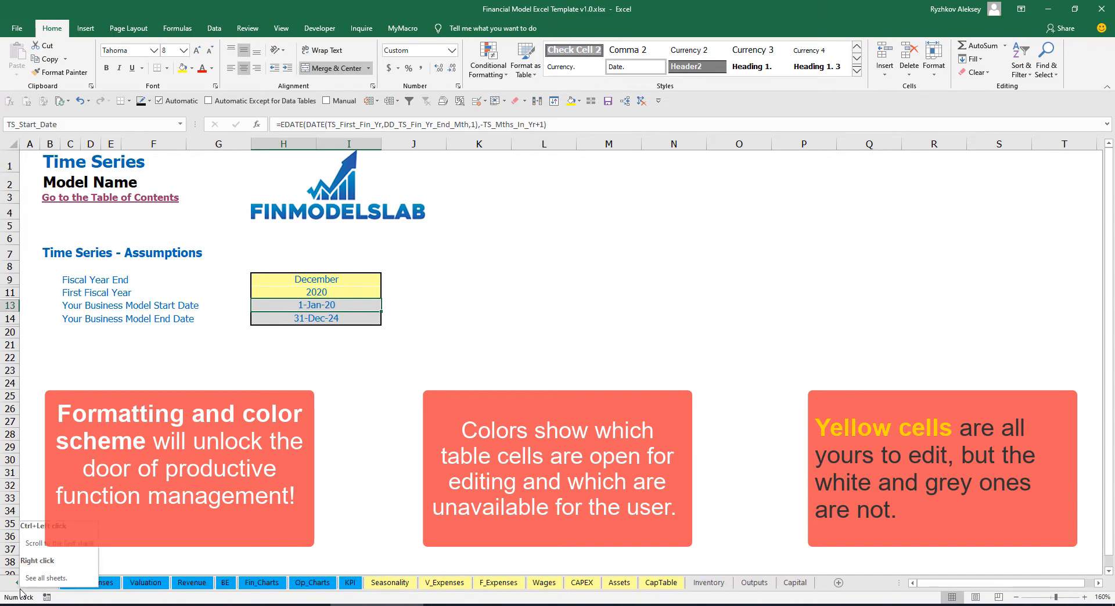
left_click(18, 584)
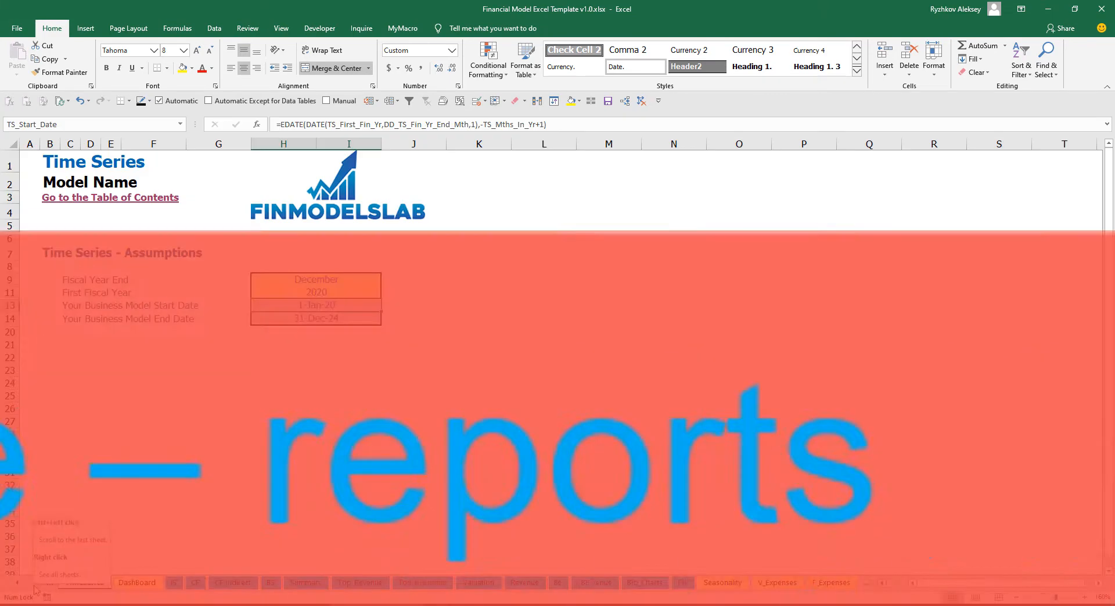
left_click(33, 584)
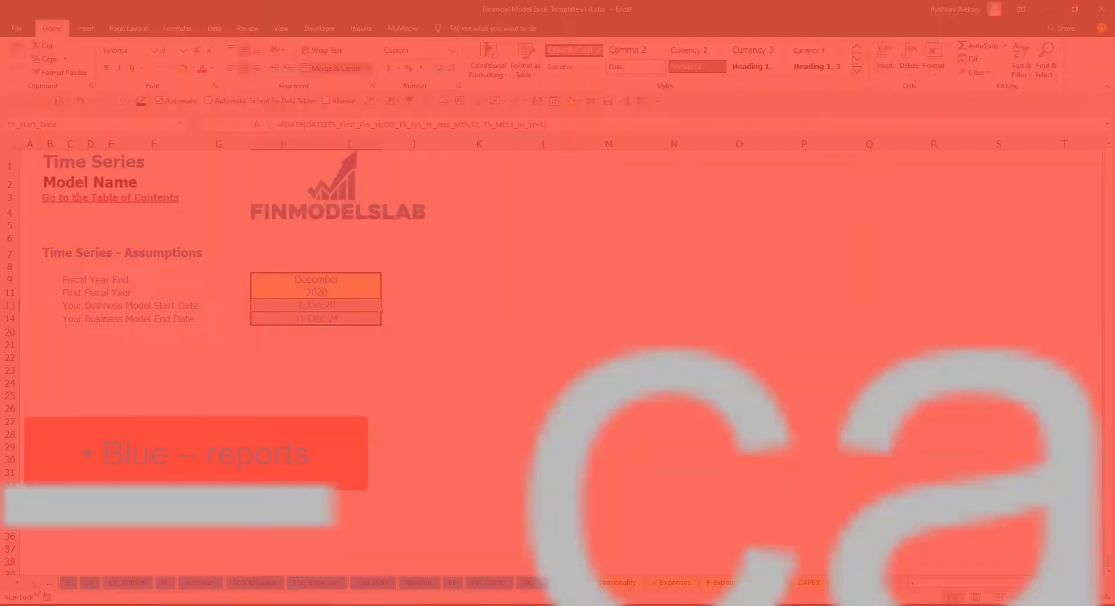
left_click(33, 586)
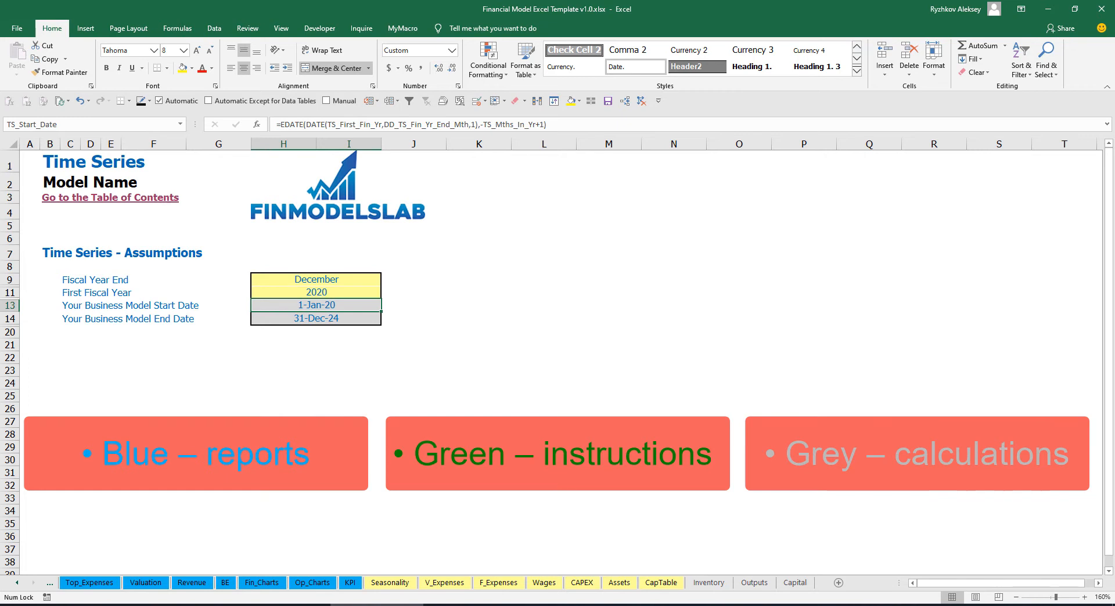
left_click(17, 583)
left_click(17, 582)
left_click(17, 583)
left_click(17, 584)
left_click(17, 584)
left_click(17, 584)
left_click(17, 583)
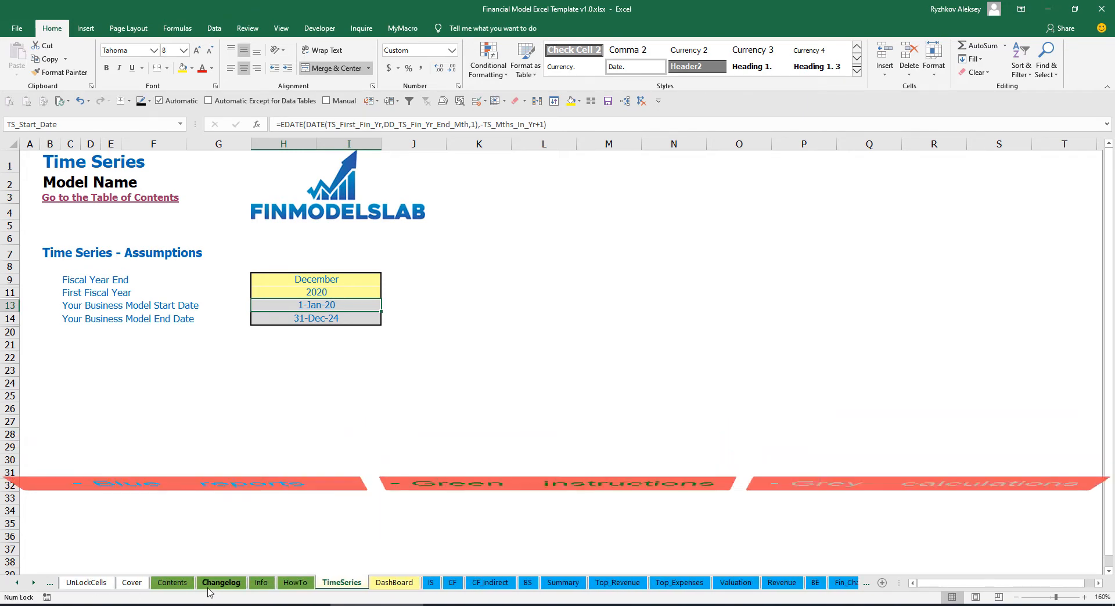
Step: Follow the Financial Statements Summary link from the Contents sheet and return to the Table of Contents
left_click(171, 583)
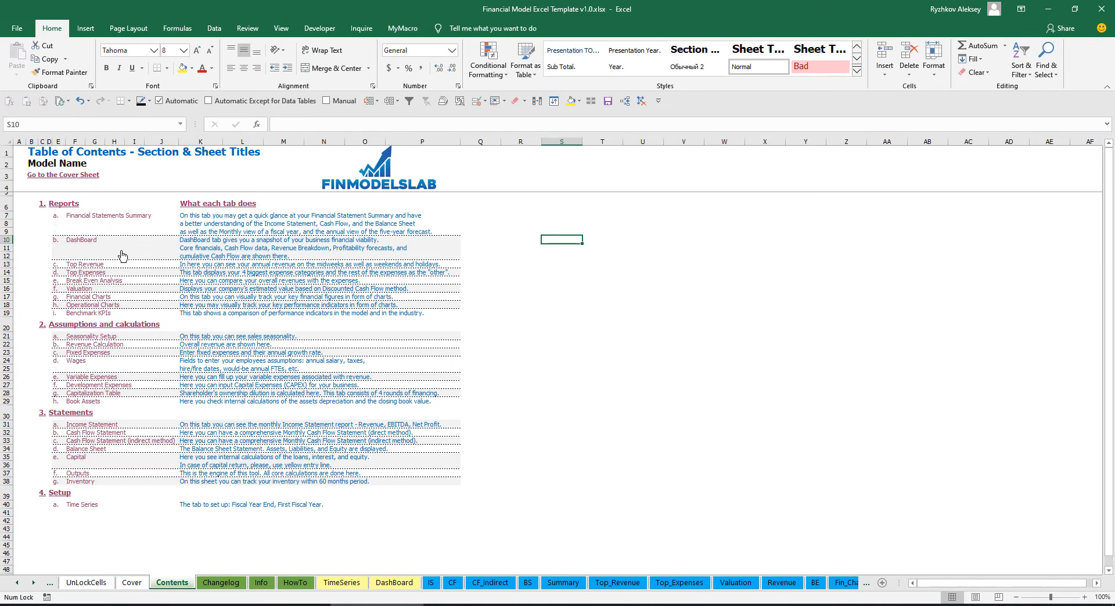
left_click(97, 218)
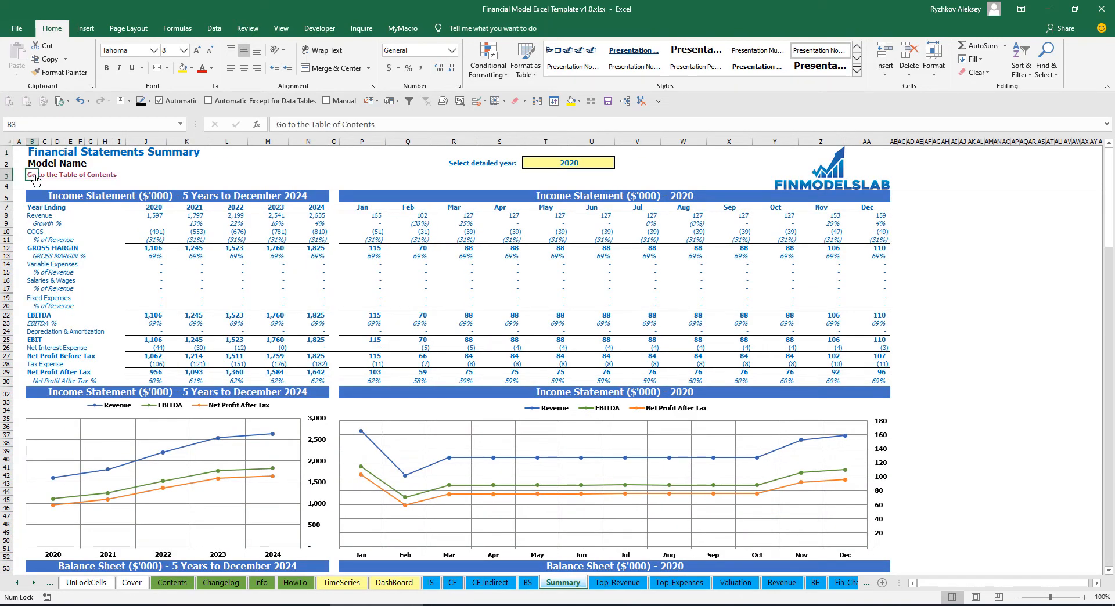
left_click(36, 175)
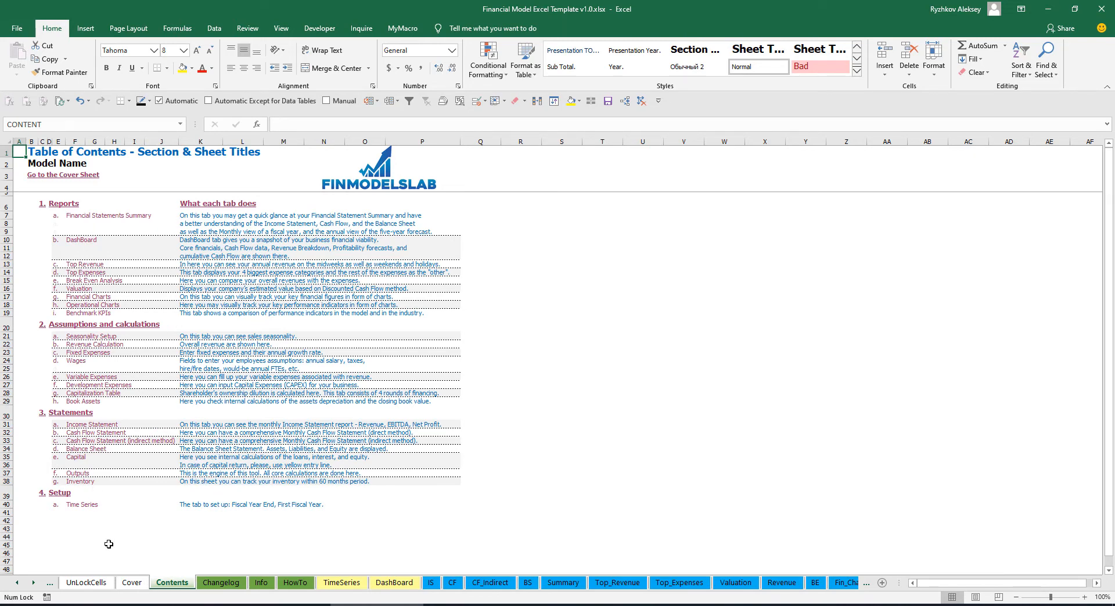
Step: Read through the HowTo sheet's guidance for each tab, from the overall model principles to the Book Assets section
left_click(295, 584)
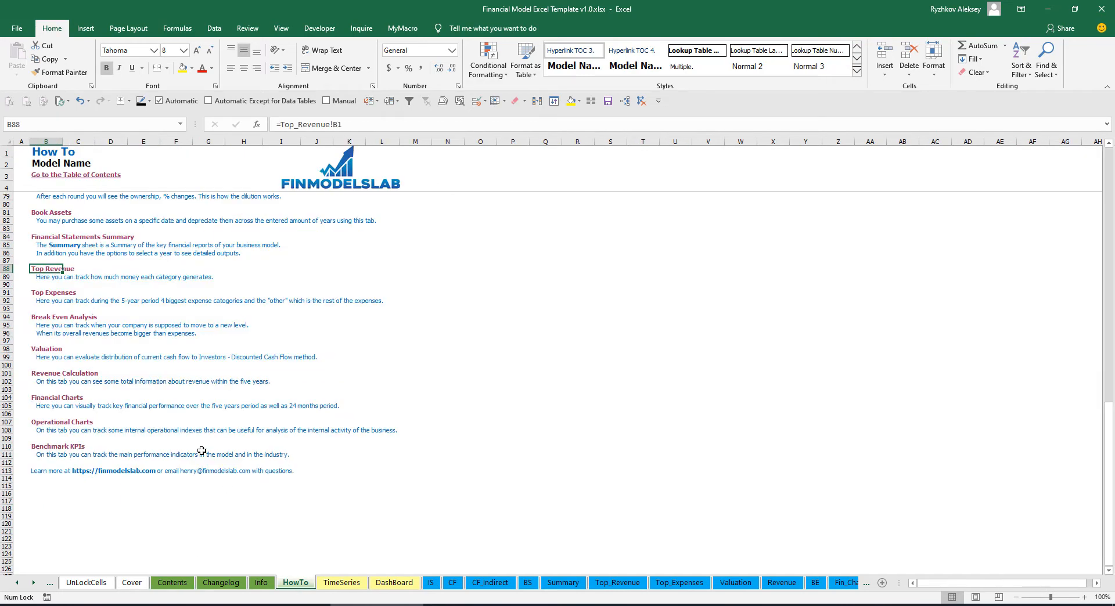
scroll(113, 321, "up", 20)
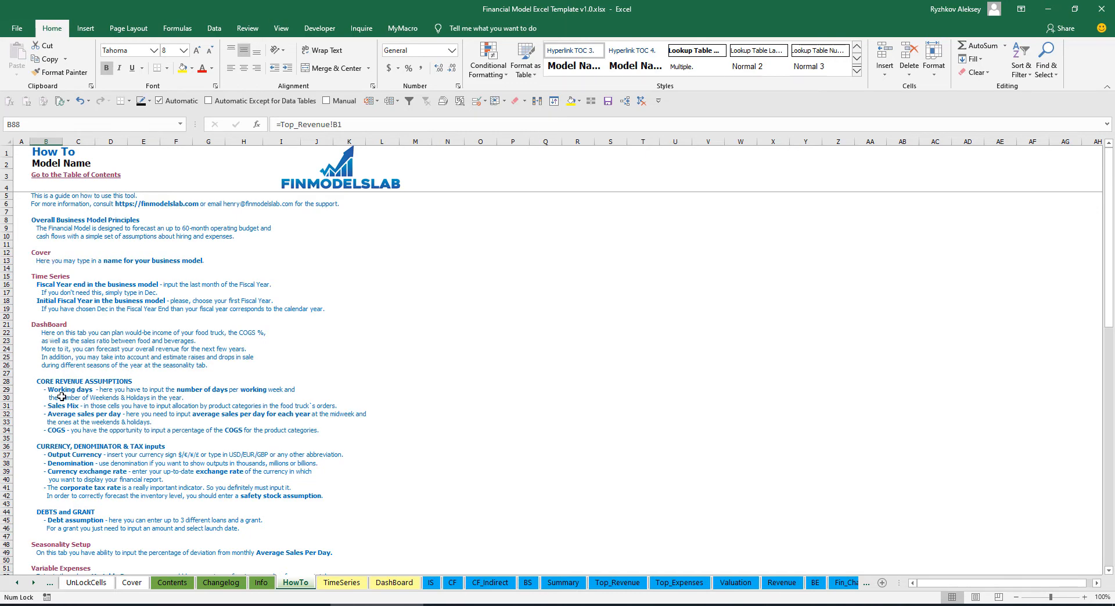
scroll(59, 390, "down", 3)
scroll(66, 424, "down", 3)
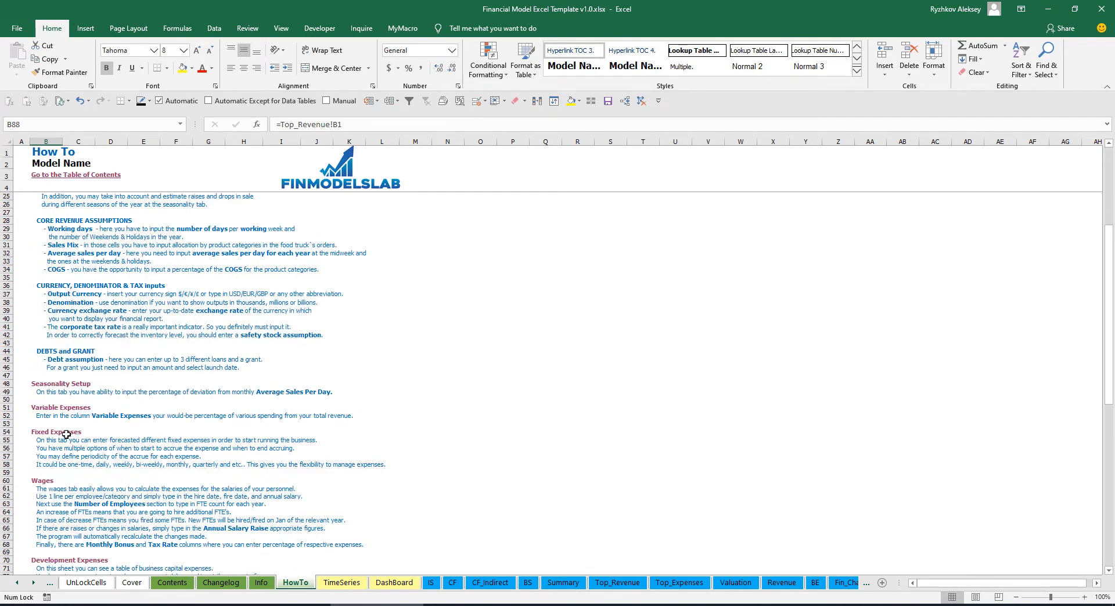
scroll(59, 456, "down", 3)
scroll(55, 458, "down", 3)
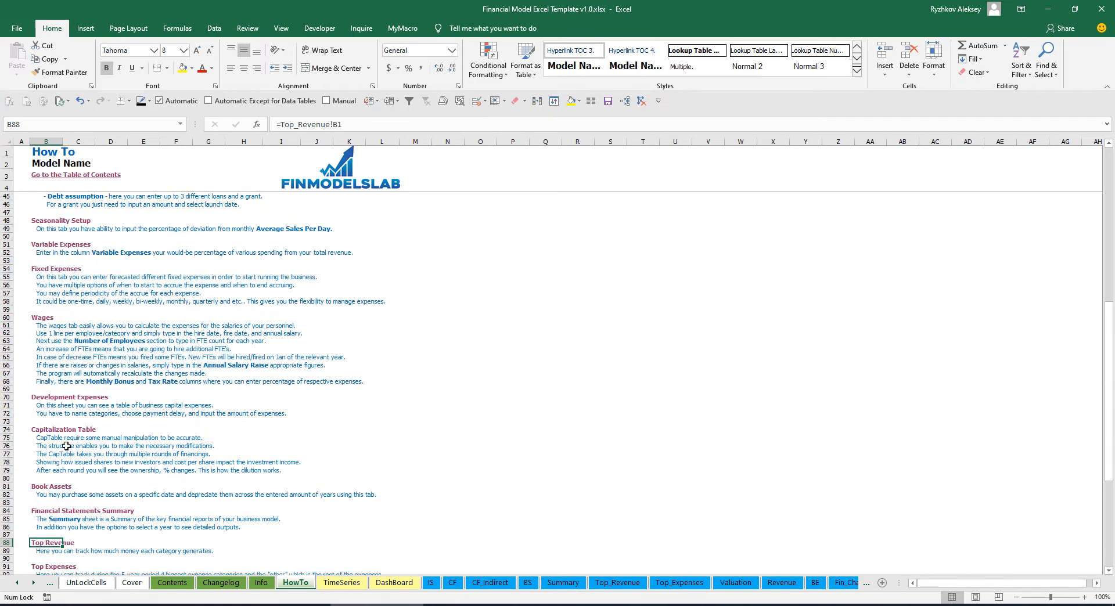
scroll(60, 458, "up", 12)
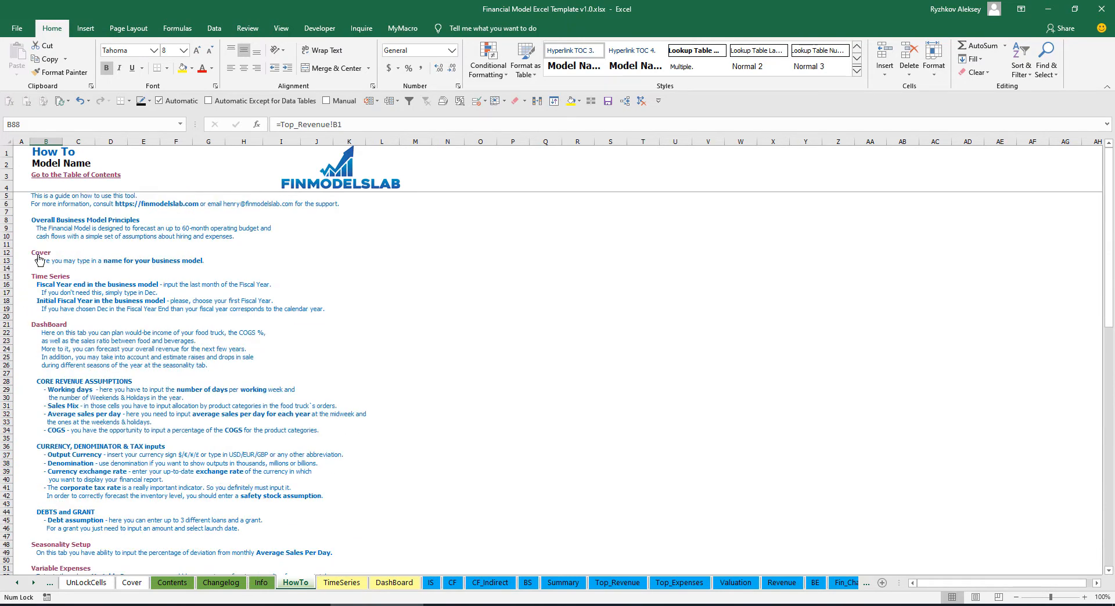
scroll(49, 321, "down", 9)
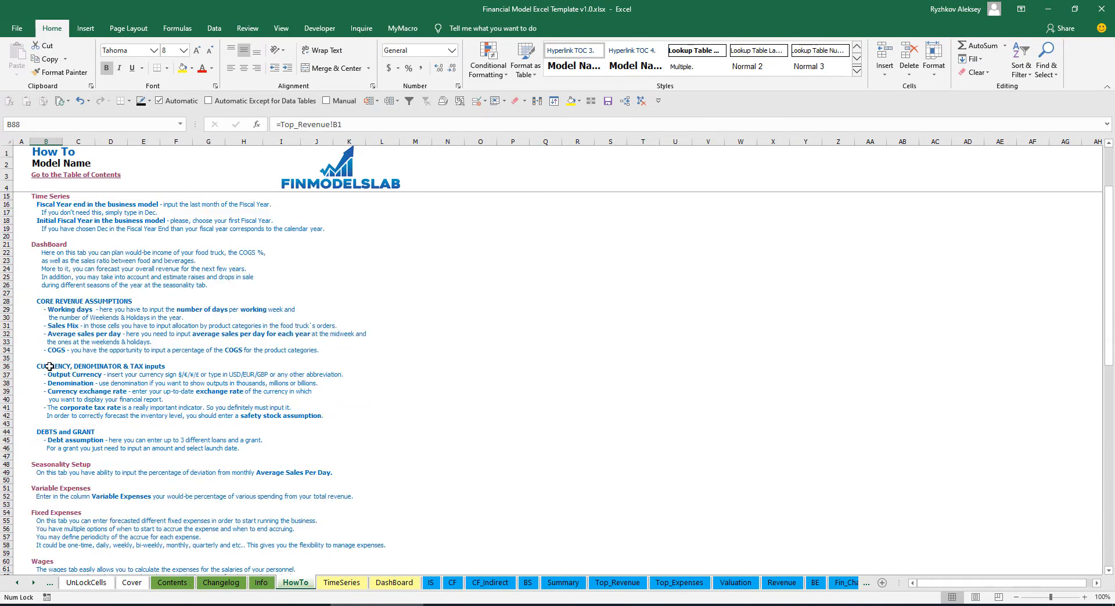
scroll(53, 329, "down", 3)
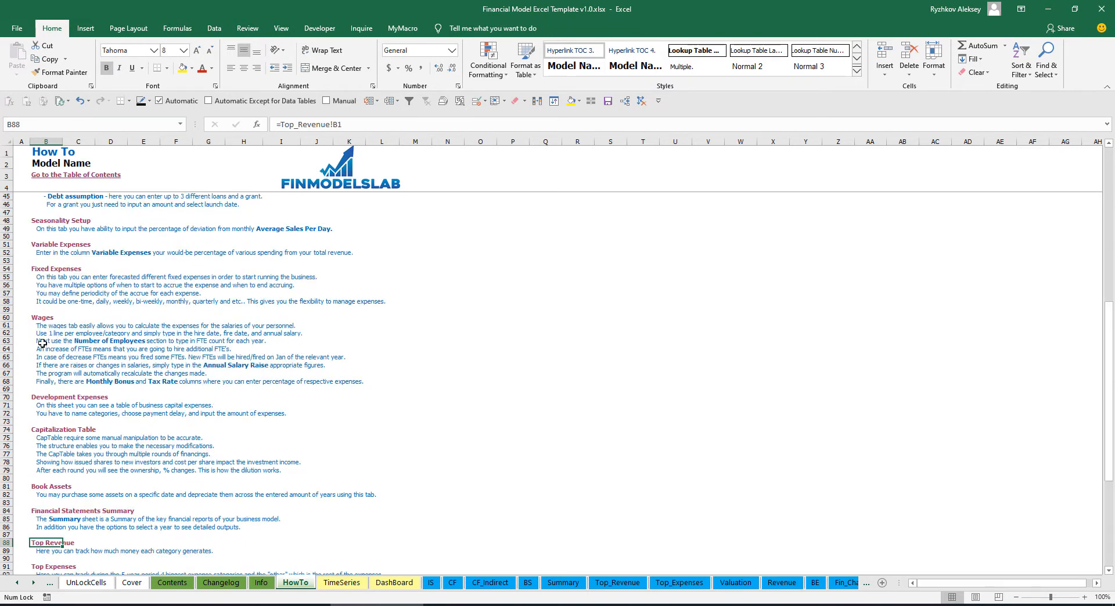
left_click(41, 491)
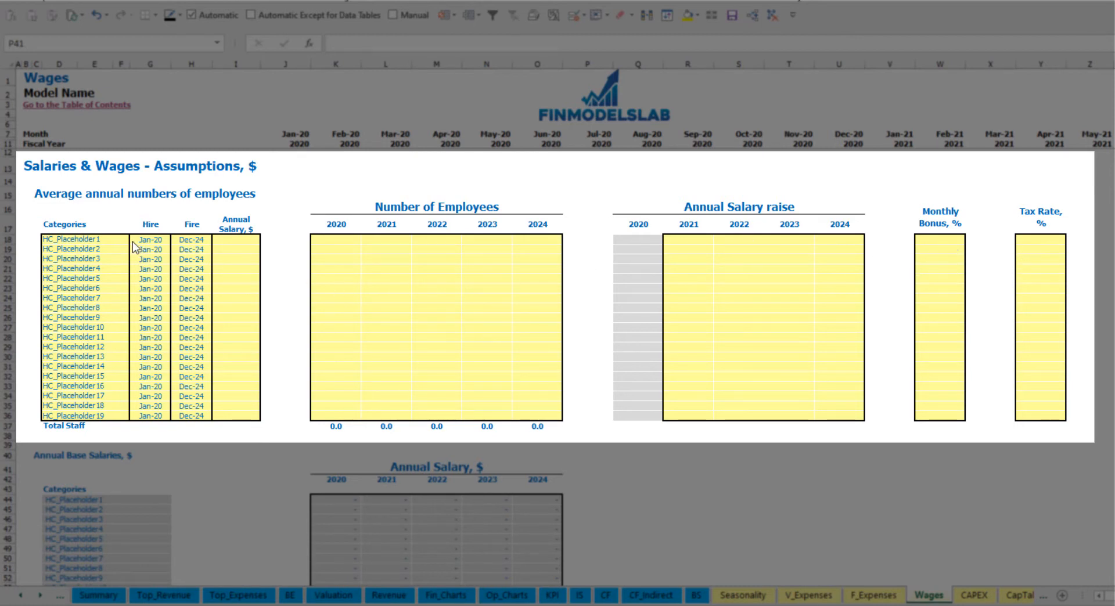
Step: On the Wages sheet, name the first staff category CFO and set its hire date to Mar-20
left_click(114, 240)
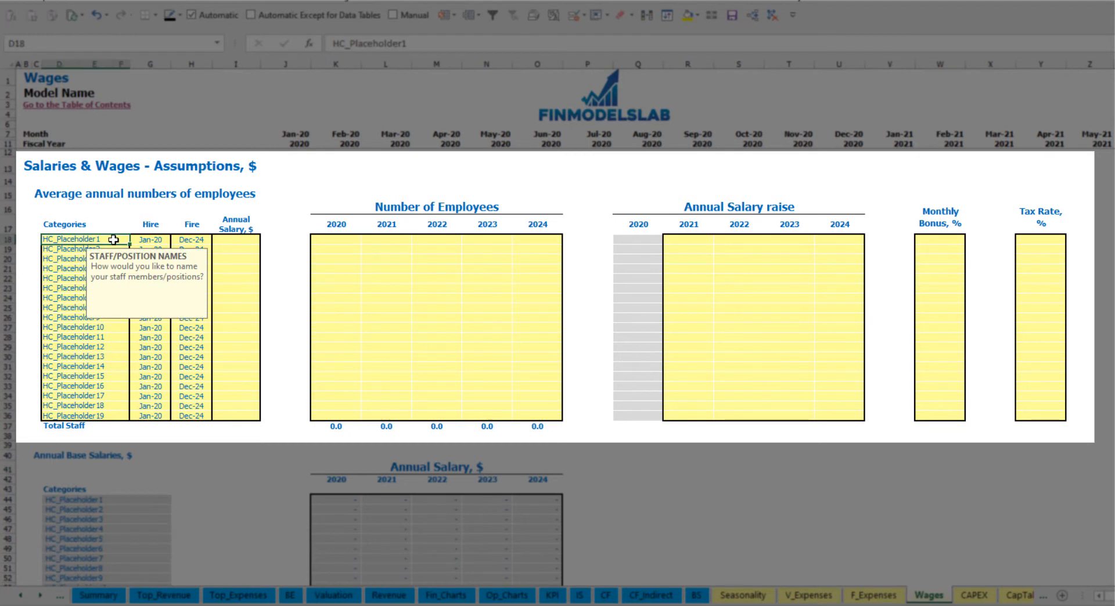
type("CFO")
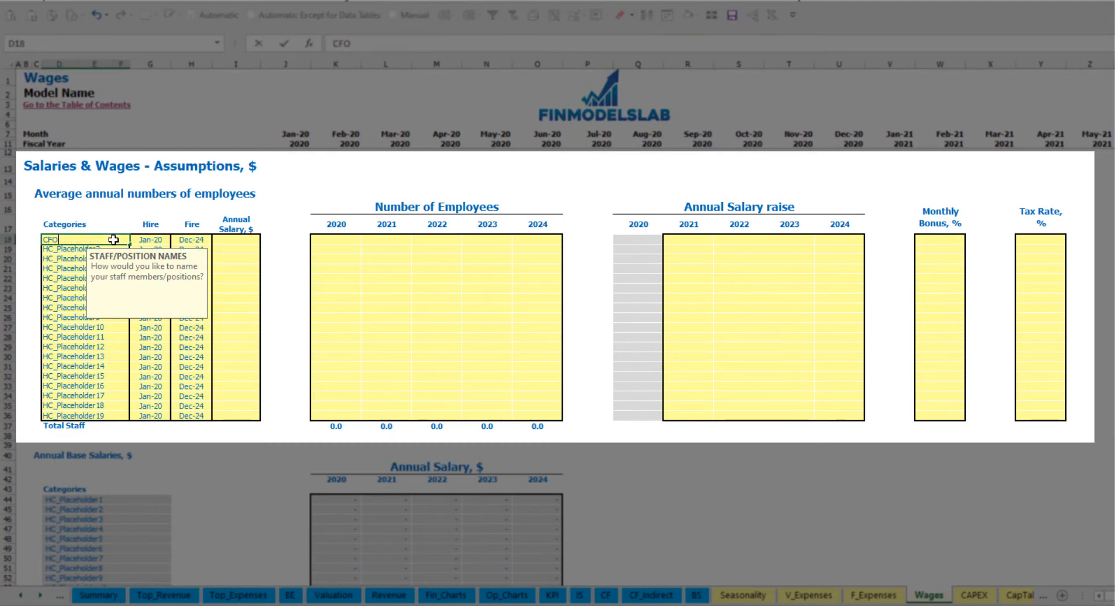
key("Return")
left_click(154, 240)
left_click(175, 240)
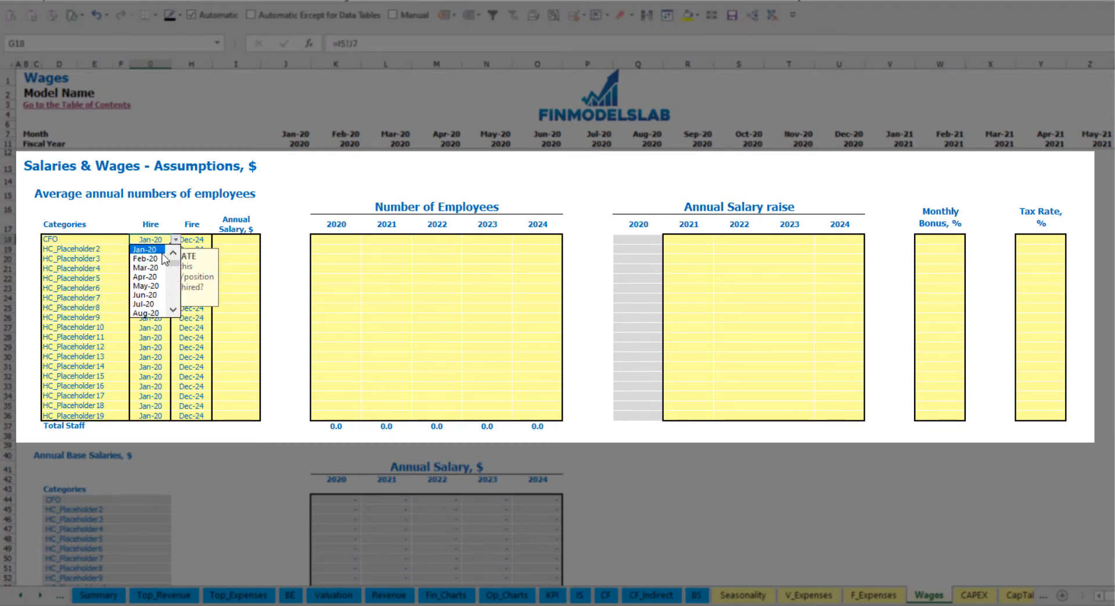
left_click(165, 268)
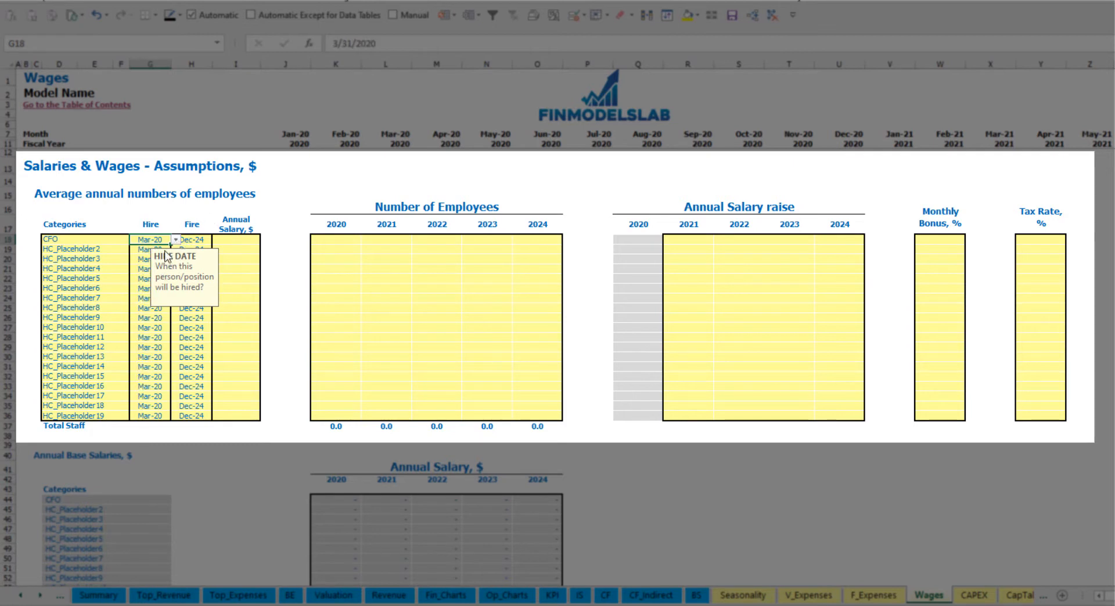
Step: Check the CFO's fire date cell and set the CFO's annual salary to 50,000
left_click(194, 240)
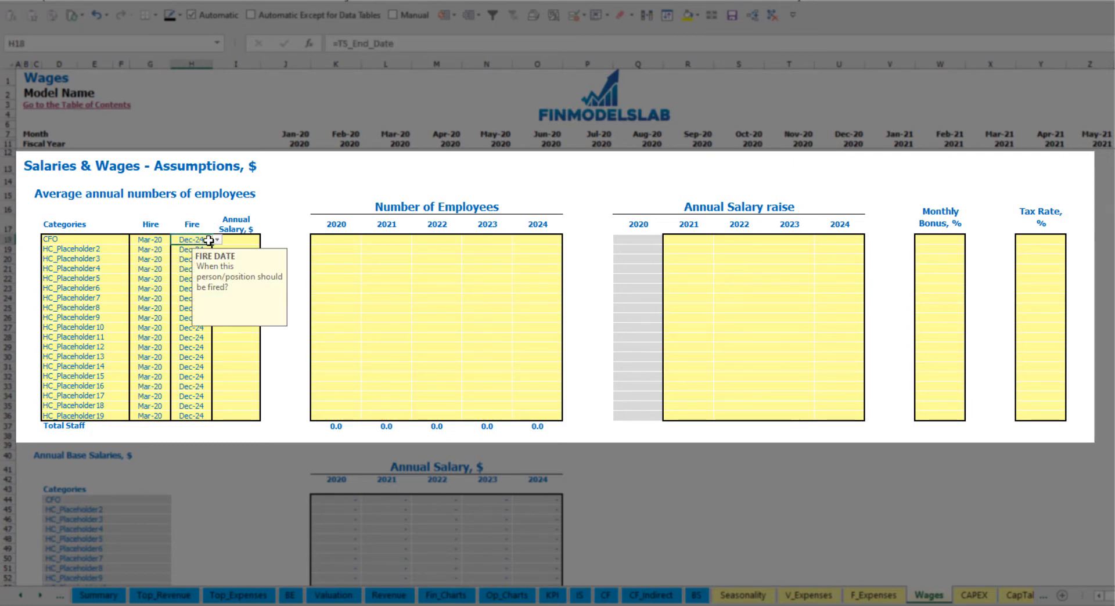
left_click(240, 241)
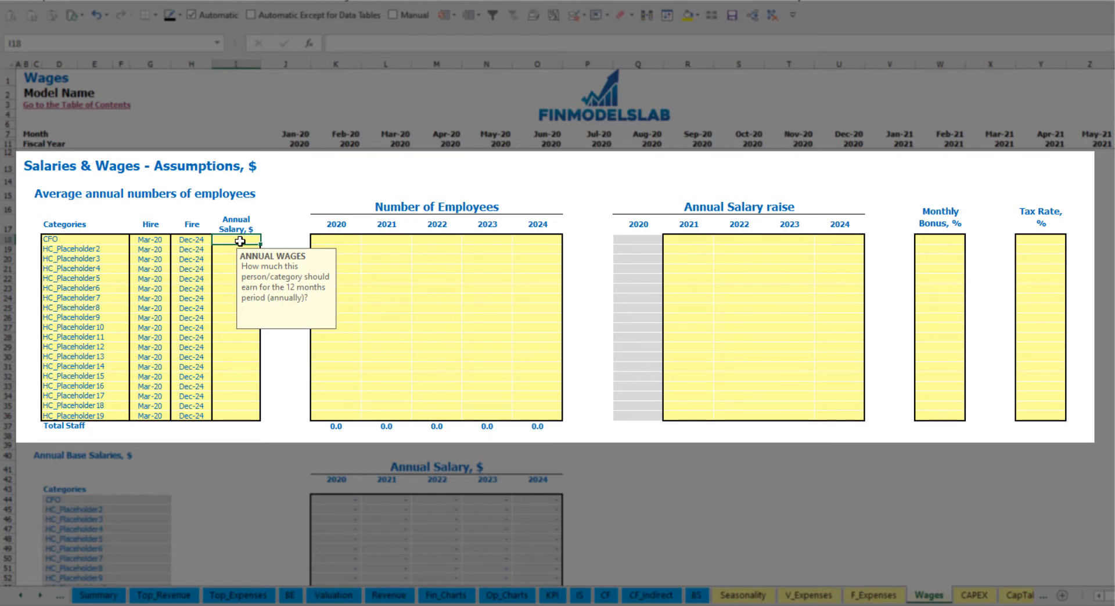
type("50,0")
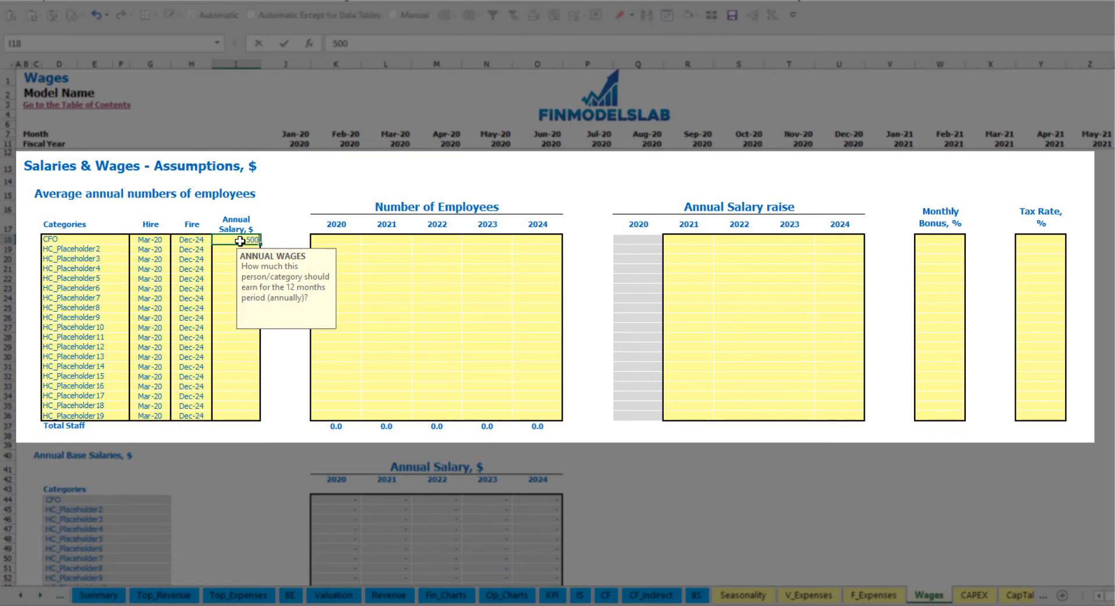
type("00")
key("Return")
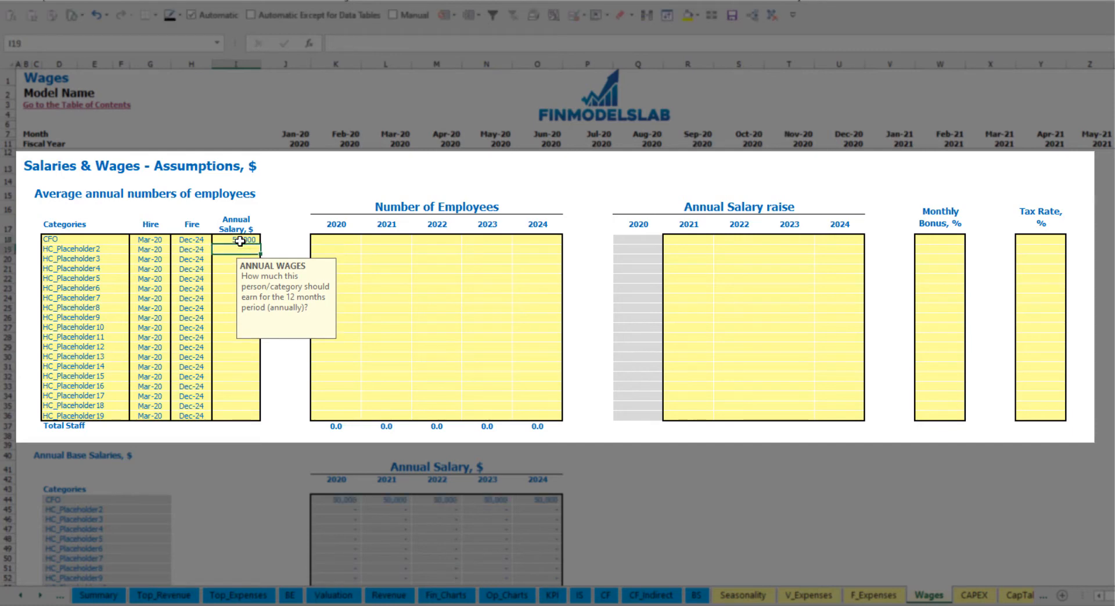
Step: Set the CFO's number of employees to 1 for each year from 2020 to 2024
left_click(350, 243)
type("1")
key("Tab")
type("1")
key("Tab")
type("1")
key("Tab")
type("1\t1")
key("Tab")
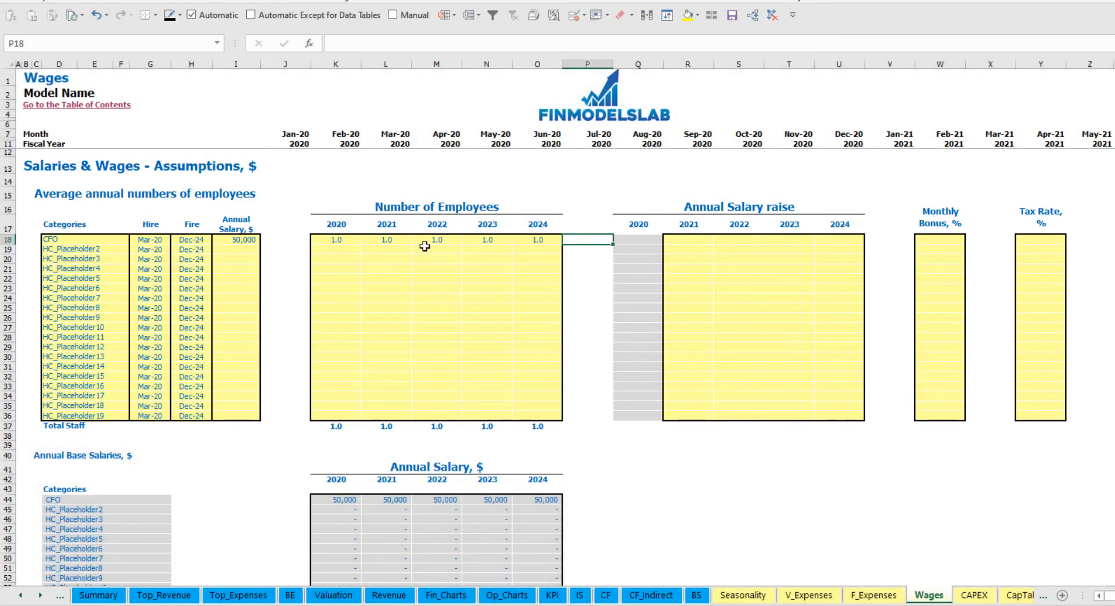
Step: Inspect the CFO row of the monthly Total Staff Numbers table from its first staffed month through 2024
scroll(588, 334, "down", 3)
scroll(587, 340, "up", 4)
scroll(466, 398, "down", 13)
left_click(402, 309)
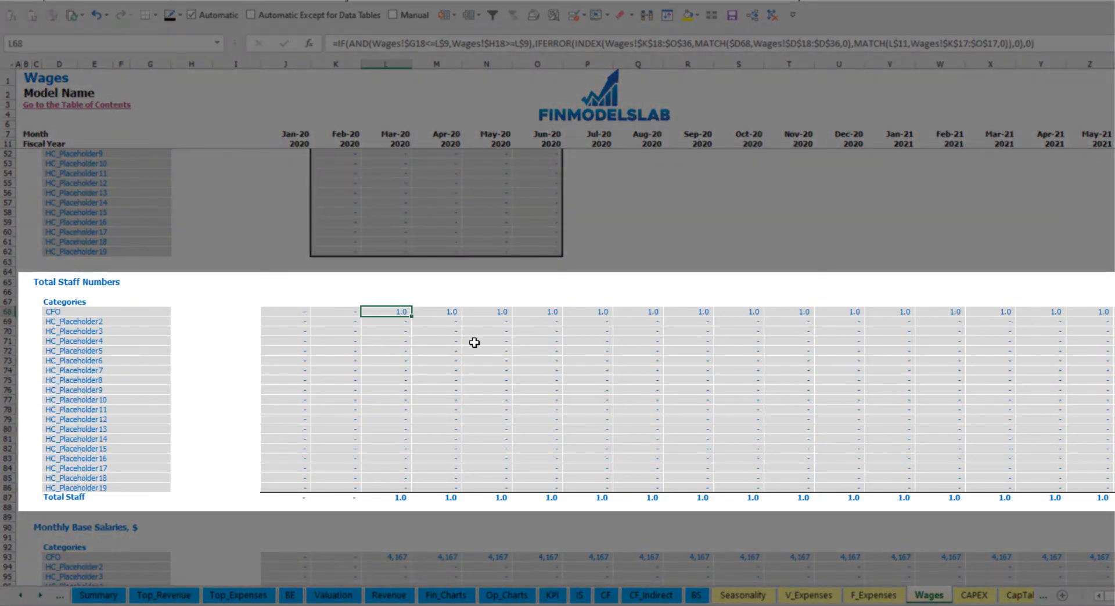
key("ctrl+Right")
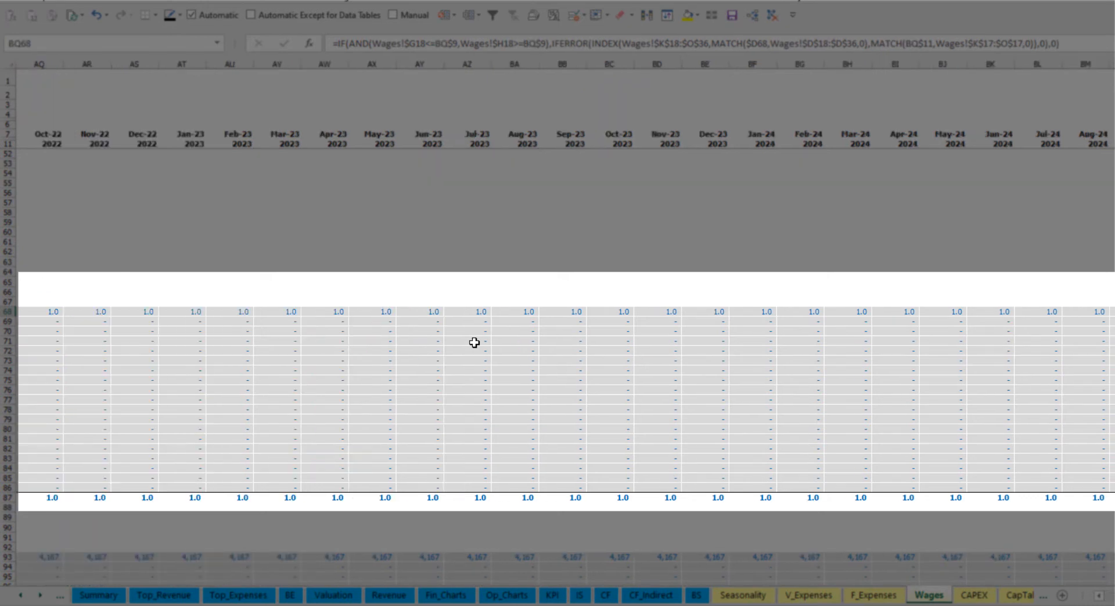
key("Home")
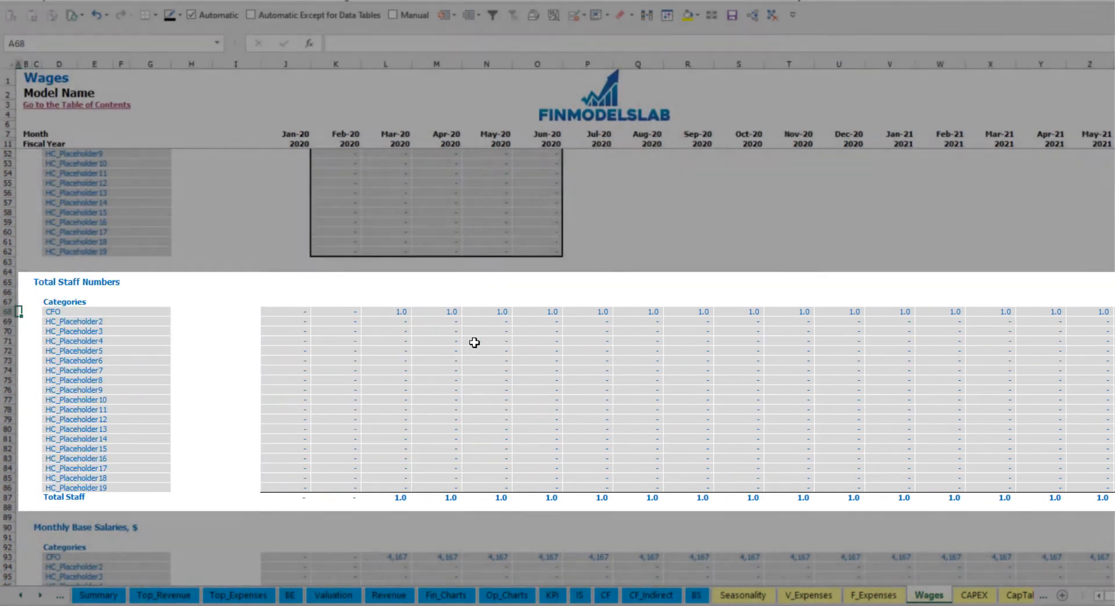
Step: Set the CFO's annual salary raise to 5% for 2021 and copy it across 2022 to 2024
scroll(494, 318, "up", 13)
left_click(694, 240)
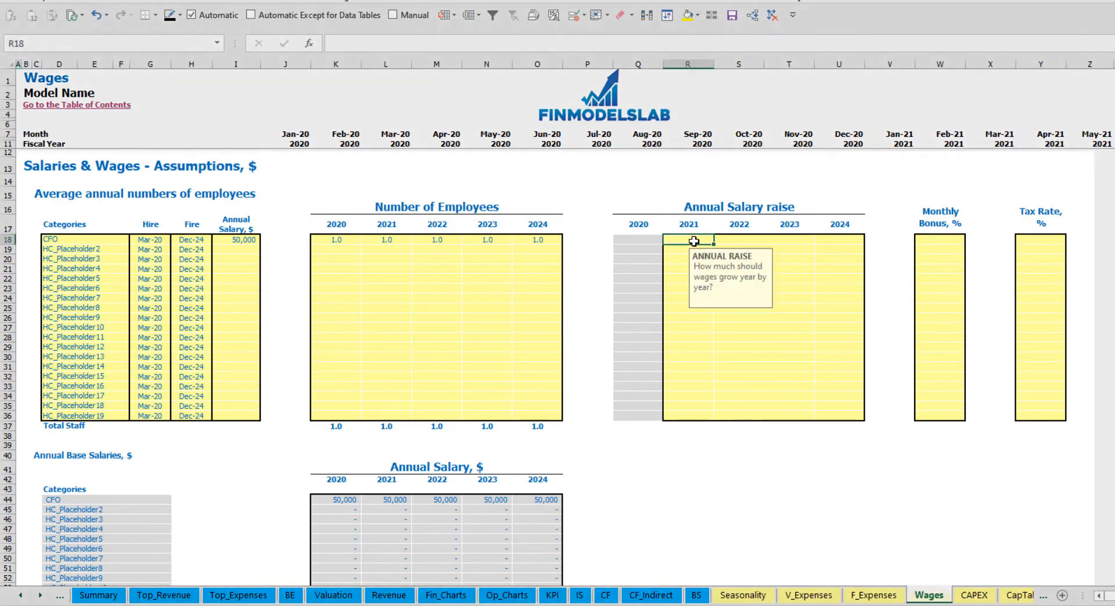
key("ctrl+c")
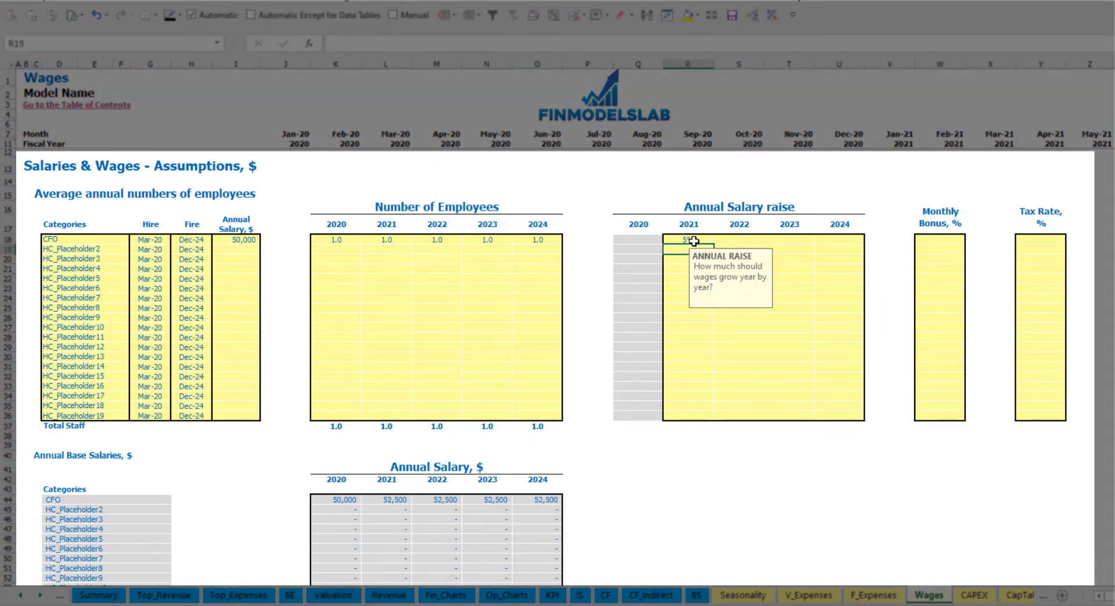
key("Right")
key("shift+Right")
key("shift+Right")
key("ctrl+v")
left_click(637, 465)
Step: Compare the CFO's 2020–2024 annual base salaries with the starting salary and yearly raises, and check the 2021 salary formula
left_click_drag(341, 501, 531, 497)
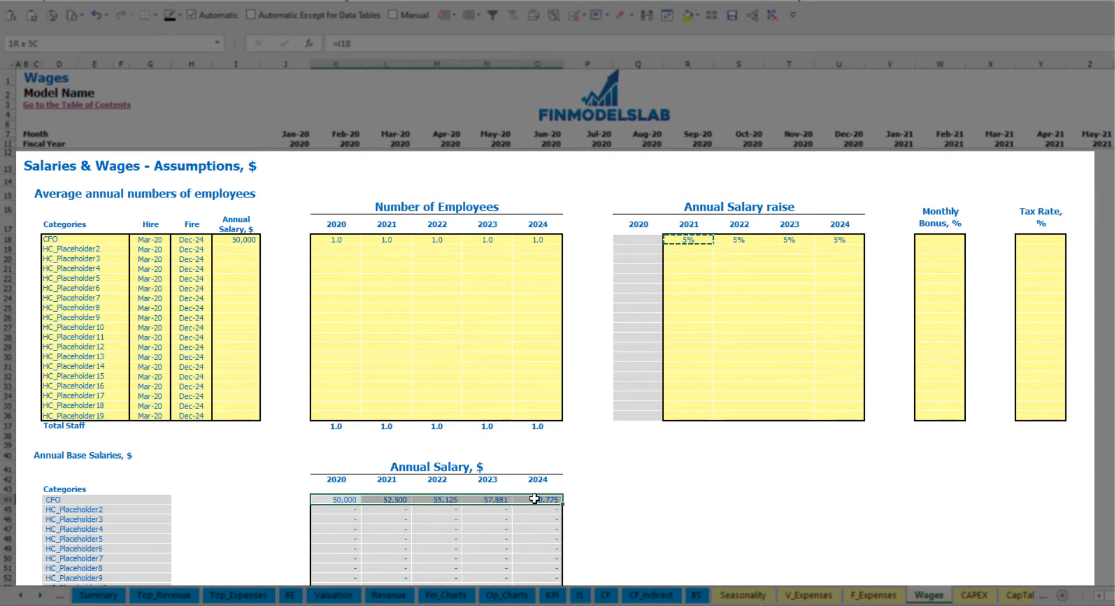
left_click(395, 512)
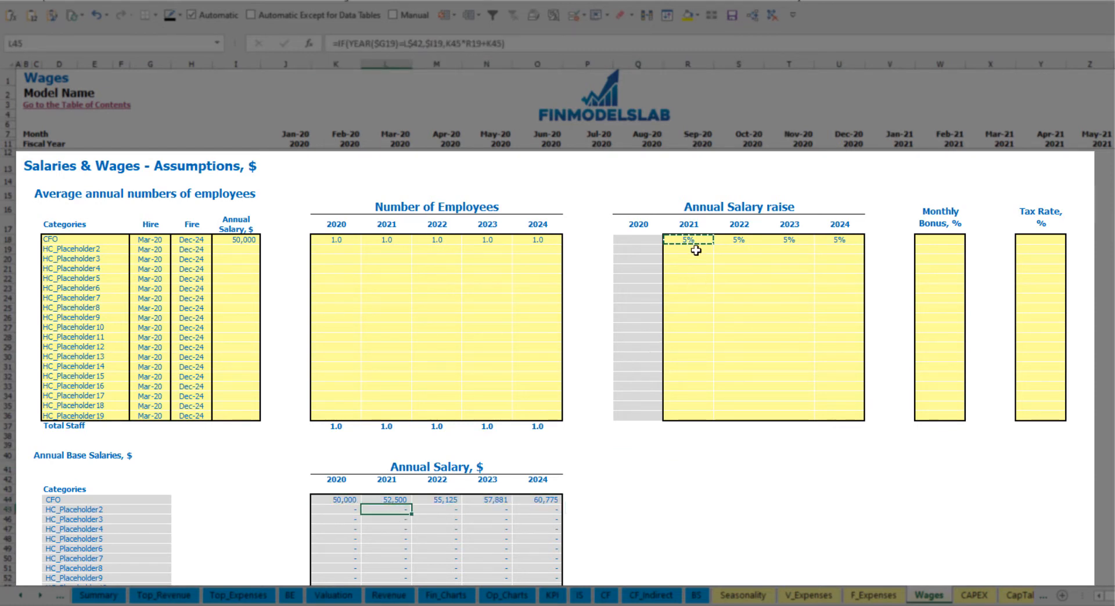
left_click(244, 240)
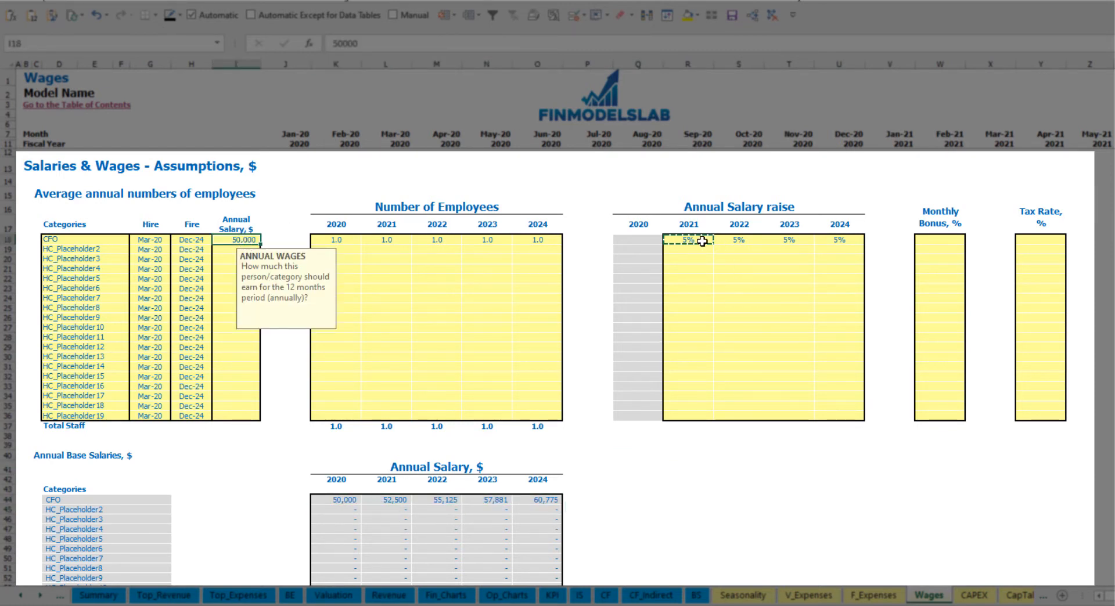
left_click_drag(704, 241, 829, 241)
left_click(387, 498)
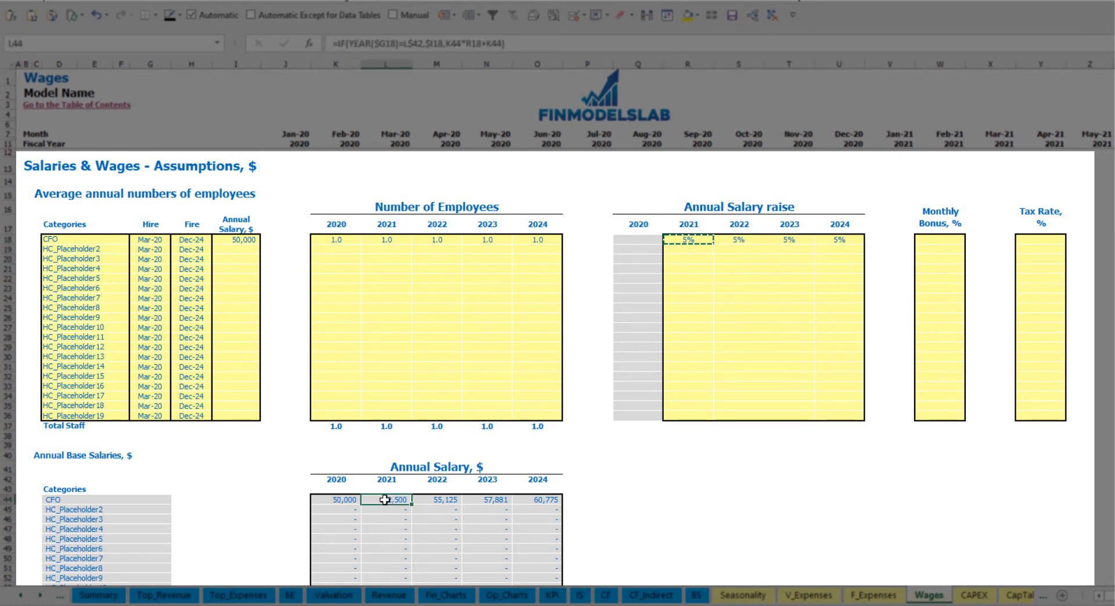
Step: Set the CFO's monthly bonus to 10% and tax rate to 5%
left_click(947, 239)
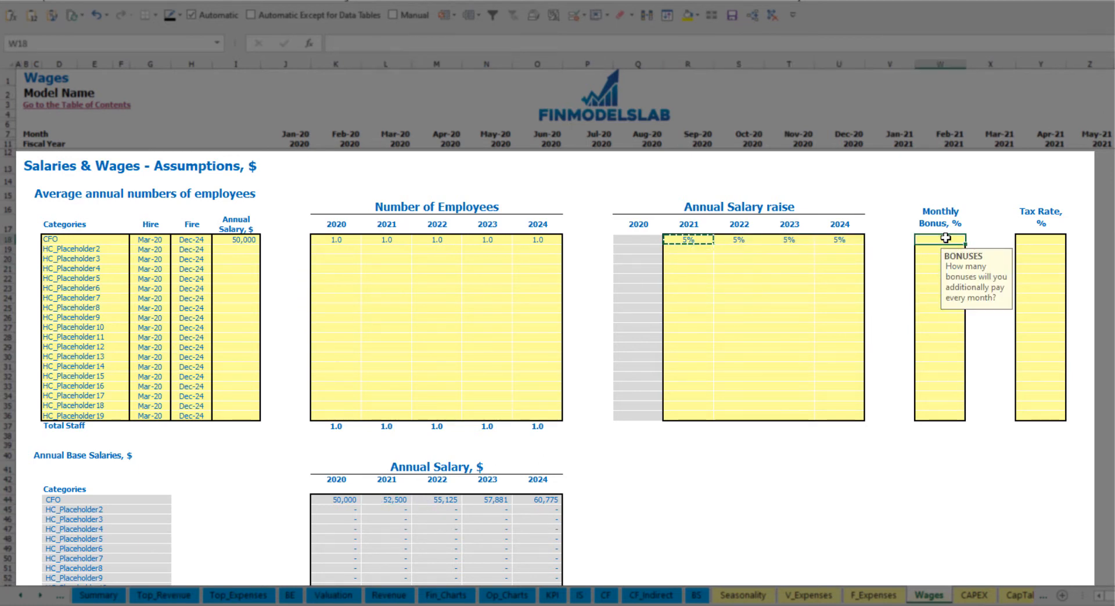
type("10")
key("Return")
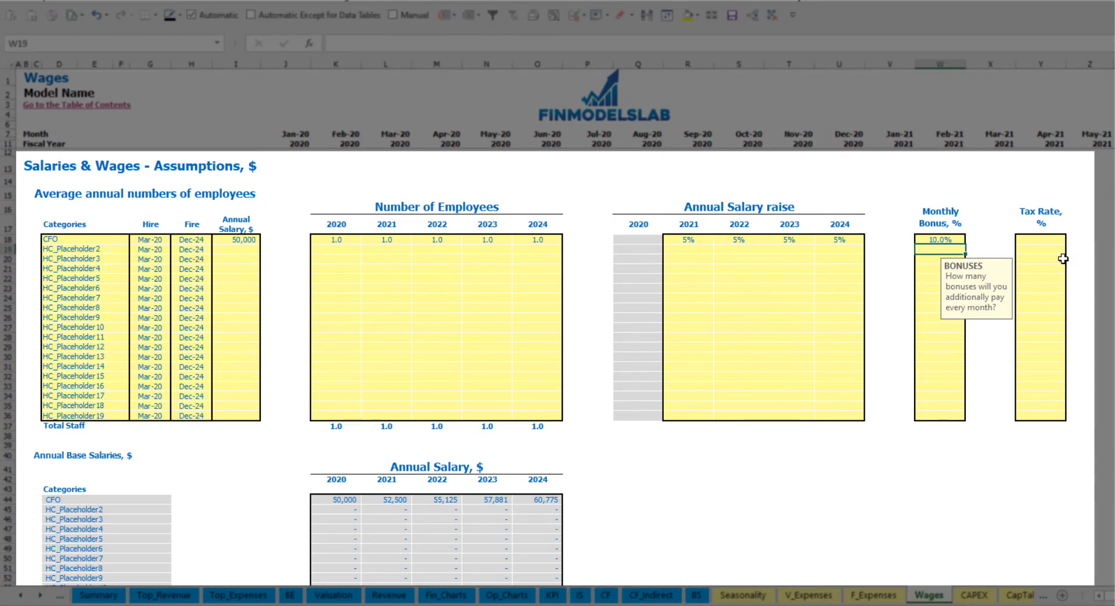
left_click(1051, 237)
key("Return")
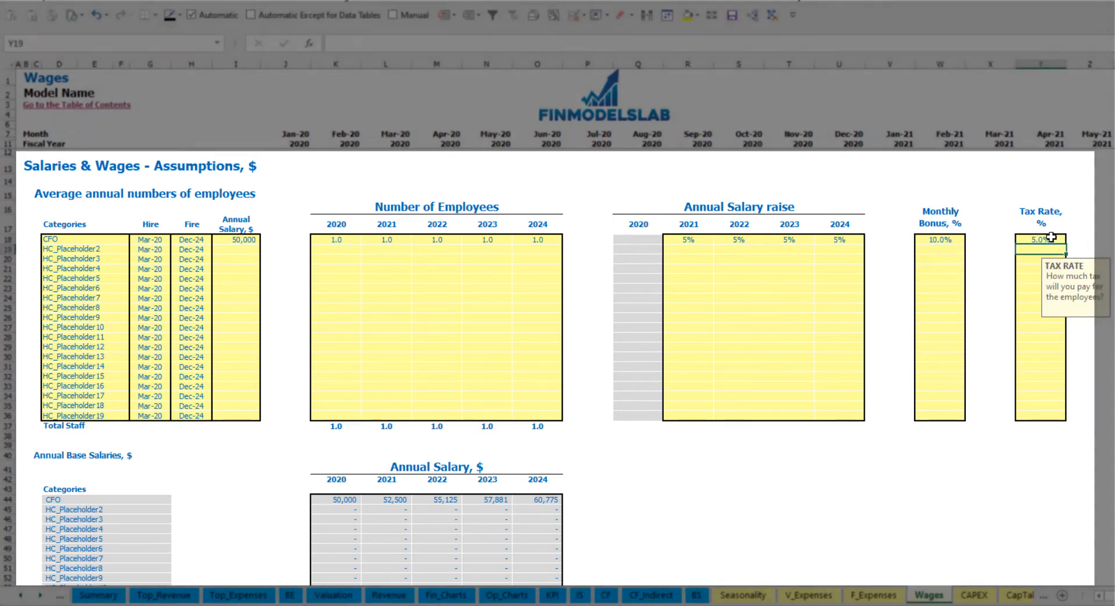
Step: Inspect the CFO row of the Monthly Base Salaries table and check its Mar-20 formula
scroll(438, 368, "down", 10)
scroll(438, 368, "down", 7)
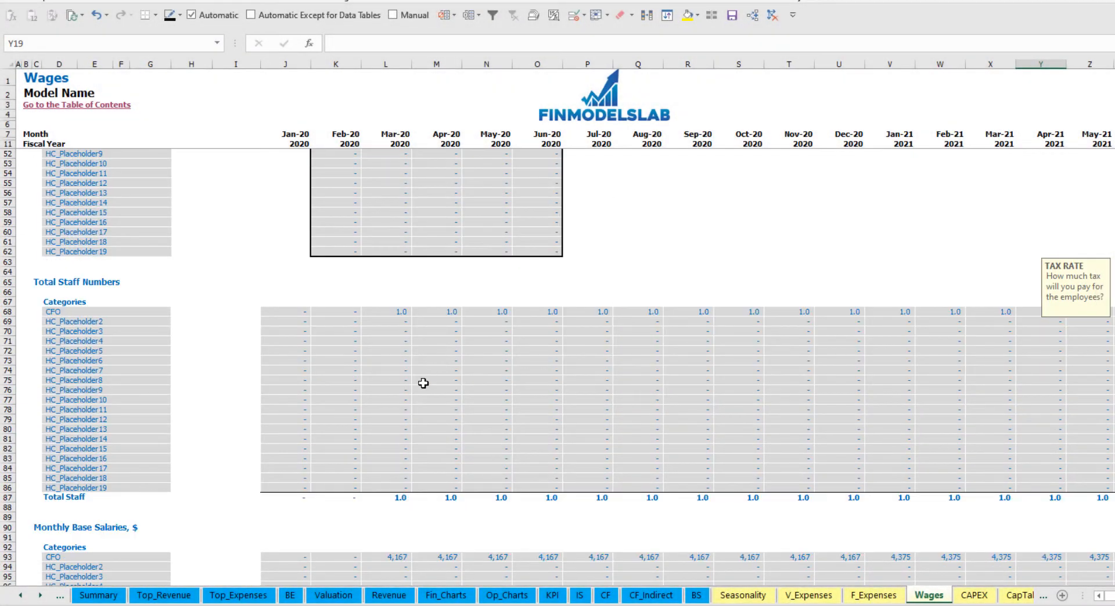
scroll(9, 401, "down", 3)
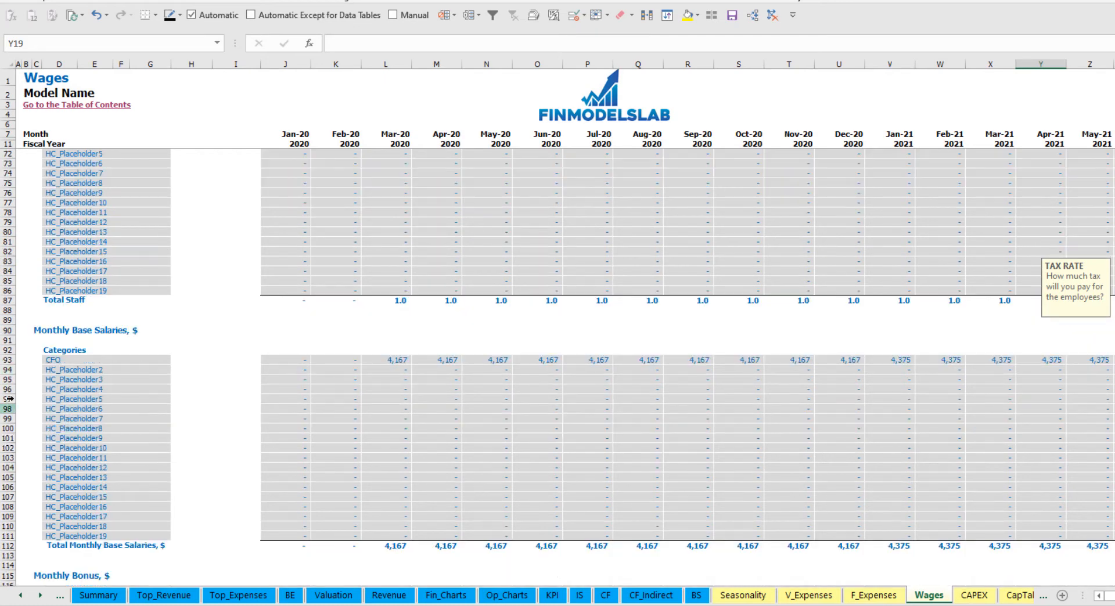
left_click(8, 360)
left_click(401, 360)
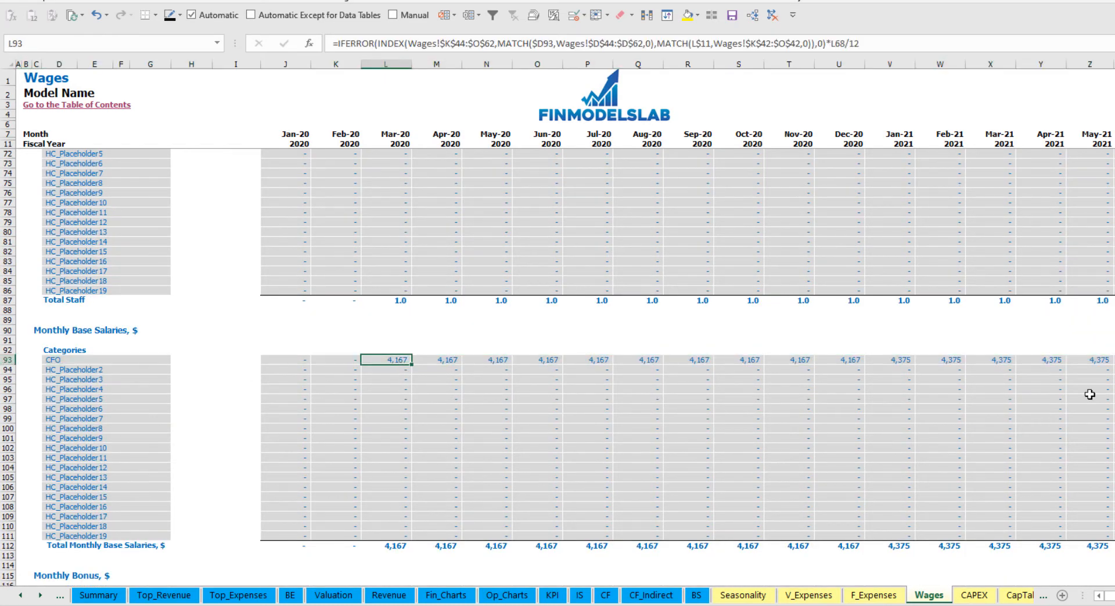
Step: Check the CFO's Mar-20 formula in the Monthly Bonus table and view the CFO row in Monthly Base Taxes
scroll(151, 432, "down", 7)
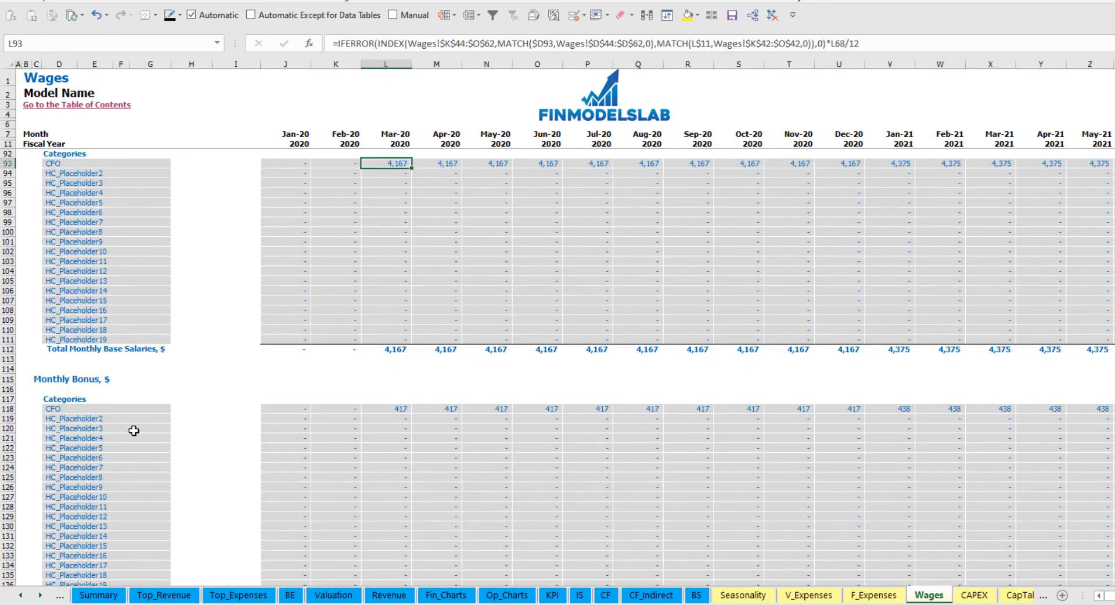
left_click(8, 408)
left_click(400, 409)
scroll(78, 436, "down", 7)
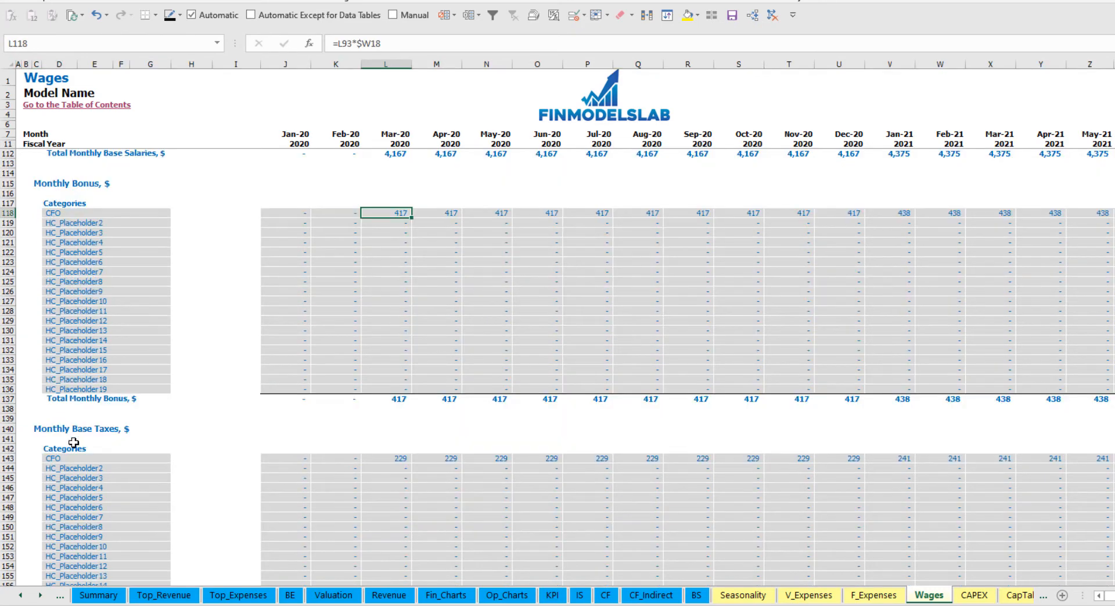
left_click(8, 458)
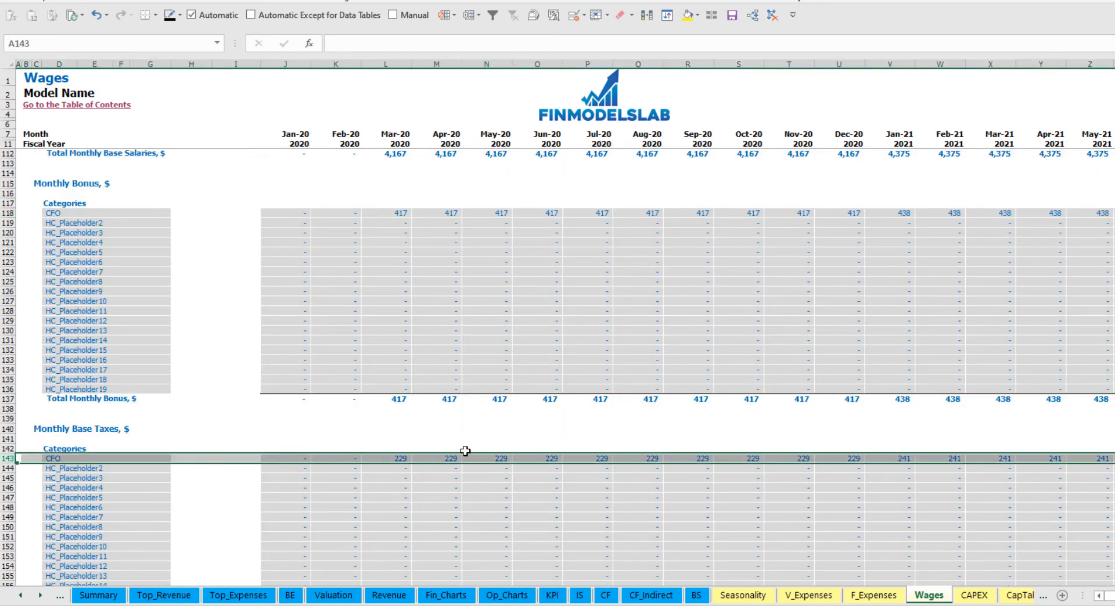
Step: Rename the second staff category, HC_Placeholder2, in the salary assumptions as Admin HC
scroll(475, 437, "up", 17)
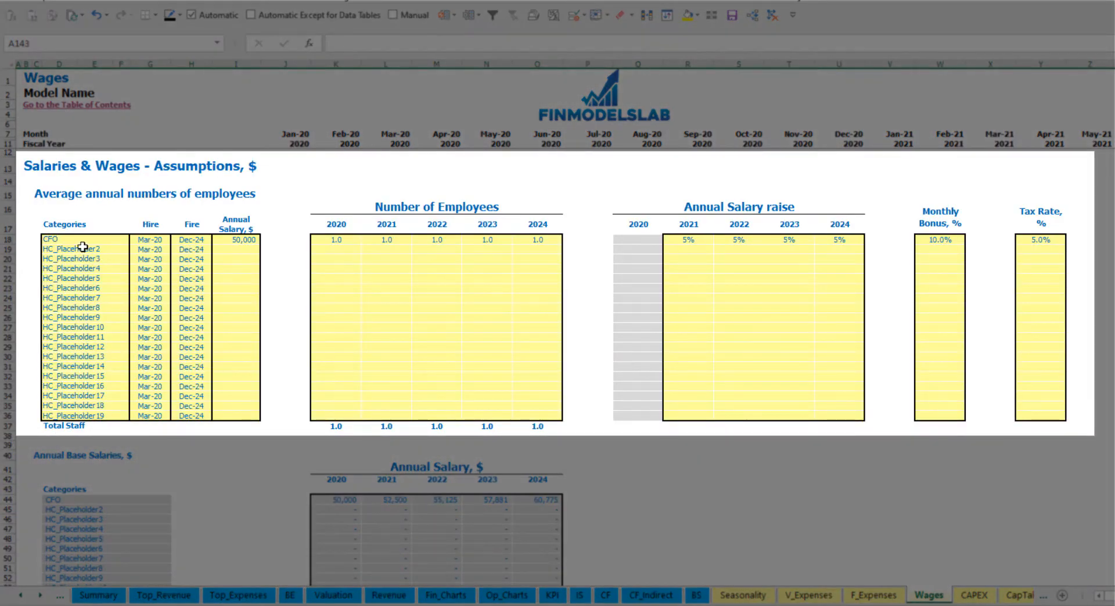
left_click(84, 247)
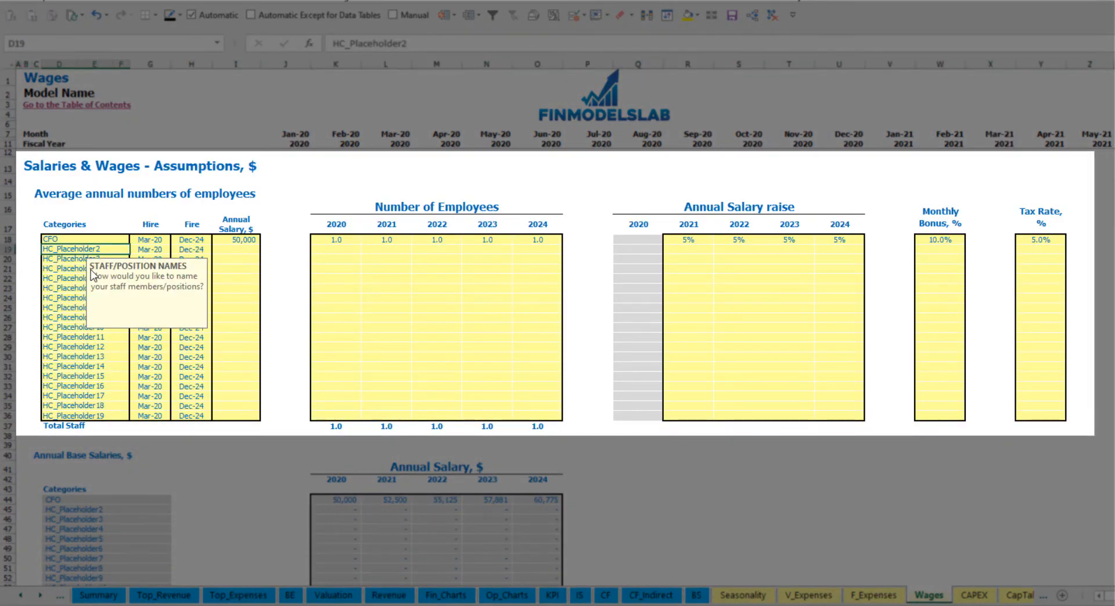
type("Admin")
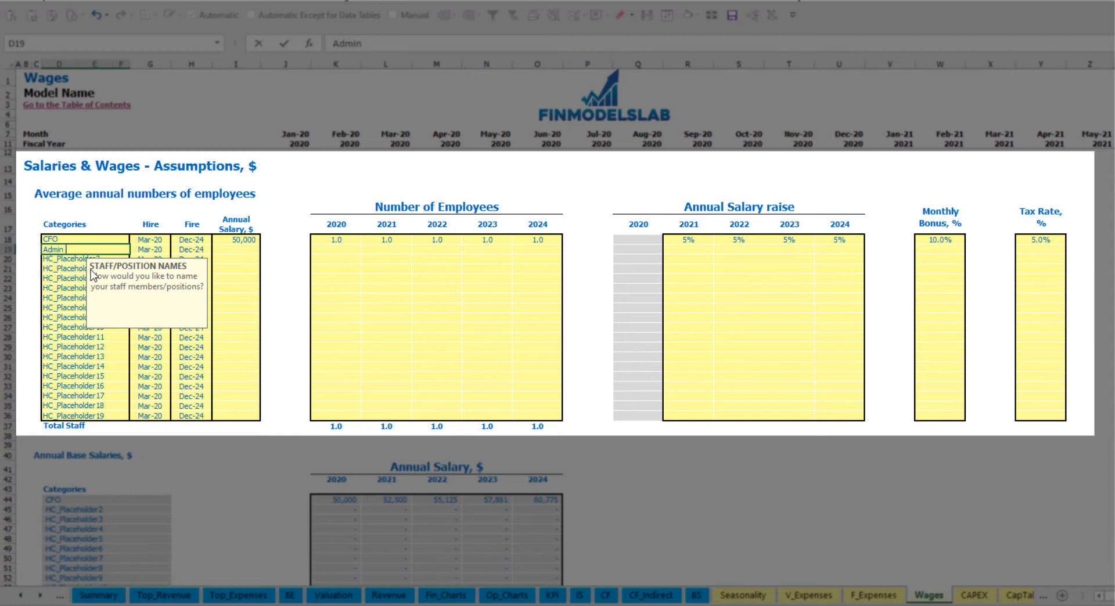
key("Return")
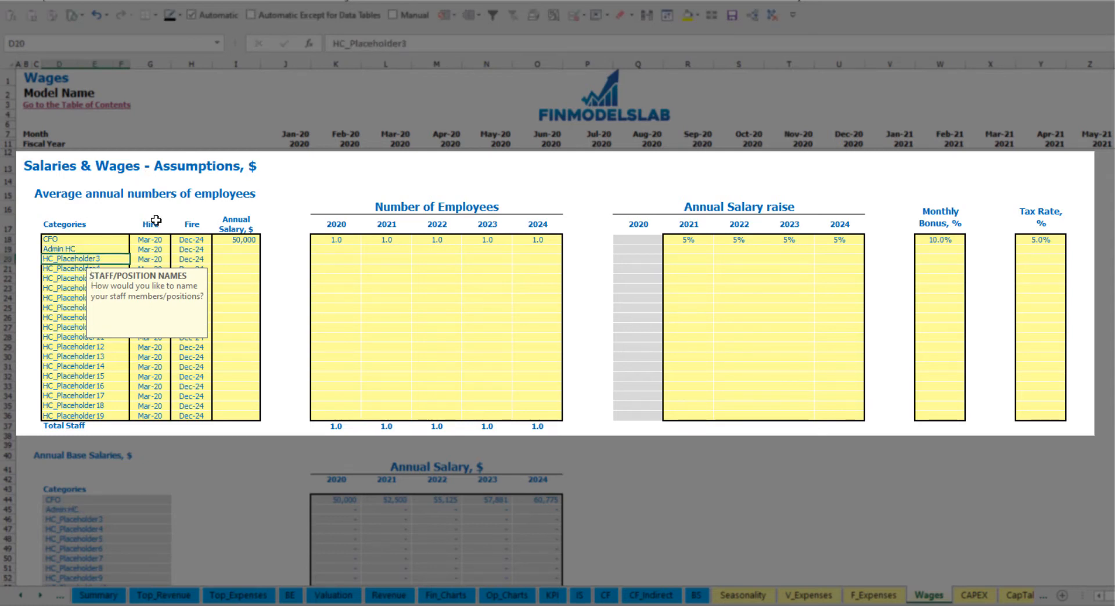
Step: Set the Admin HC hire date to Apr-20 and its annual salary to 30,000
left_click(157, 250)
left_click(175, 250)
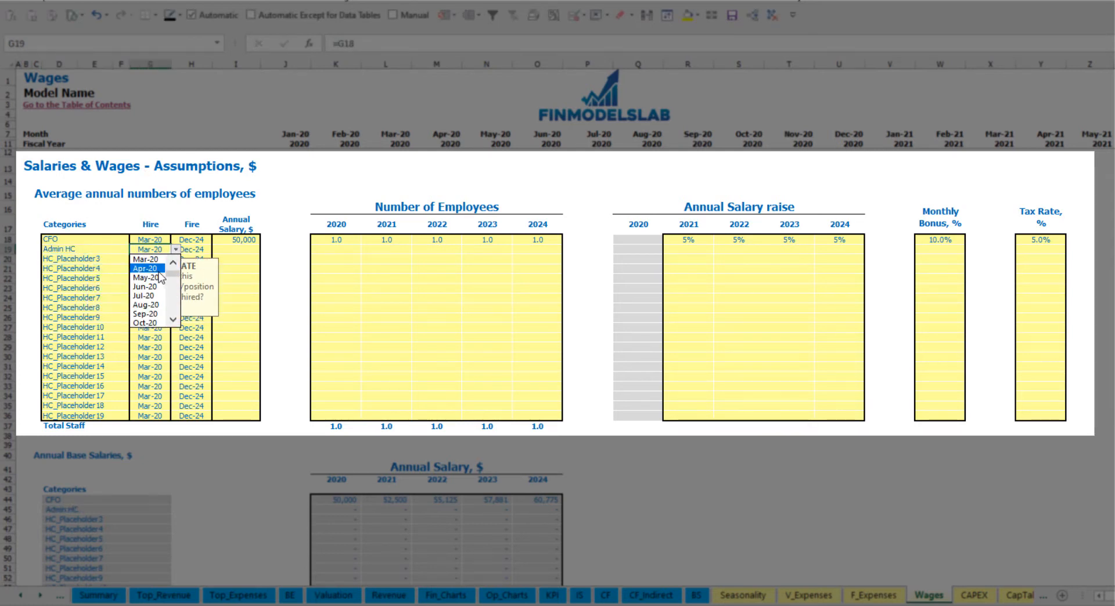
left_click(161, 270)
left_click(201, 251)
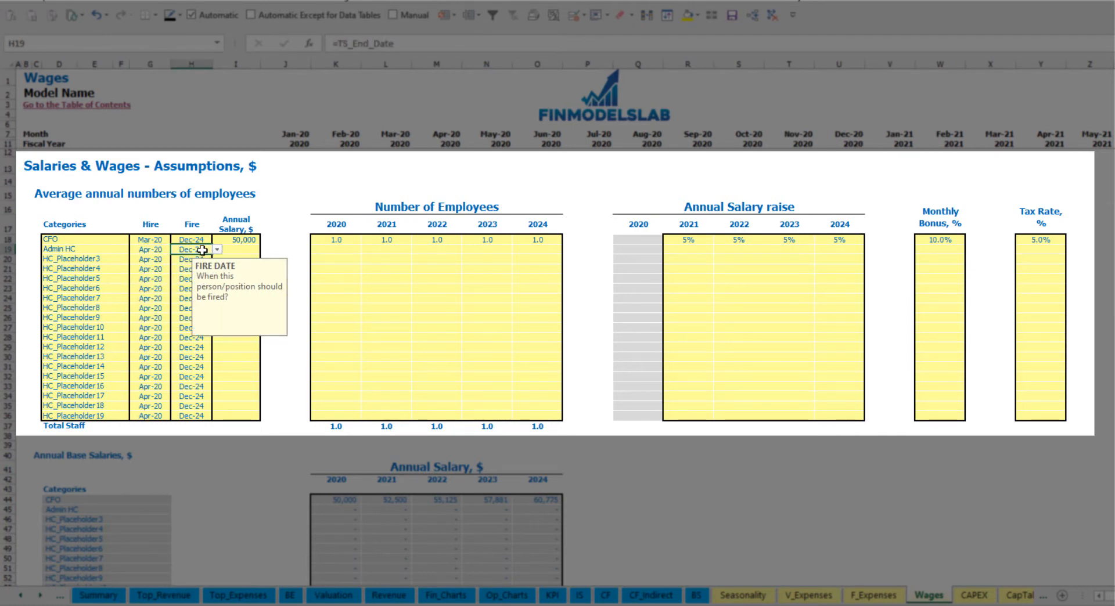
left_click(233, 248)
type("30,000")
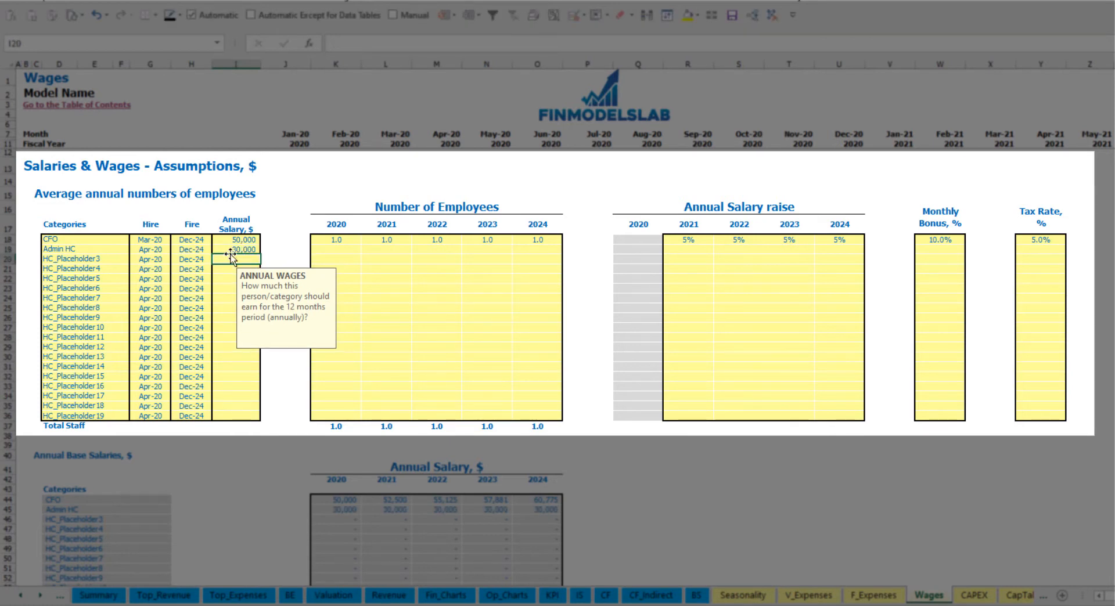
Step: Set the Admin HC number of employees to 2, 4, 6, 8 and 10 for 2020 to 2024
left_click(346, 249)
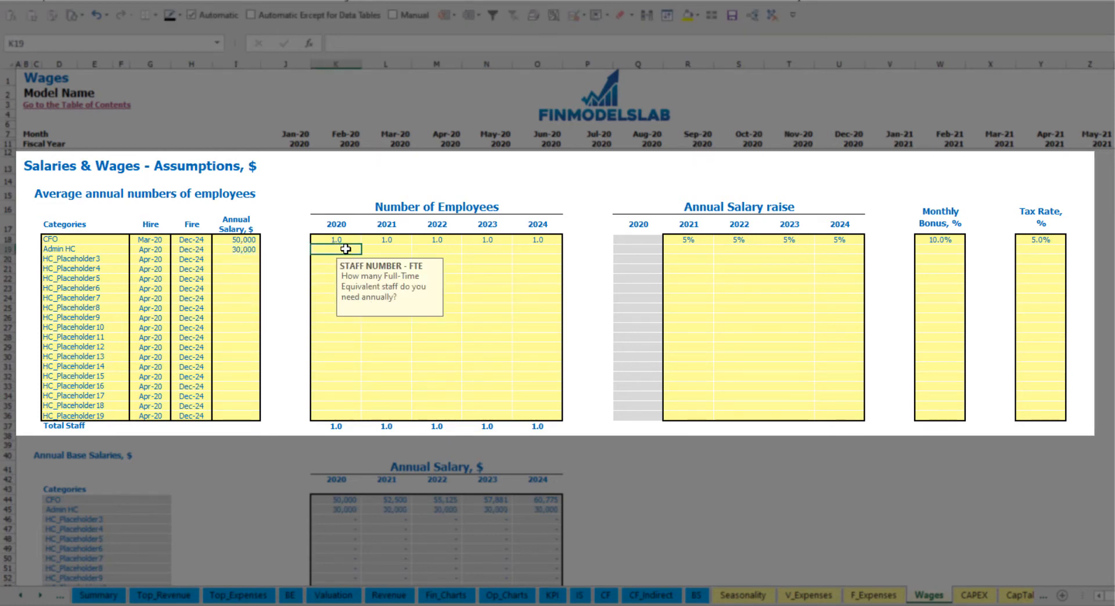
key("Tab")
type("4")
key("Tab")
type("6")
key("Tab")
type("8")
key("Tab")
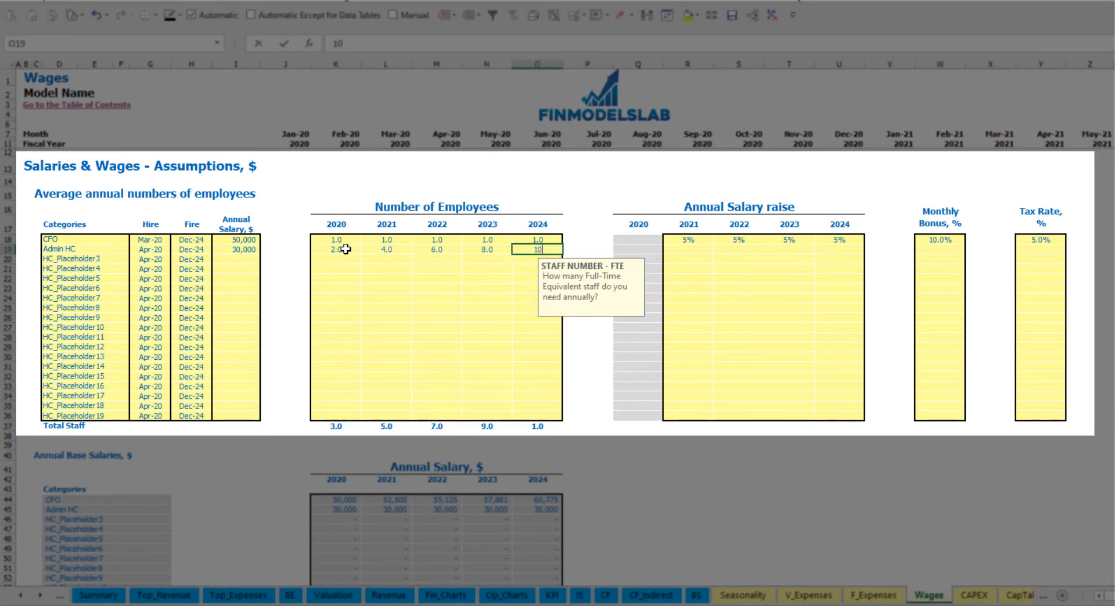
key("Tab")
Step: Set the Admin HC annual salary raise to 3% for 2021 and copy it across 2022 to 2024
left_click(685, 249)
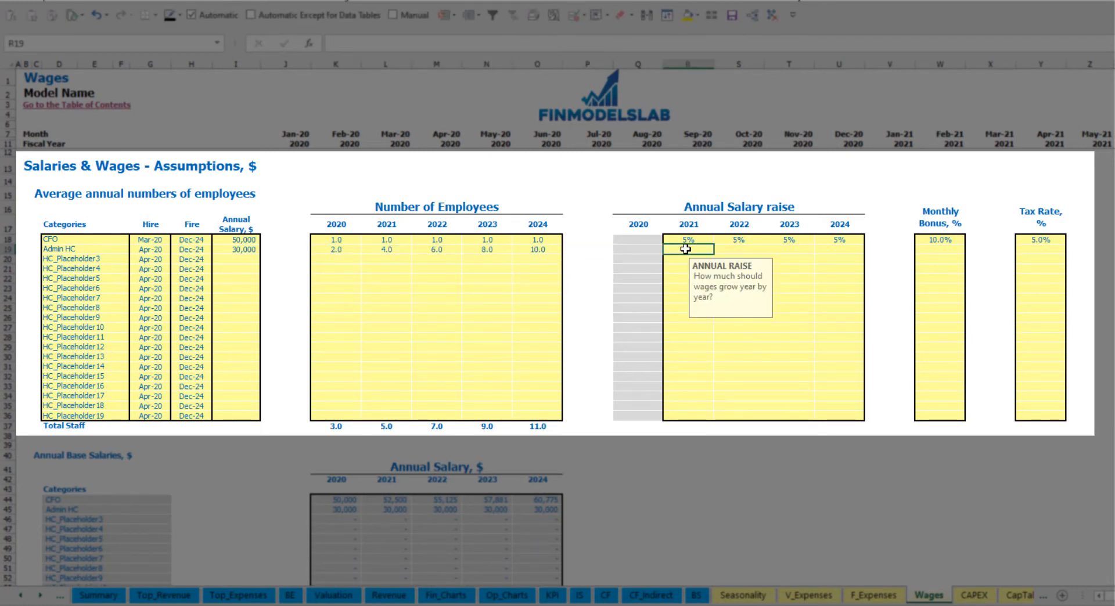
key("ctrl+c")
key("Right")
key("shift+Right")
key("shift+Right")
key("ctrl+v")
Step: Set the Admin HC monthly bonus to 5% and tax rate to 5%
left_click(955, 254)
type("5")
key("Tab")
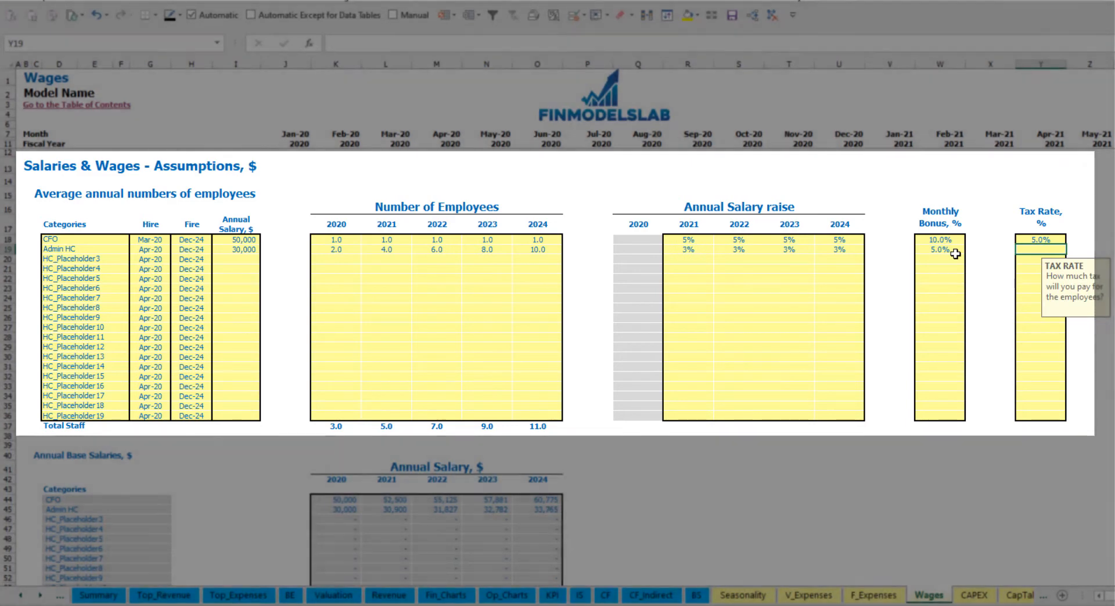
type("5")
key("Return")
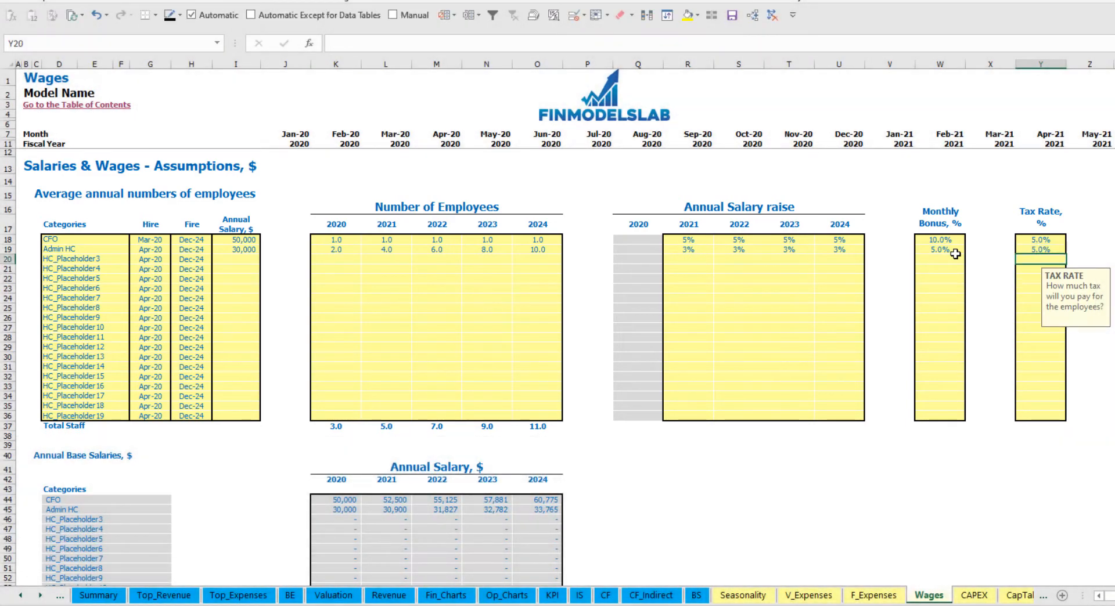
Step: Inspect the Admin HC row of the monthly Total Staff Numbers table from Apr-20 through the following years
scroll(427, 362, "down", 13)
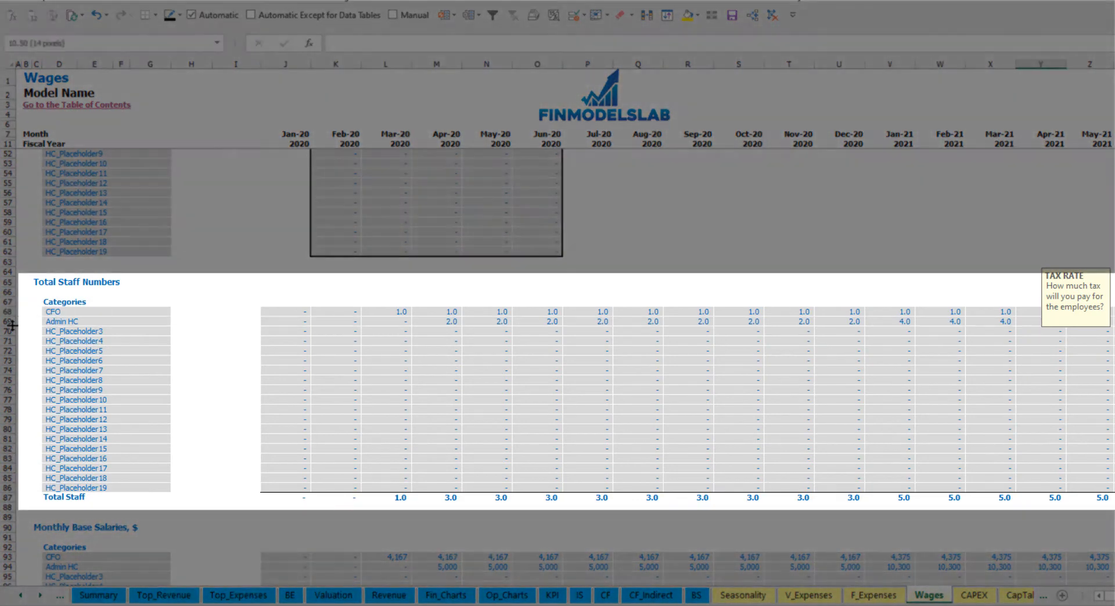
left_click(7, 321)
left_click(445, 320)
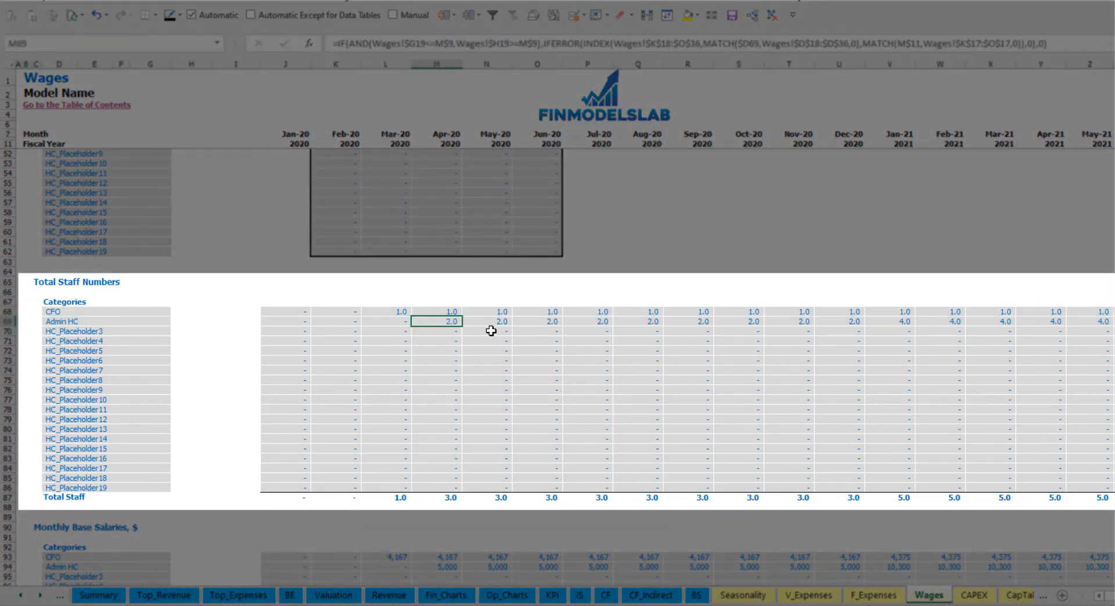
left_click_drag(449, 319, 848, 321)
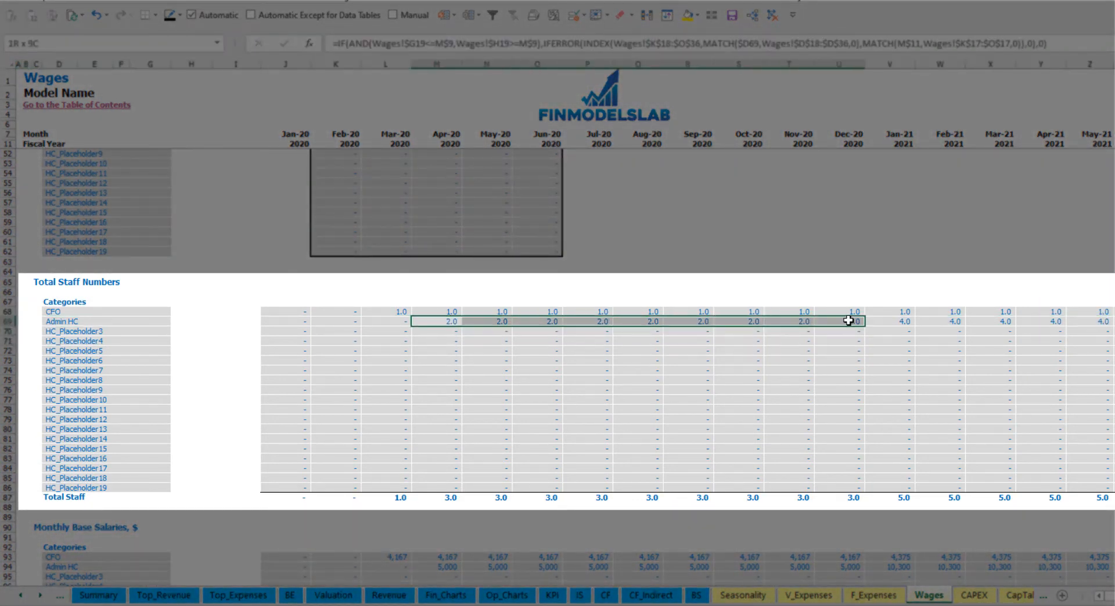
left_click(908, 321)
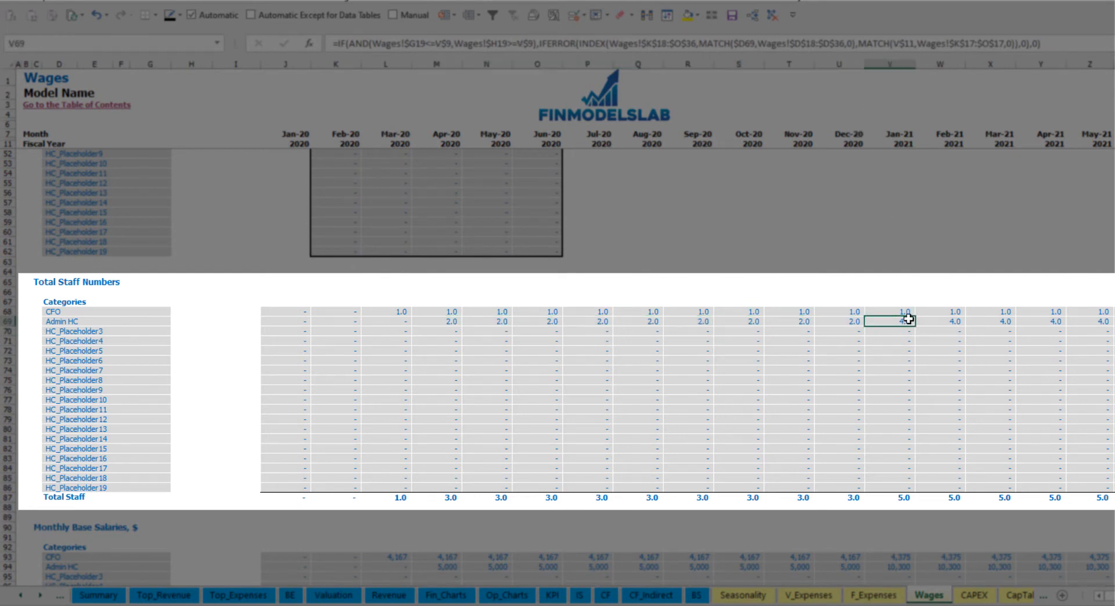
left_click_drag(909, 319, 1112, 321)
scroll(558, 392, "right", 9)
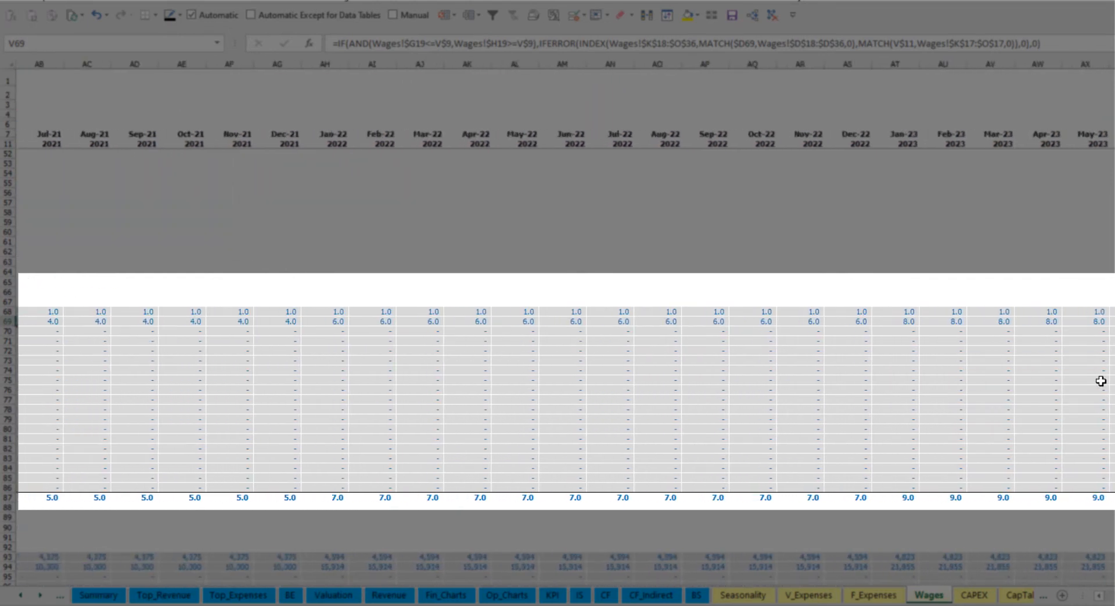
left_click(1021, 322)
scroll(929, 319, "right", 5)
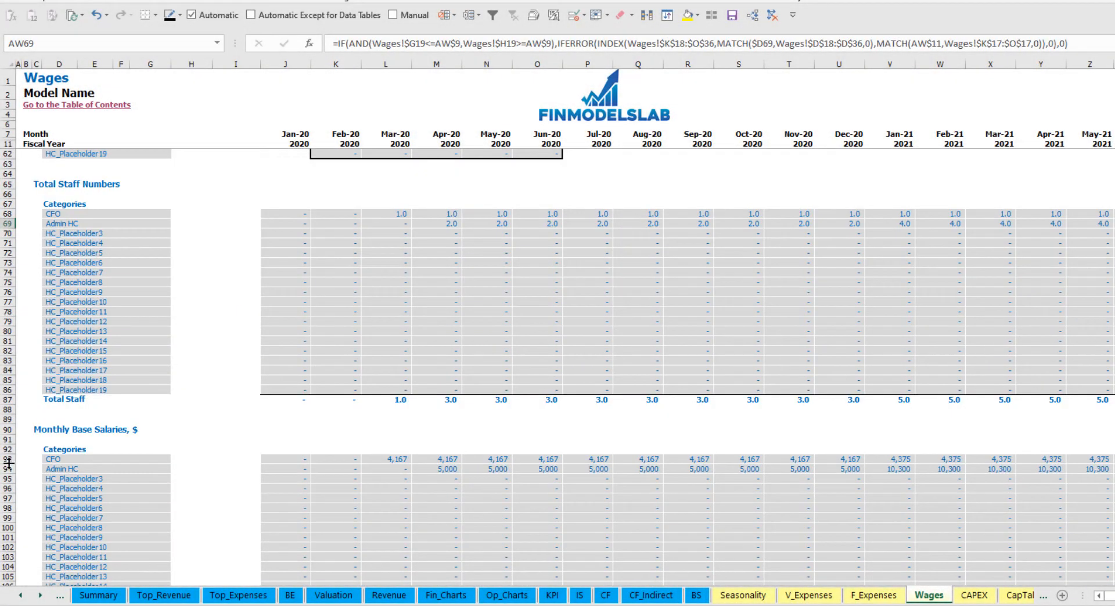
Step: Compare Admin HC monthly base salaries with its staff numbers for Apr-20 and May-21, and view its monthly bonus and tax rows
left_click(8, 470)
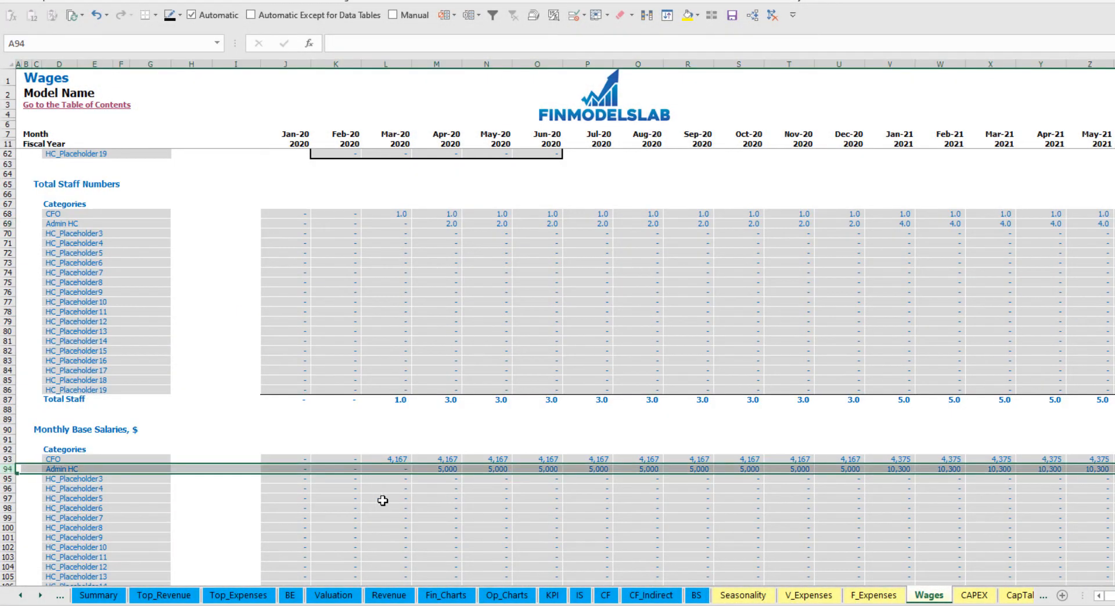
left_click(442, 471)
left_click(444, 226)
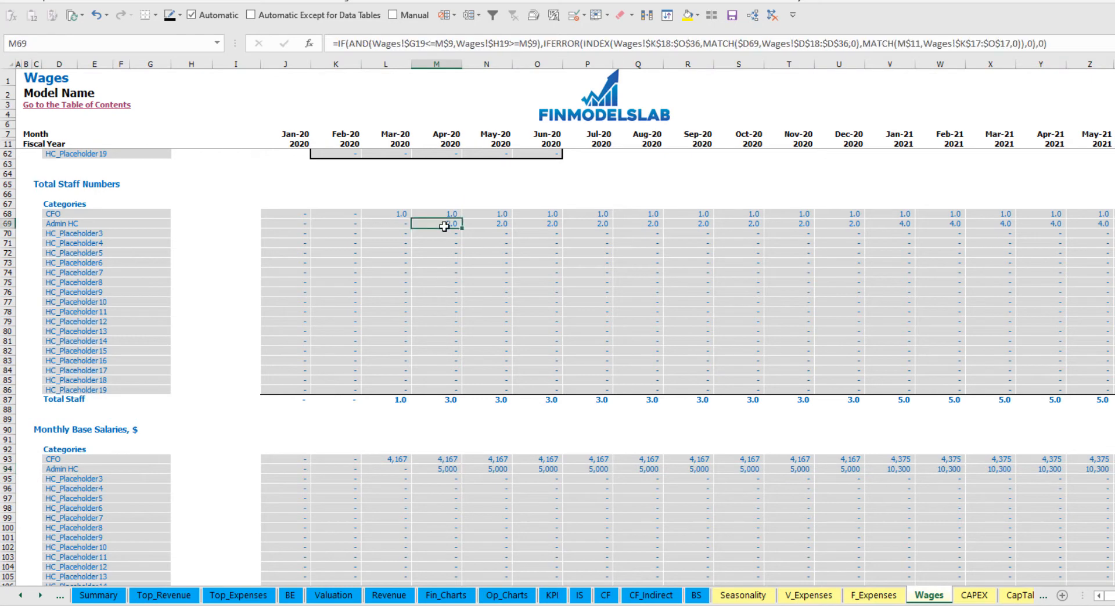
left_click(1092, 225)
left_click(1104, 470)
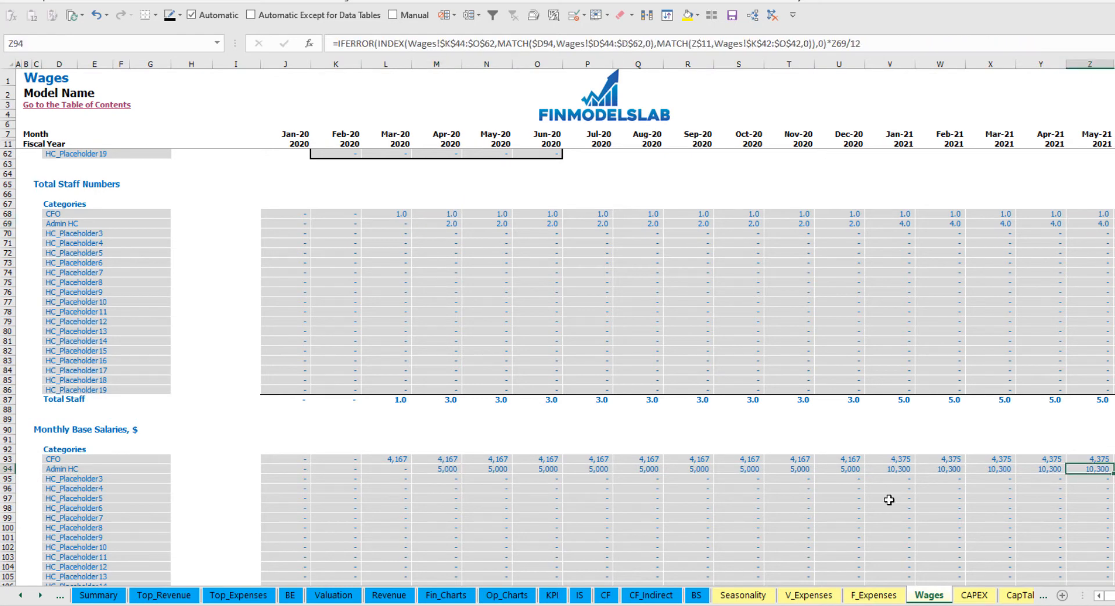
scroll(503, 485, "down", 10)
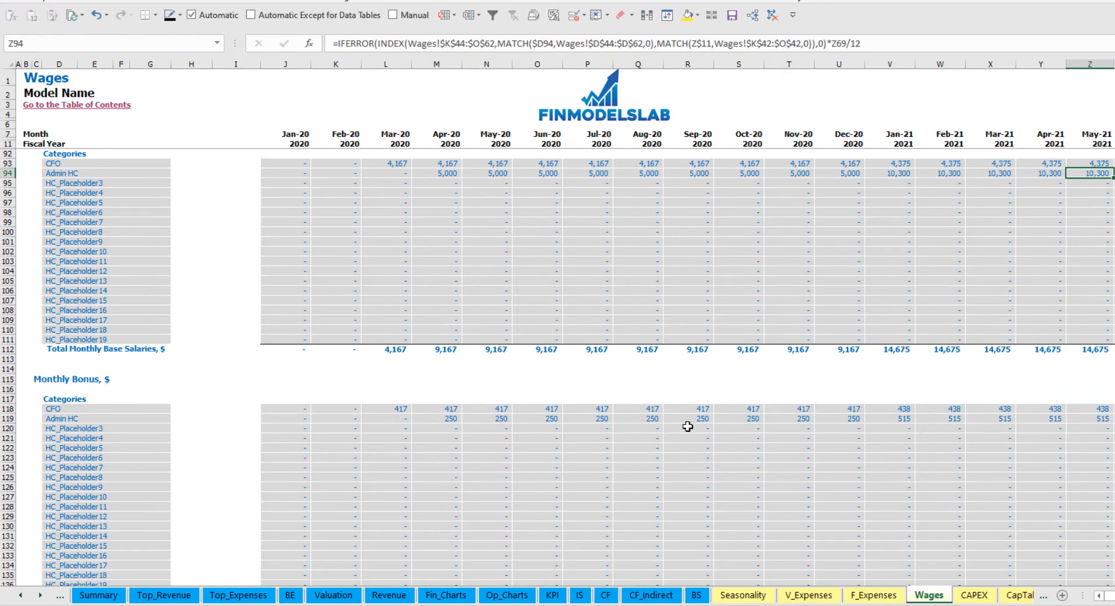
scroll(687, 425, "down", 10)
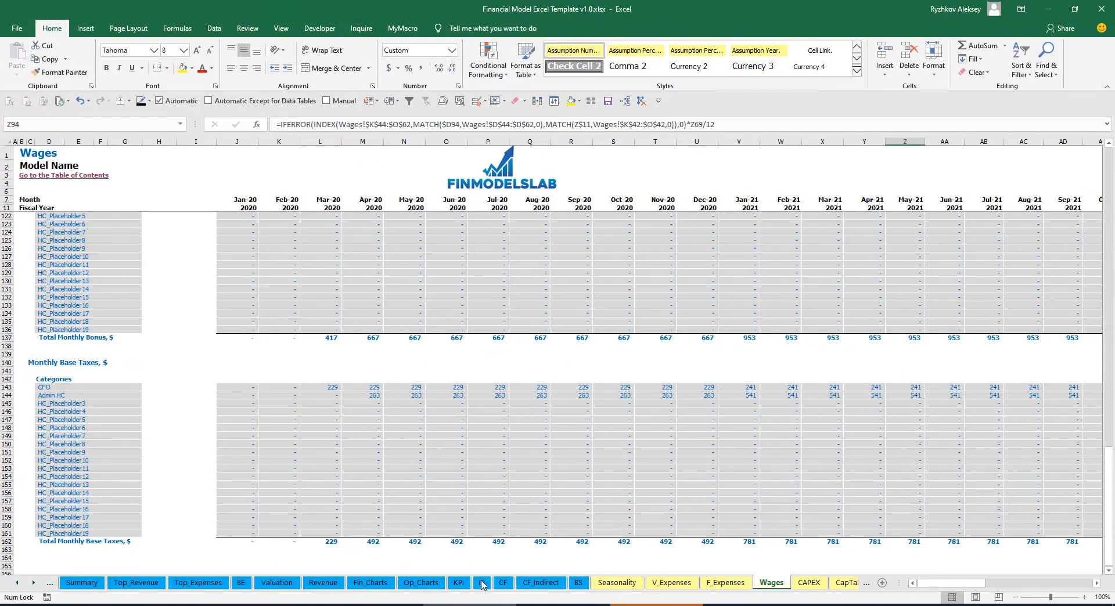
Step: Expand the Salary and Wages breakdown on the Income Statement sheet and check the CFO's Jan-20 formula
left_click(482, 584)
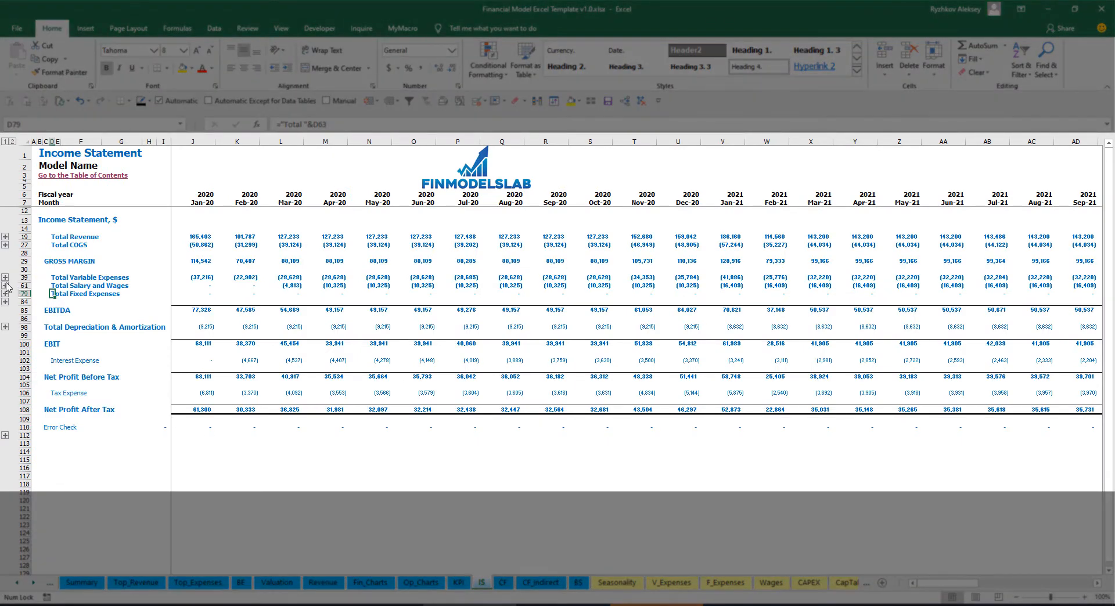
left_click(5, 285)
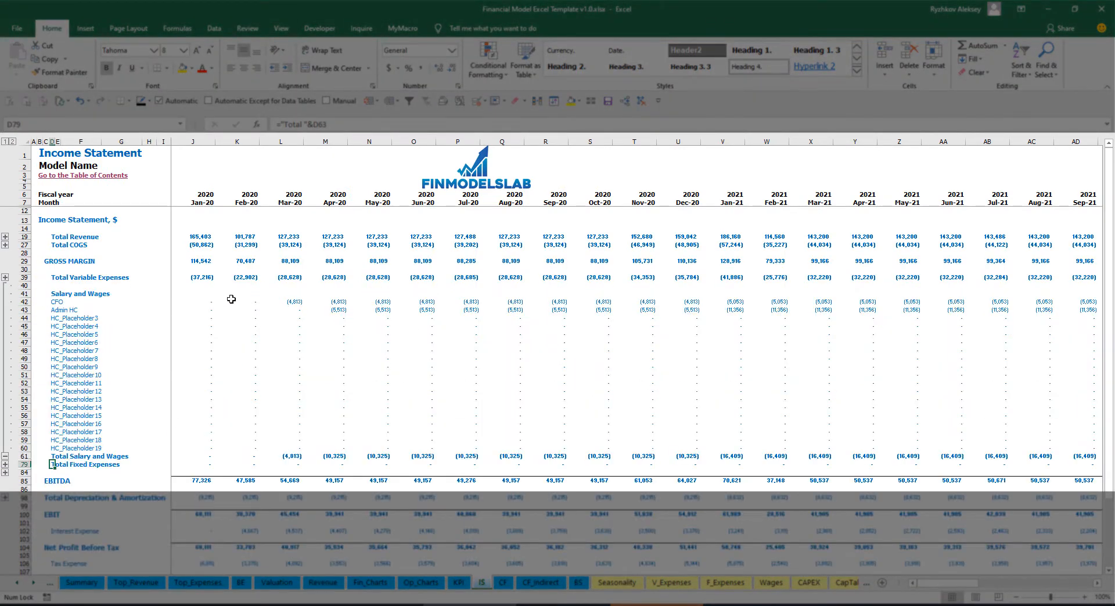
left_click(185, 300)
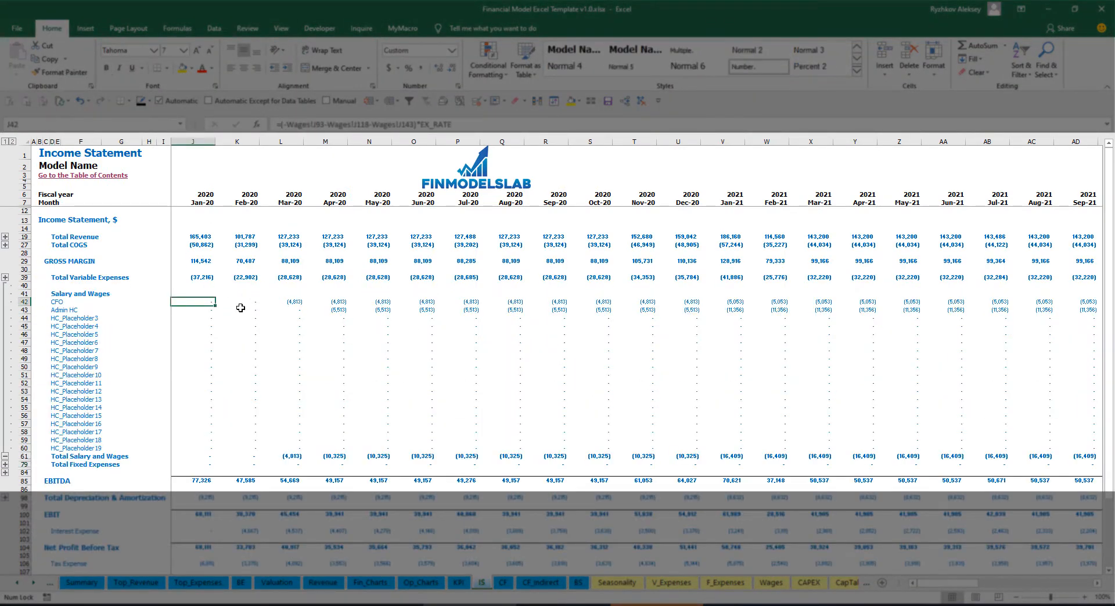
Step: Review the position rows of the Salary and Wages breakdown on the Income Statement, including Admin HC
left_click_drag(59, 299, 57, 445)
left_click(100, 309)
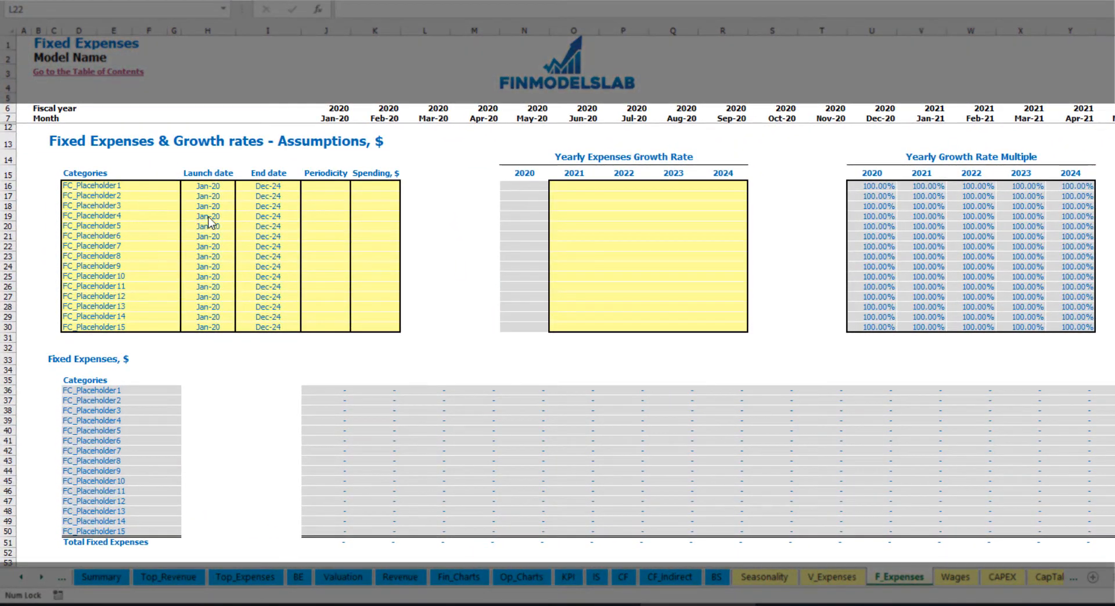
Step: On the F_Expenses sheet, rename the first expense category as Utilities and set its launch date to Mar-20
left_click(123, 185)
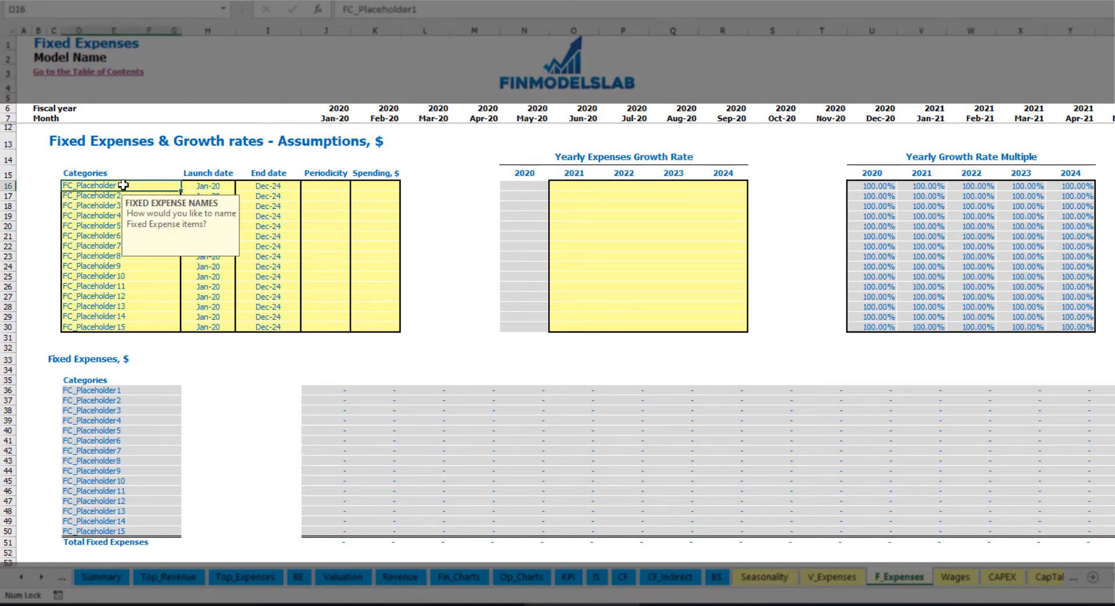
type("Utilities")
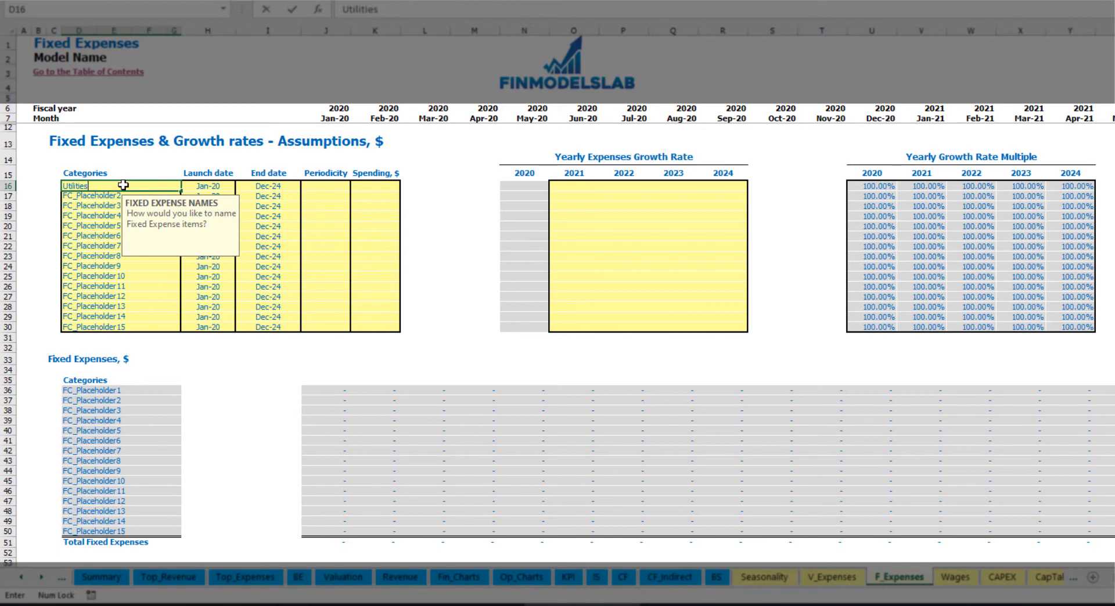
key("Return")
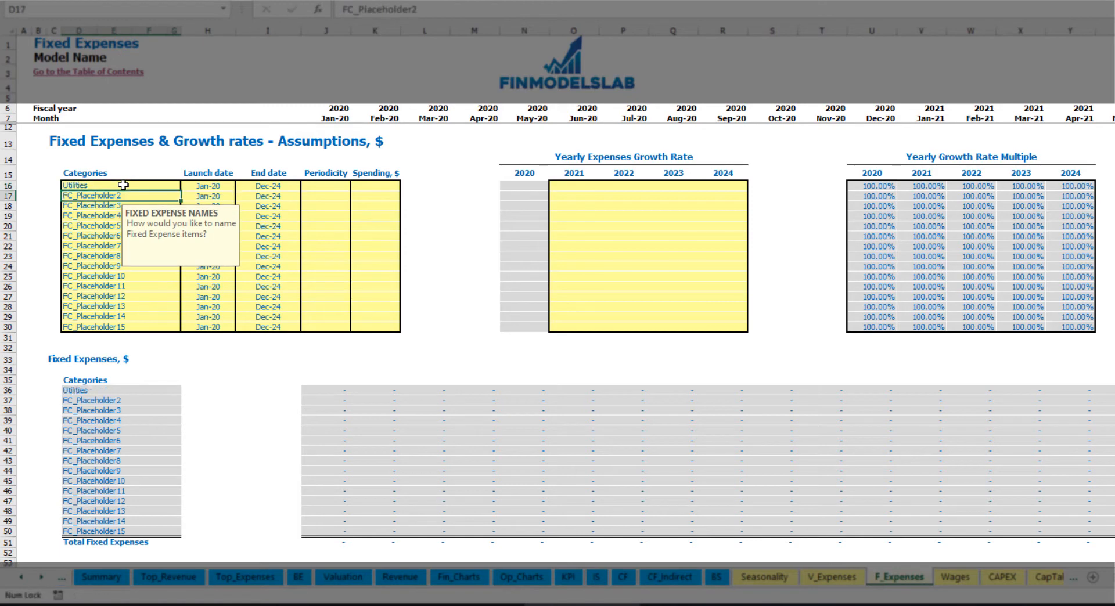
left_click(213, 183)
left_click(240, 186)
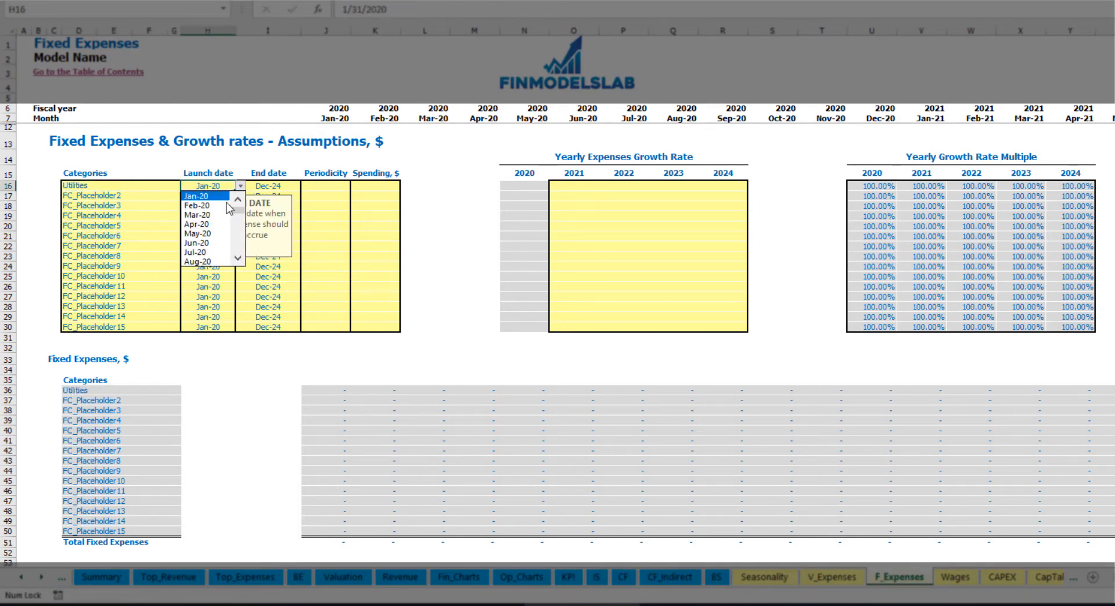
left_click(202, 214)
Step: Check the Utilities end date and the span of the monthly timeline starting at Jan-20
left_click(288, 185)
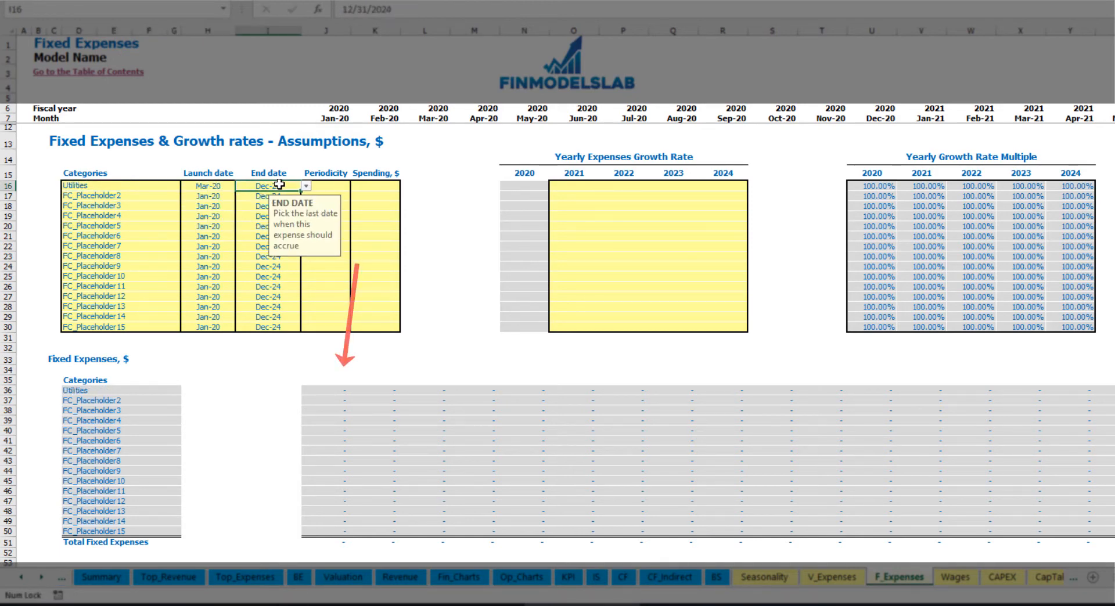
left_click(334, 119)
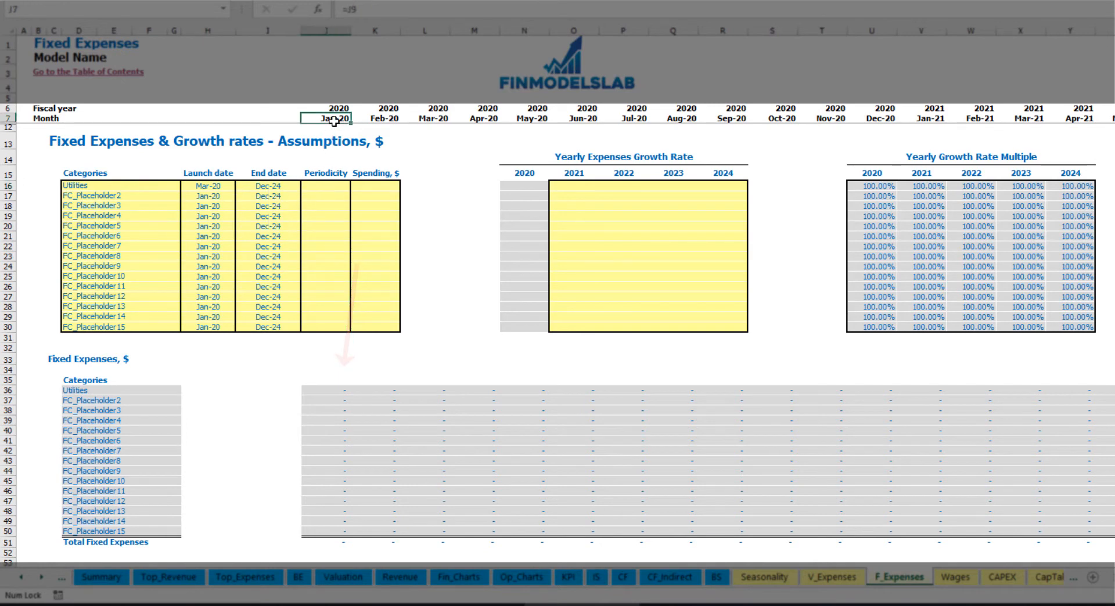
key("ctrl+Right")
key("ctrl+Left")
key("ctrl+Left")
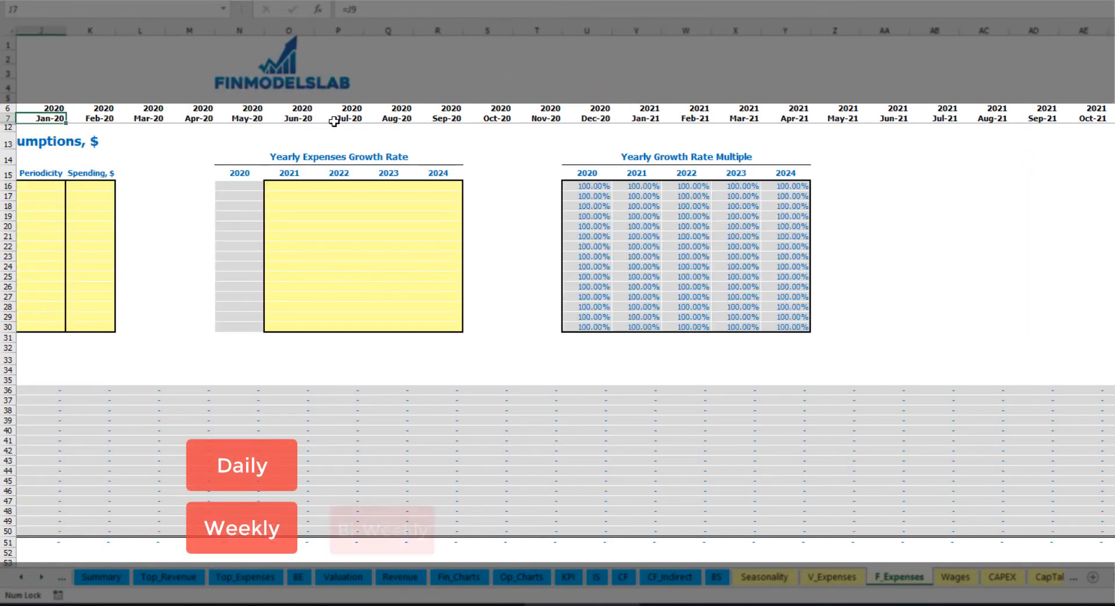
key("ctrl+Left")
key("ctrl+Left")
Step: Set the Utilities periodicity to Daily and its spending to 50
left_click(321, 186)
left_click(355, 187)
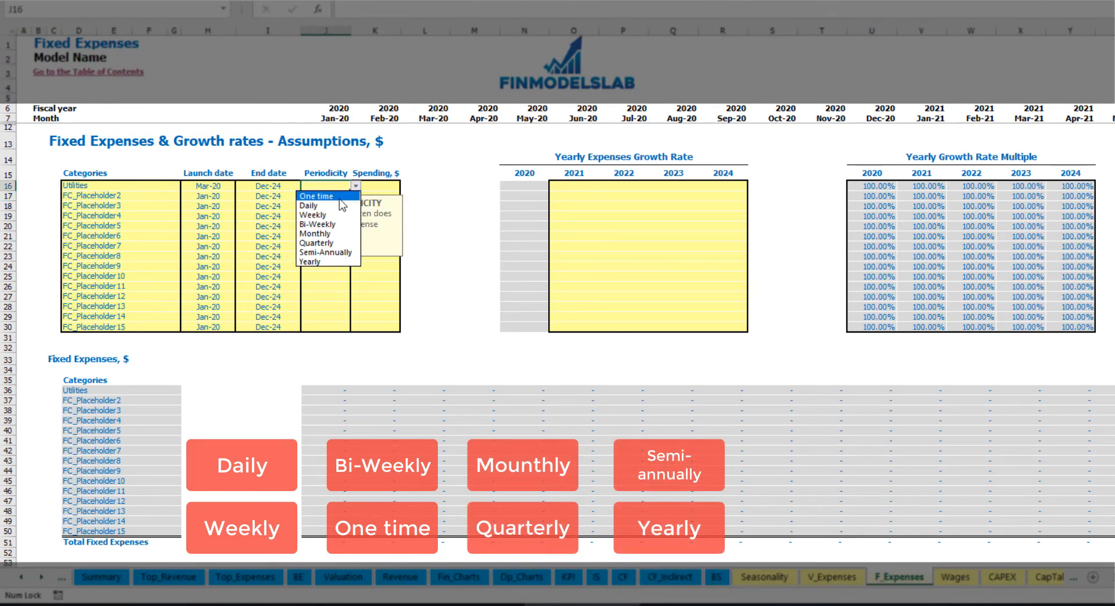
left_click(330, 205)
key("Tab")
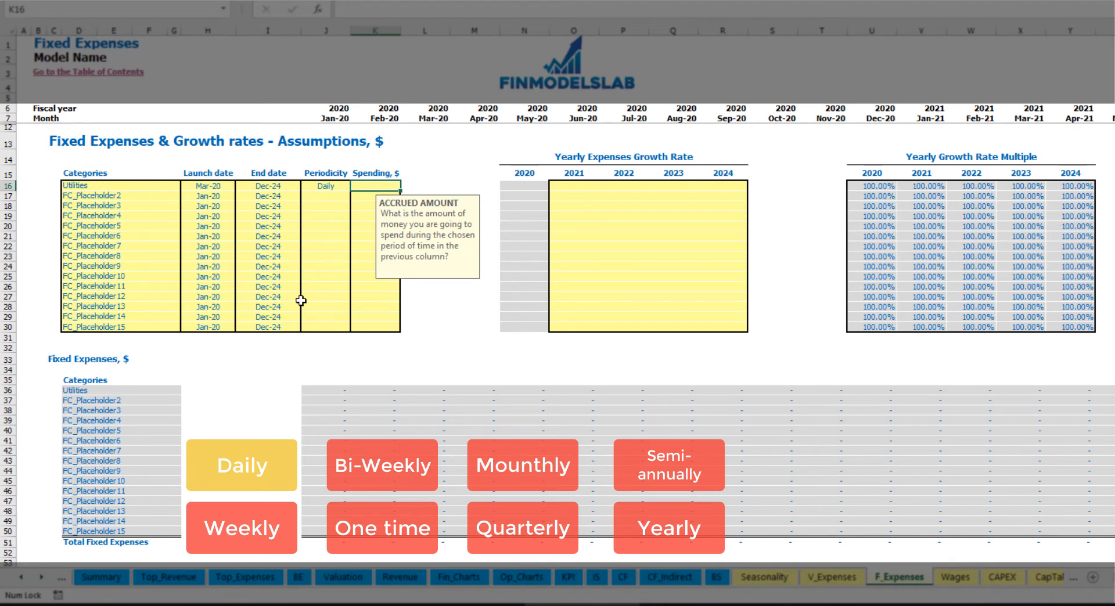
type("50")
key("Return")
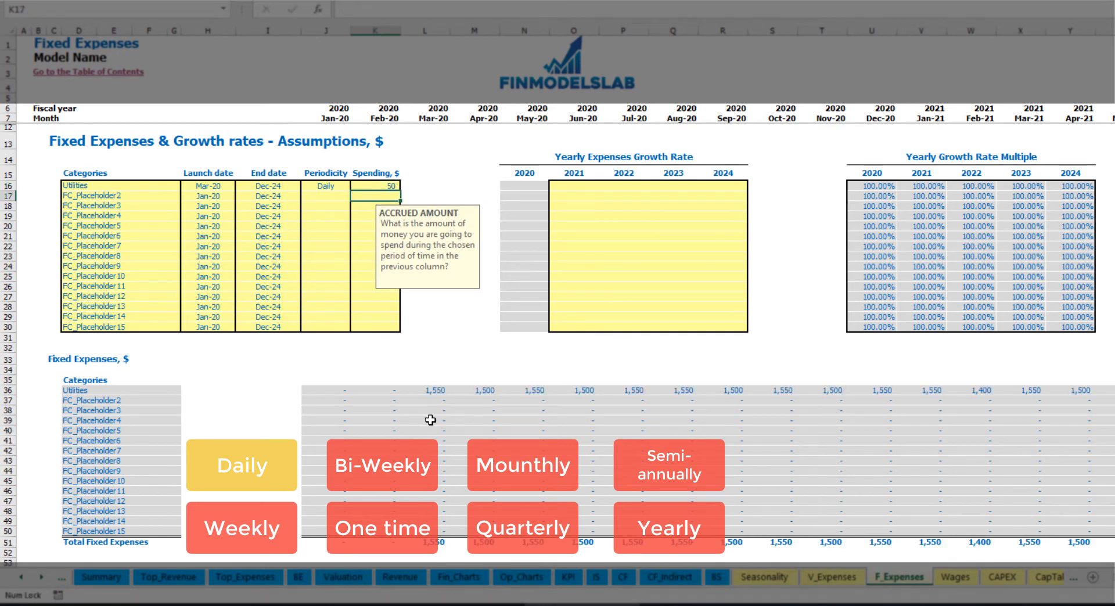
Step: Inspect the monthly Utilities amounts for Mar-20 and Apr-20 in the Fixed Expenses table, matching them with the month header
left_click(433, 394)
left_click(482, 397)
left_click(541, 396)
left_click(435, 382)
left_click(447, 392)
left_click(469, 391)
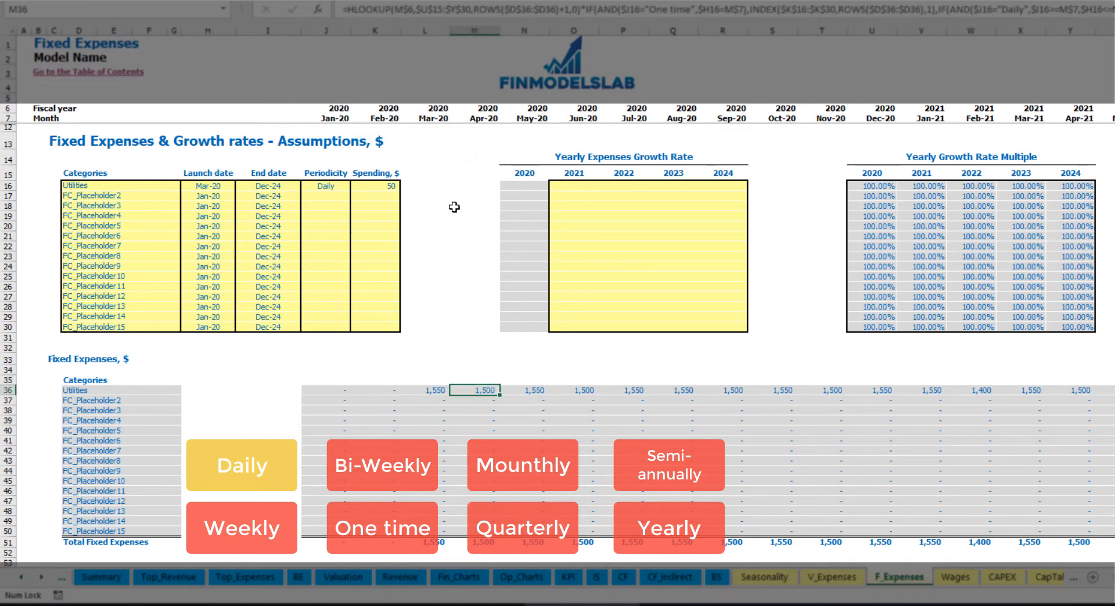
left_click(429, 116)
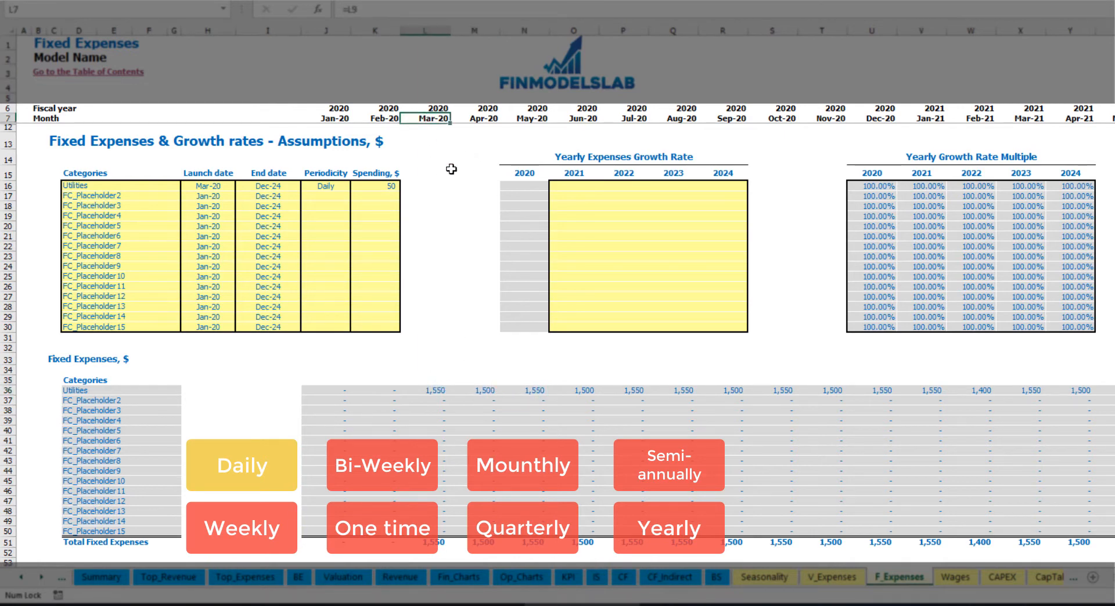
left_click(438, 392)
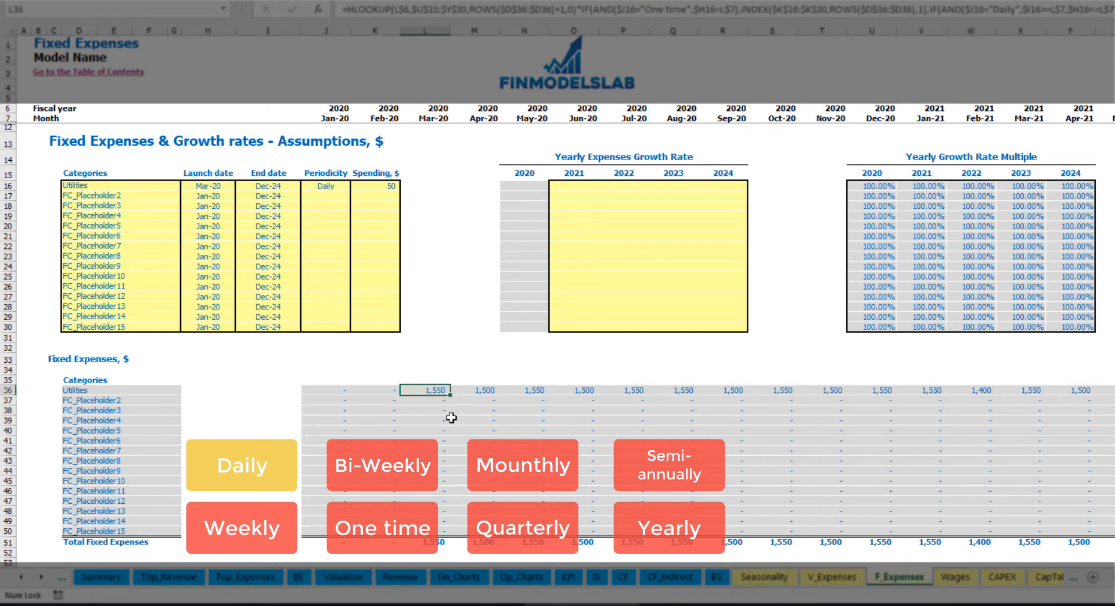
left_click(486, 392)
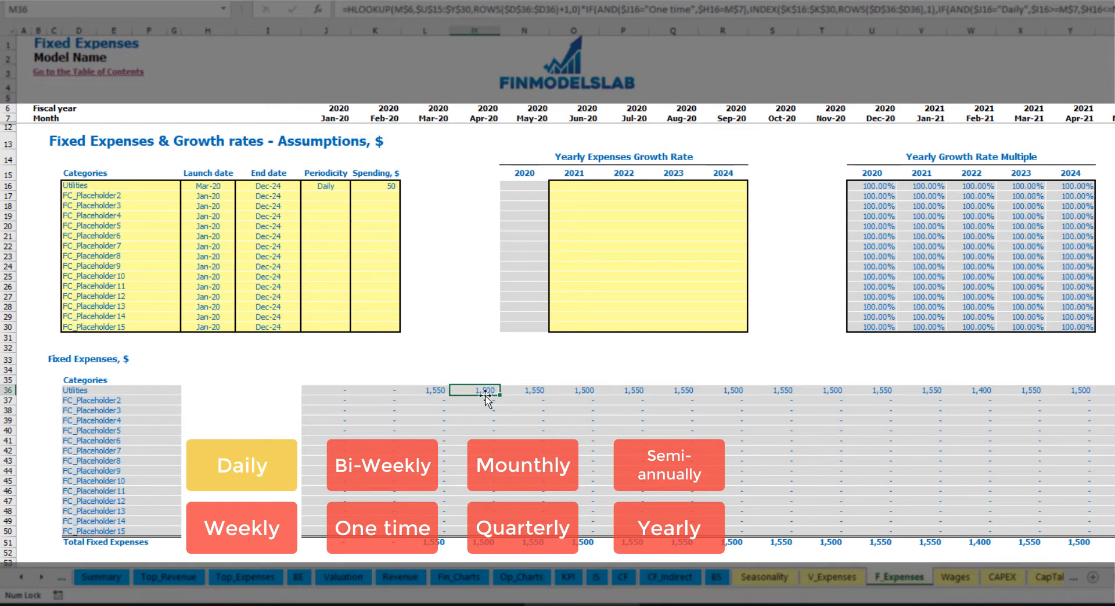
Step: Set the yearly expenses growth rate of Utilities to 5% for 2021 and copy it across 2022 to 2024
left_click(580, 188)
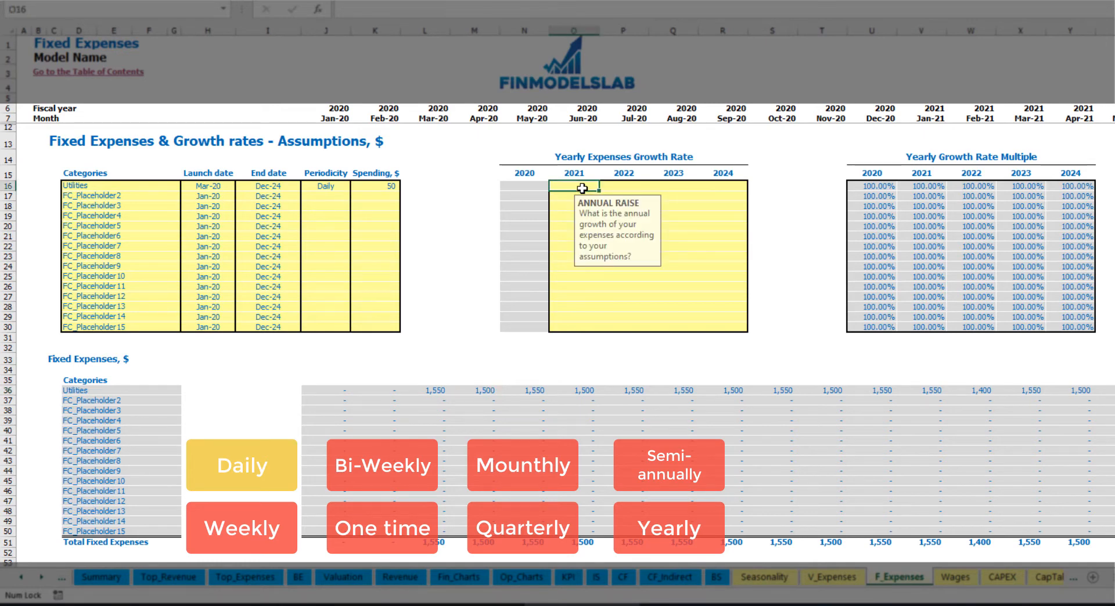
type("5%")
key("Return")
key("Up")
key("ctrl+c")
key("Right")
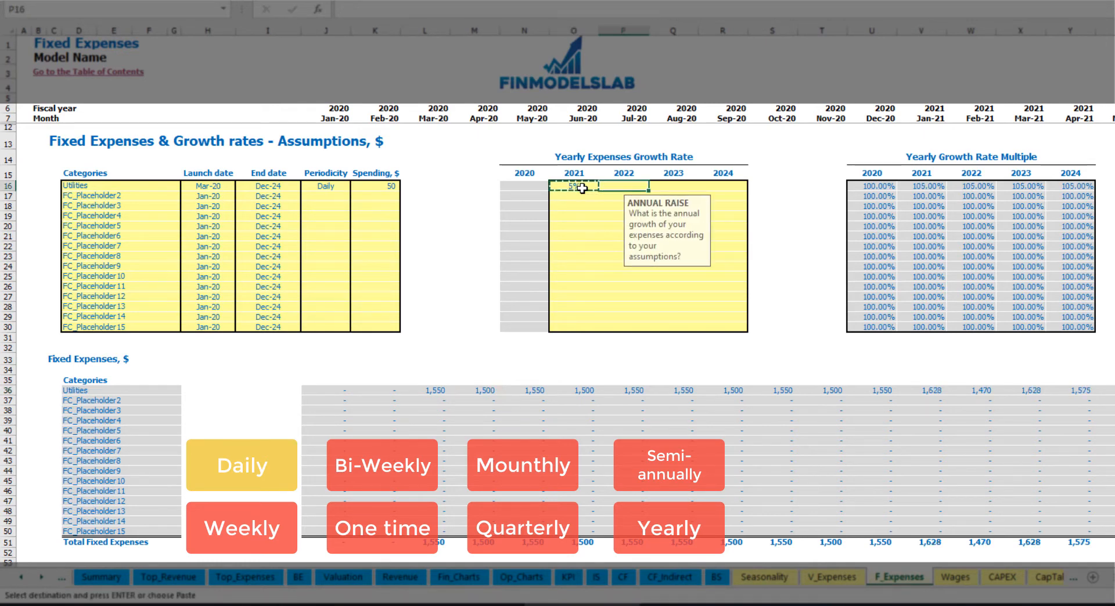
key("shift+Right")
key("shift+Right")
key("ctrl+v")
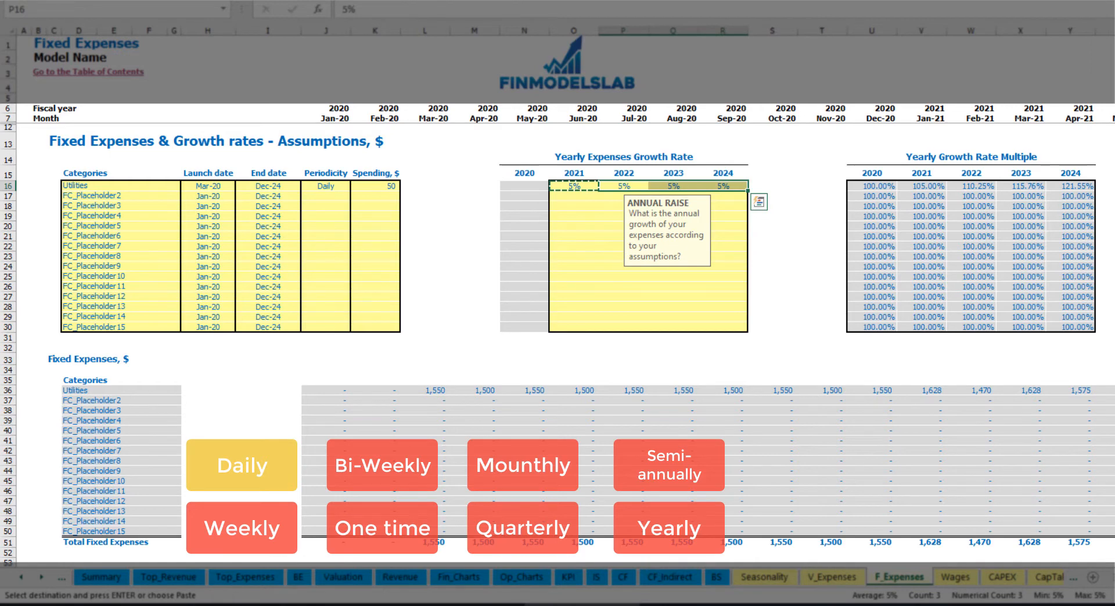
left_click_drag(573, 186, 723, 186)
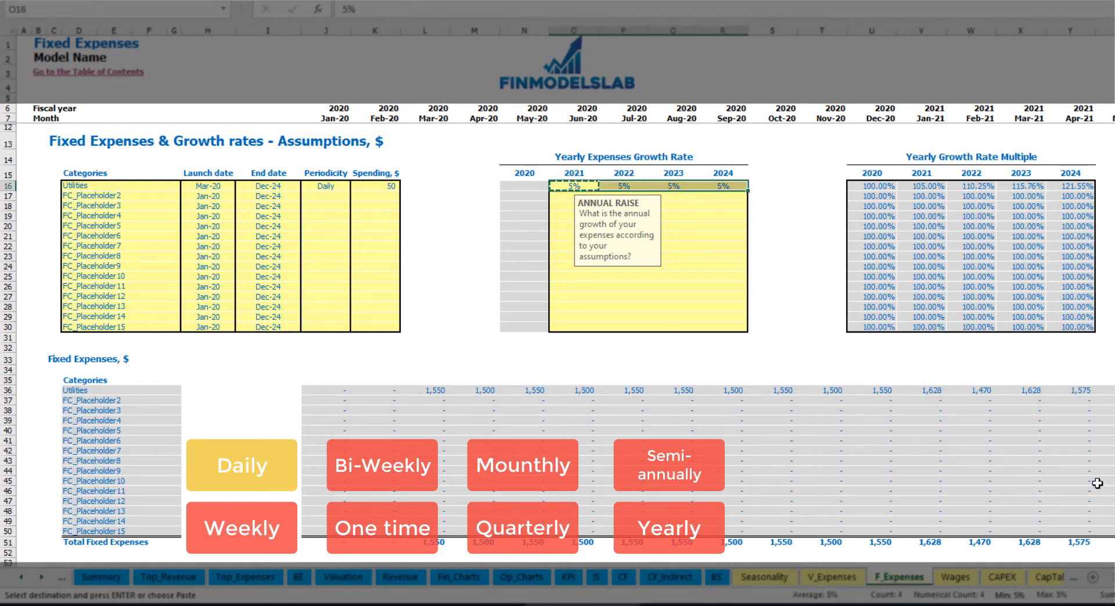
left_click_drag(1110, 577, 1045, 562)
Step: Rename the second fixed expense category, FC_Placeholder2, as Advertising
left_click(131, 193)
type("Adver")
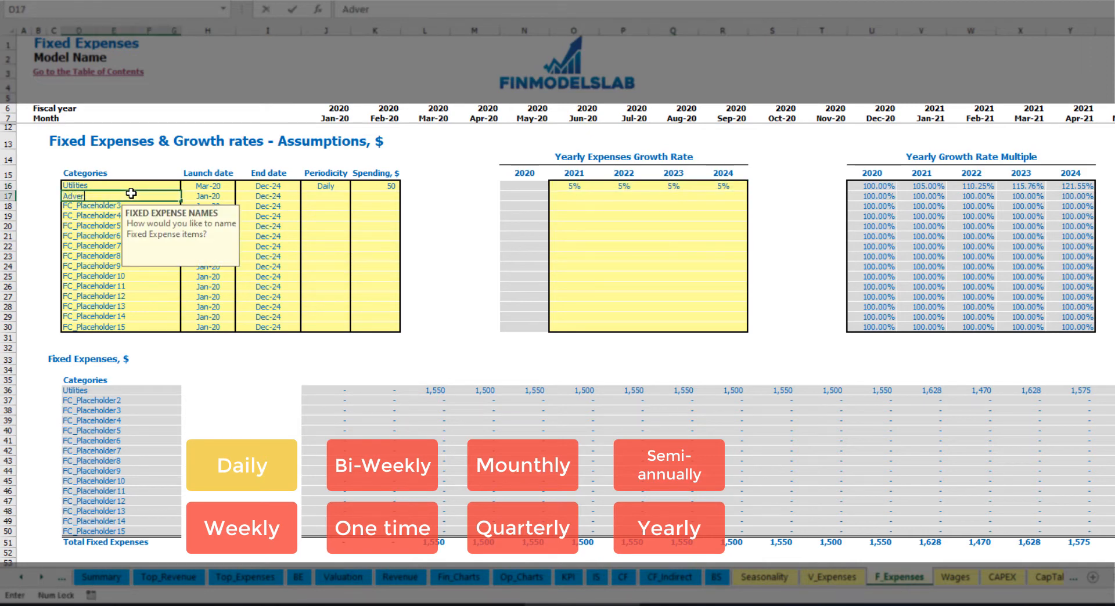
type("tising")
key("Return")
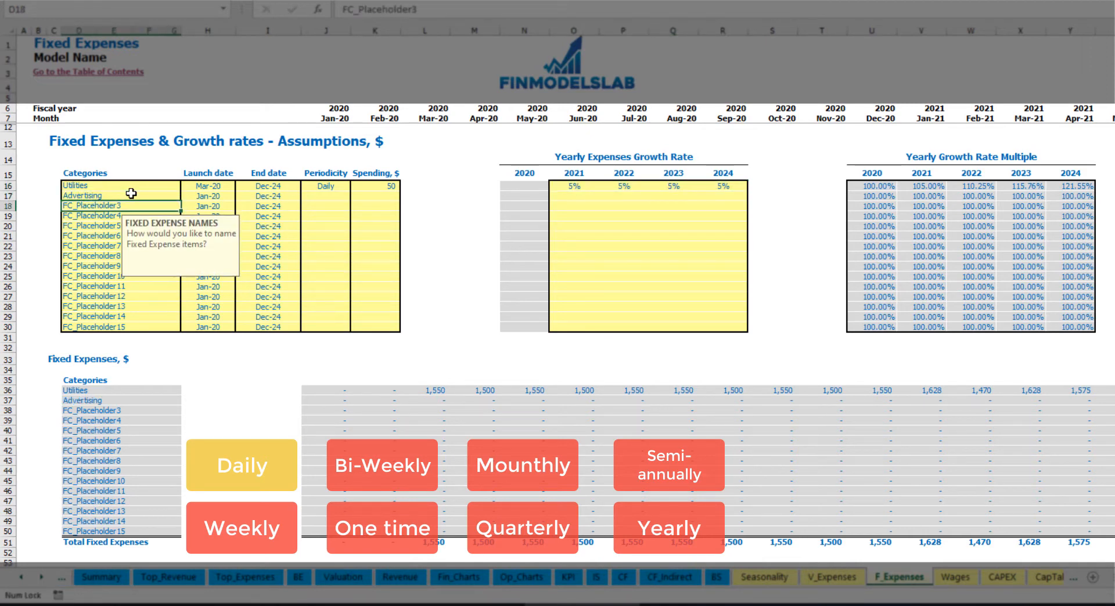
Step: Set the Advertising launch date to Mar-20 and its end date to Aug-24
left_click(206, 197)
left_click(240, 196)
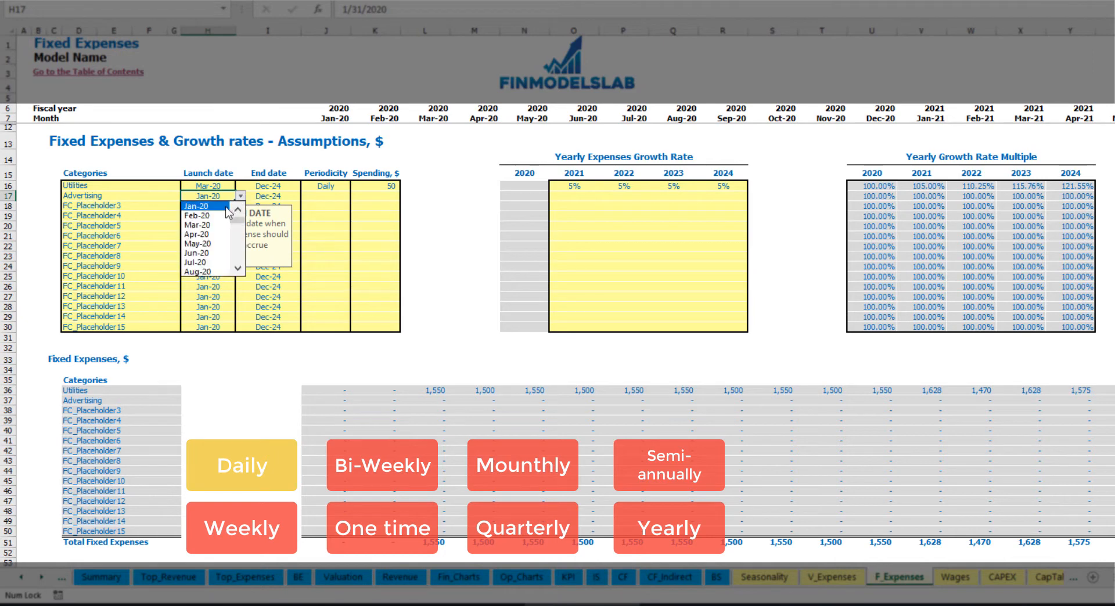
left_click(200, 225)
left_click(270, 196)
left_click(305, 196)
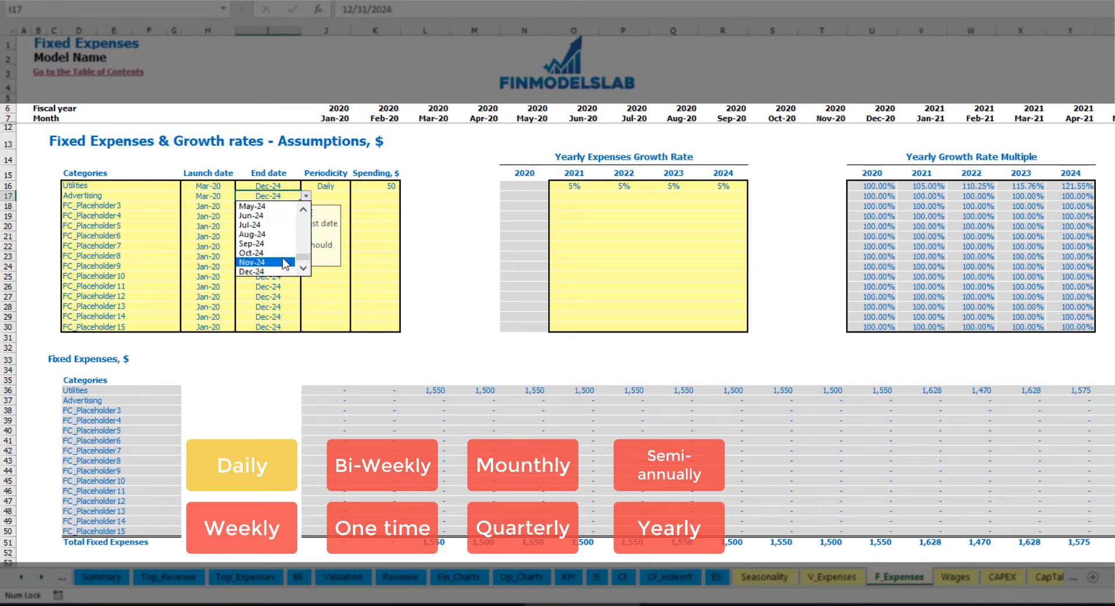
left_click(273, 234)
Step: Set the Advertising periodicity to Weekly and its spending to 100
left_click(326, 195)
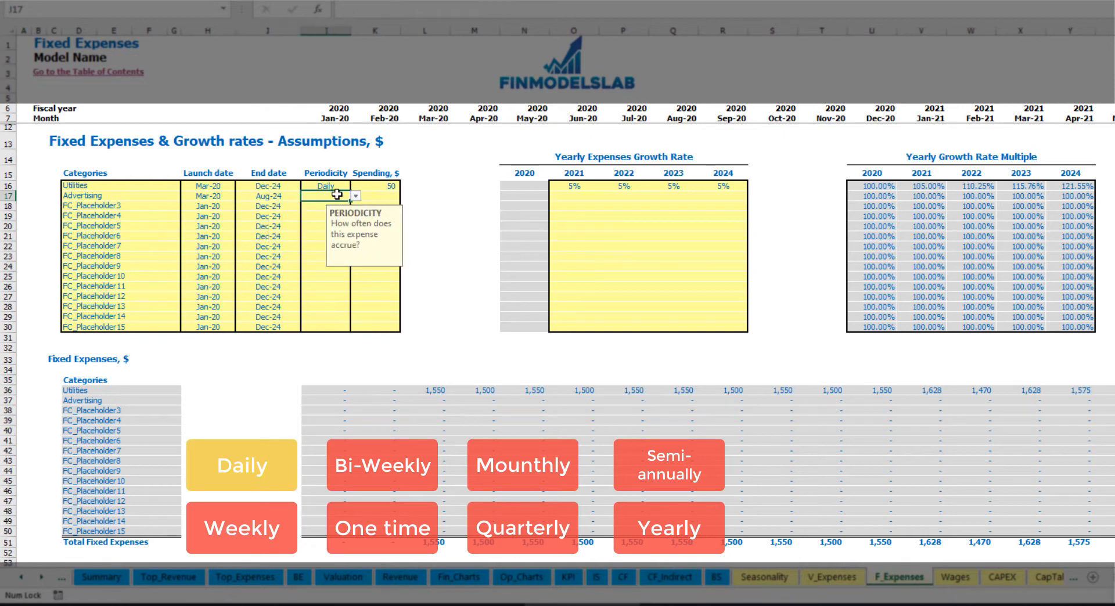
left_click(355, 196)
left_click(334, 226)
left_click(372, 199)
type("100")
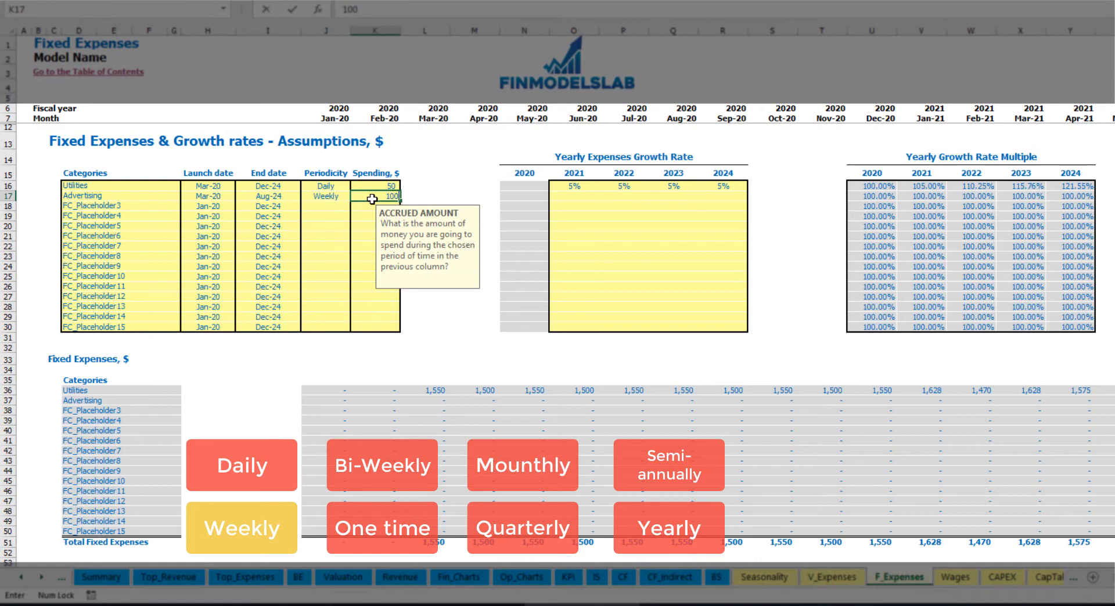
key("Return")
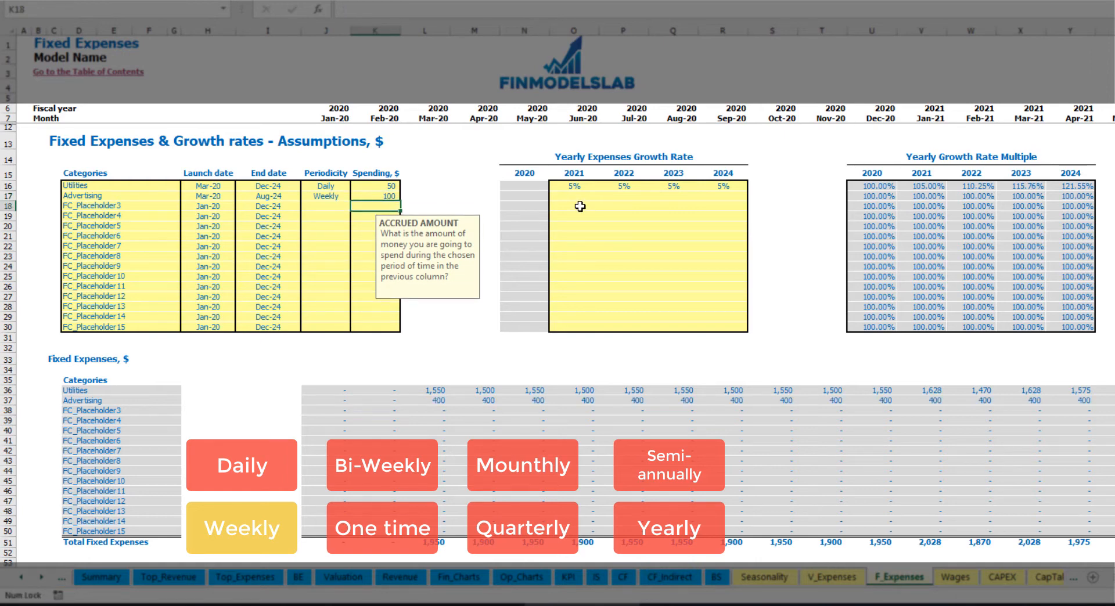
Step: Inspect the monthly Advertising amounts in the Fixed Expenses table from Mar-20 through Aug-24
left_click(442, 401)
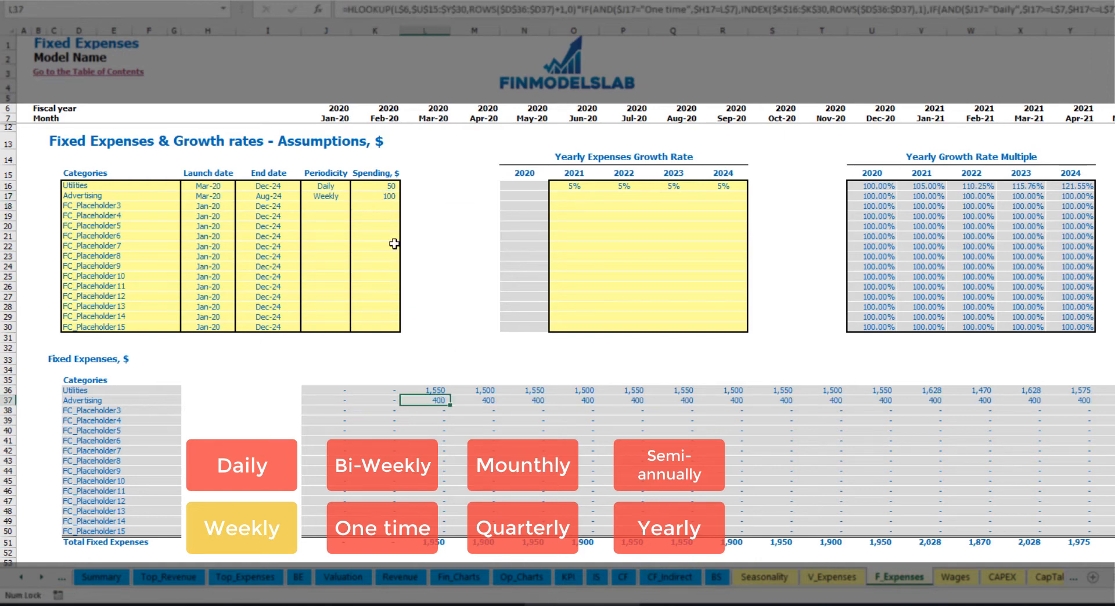
scroll(558, 334, "right", 3)
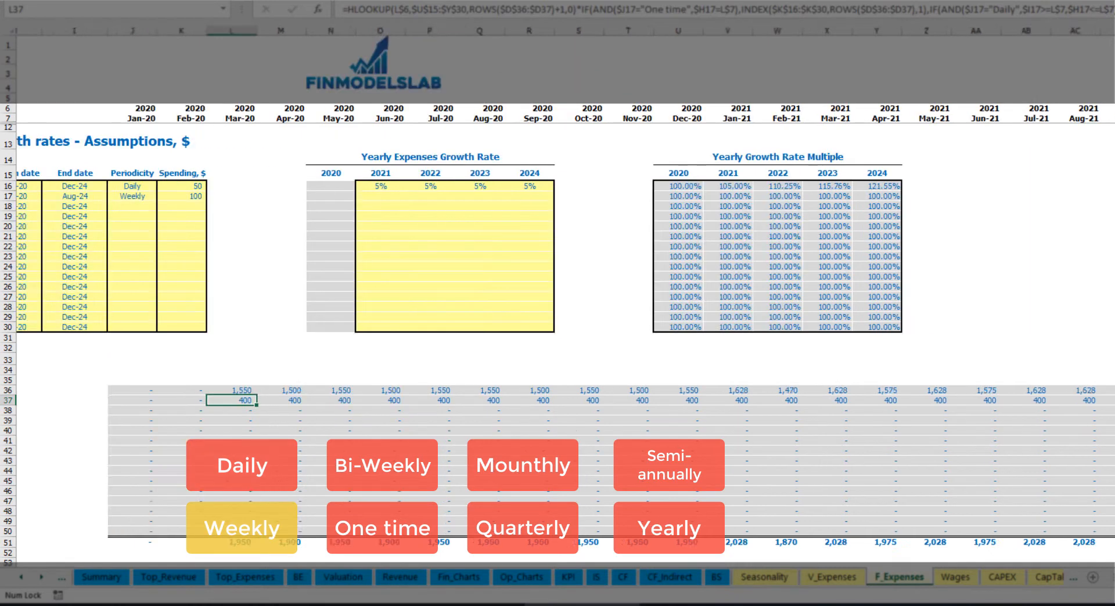
scroll(558, 334, "right", 10)
left_click(1112, 31)
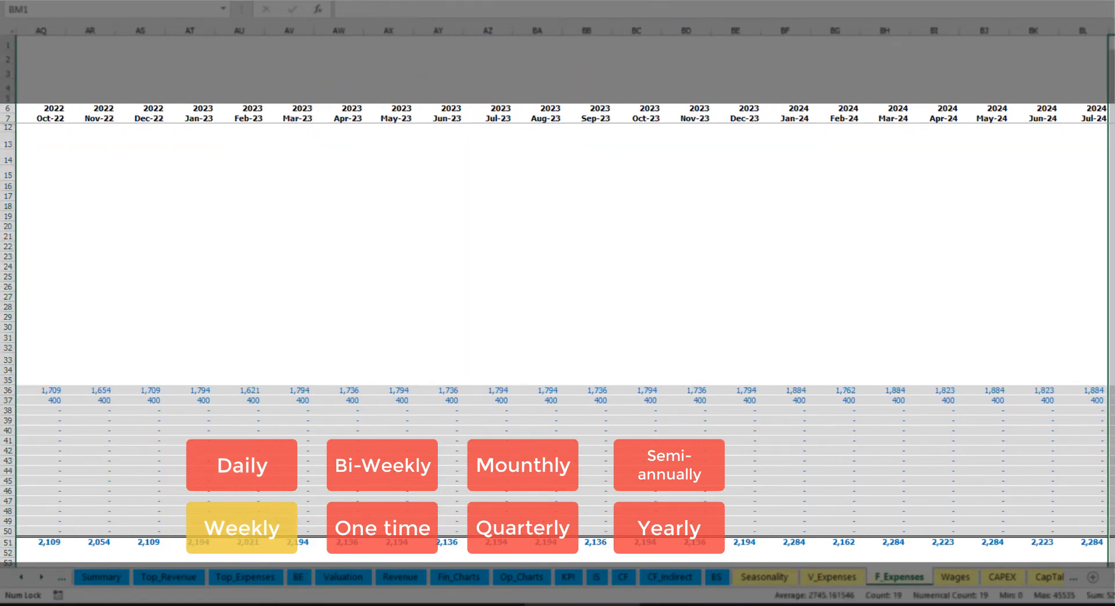
left_click(1112, 401)
scroll(558, 334, "left", 12)
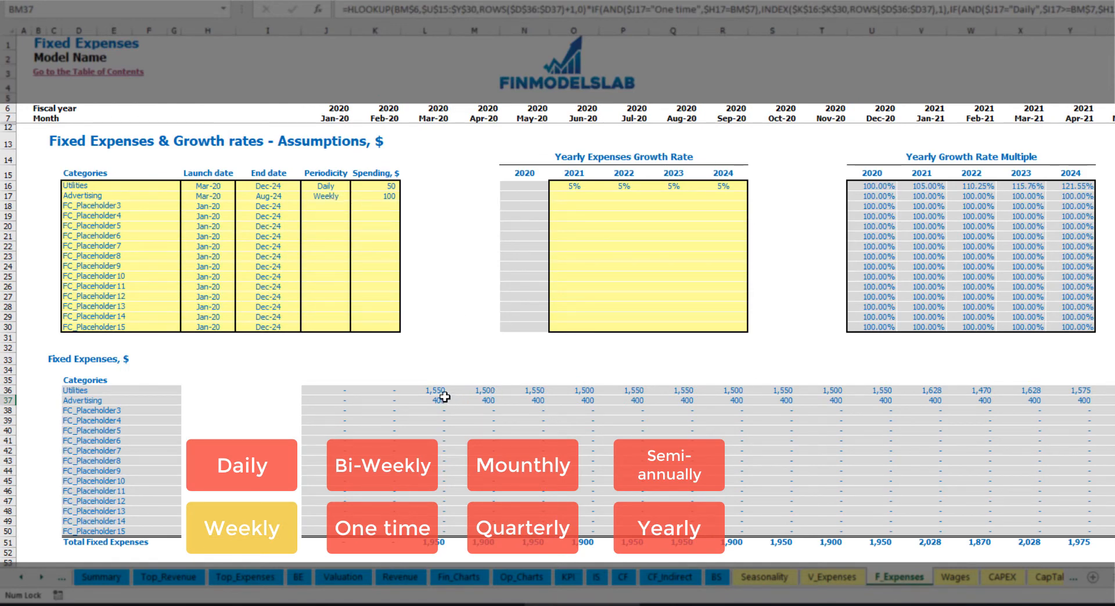
Step: Change the Advertising periodicity to Bi-Weekly and set its spending to 500
left_click(325, 197)
left_click(356, 197)
left_click(326, 234)
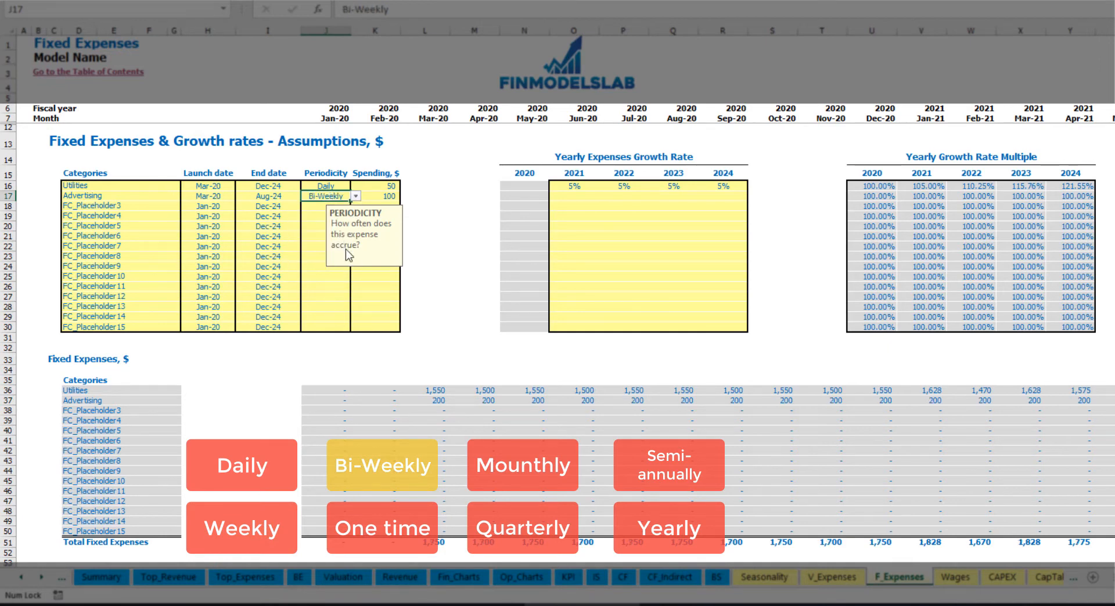
left_click(373, 198)
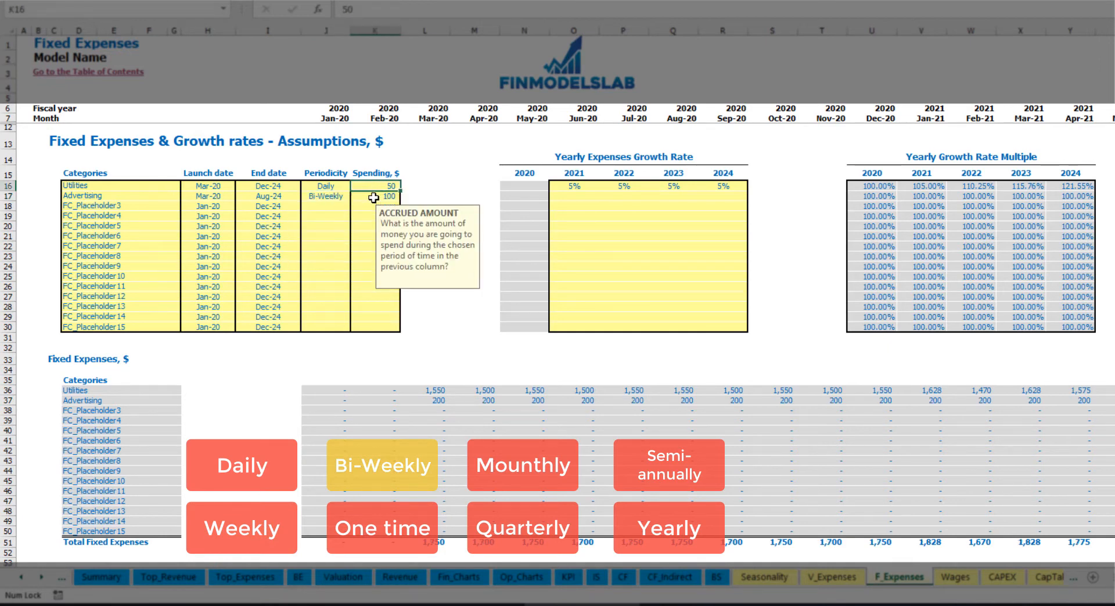
type("50")
key("Return")
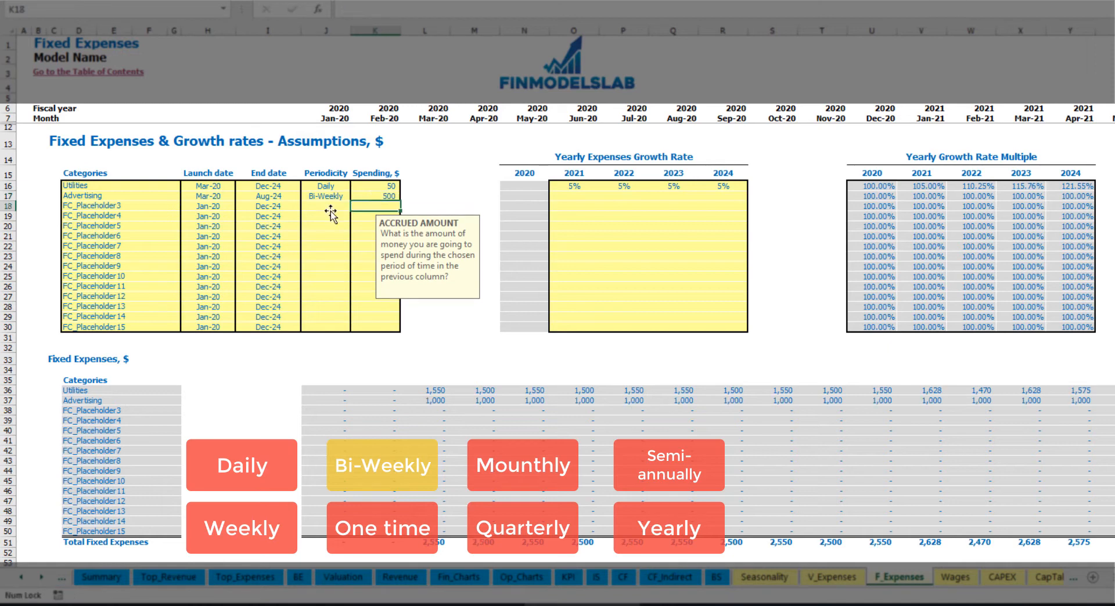
Step: Set the Advertising launch date to Jul-20 and check its Jul-20 amount in the Fixed Expenses table
left_click(216, 189)
left_click(224, 197)
left_click(246, 198)
left_click(230, 198)
left_click(238, 197)
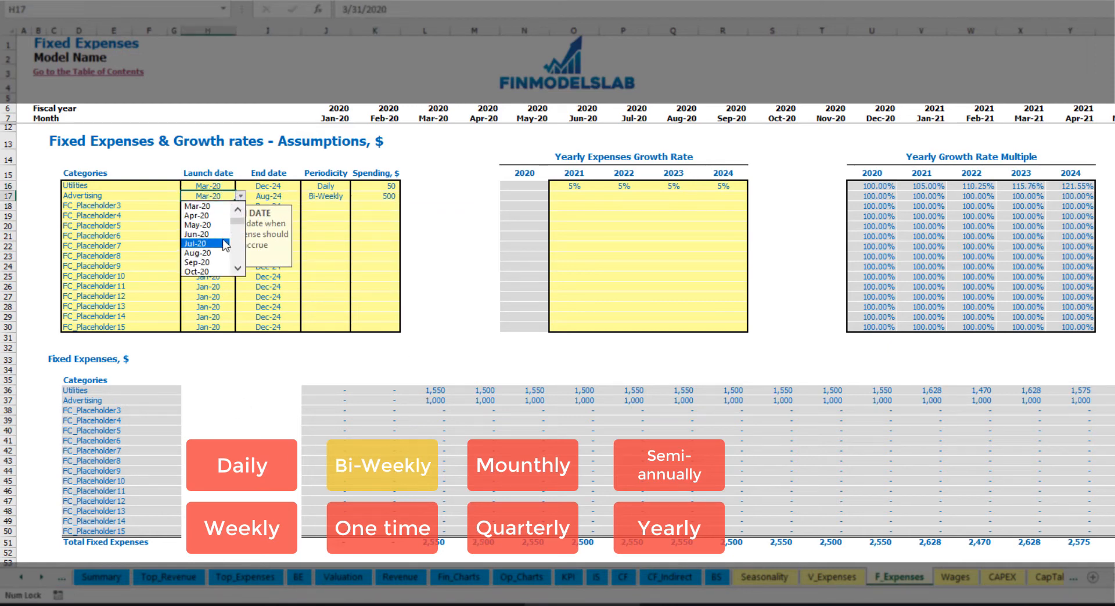
left_click(226, 247)
left_click(638, 401)
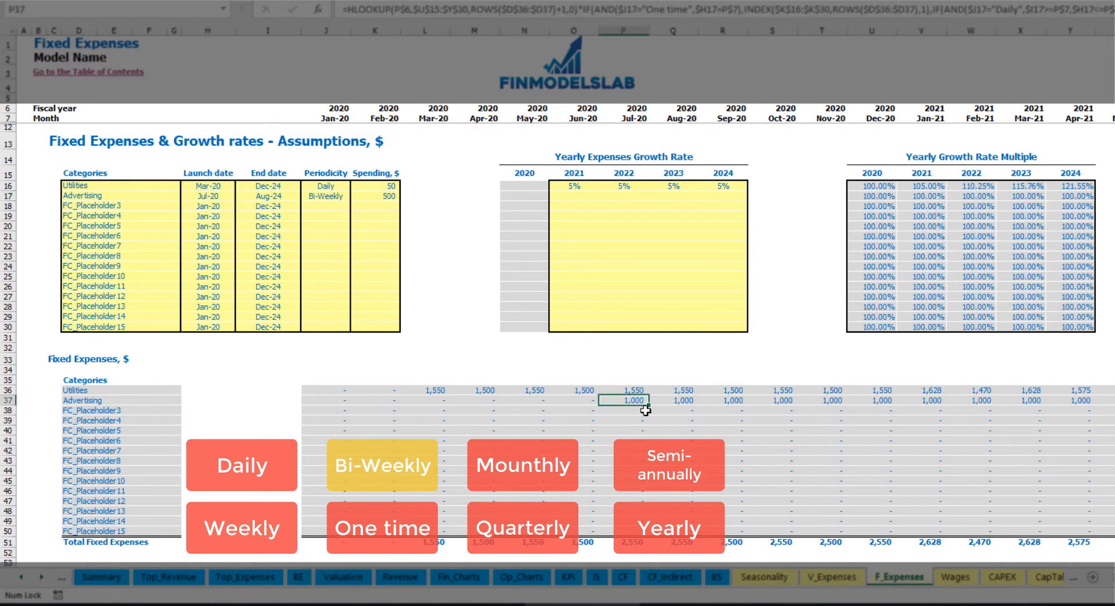
Step: Inspect the monthly Advertising amounts in the Fixed Expenses table from Jul-20 onward
key("Right")
key("Right")
key("Right")
key("Right")
key("Right")
key("Right")
key("Right")
key("Right")
key("Right")
key("Right")
key("Right")
key("Right")
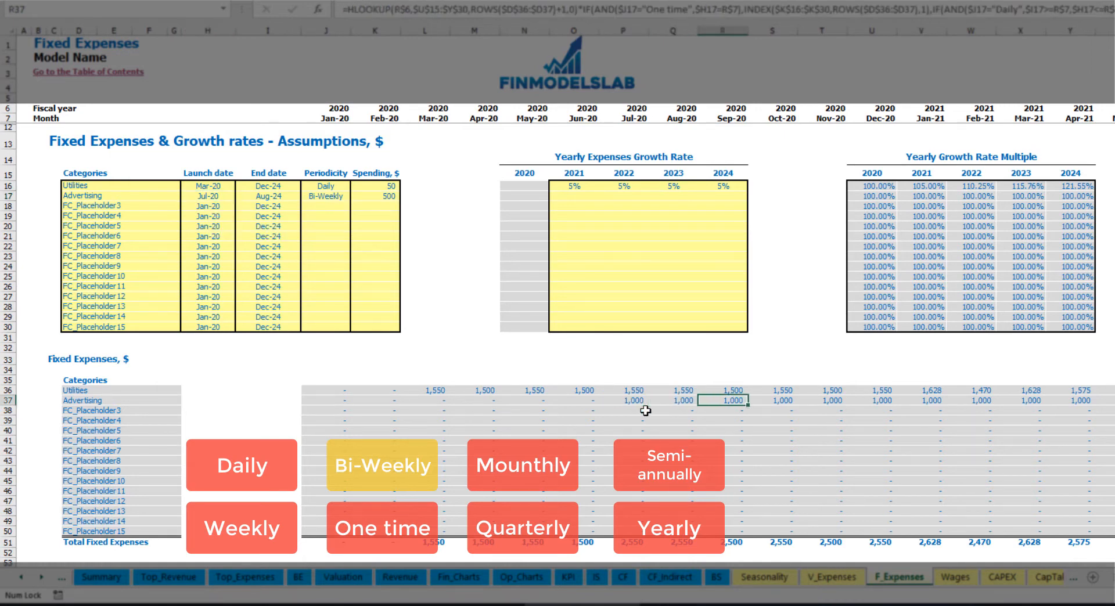
key("Right")
key("Right")
key("Right")
key("Right")
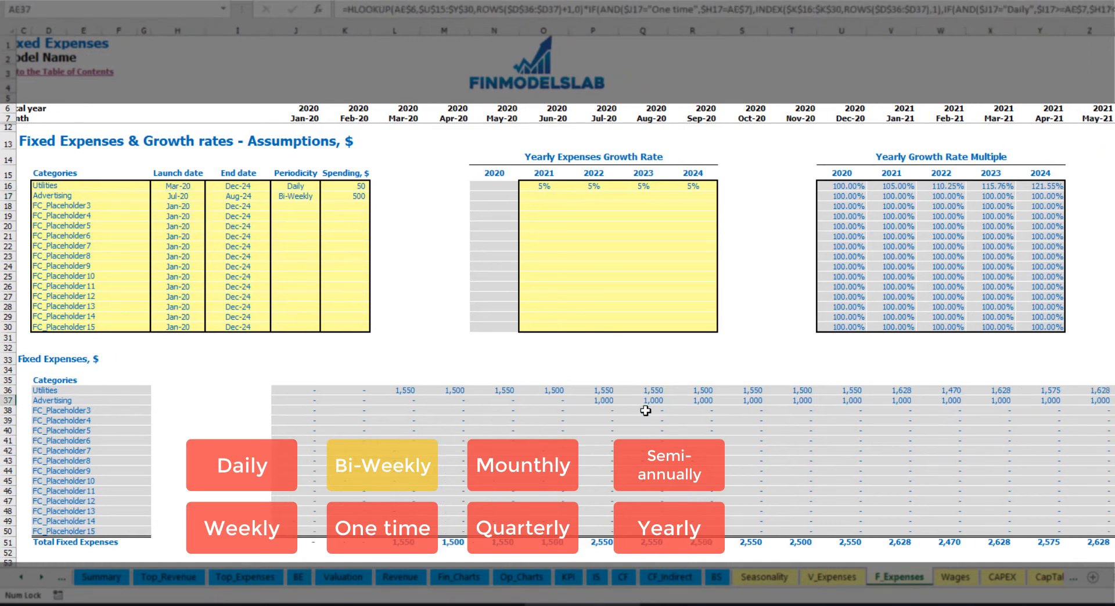
key("ctrl+Left")
key("Home")
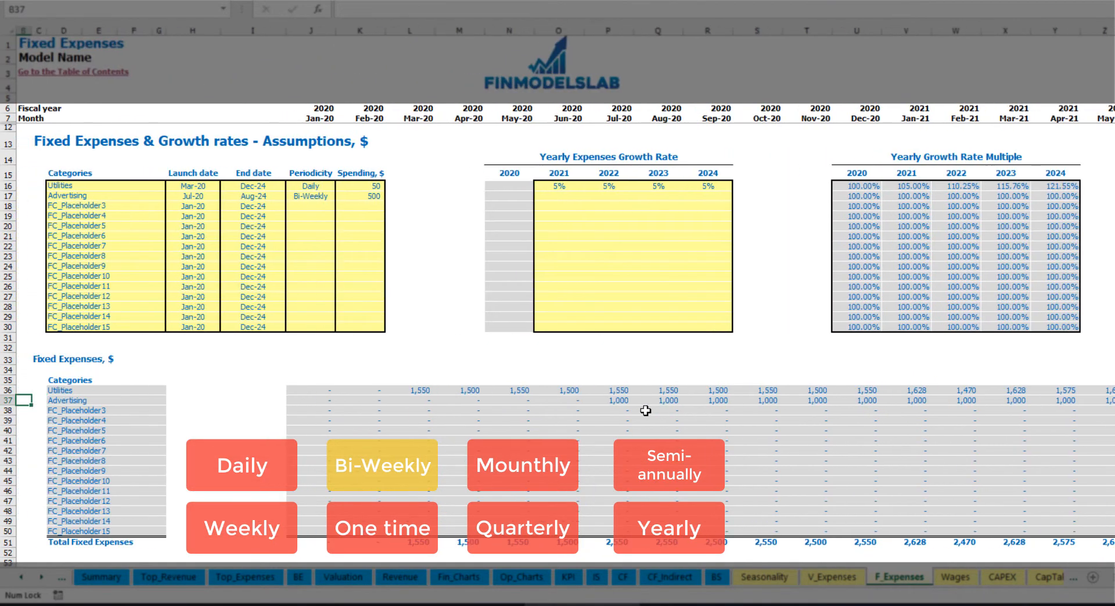
left_click(610, 403)
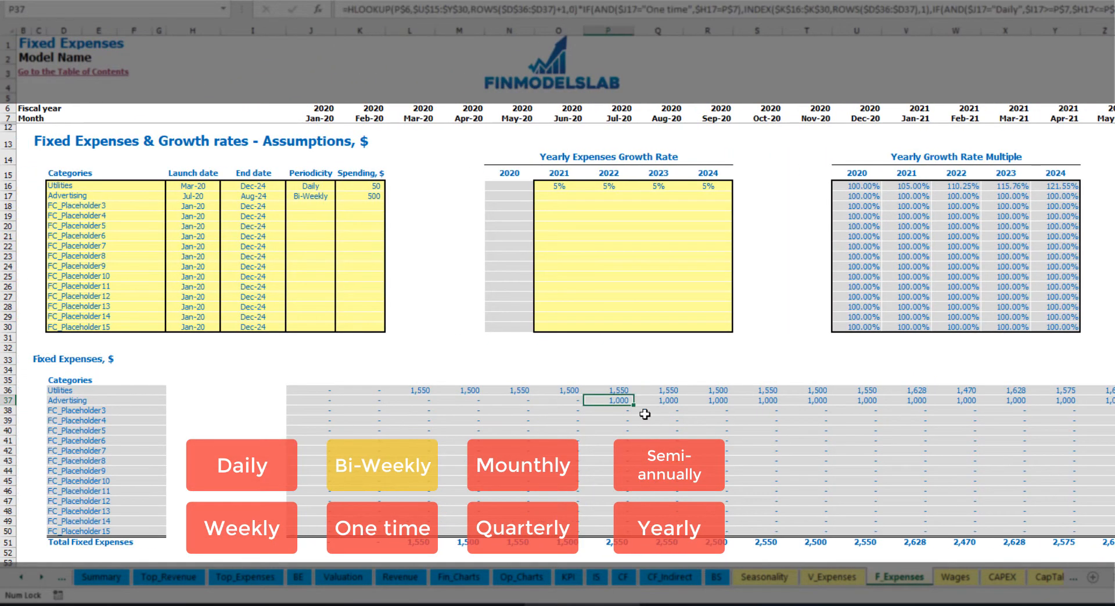
Step: Set the Advertising yearly expenses growth rate to 3% for each year from 2021 through 2024
left_click(558, 197)
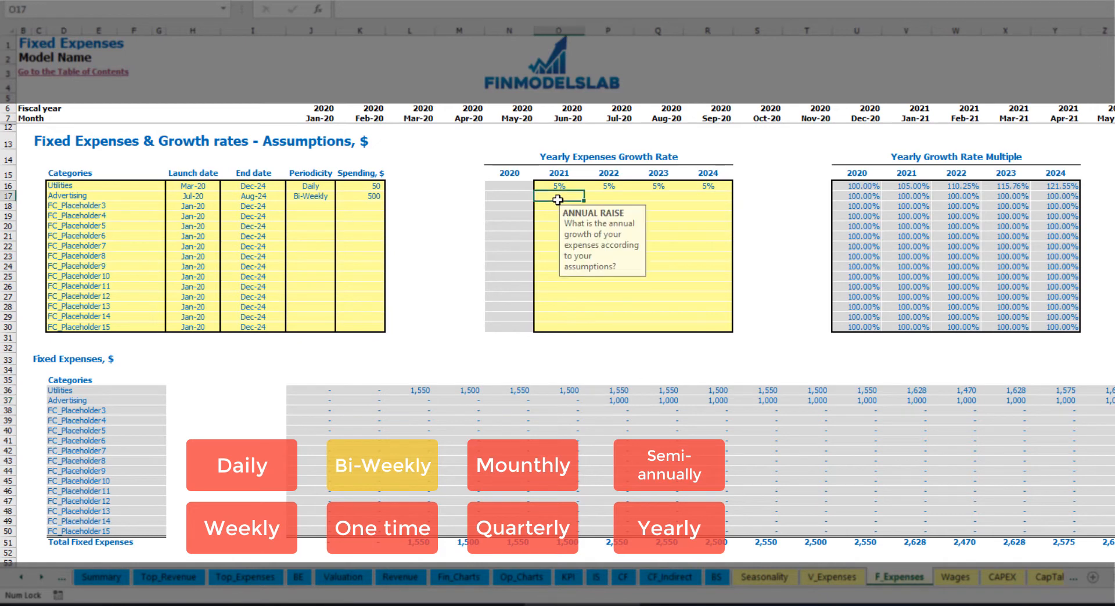
type("3")
key("Return")
key("Up")
key("ctrl+c")
key("Right")
key("shift+Right")
key("shift+Right")
key("ctrl+v")
Step: Examine the Advertising amounts from Jan-21 into 2024 in the Fixed Expenses table, along with the Advertising end date
left_click(1109, 400)
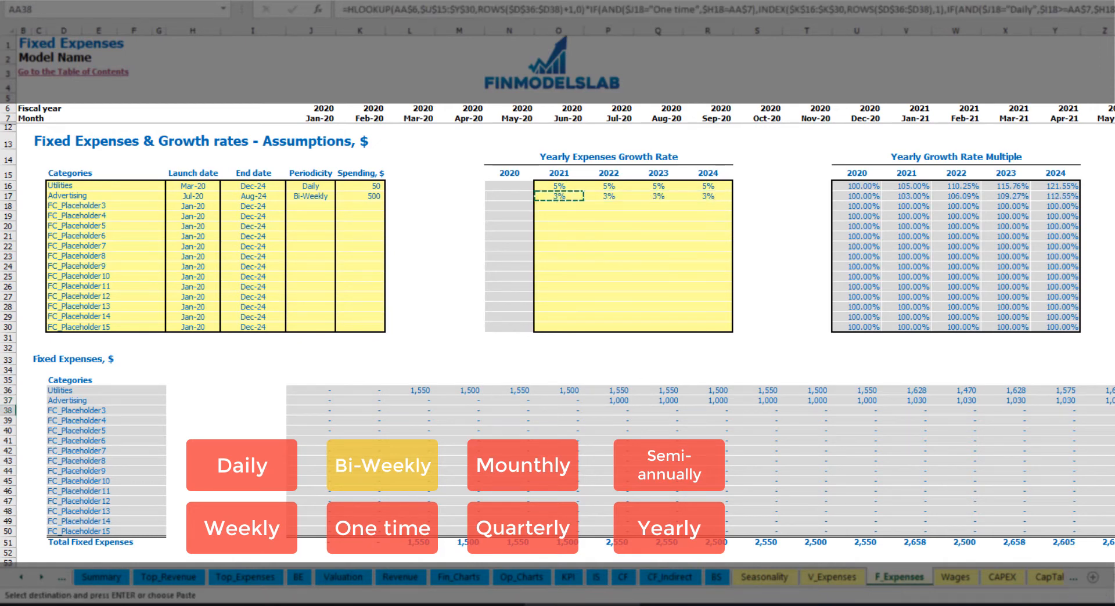
left_click(1046, 401)
left_click(934, 401)
key("Left")
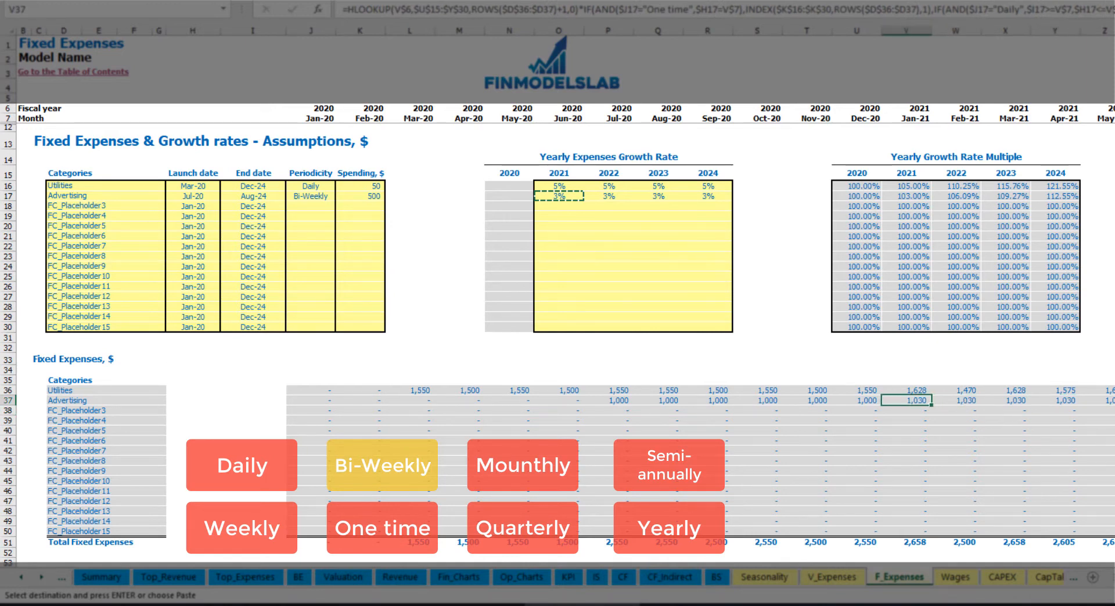
scroll(935, 401, "right", 12)
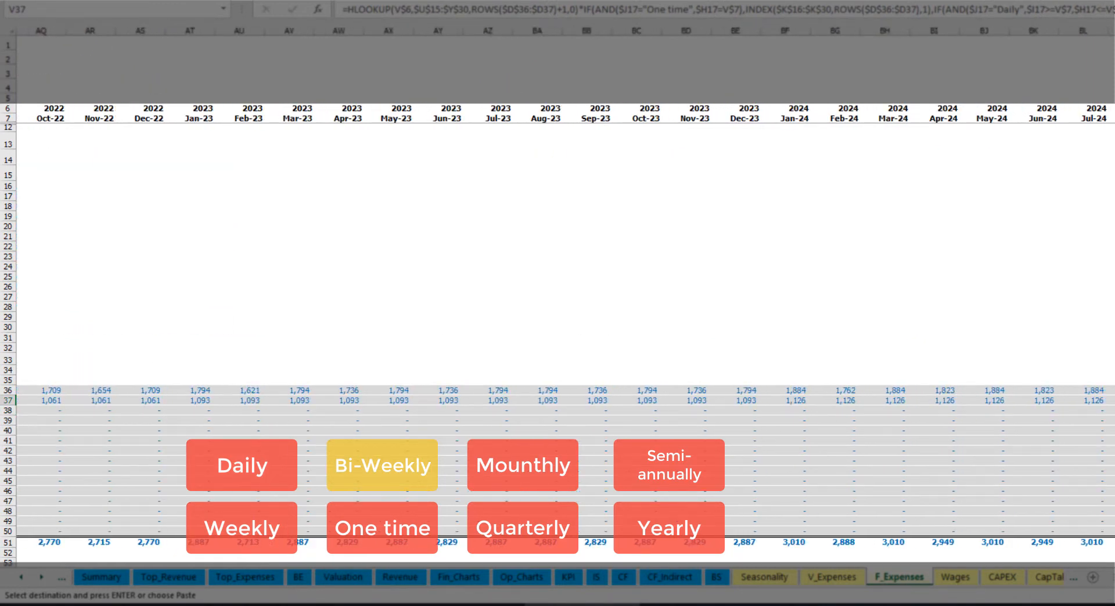
left_click(1111, 31)
scroll(1085, 553, "left", 12)
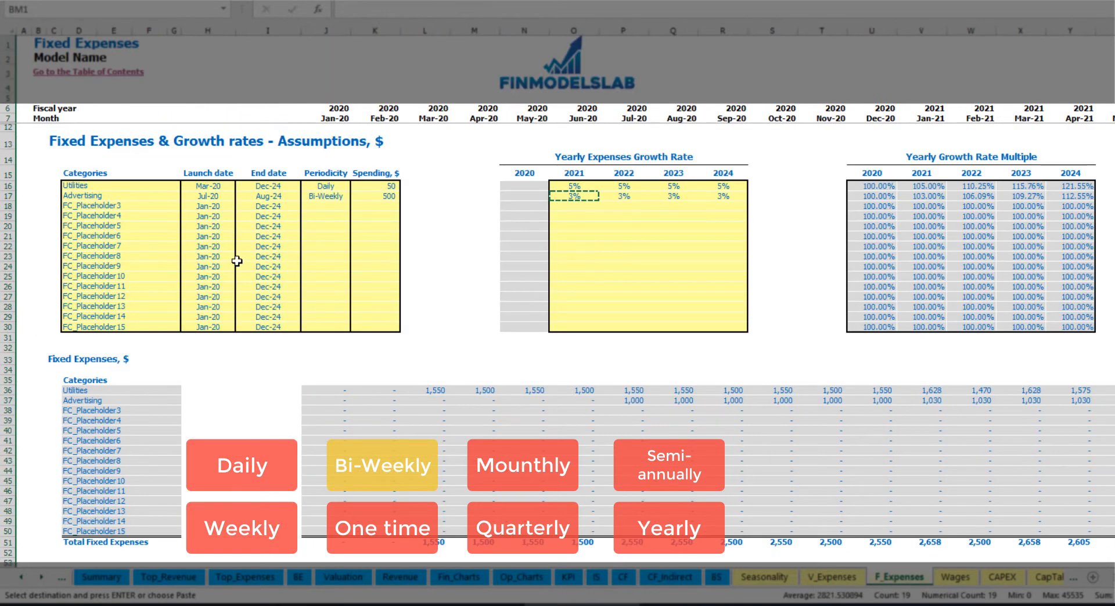
left_click(276, 197)
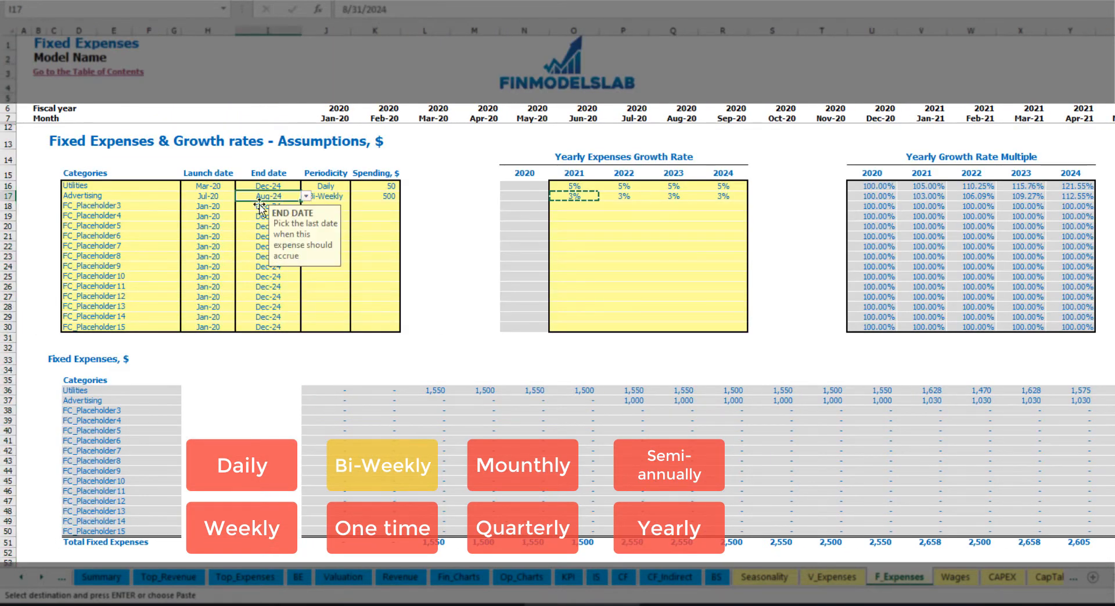
Step: Rename the category FC_Placeholder3 as Office Setup and set its periodicity to One time
left_click(98, 205)
type("S")
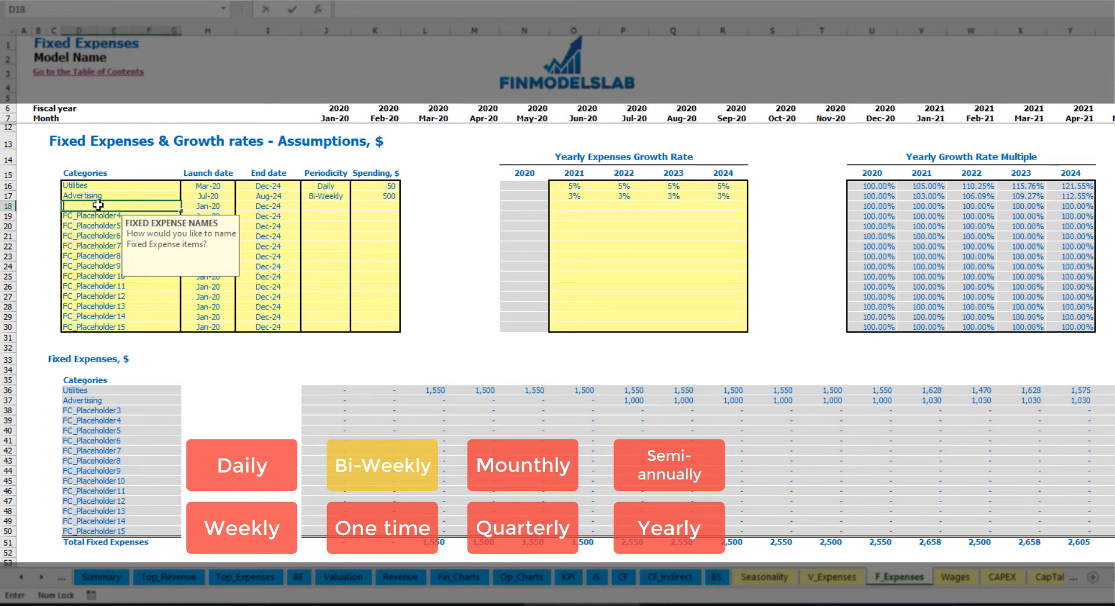
type("ffice Setup")
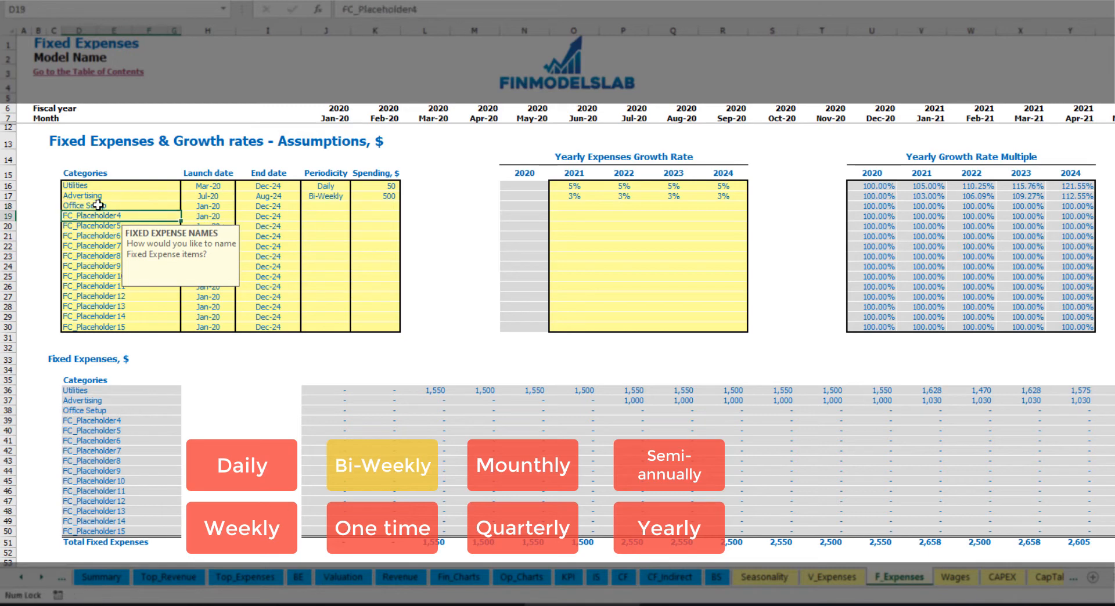
left_click(348, 206)
left_click(355, 206)
left_click(316, 283)
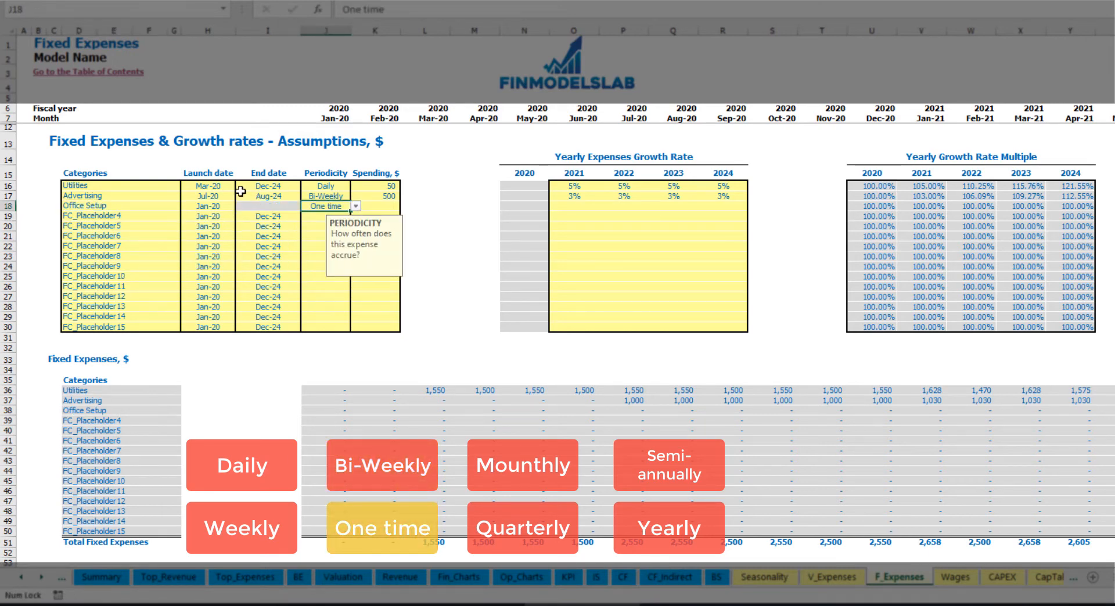
Step: Set the Office Setup launch date to Feb-20 and its spending to 5,000, and check its Feb-20 amount
left_click(224, 206)
left_click(240, 206)
left_click(203, 224)
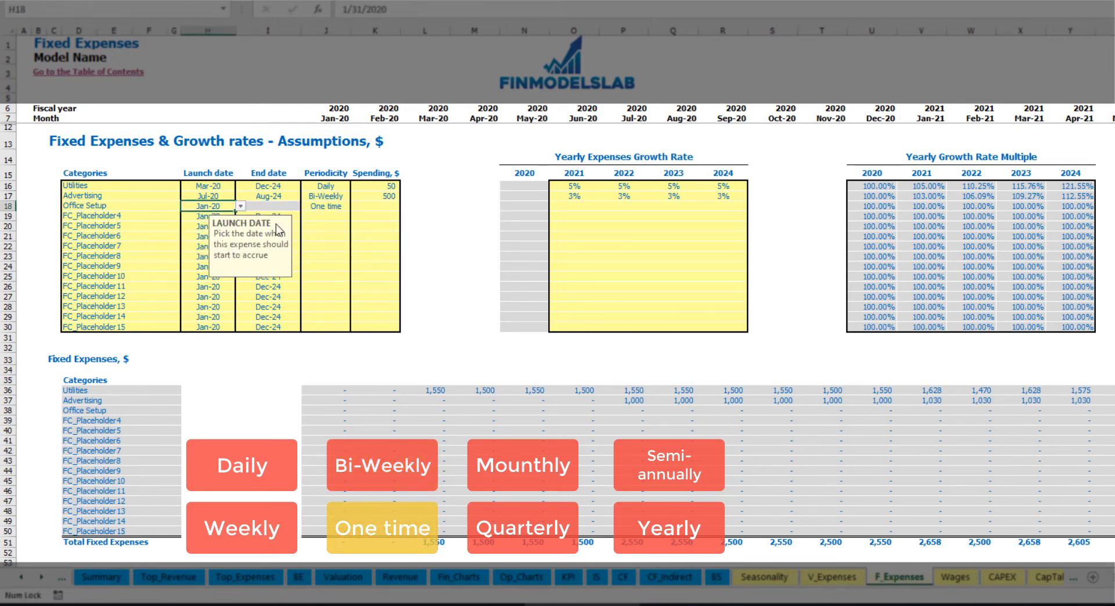
left_click(366, 206)
type("5,00")
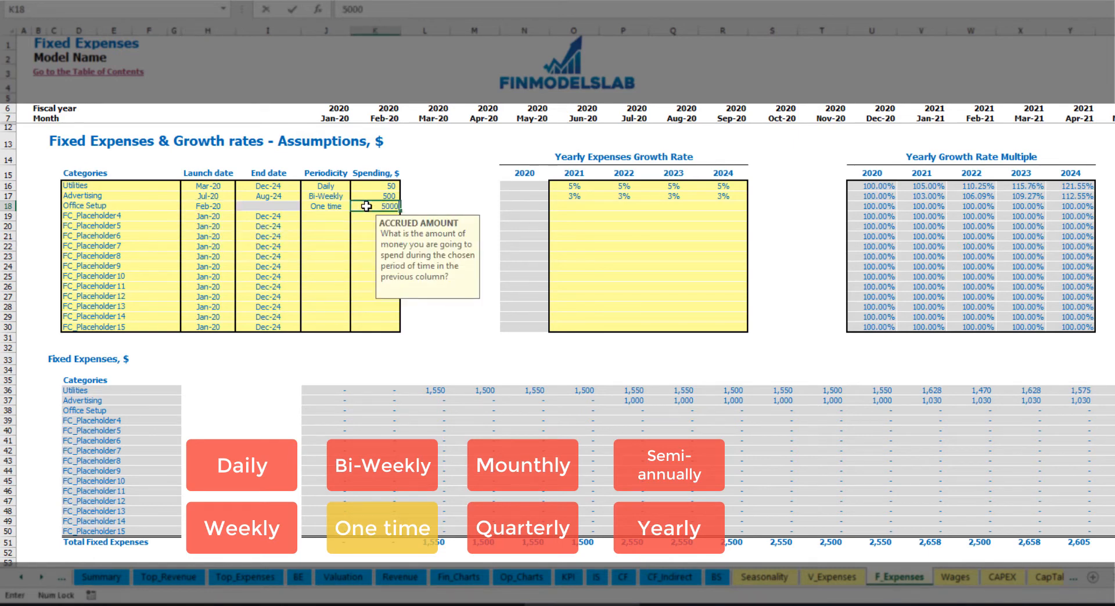
type("0")
left_click_drag(574, 207, 711, 212)
left_click(388, 411)
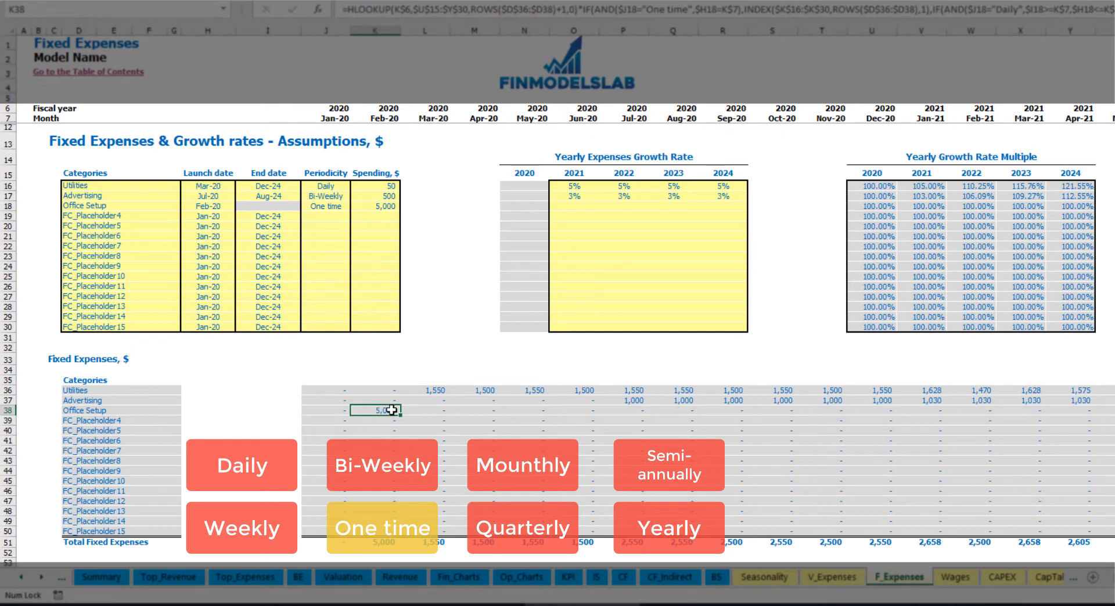
Step: Rename the category FC_Placeholder4 as Insurance
left_click(154, 220)
type("Insurance")
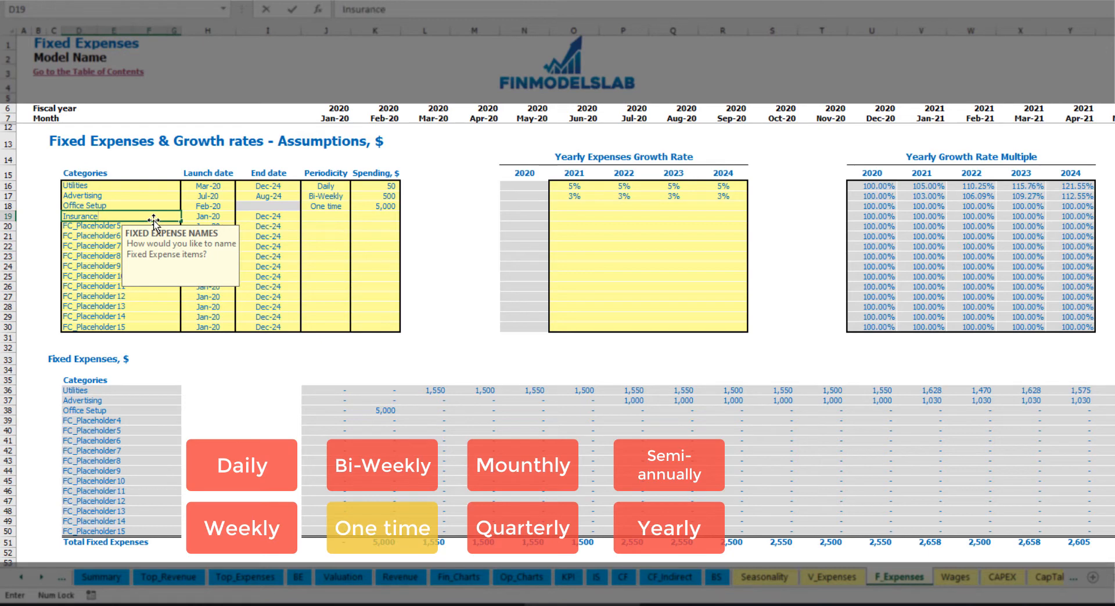
key("Return")
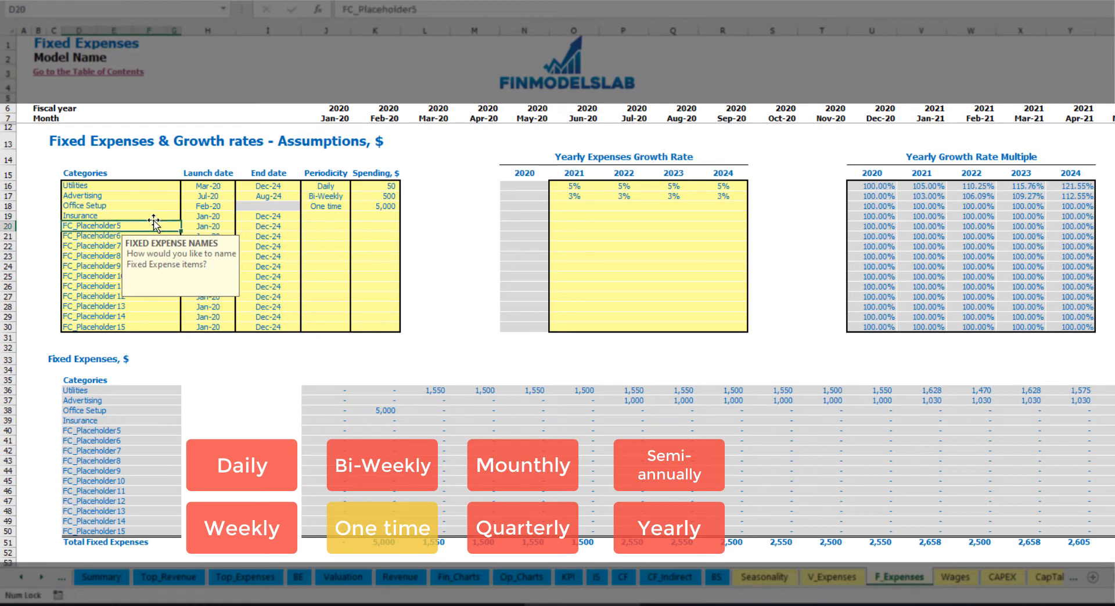
Step: Set the Insurance periodicity to Monthly and its spending to 1,000, keeping the default launch and end dates
left_click(209, 219)
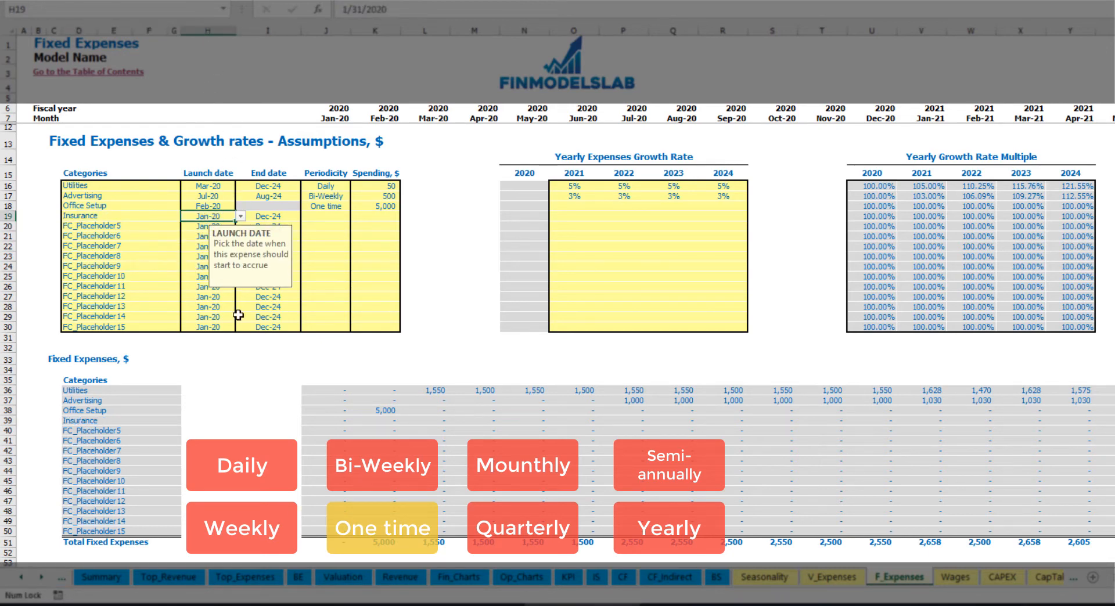
left_click(281, 217)
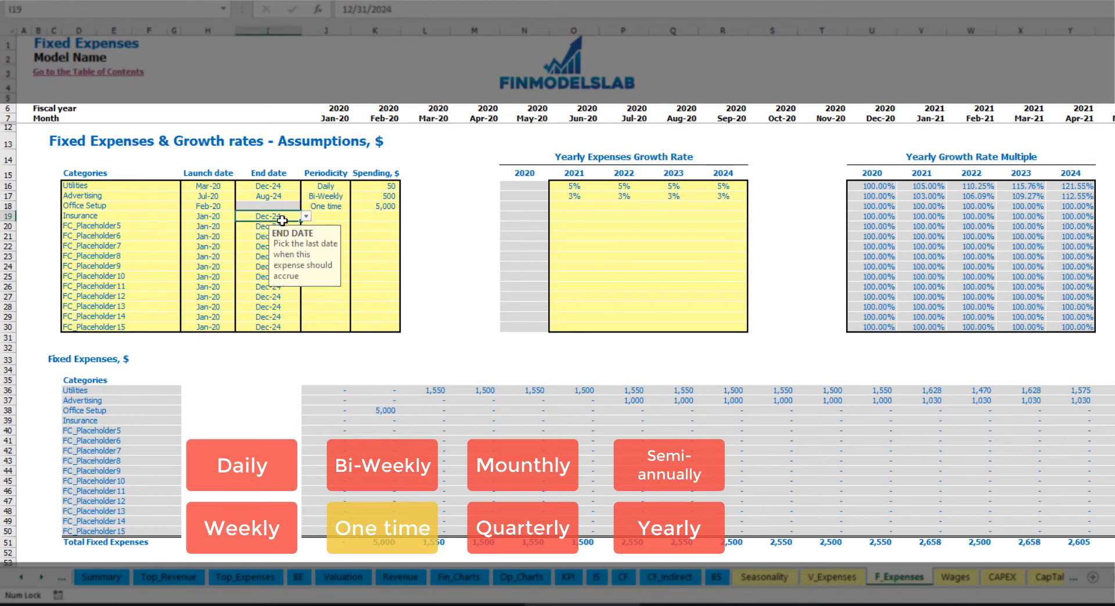
left_click(335, 218)
left_click(355, 216)
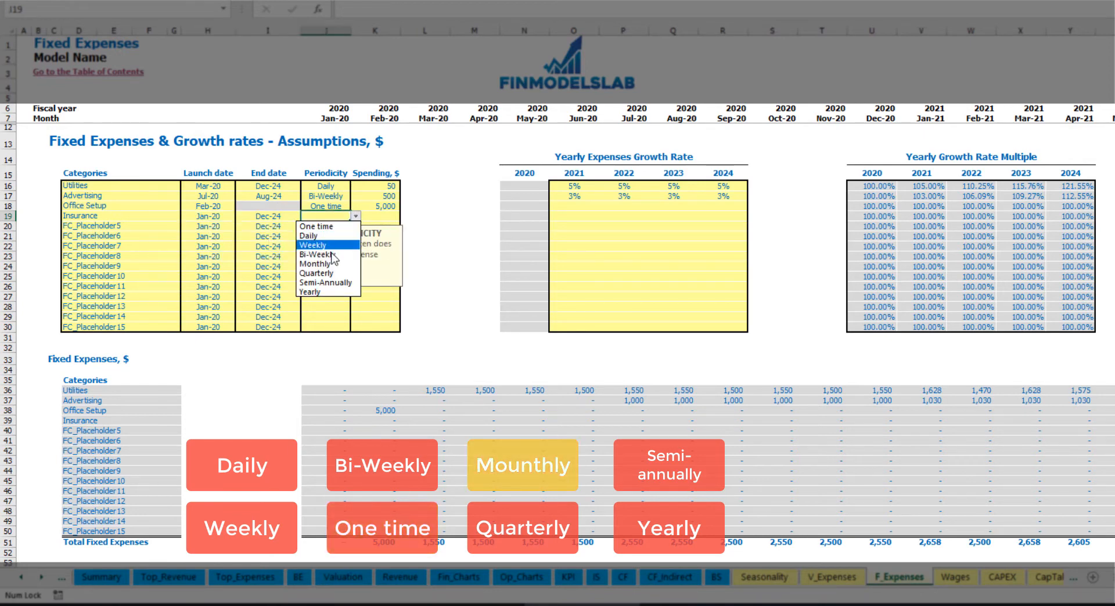
left_click(315, 264)
left_click(382, 216)
type("1,0")
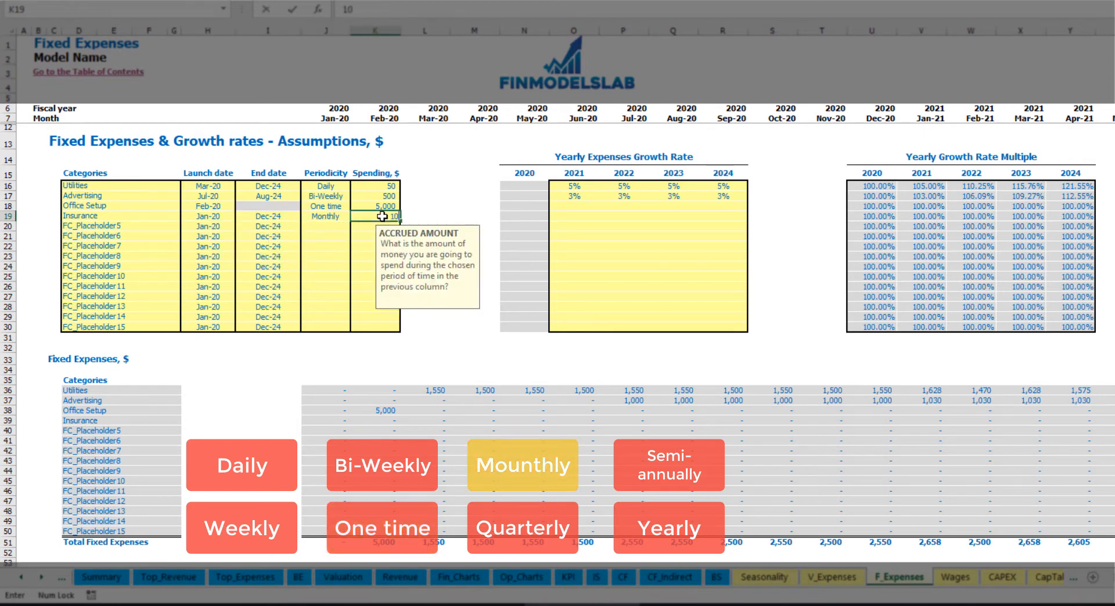
type("00")
Step: Enter the Insurance yearly growth rates as 5% for 2021, 3% for 2022, 2% for 2023 and 1% for 2024
left_click(576, 225)
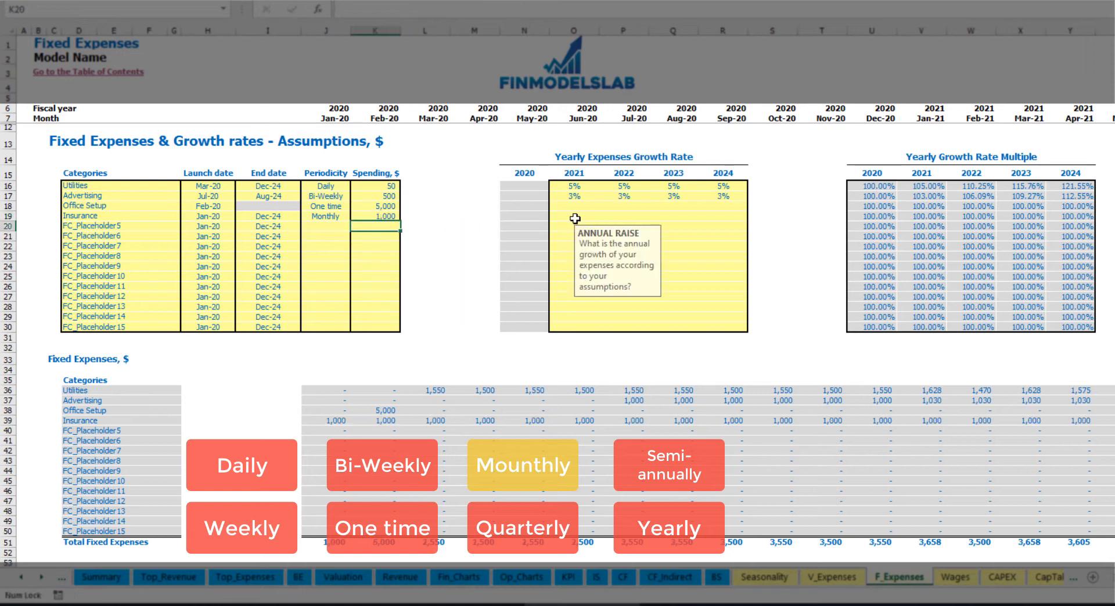
left_click(576, 218)
type("5")
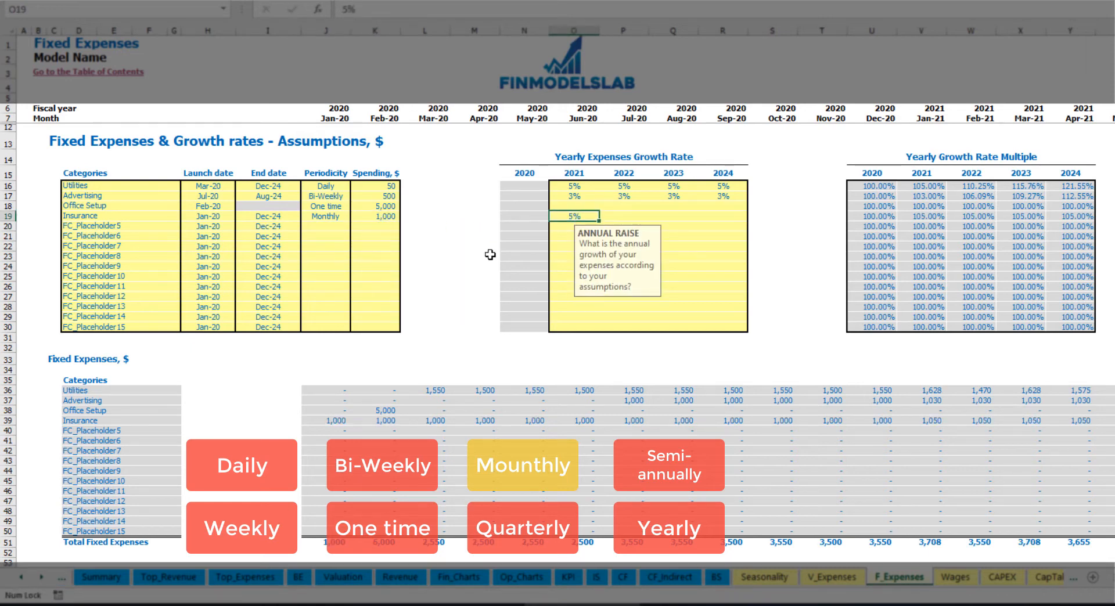
key("Tab")
type("3")
key("Return")
key("Up")
key("Right")
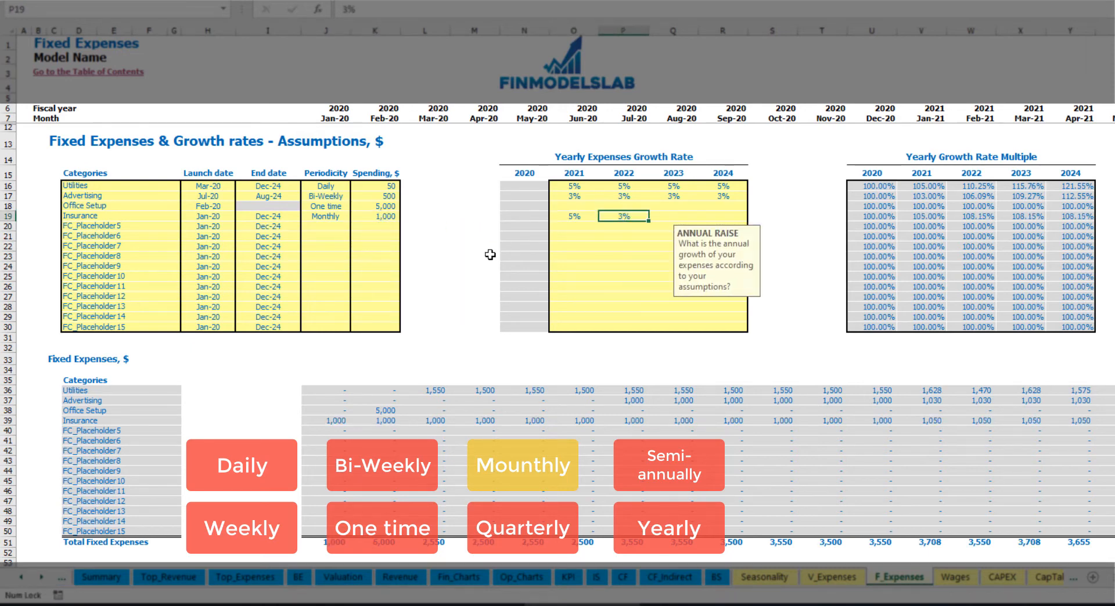
type("2")
key("Return")
key("Right")
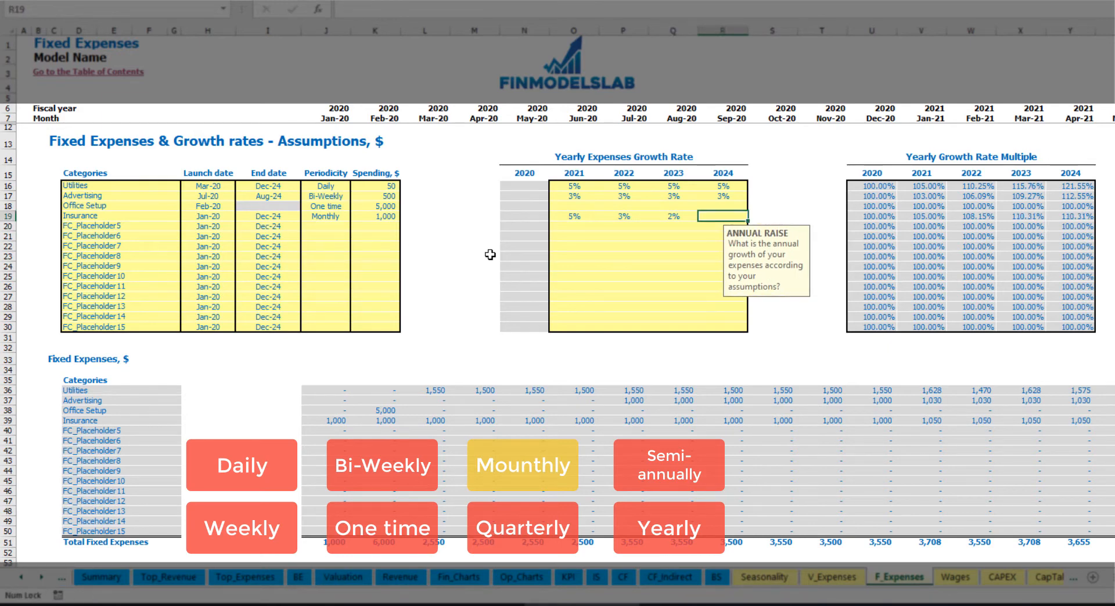
type("1")
key("Return")
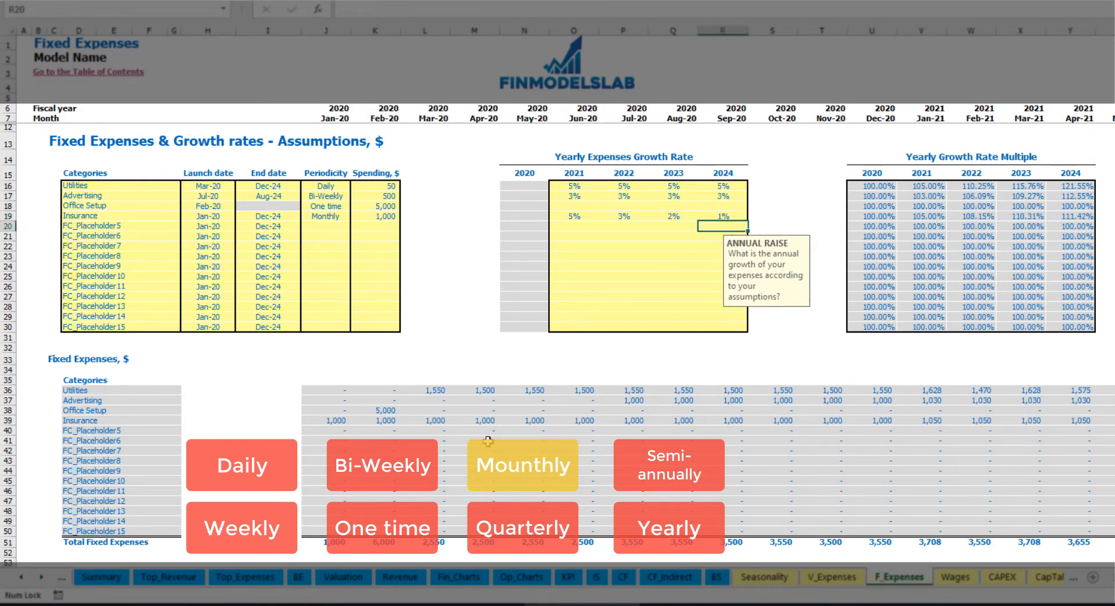
Step: Inspect the monthly Insurance amounts in the Fixed Expenses table from Jan-20 through 2021 and beyond
left_click_drag(337, 422, 904, 423)
left_click(905, 422)
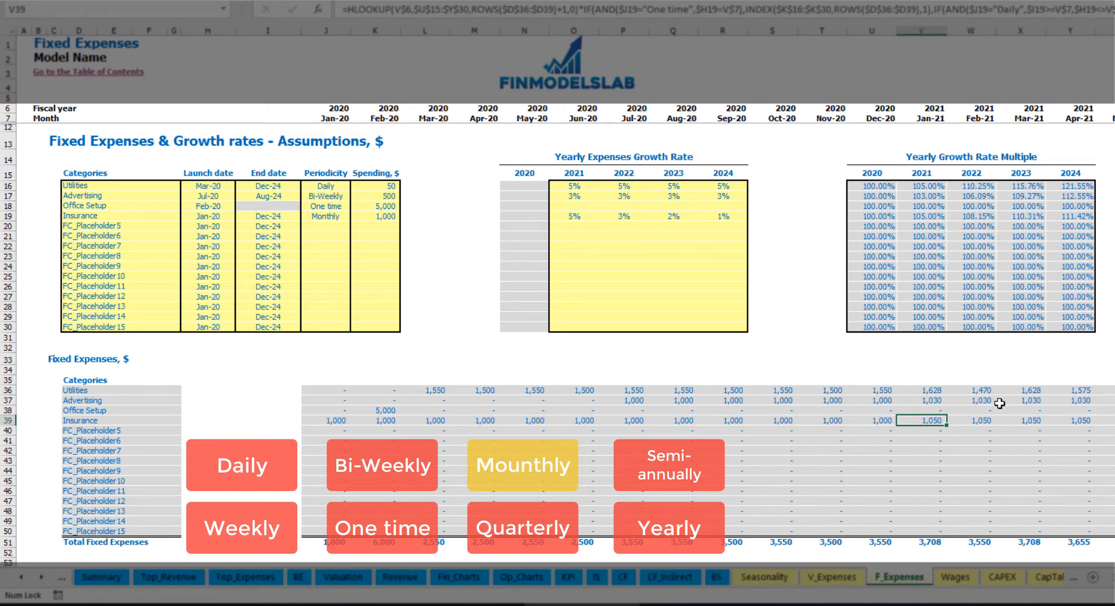
scroll(558, 290, "right", 5)
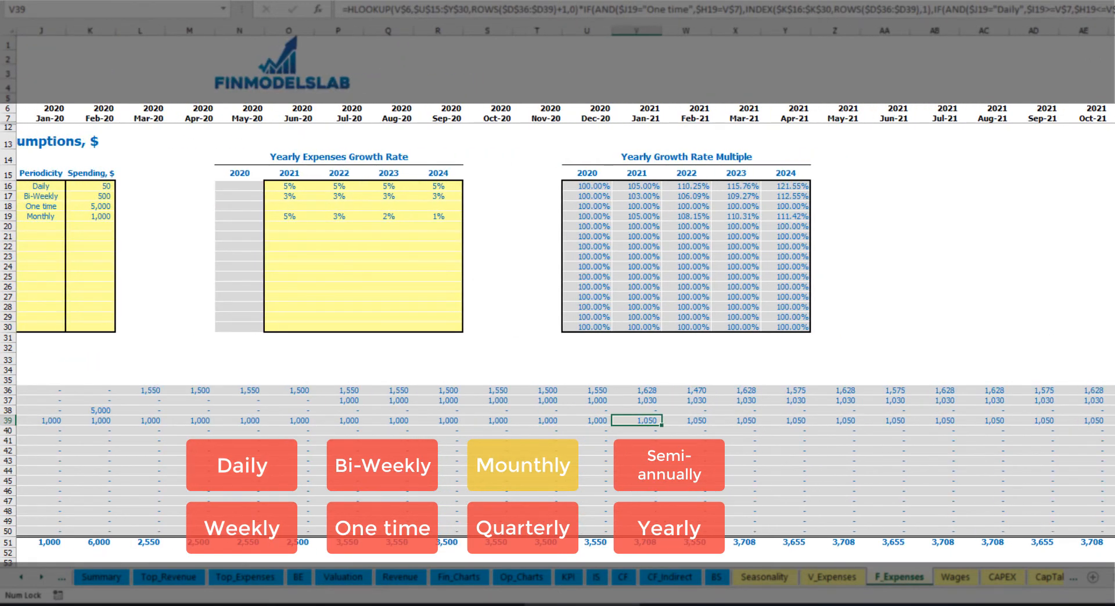
left_click(1114, 30)
left_click(1114, 421)
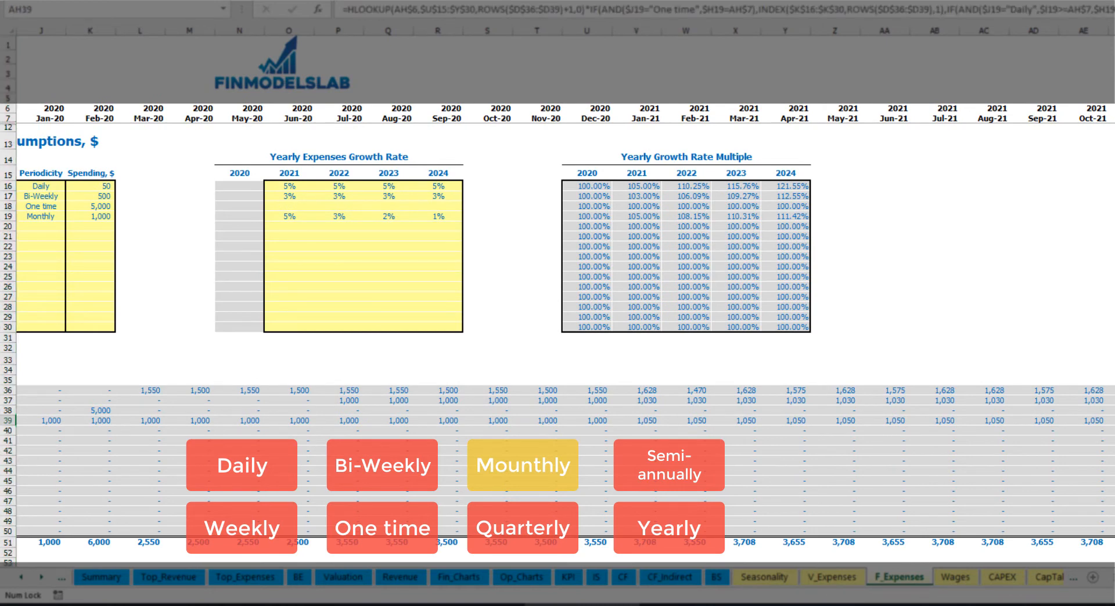
scroll(578, 383, "left", 3)
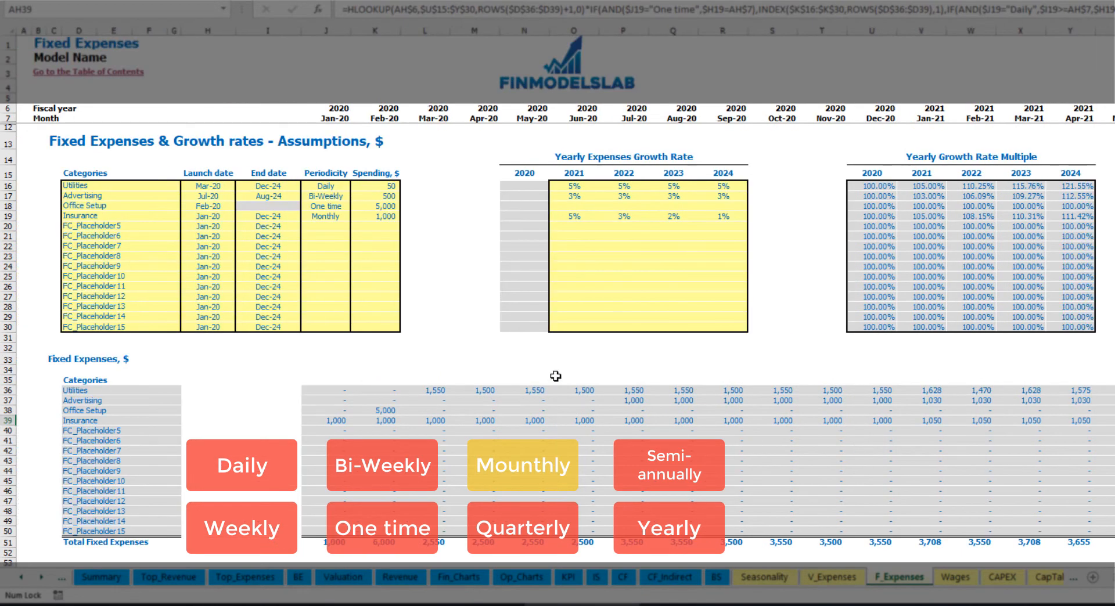
Step: Change the Insurance periodicity to Quarterly and check its Jan-20, Apr-20 and Jul-20 amounts in the Fixed Expenses table
left_click(339, 216)
left_click(355, 216)
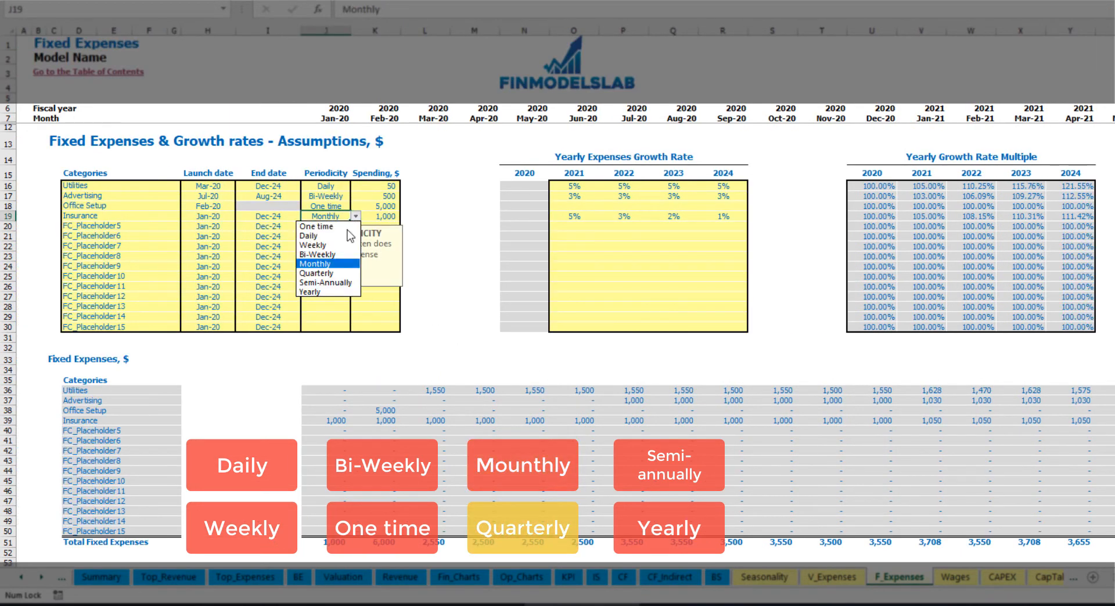
left_click(351, 266)
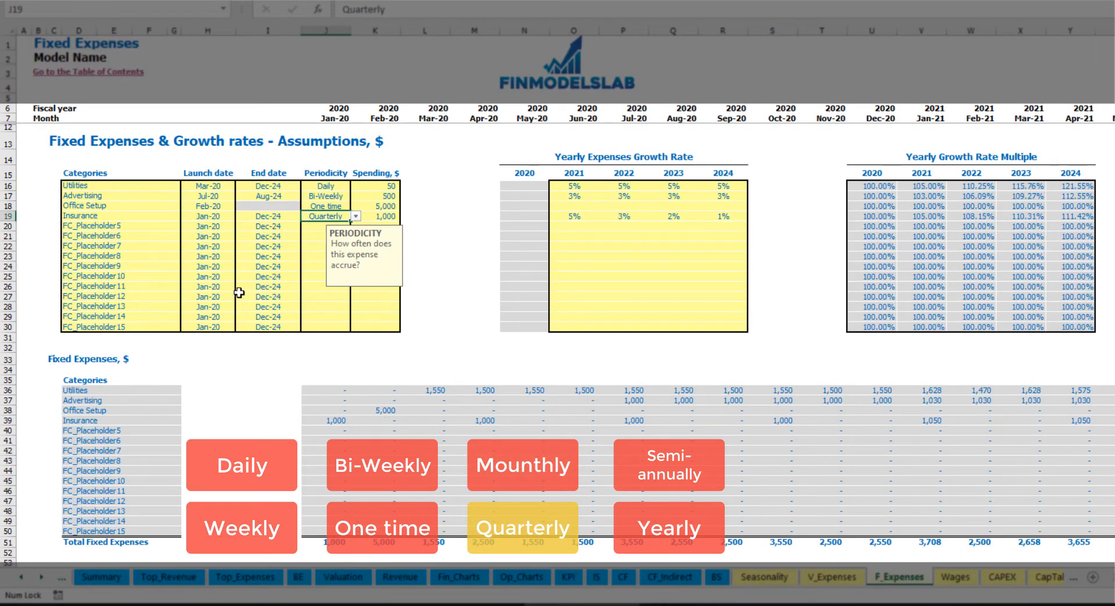
left_click(323, 422)
left_click(481, 418)
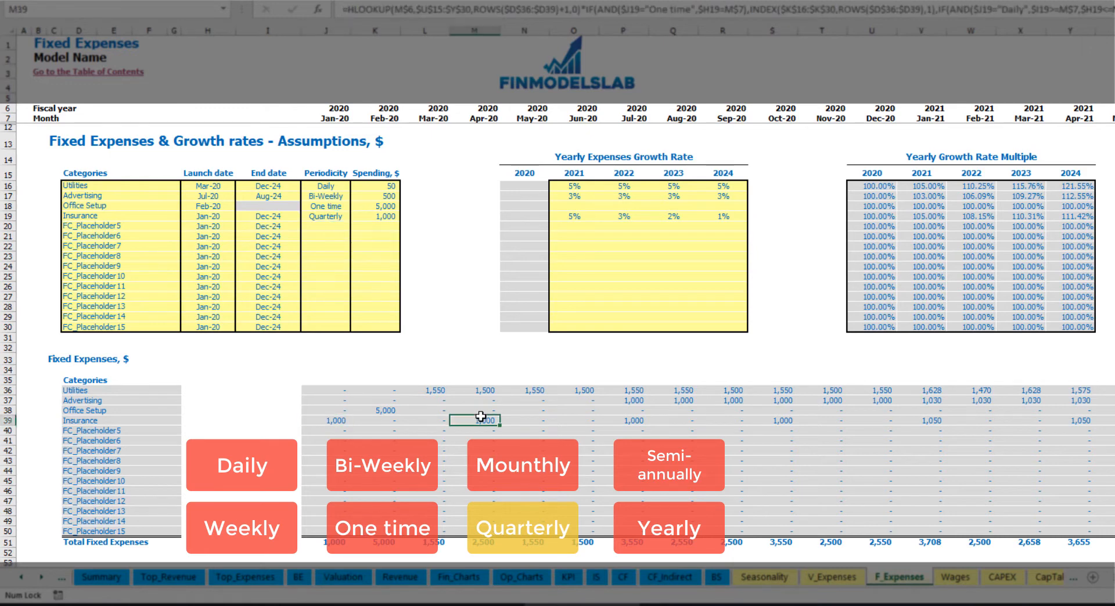
left_click(620, 422)
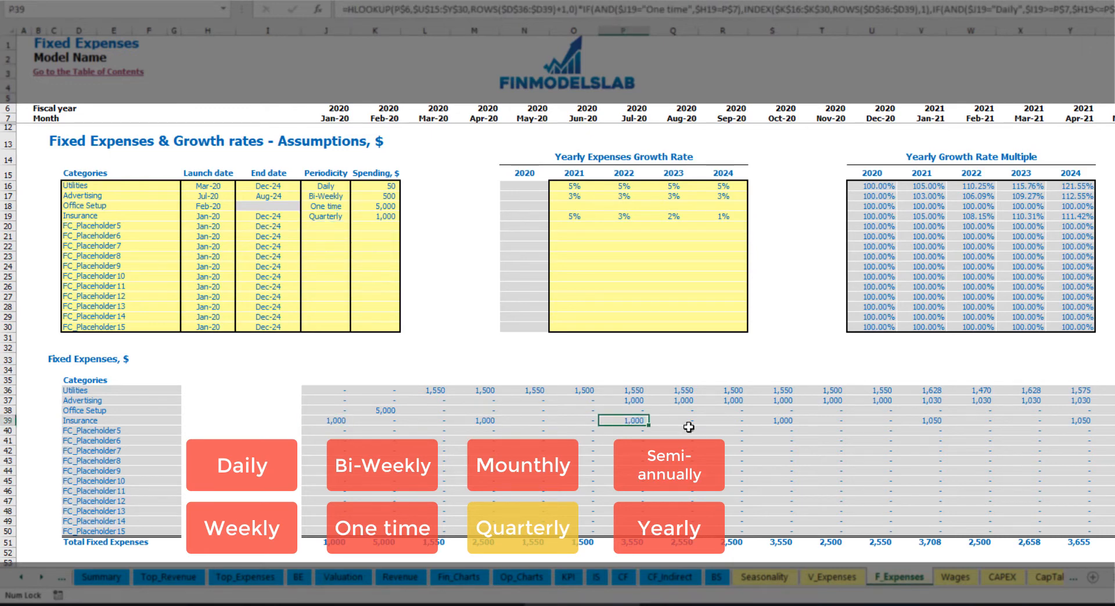
Step: Set the Insurance launch date to Feb-20 and check its quarterly Feb-20, May-20 and Aug-20 amounts in the Fixed Expenses table
left_click(228, 216)
left_click(238, 219)
left_click(212, 237)
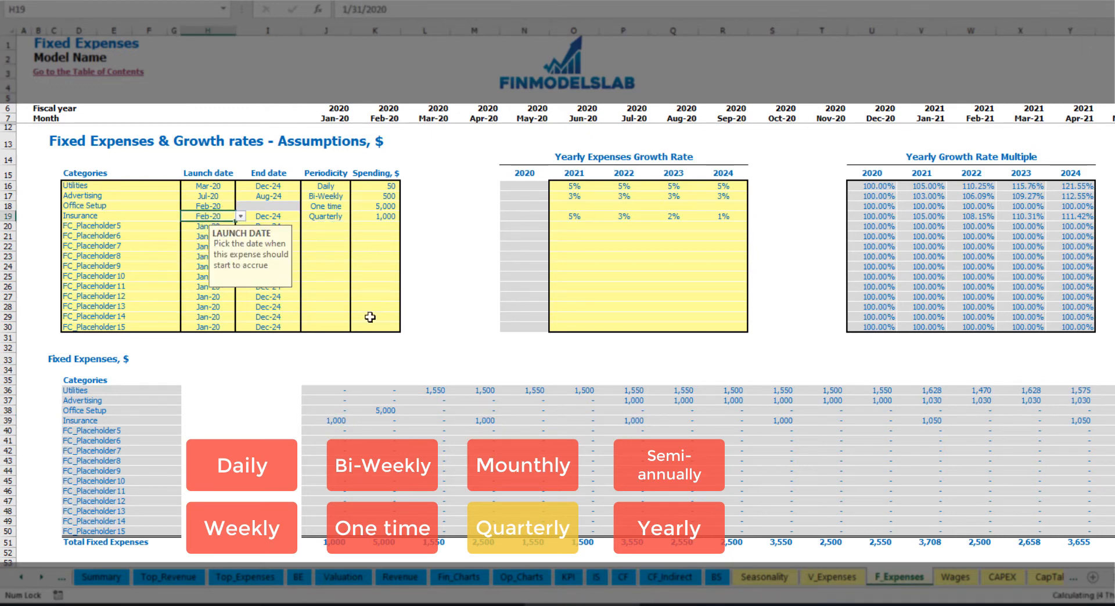
left_click(391, 418)
left_click(533, 421)
left_click(685, 419)
left_click(375, 421)
left_click(538, 422)
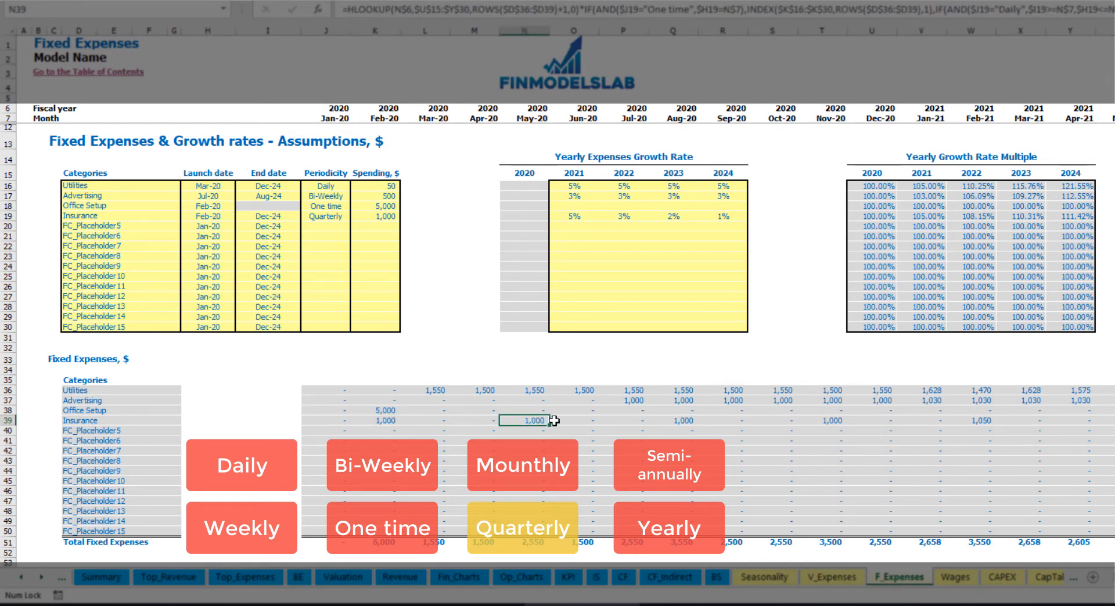
Step: Change the Insurance periodicity to Semi-Annually and check its amounts from Feb-20 through Feb-21 in the Fixed Expenses table
left_click(343, 216)
left_click(356, 216)
left_click(325, 282)
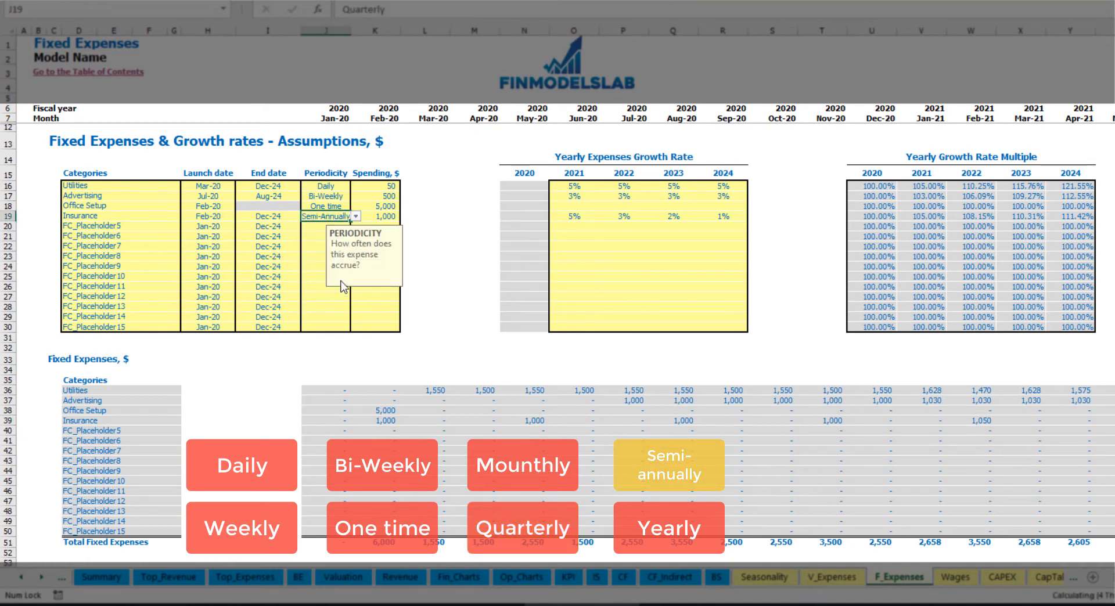
left_click_drag(383, 421, 930, 422)
left_click(969, 431)
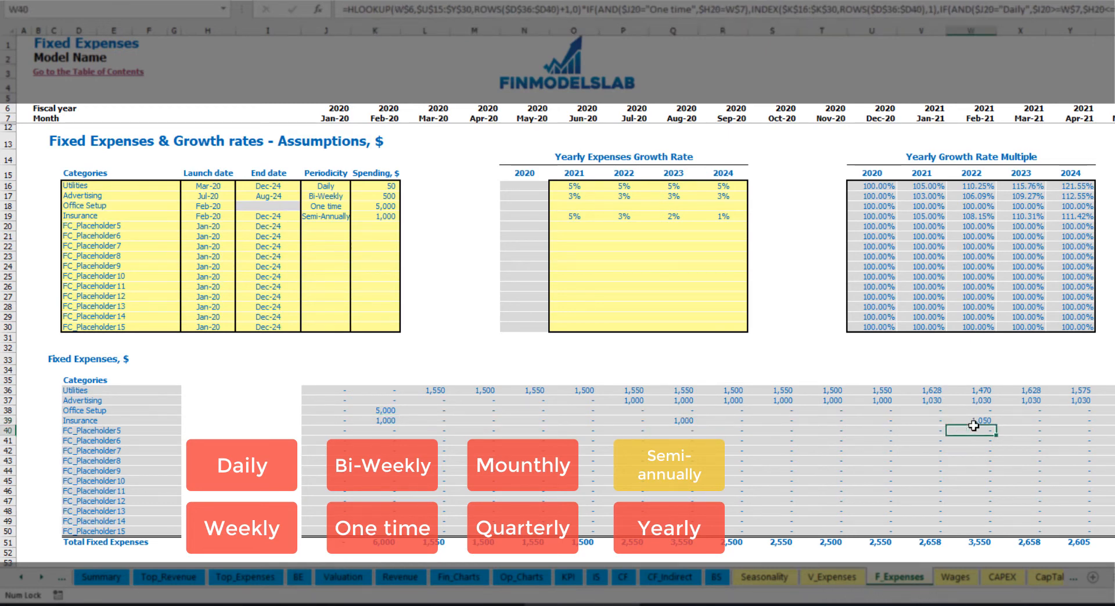
Step: Change the Insurance periodicity to Yearly and check its Feb-20 and Feb-21 amounts in the Fixed Expenses table
left_click(336, 216)
left_click(356, 216)
left_click(318, 291)
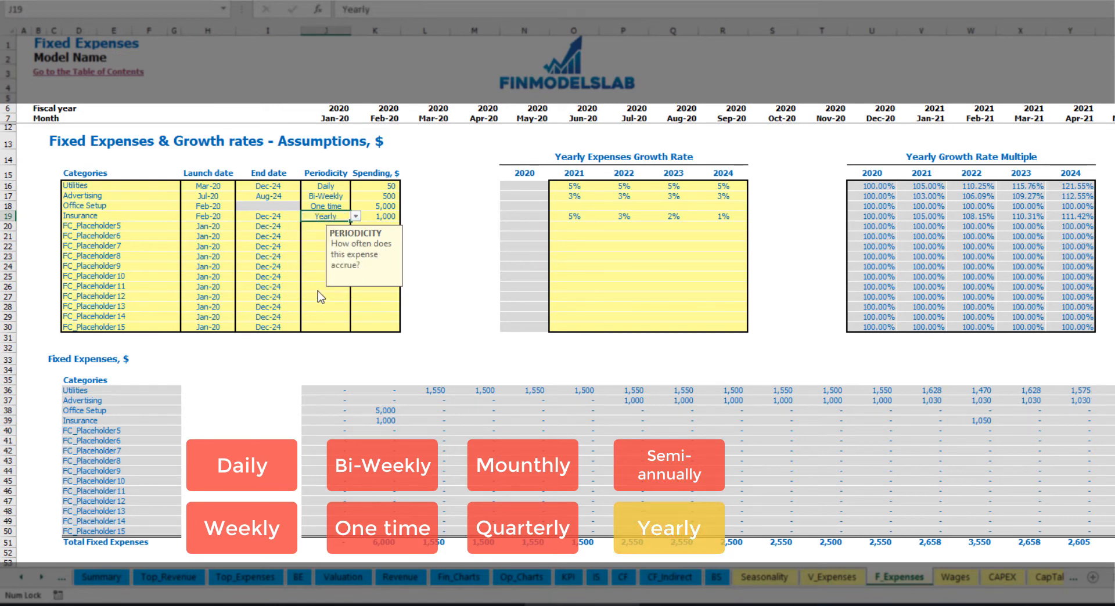
left_click(378, 423)
left_click_drag(400, 425, 1104, 423)
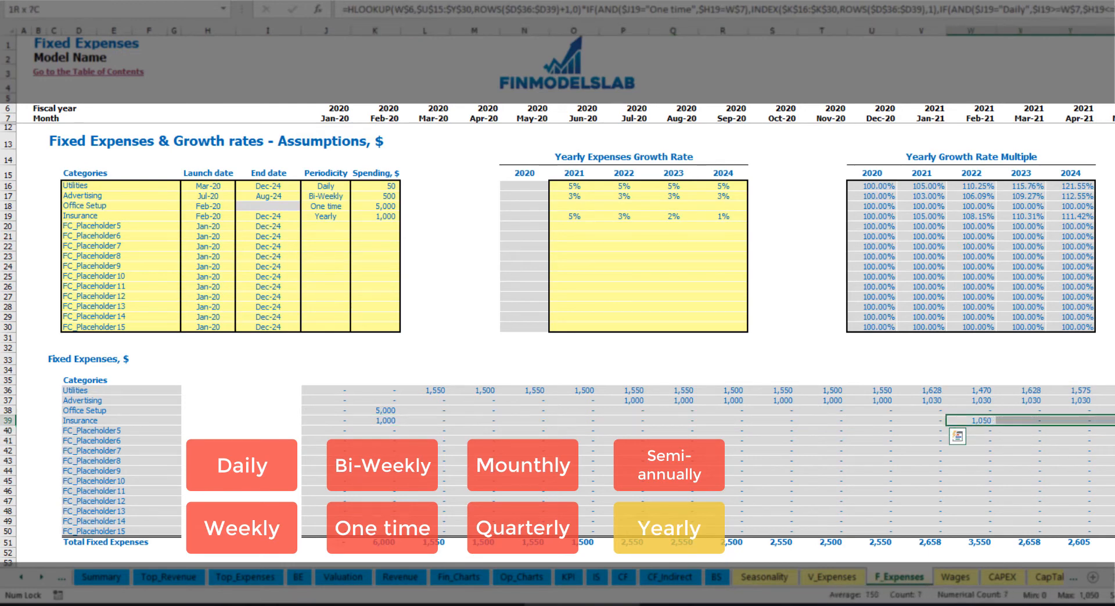
Step: Review the Insurance launch and end dates and the monthly amounts of all categories in the Fixed Expenses table
left_click(223, 217)
left_click(267, 215)
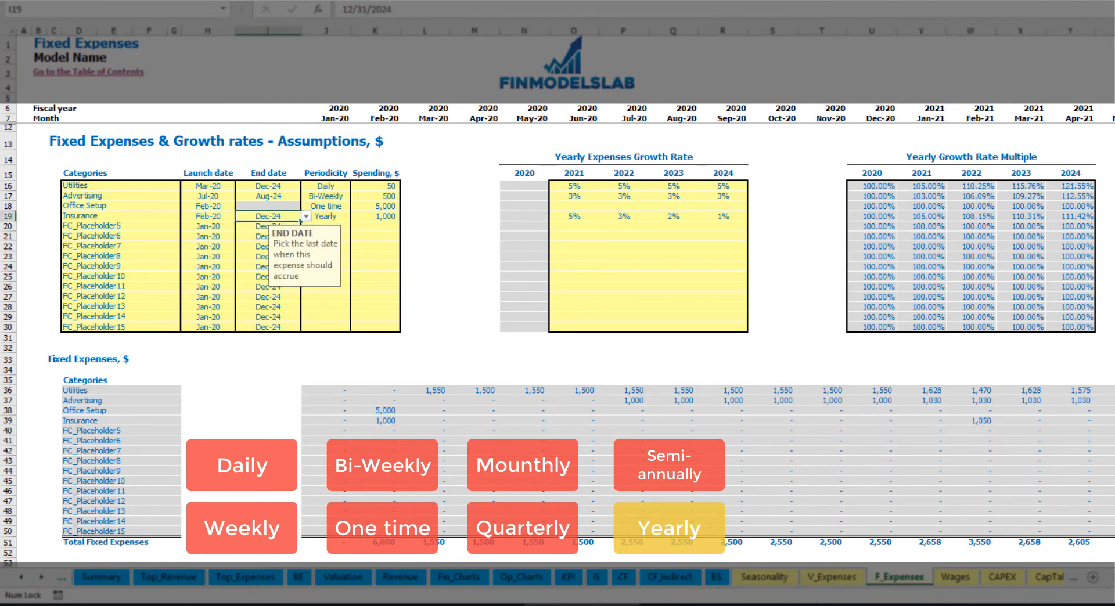
left_click(781, 327)
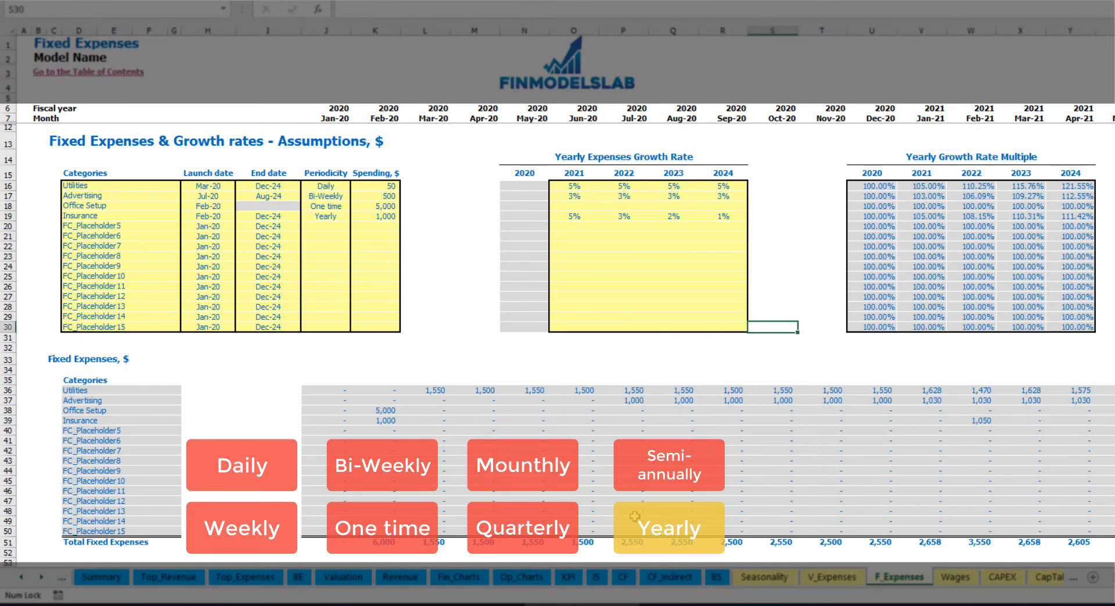
left_click_drag(323, 390, 1020, 532)
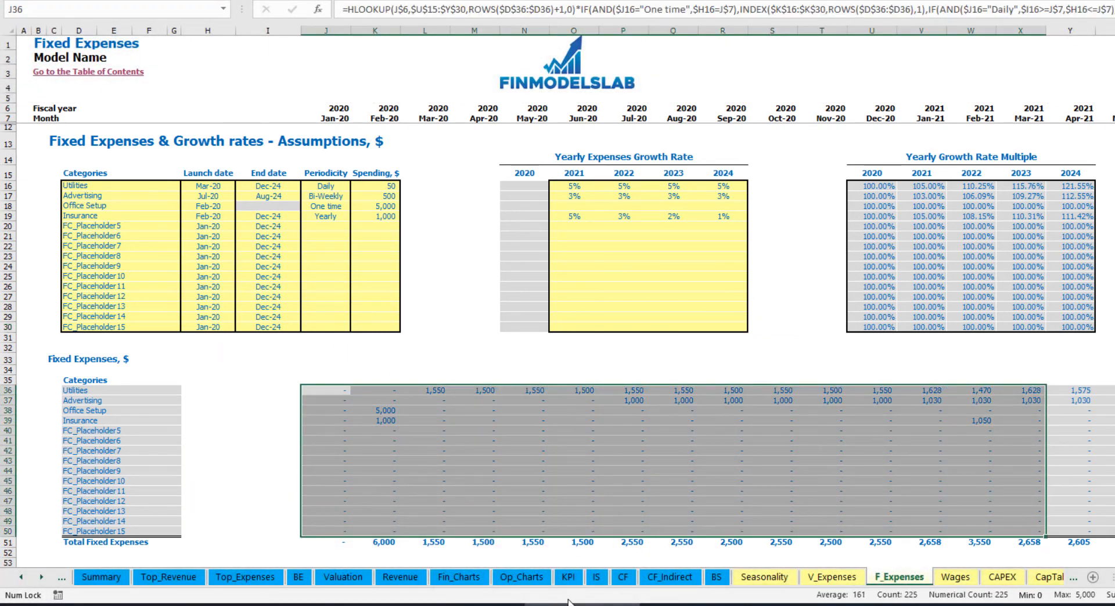
Step: Expand Total Fixed Expenses on the IS sheet and examine the individual fixed expense categories in the Income Statement
left_click(597, 577)
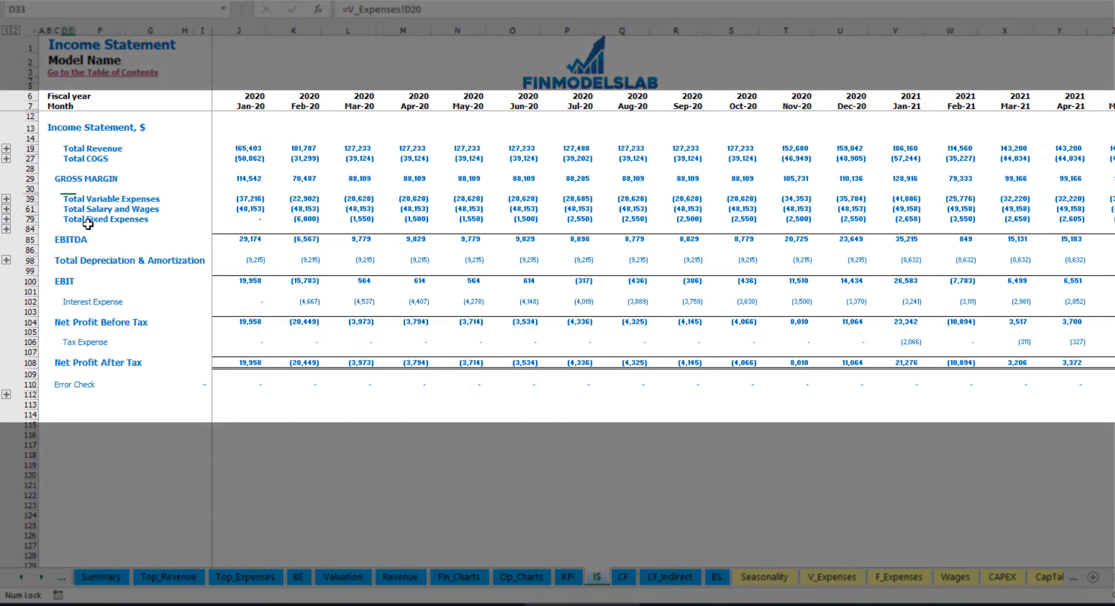
left_click(63, 219)
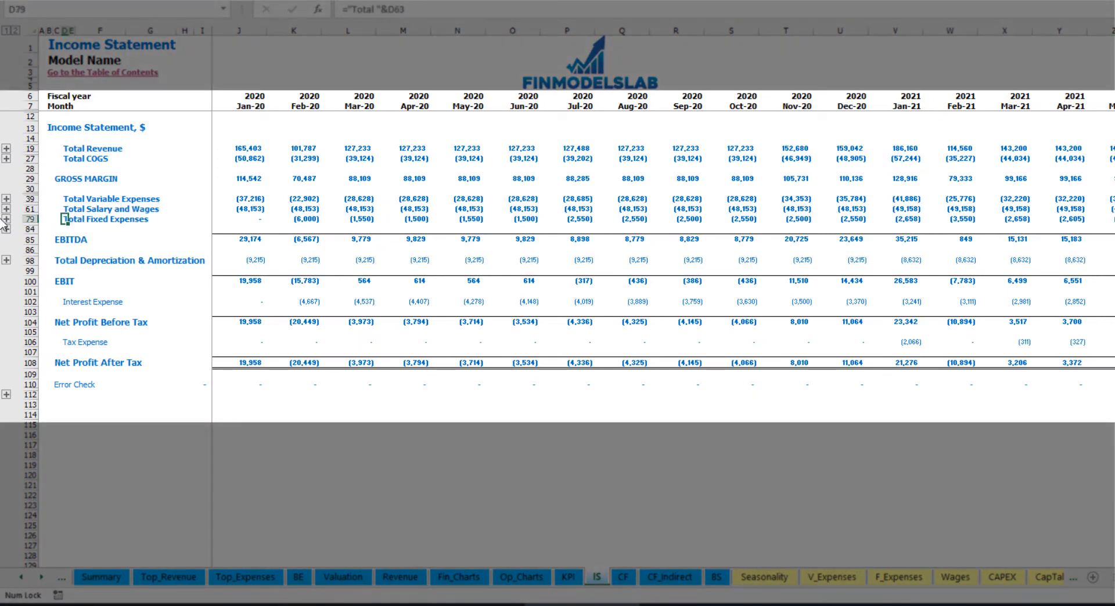
left_click(7, 220)
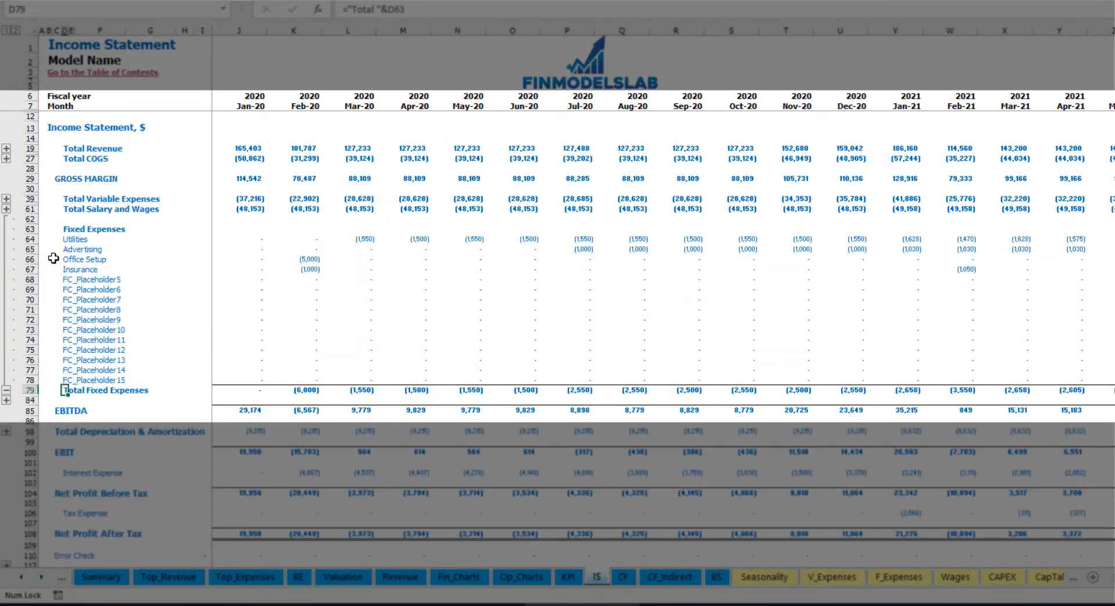
left_click_drag(32, 239, 74, 380)
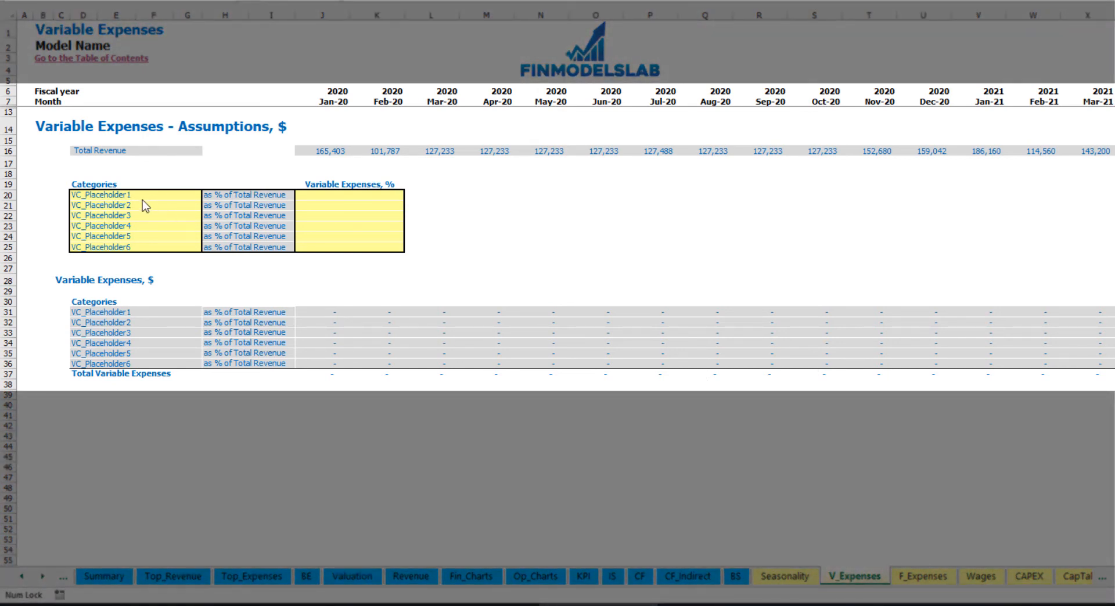
Step: Name the first variable expense category Bank fees and set it to 2.5% of total revenue
left_click(121, 195)
type("Bank fee")
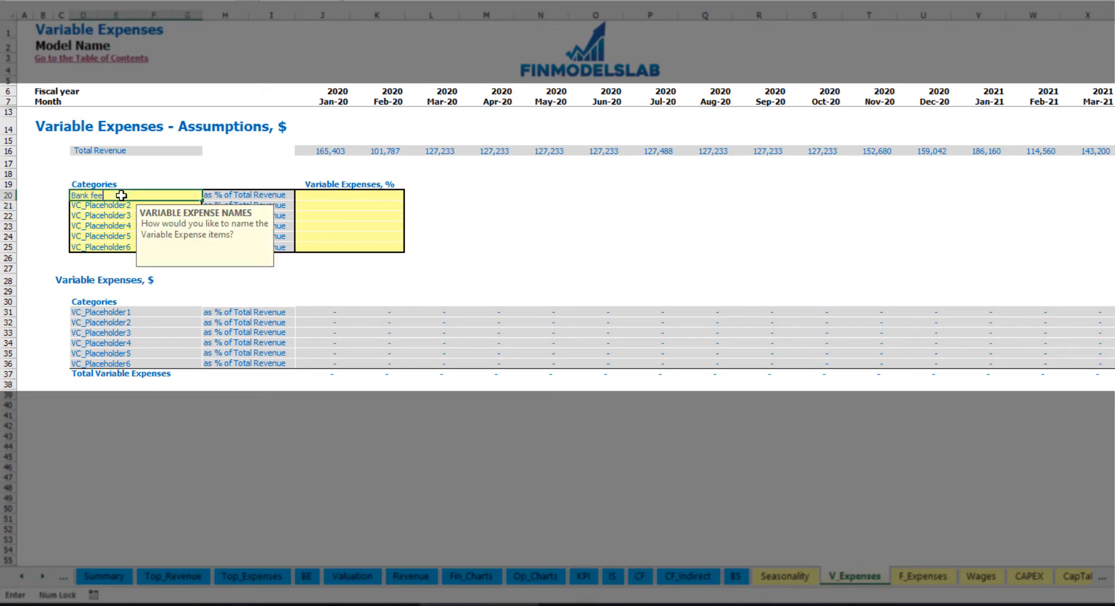
type("s")
key("Return")
left_click(329, 194)
type("2")
key("Return")
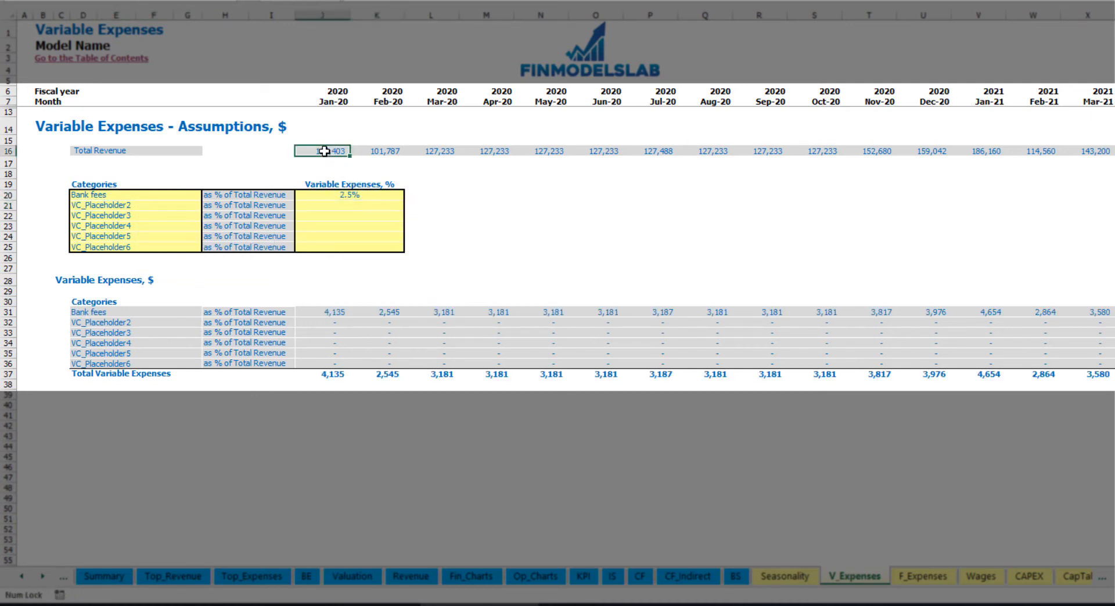
Step: Compare the monthly Total Revenue row with the calculated Bank fees amounts in the Variable Expenses table
left_click_drag(325, 152, 557, 174)
left_click_drag(642, 183, 889, 153)
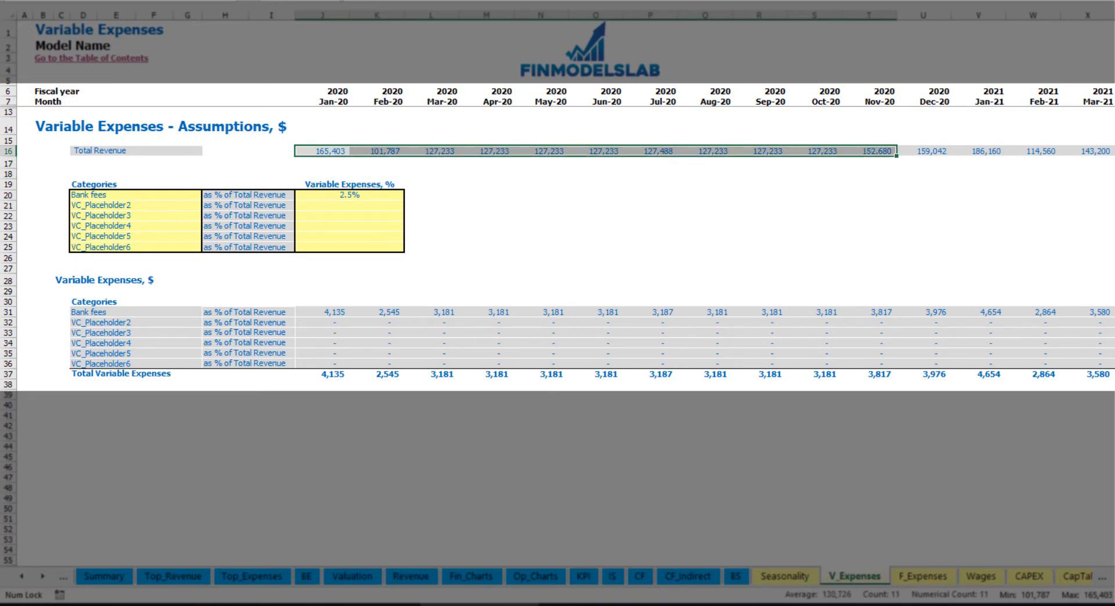
scroll(565, 233, "right", 15)
scroll(565, 232, "left", 15)
left_click(339, 314)
left_click(433, 312)
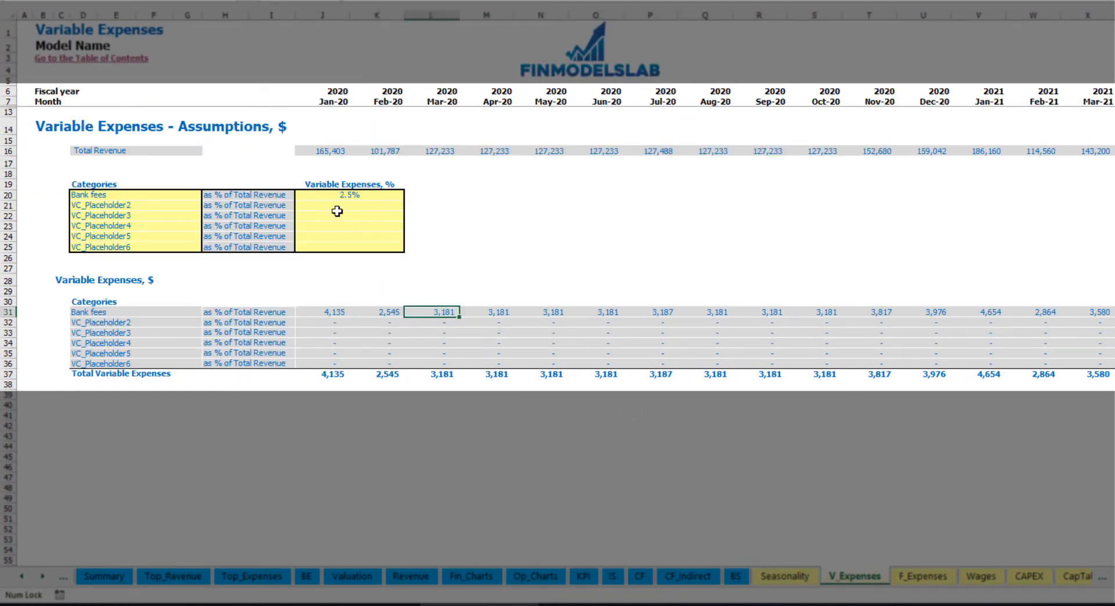
Step: Name the second variable expense category Other Var Exp and set it to 5% of total revenue
left_click(140, 207)
type("Other Var Exp")
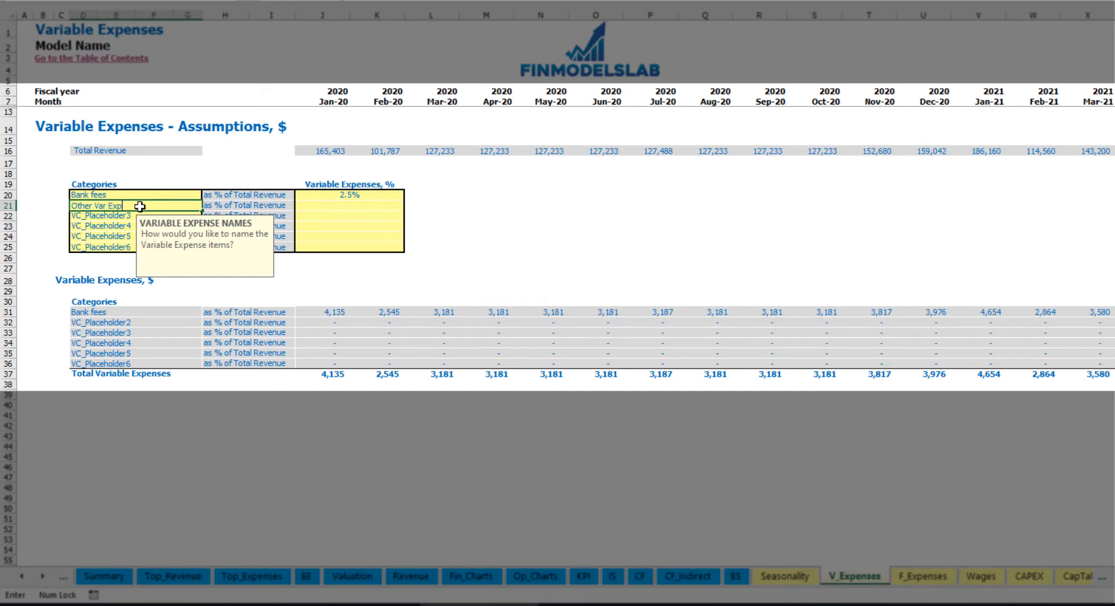
key("Return")
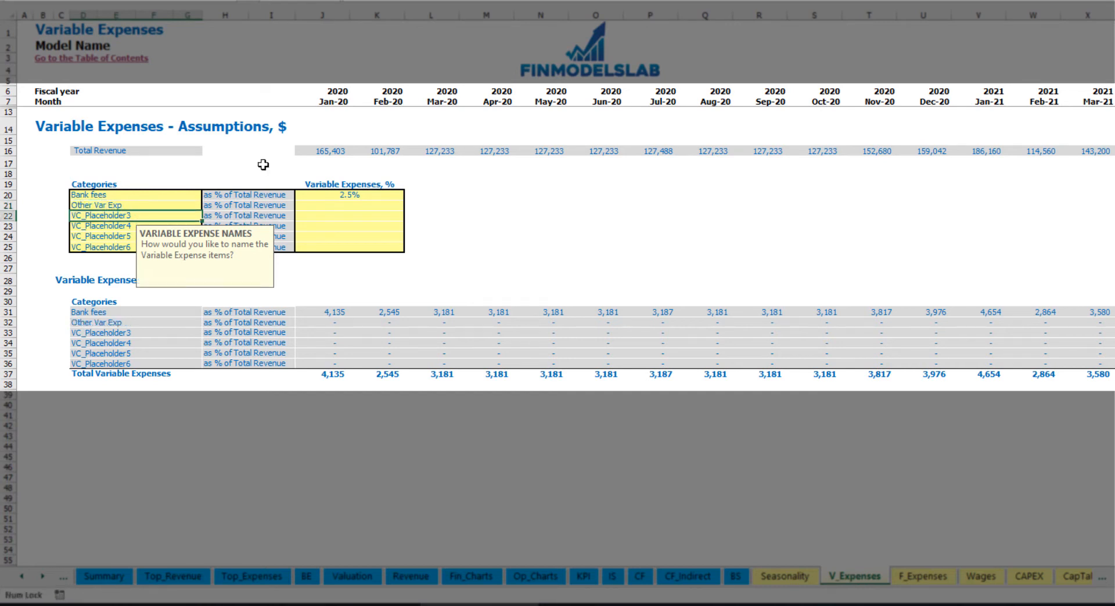
left_click(338, 205)
type("5")
key("Return")
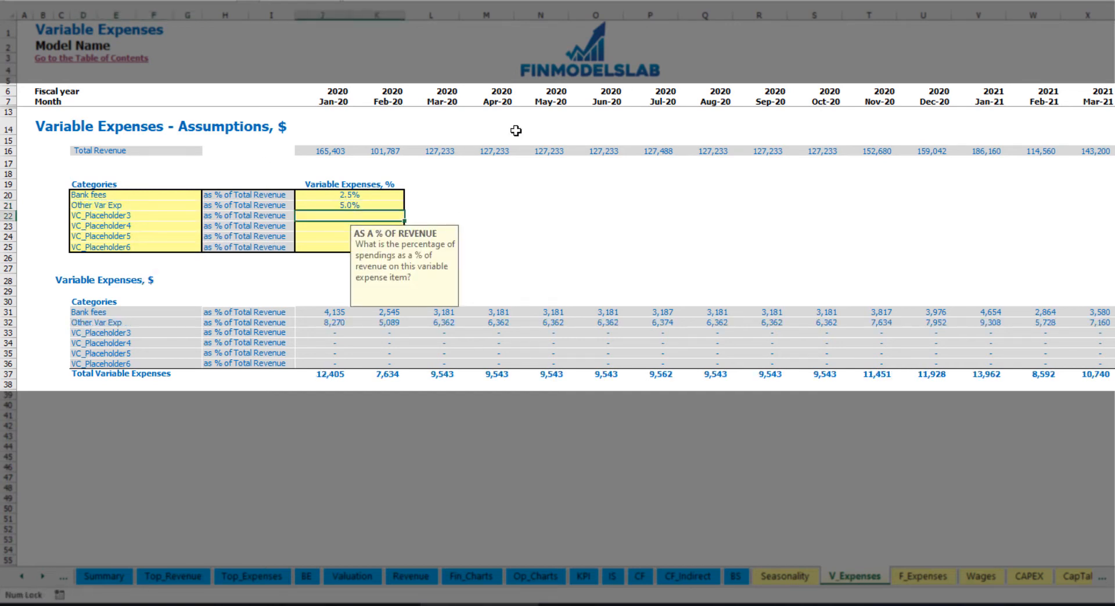
Step: Name the third variable expense category Direct Labor and set it to 15% of total revenue
left_click(177, 217)
type("D")
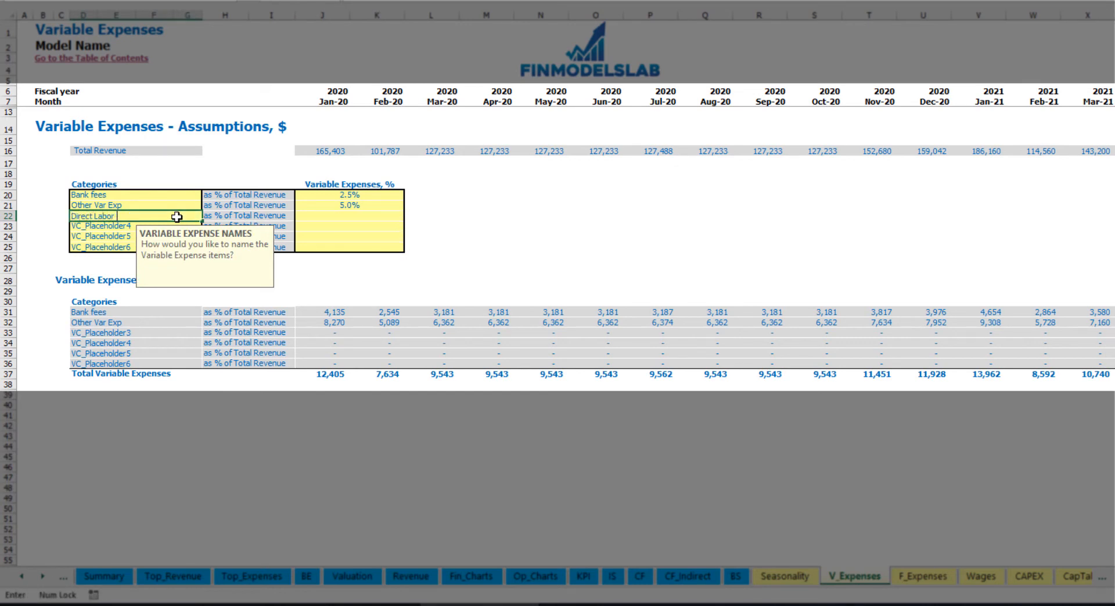
type("irect Labor")
key("Return")
left_click(329, 218)
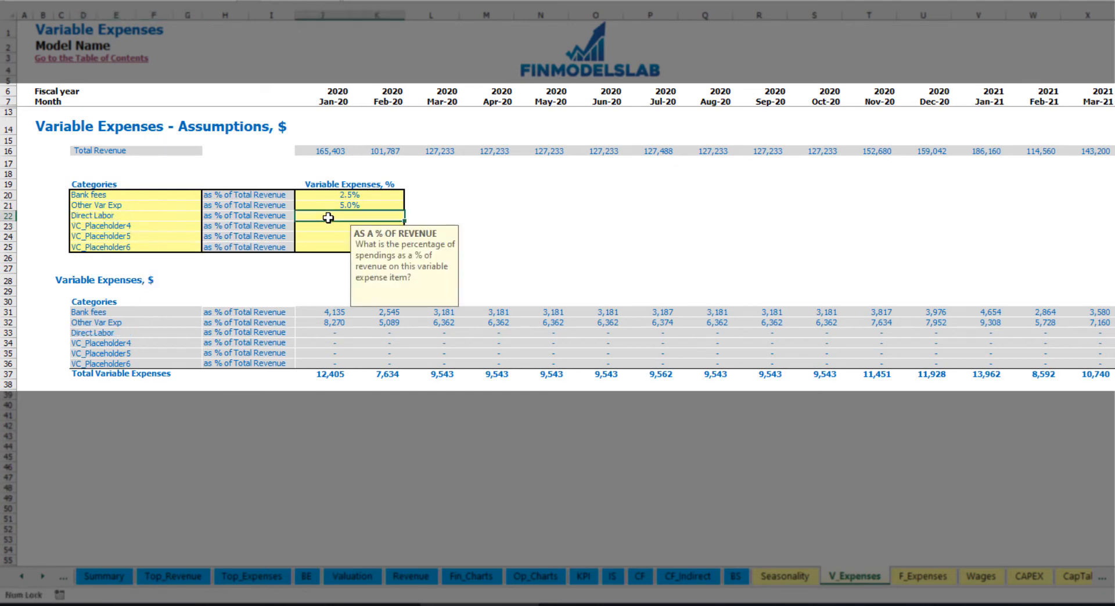
type("15")
key("Return")
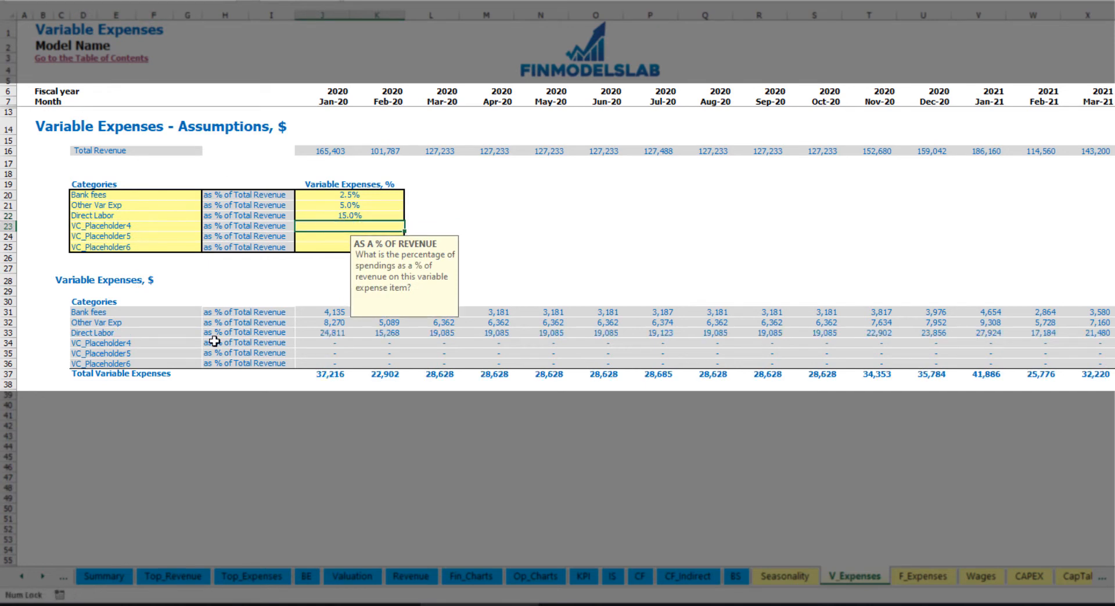
left_click(324, 310)
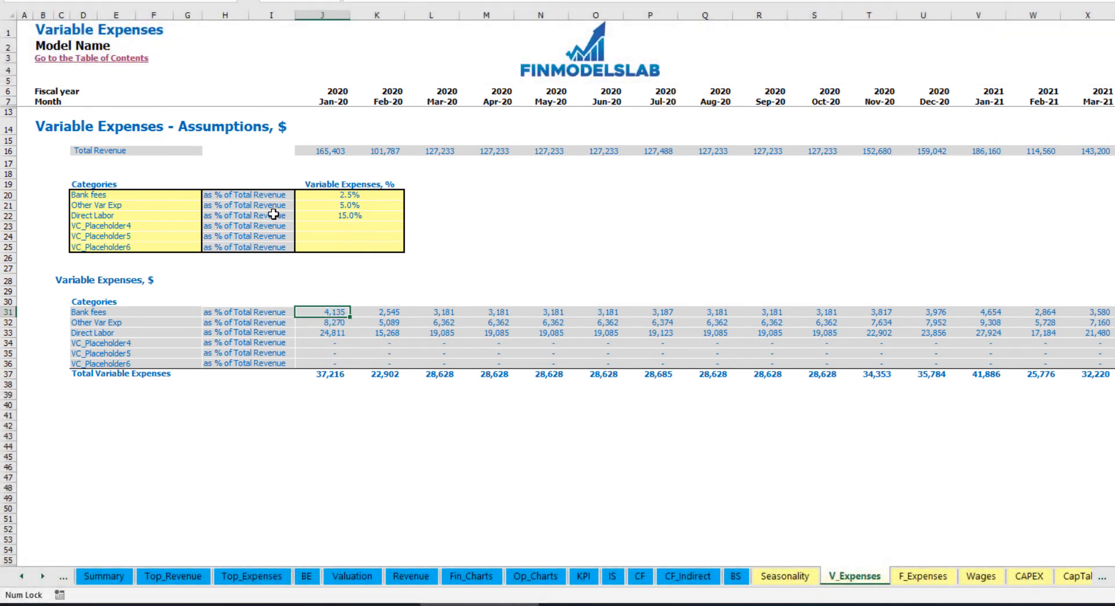
Step: Expand Total Variable Expenses on the IS sheet and examine the variable expense categories and their monthly amounts
left_click(615, 578)
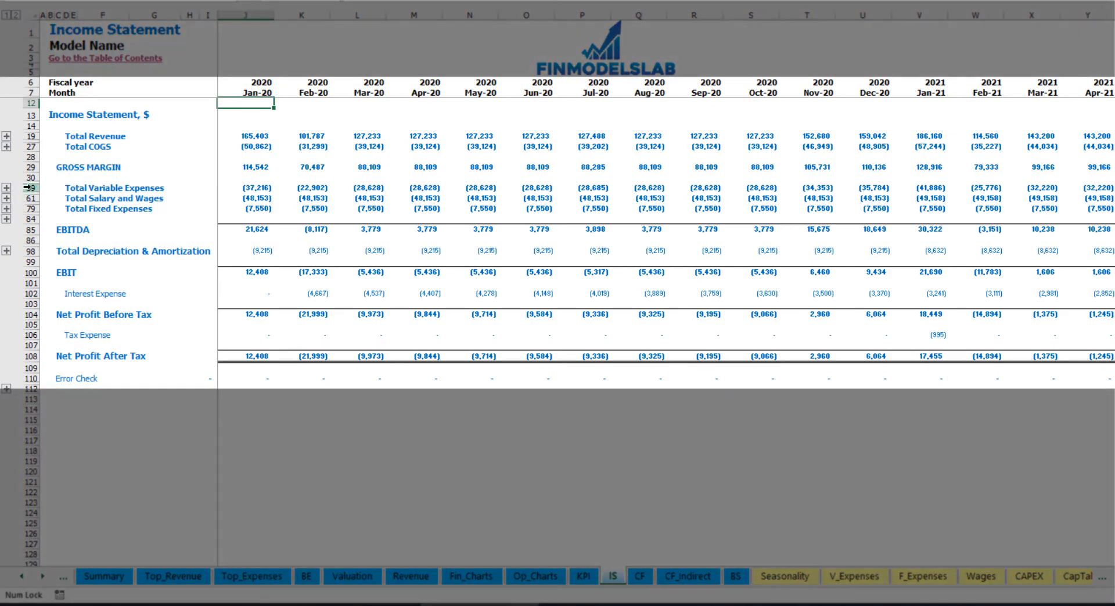
left_click(30, 188)
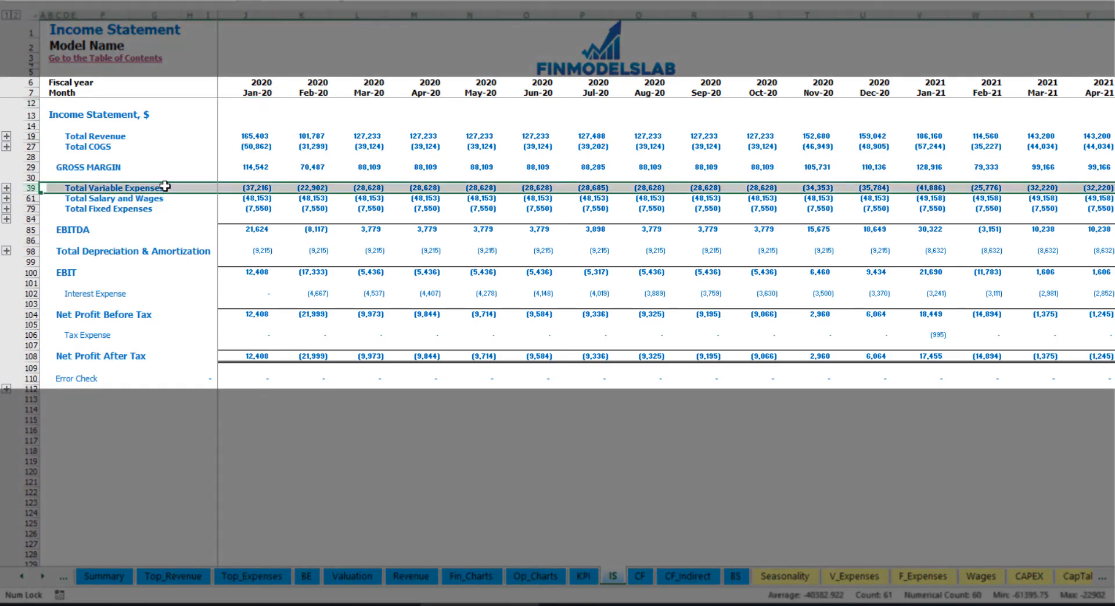
left_click(6, 188)
left_click_drag(32, 209, 45, 254)
left_click(272, 209)
left_click(396, 208)
left_click_drag(67, 209, 72, 261)
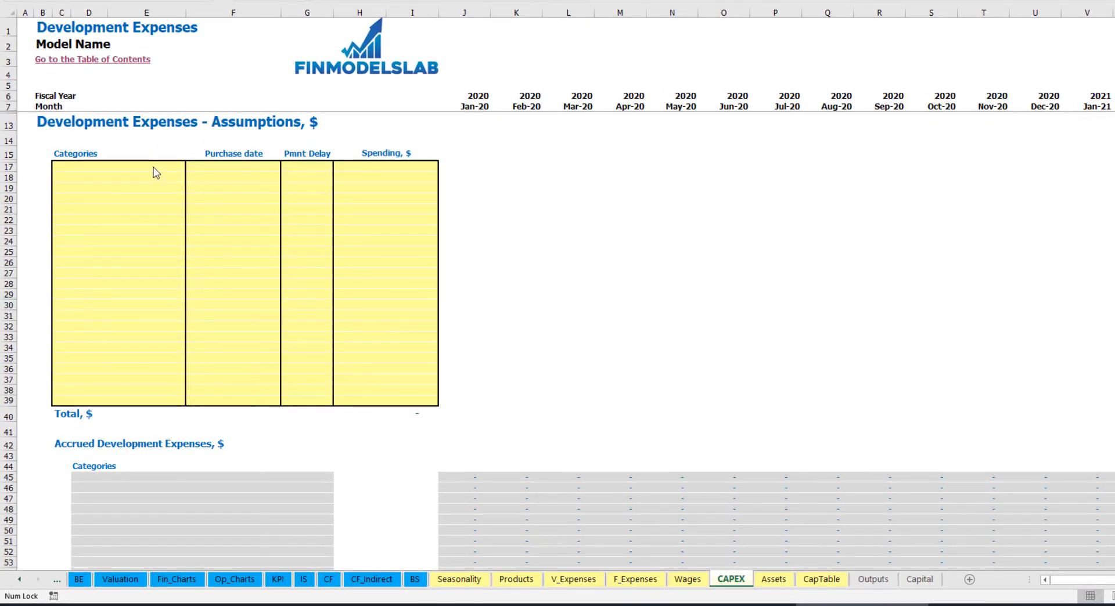
Step: Add the development expense category Office dev in the first CAPEX row with a Feb-20 purchase date
left_click(151, 167)
type("Office d")
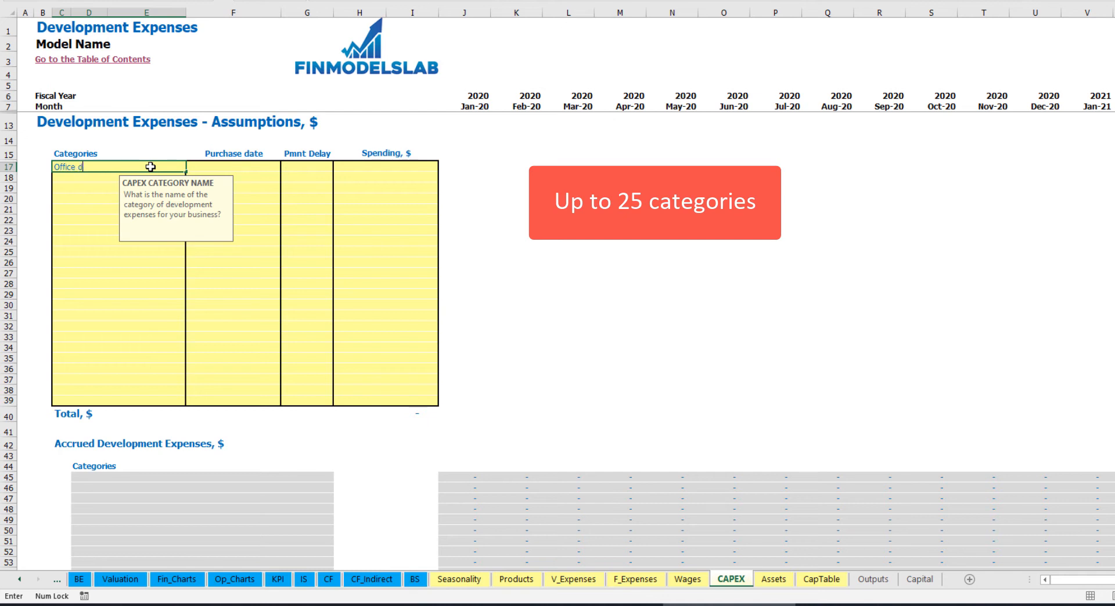
type("ev")
key("Return")
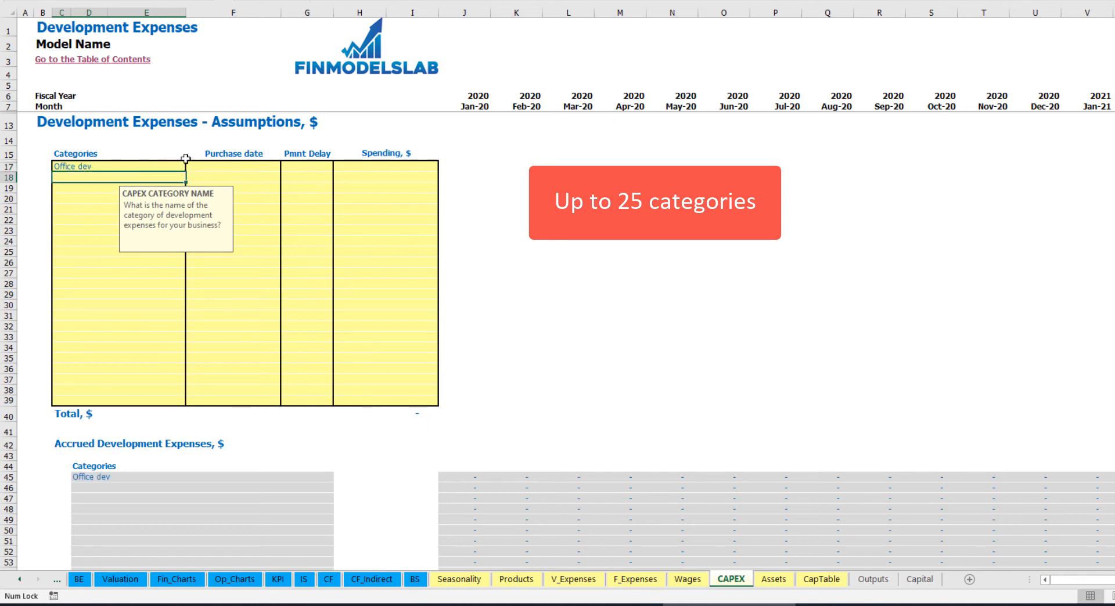
left_click(235, 165)
left_click(286, 166)
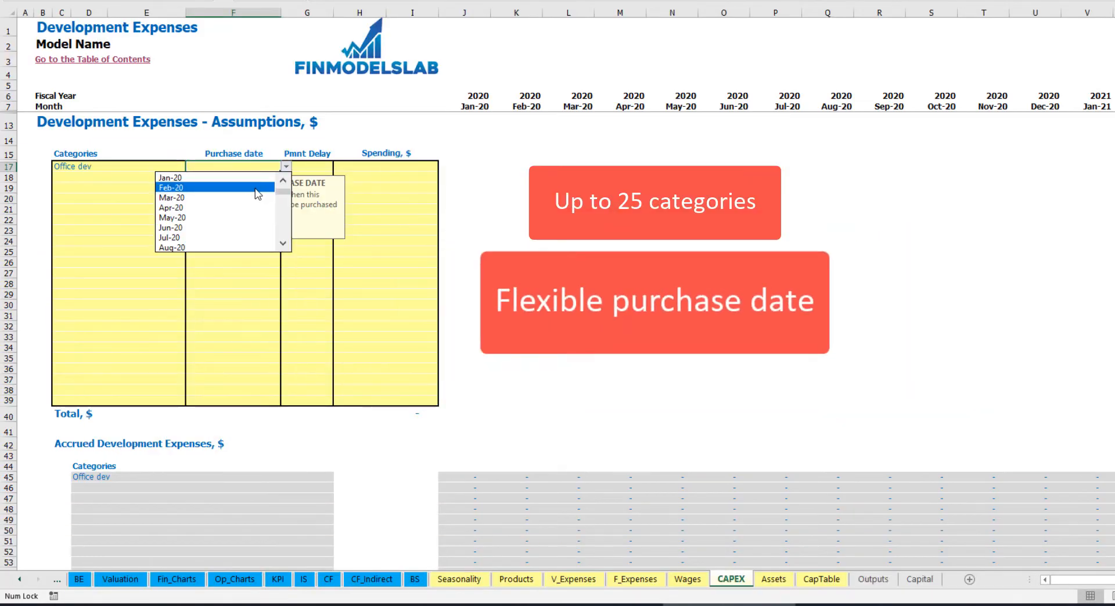
left_click(256, 187)
Step: Set the Office dev spending to 10,000 and its payment delay to 2M
left_click(371, 164)
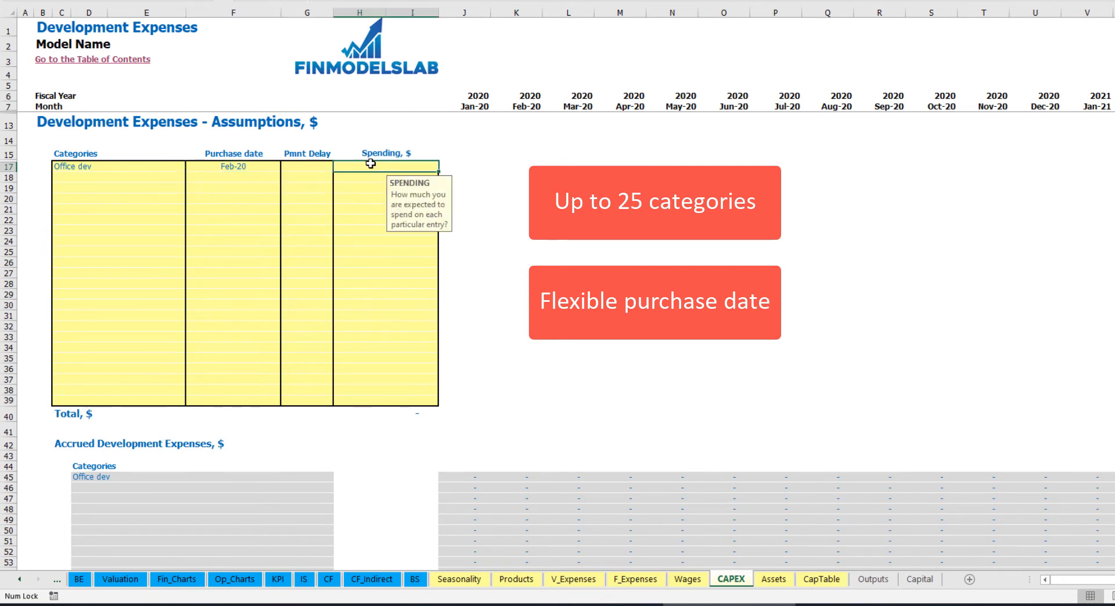
type("10,00")
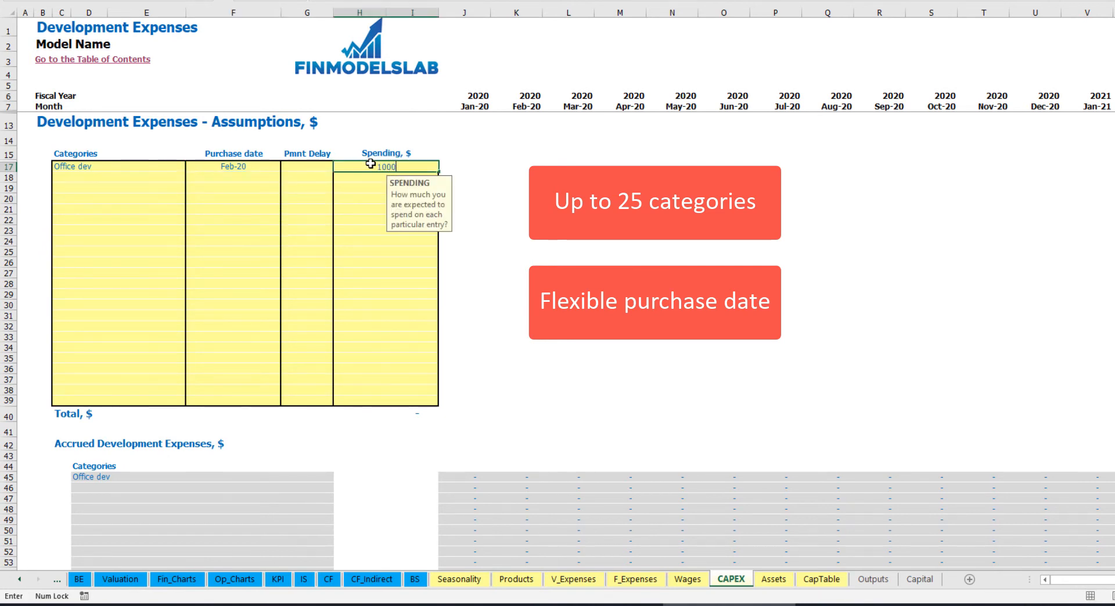
type("0")
key("Return")
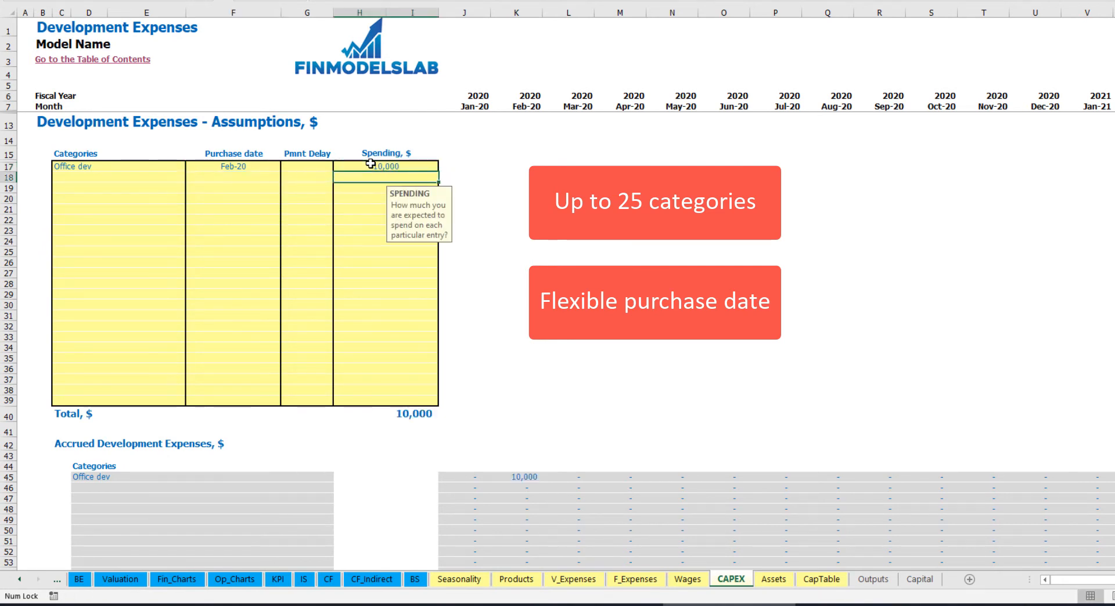
left_click(312, 167)
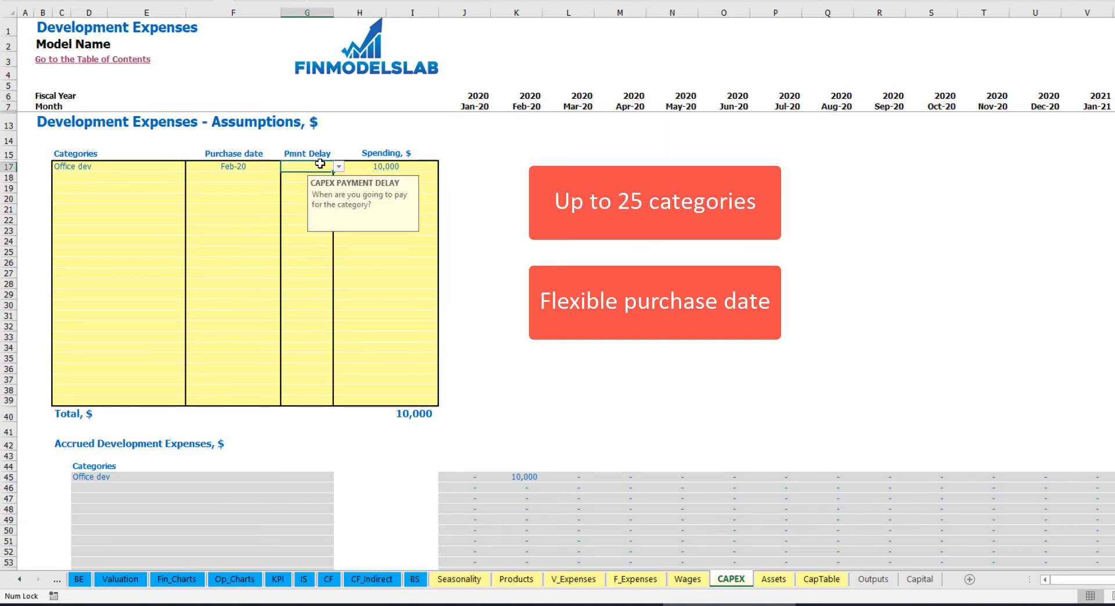
left_click(338, 166)
left_click(301, 198)
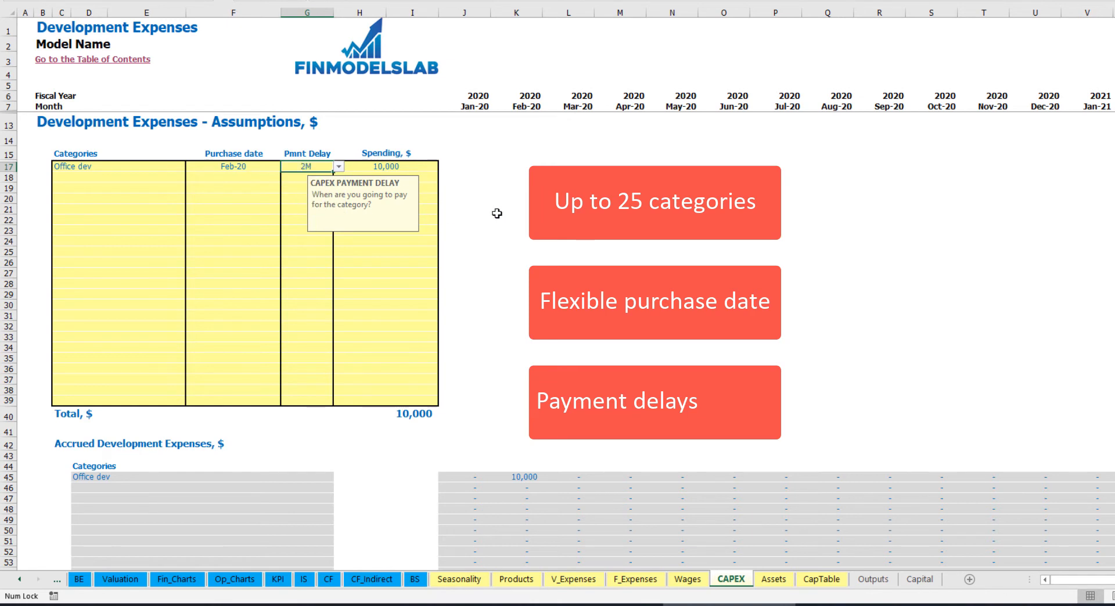
Step: Examine how the Office dev expense is scheduled in the accrued and paid development expenses and the summary on CAPEX
left_click(568, 198)
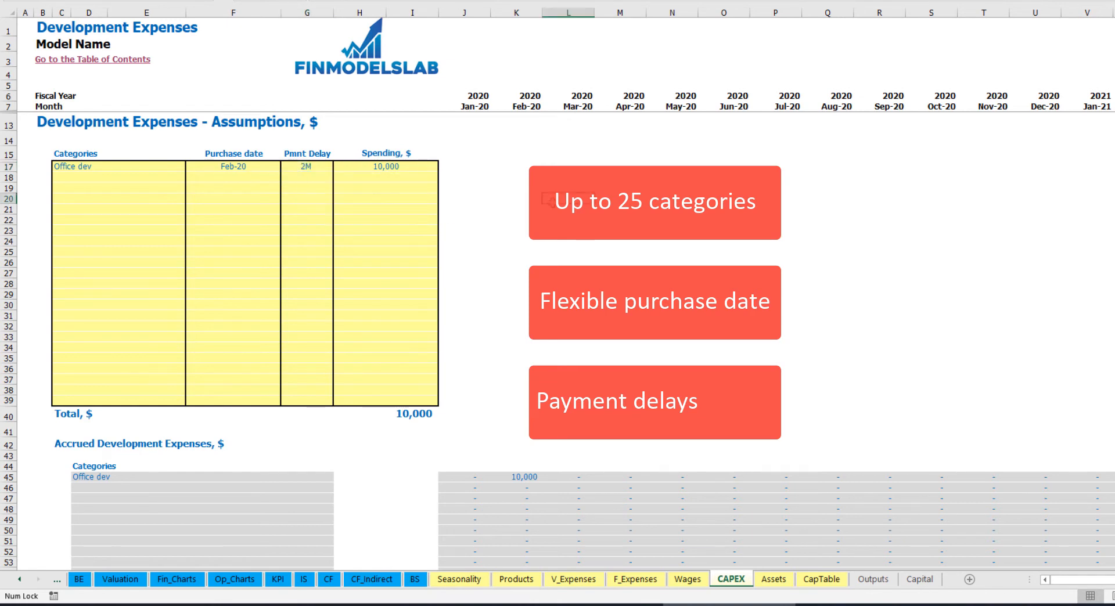
left_click(525, 477)
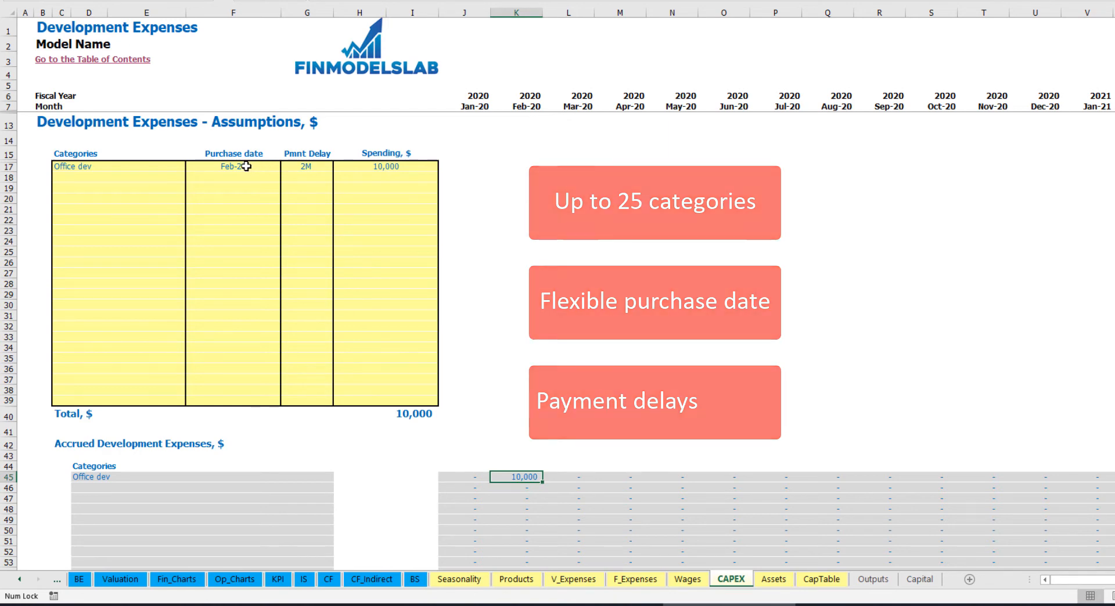
scroll(523, 254, "down", 10)
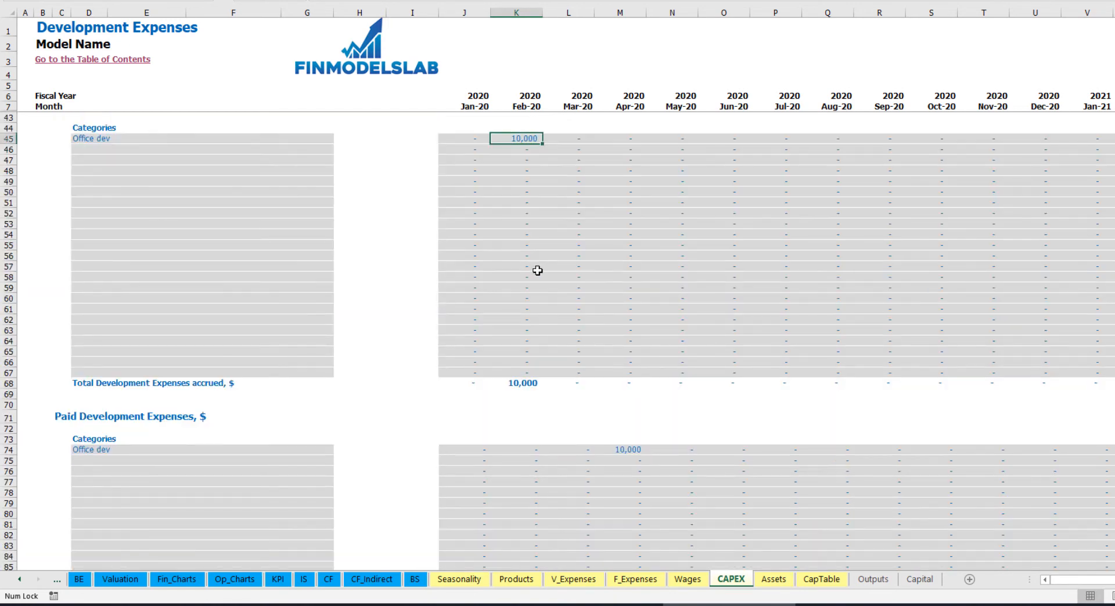
left_click(621, 450)
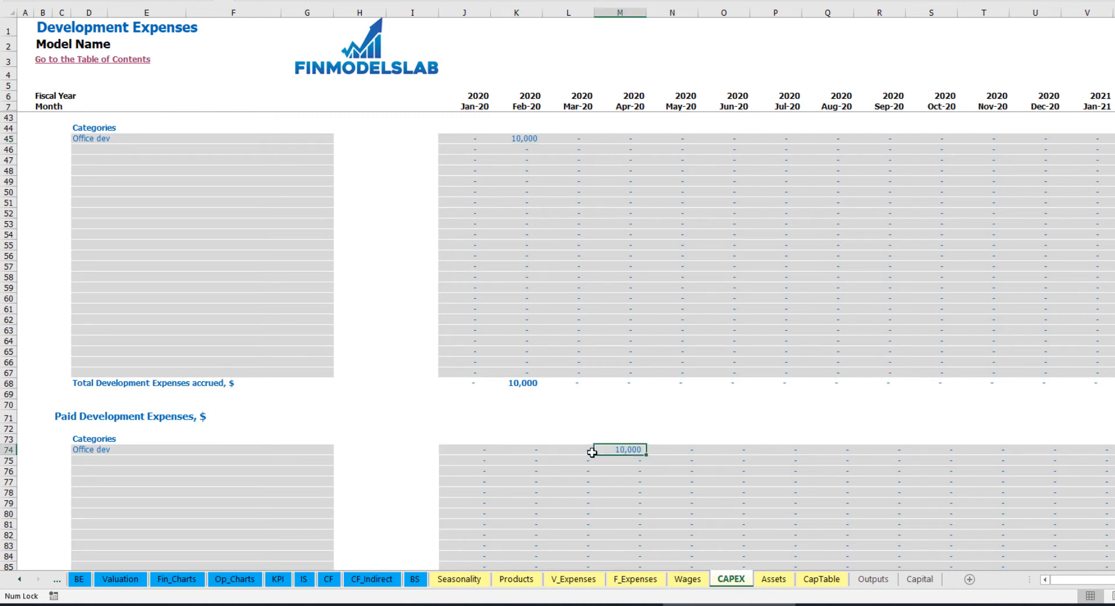
scroll(598, 449, "down", 13)
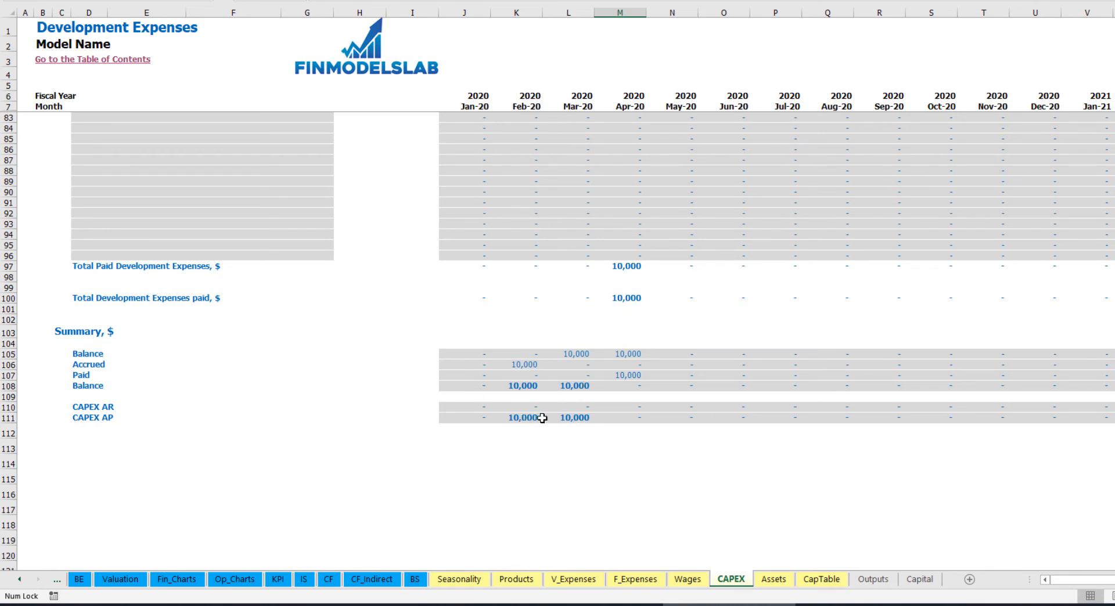
Step: Add the development expense category Other dev exp in the second CAPEX row with a Mar-20 purchase date
scroll(576, 340, "up", 20)
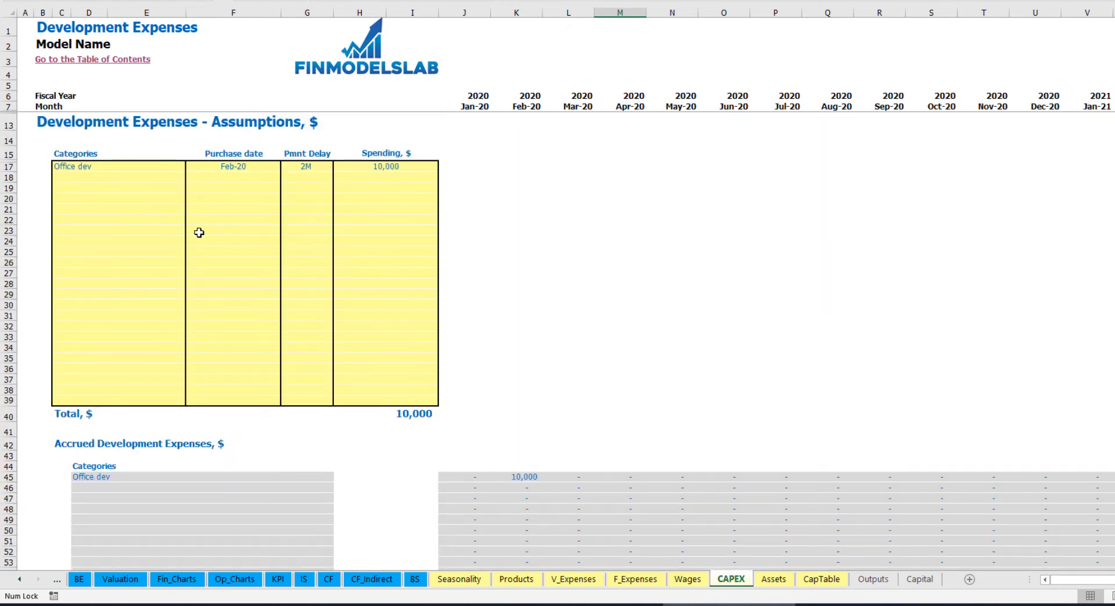
left_click(99, 176)
type("O")
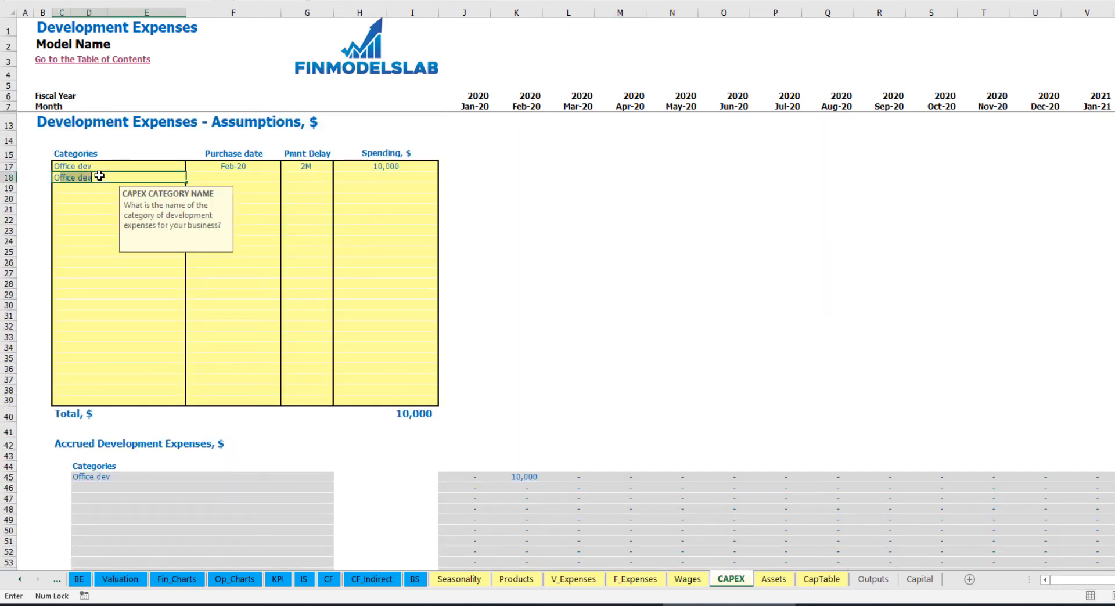
type("ther dev exp")
key("Return")
left_click(259, 176)
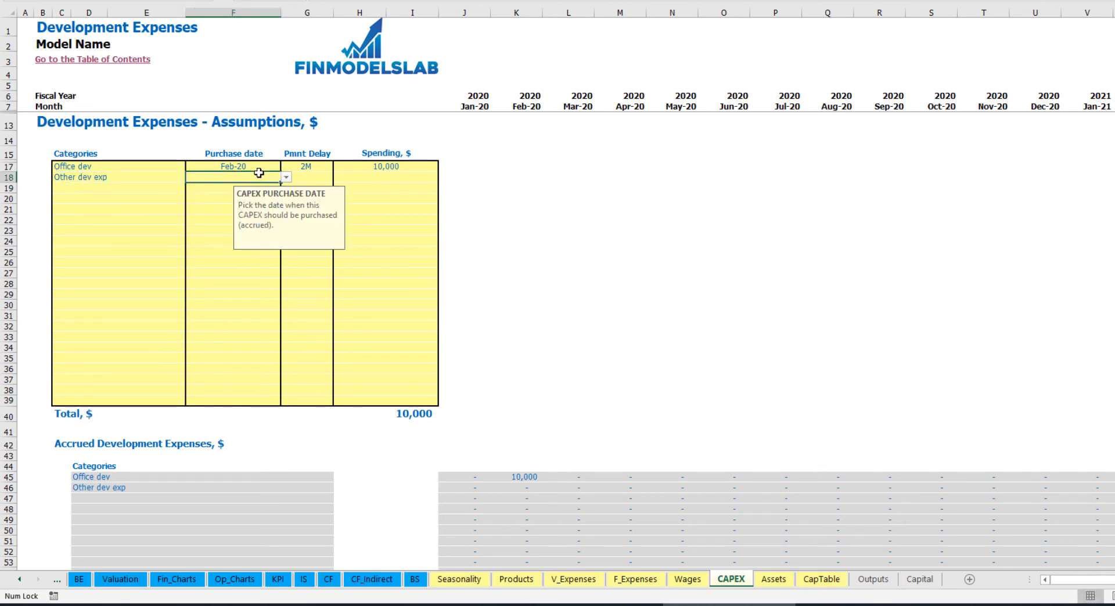
left_click(287, 177)
left_click(256, 207)
Step: Set the Other dev exp spending to 5,000 and its payment delay to 0M
left_click(369, 179)
type("5000")
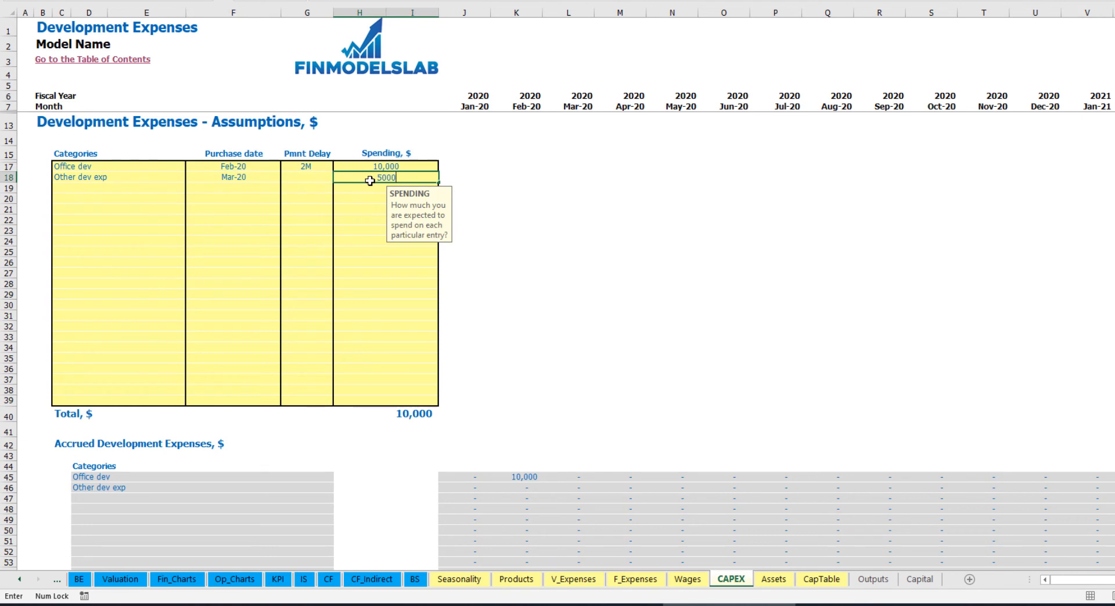
key("Return")
left_click(318, 180)
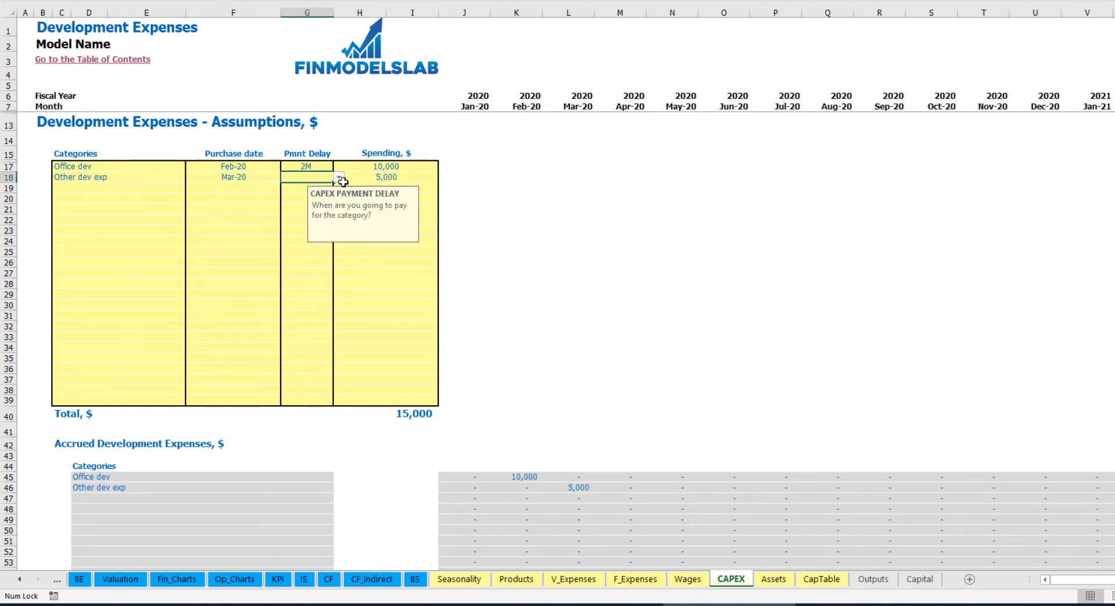
left_click(338, 177)
left_click(316, 196)
Step: Check the accrued and paid months of Other dev exp and the total spending on the CAPEX sheet
scroll(562, 449, "down", 3)
left_click(581, 375)
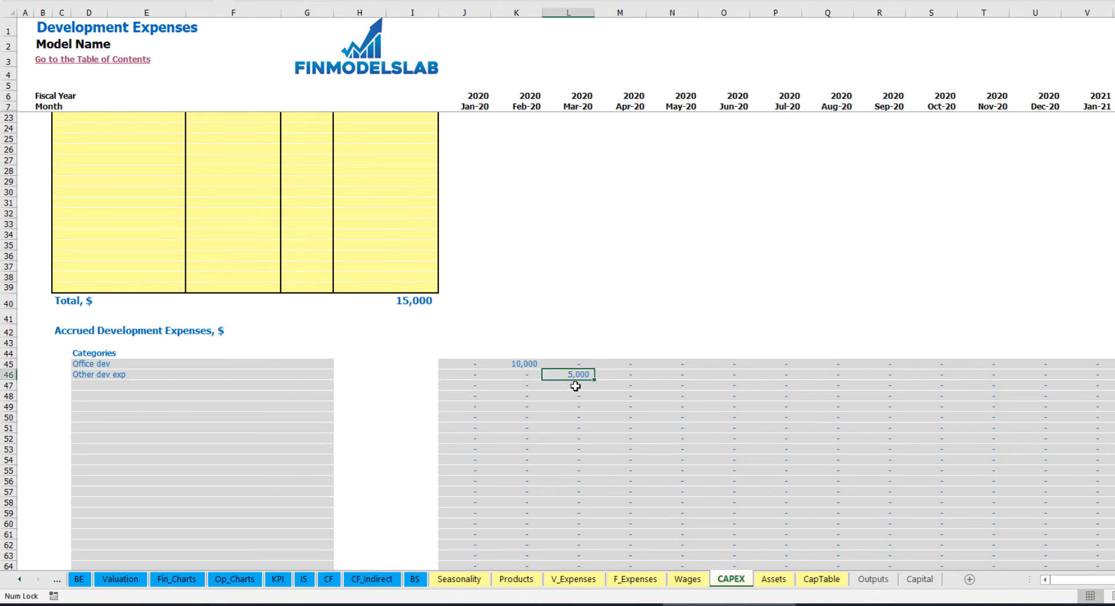
scroll(578, 374, "down", 10)
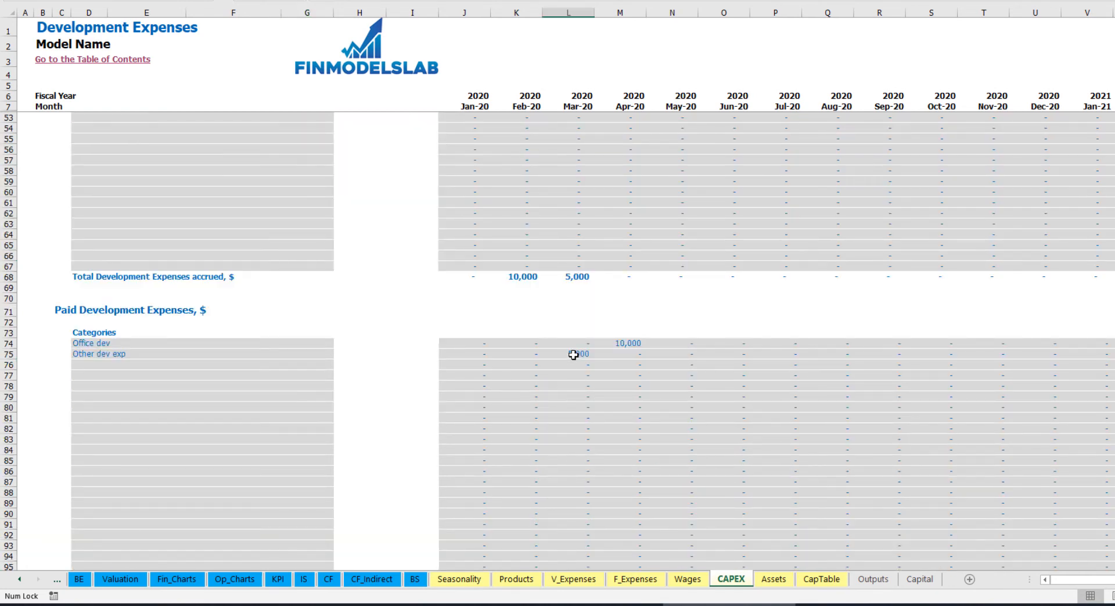
scroll(573, 355, "up", 13)
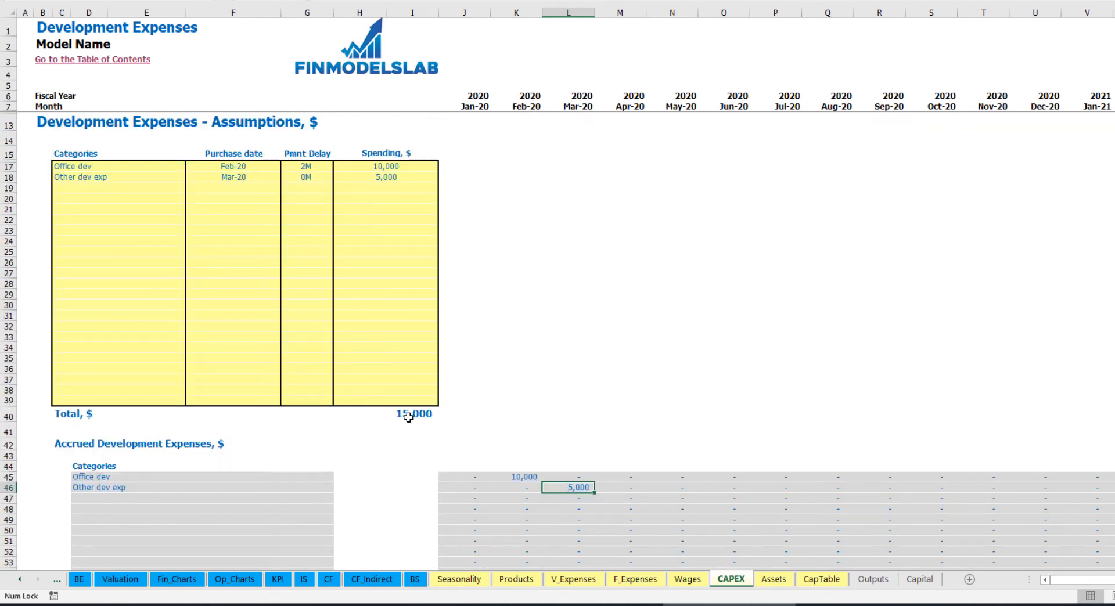
Step: On the Assets sheet, examine the Development Expenses book depreciation, capital expenditure and closing net book value
left_click(773, 579)
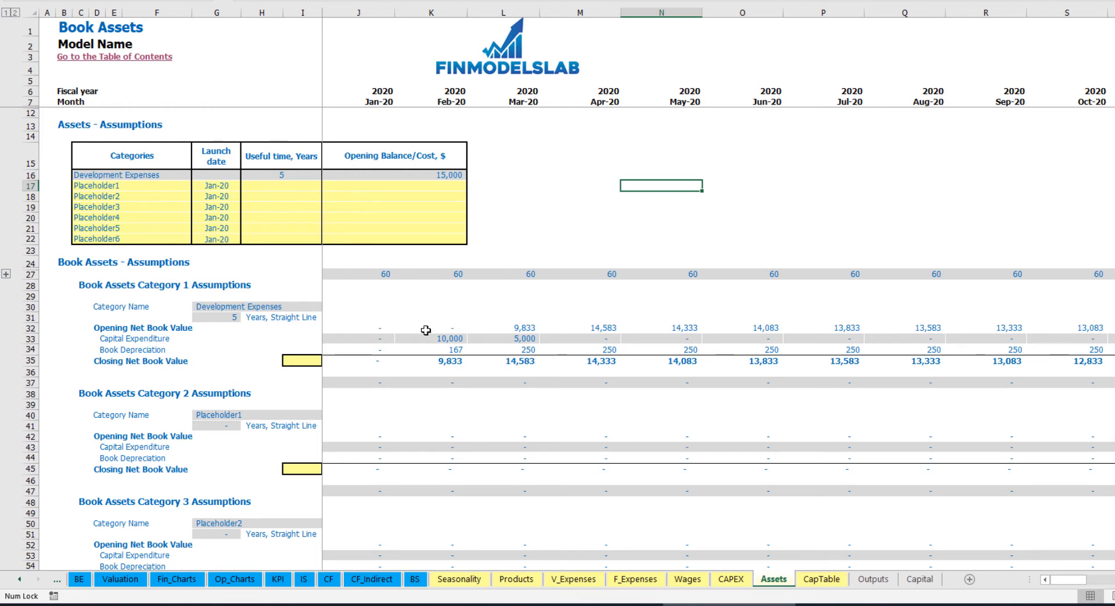
left_click(27, 349)
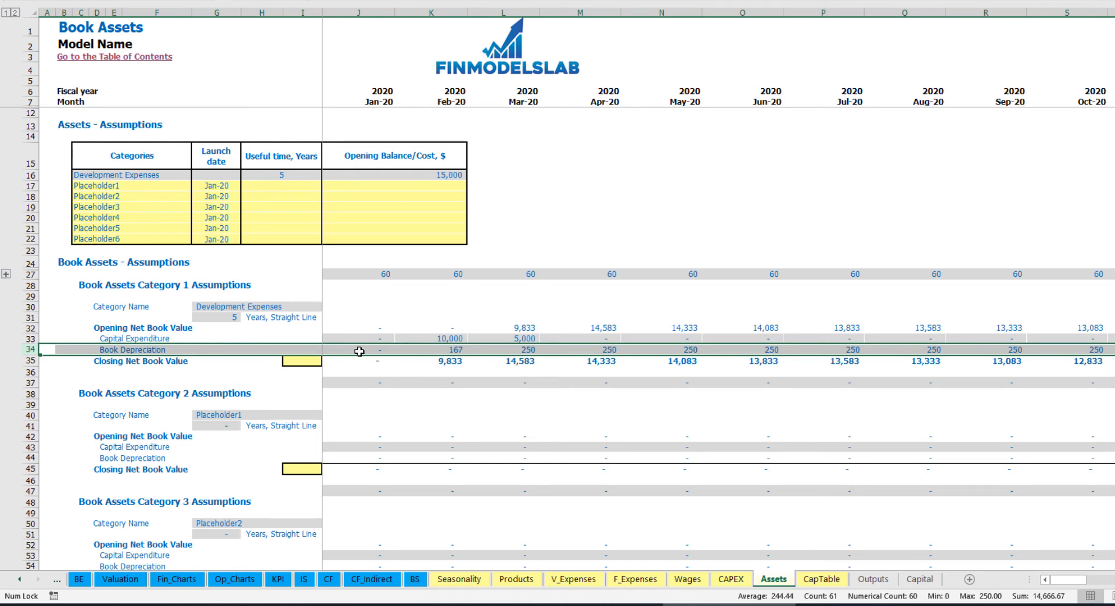
left_click_drag(356, 340, 632, 336)
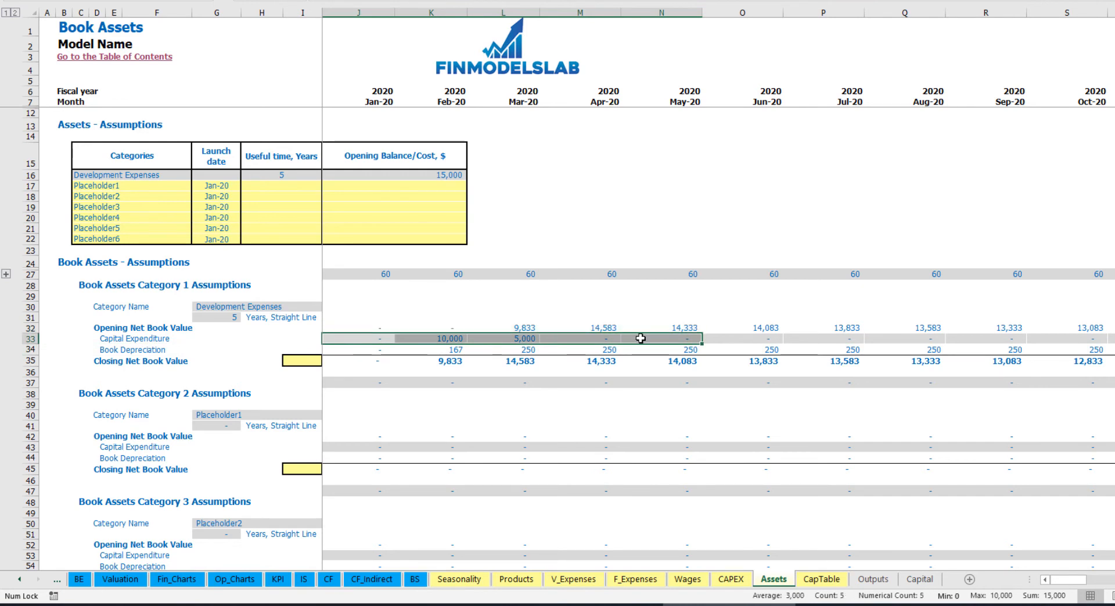
left_click(378, 364)
left_click_drag(378, 363, 711, 365)
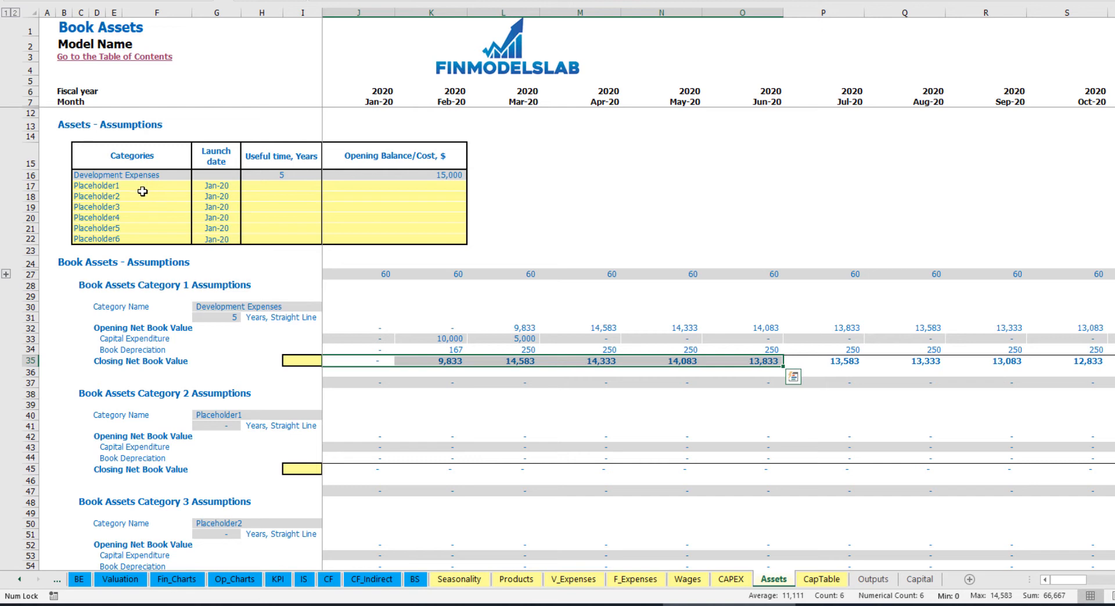
Step: Rename the Placeholder1 asset category as Other assets and set its useful time to 10 years
left_click(149, 183)
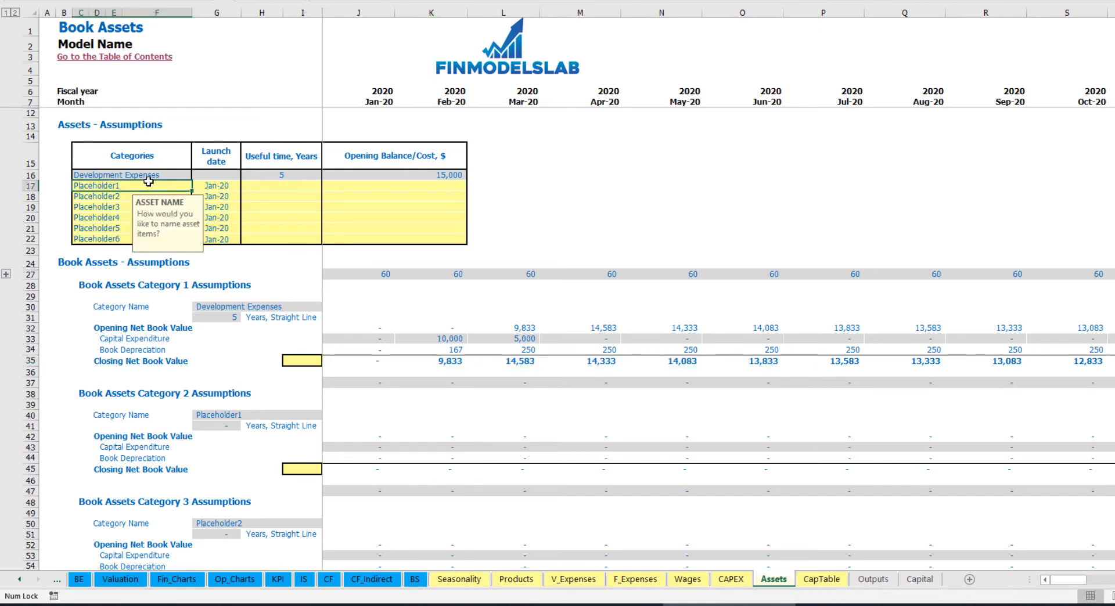
type("Other assetssesssets")
key("Return")
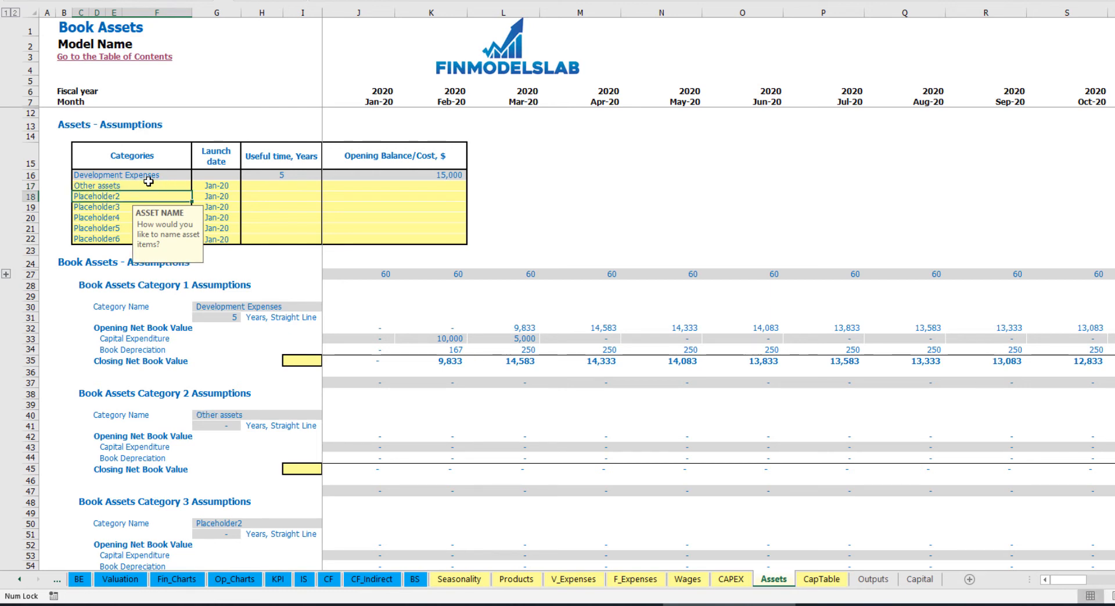
left_click(310, 185)
type("1")
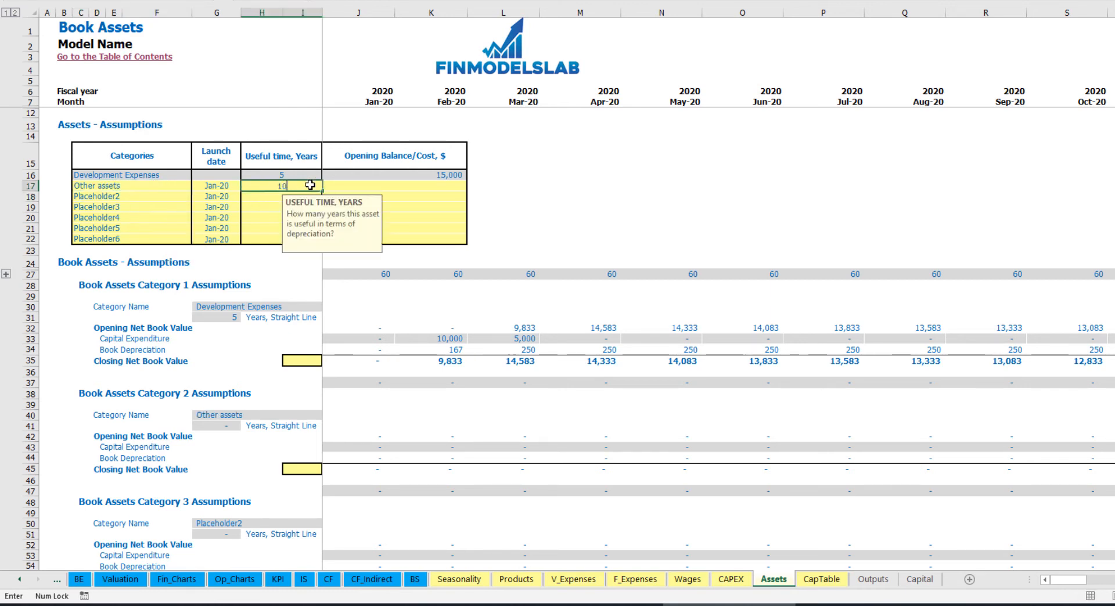
type("0")
Step: Set the Other assets opening balance/cost to 25,000 and its launch date to Apr-20
left_click(398, 187)
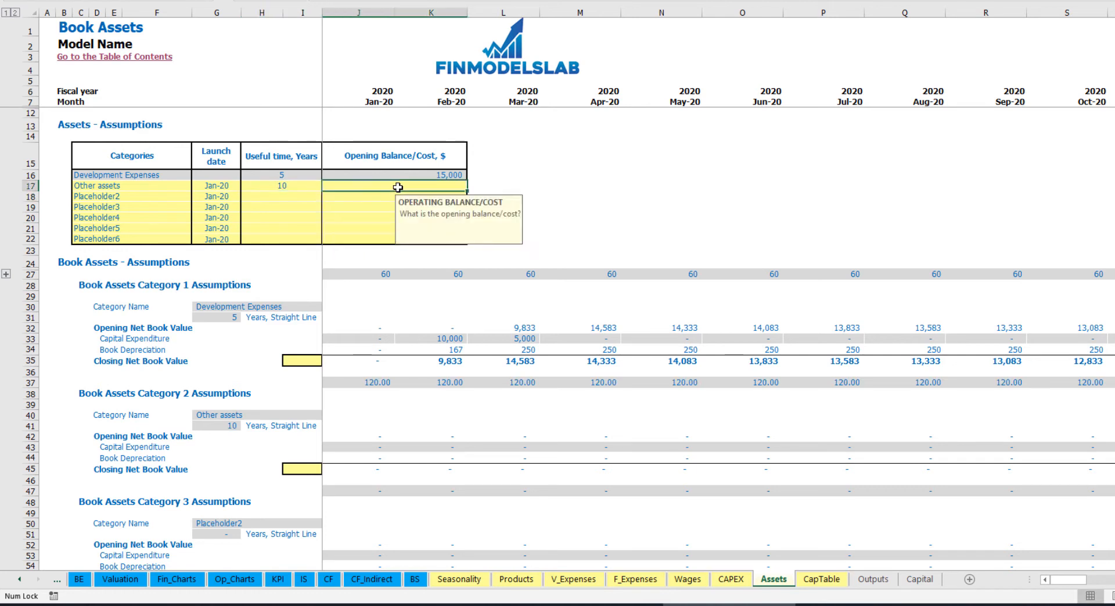
type("25,")
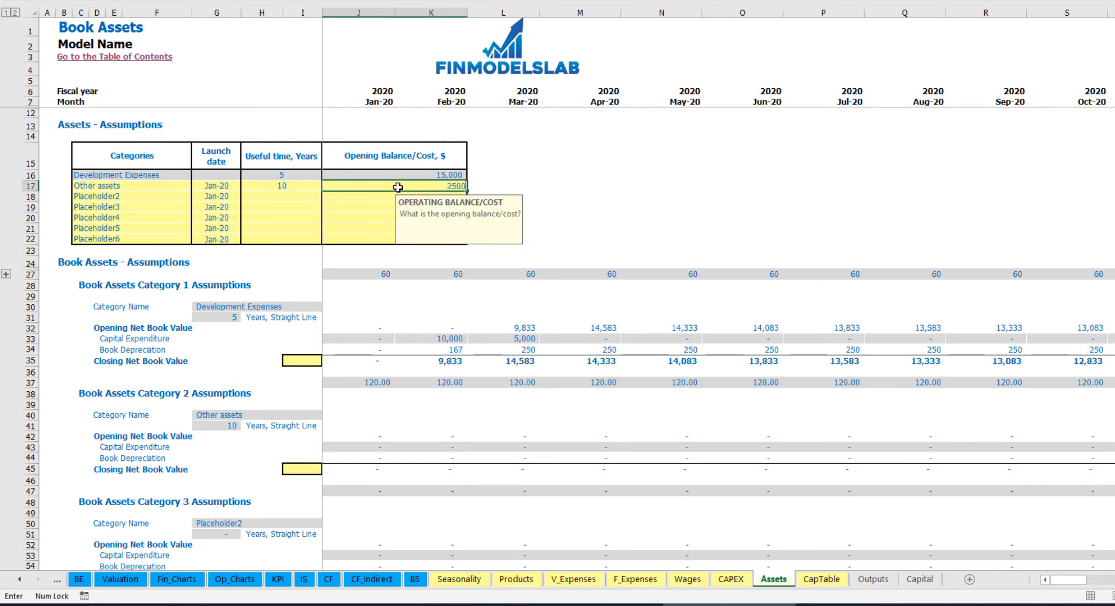
type("000")
key("Return")
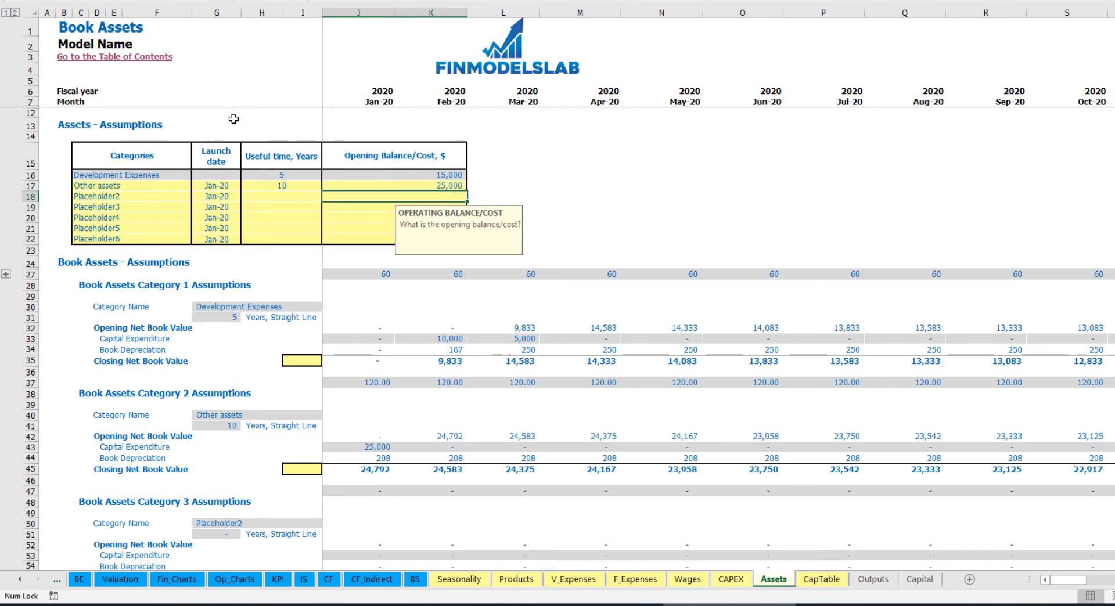
left_click(225, 186)
left_click(245, 187)
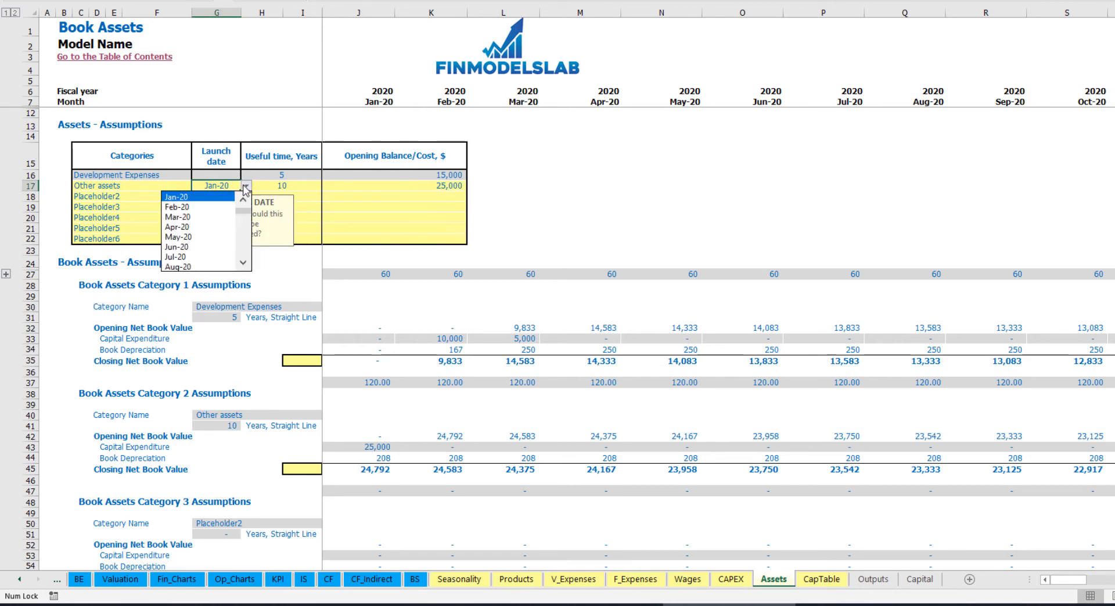
left_click(217, 227)
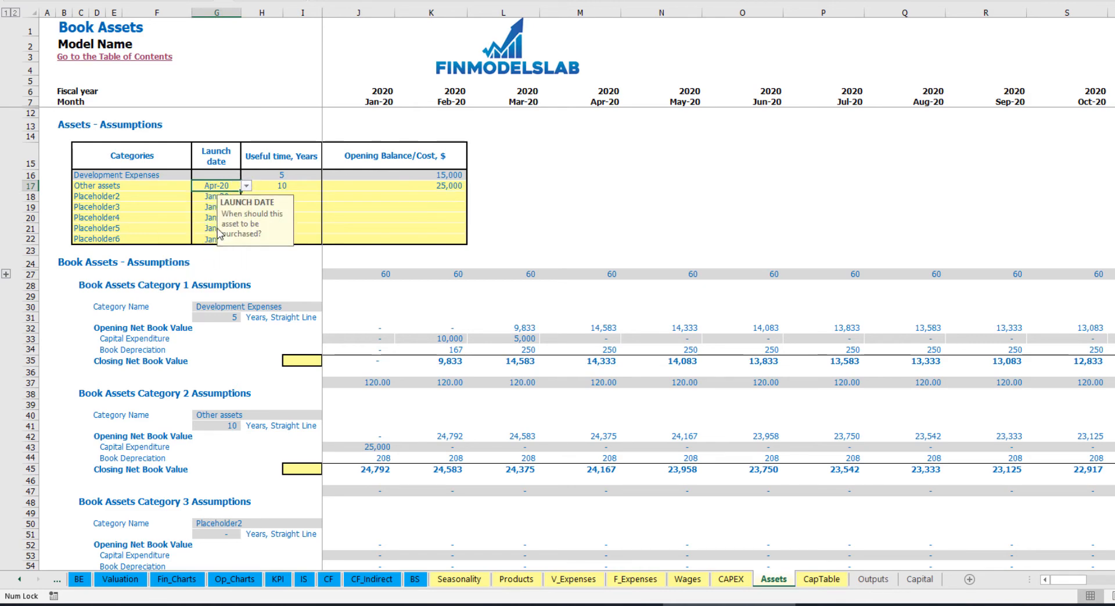
Step: Examine the monthly capital expenditure, book depreciation and closing net book value of Other assets
left_click(602, 449)
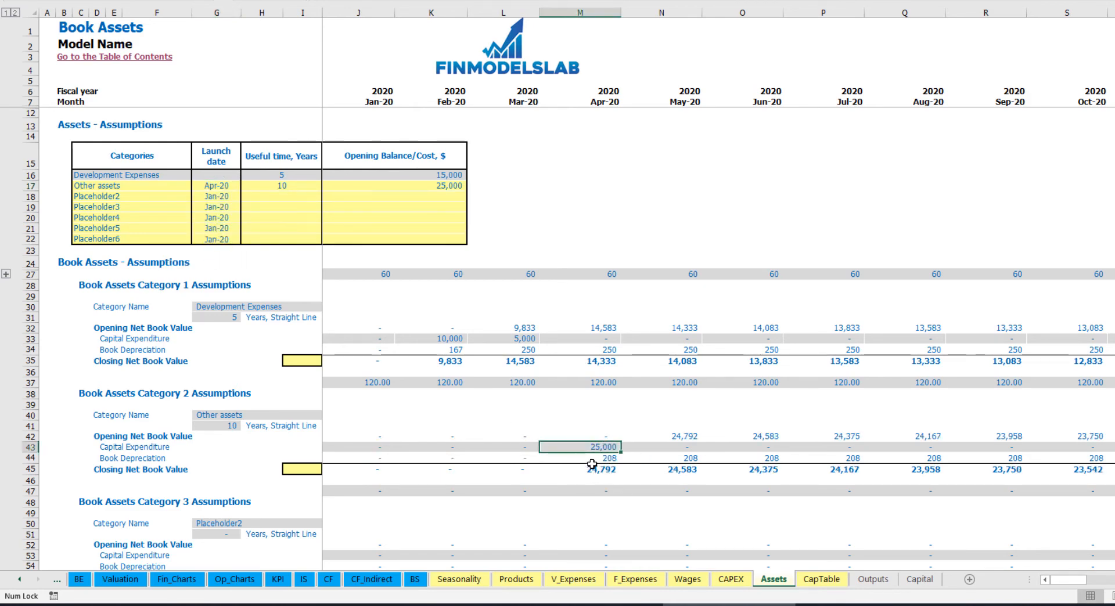
left_click_drag(610, 458, 824, 456)
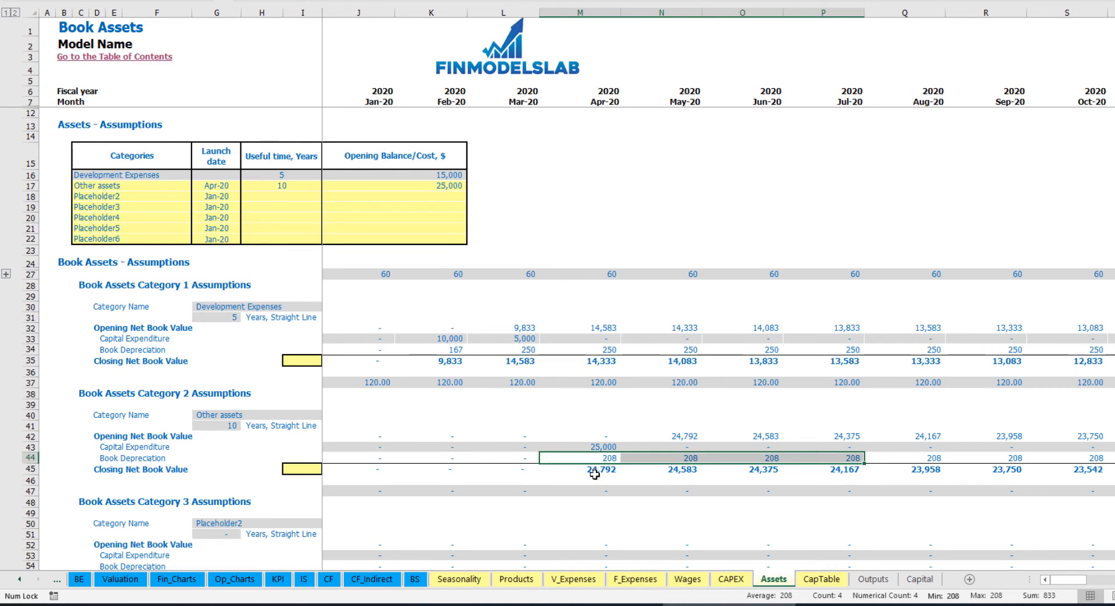
left_click_drag(610, 472, 877, 468)
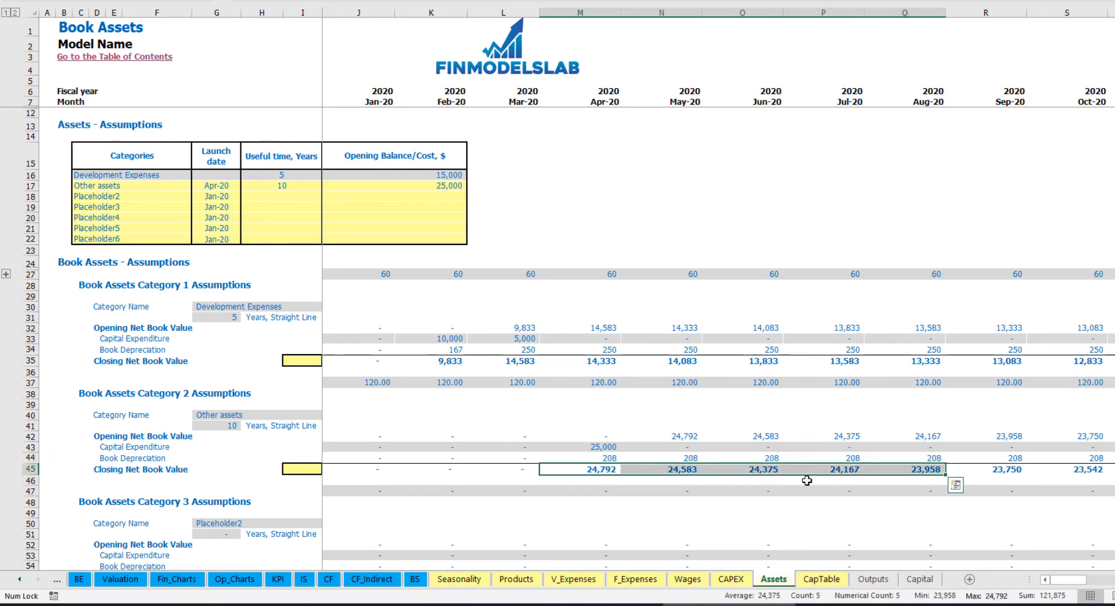
Step: Review the asset effects on the IS, CF and BS sheets, including the Fixed Assets, CAPEX Prepayment and CAPEX Payable rows
left_click(305, 580)
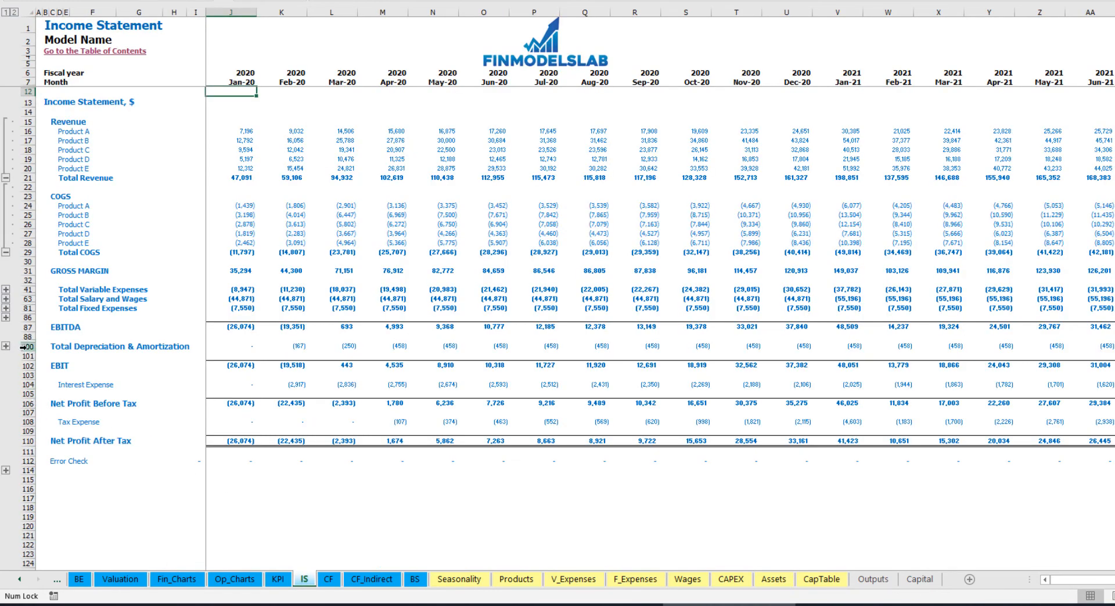
left_click(329, 580)
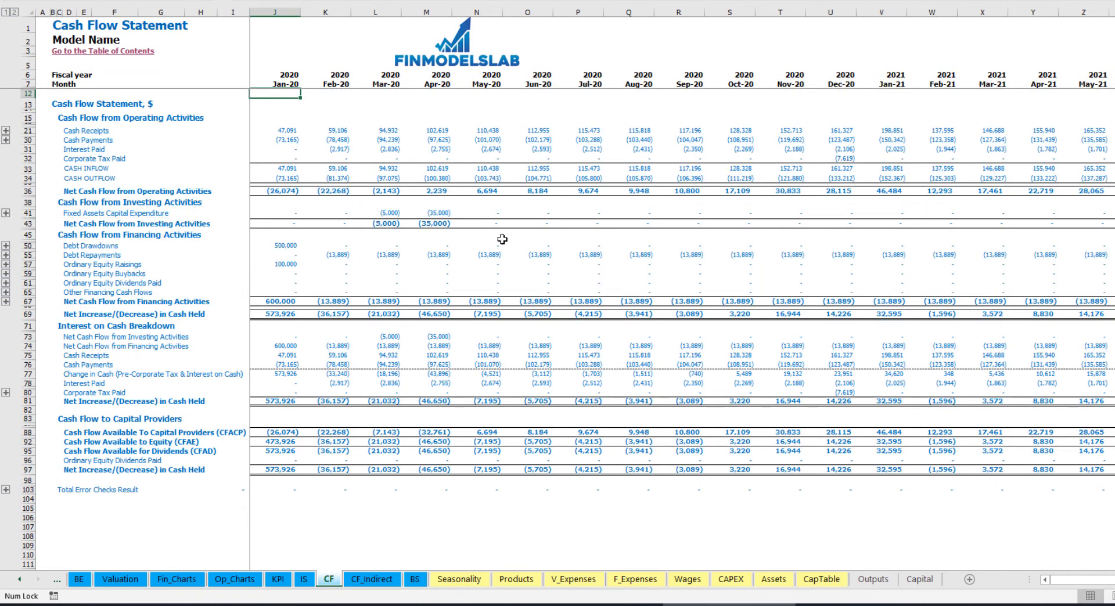
left_click(414, 580)
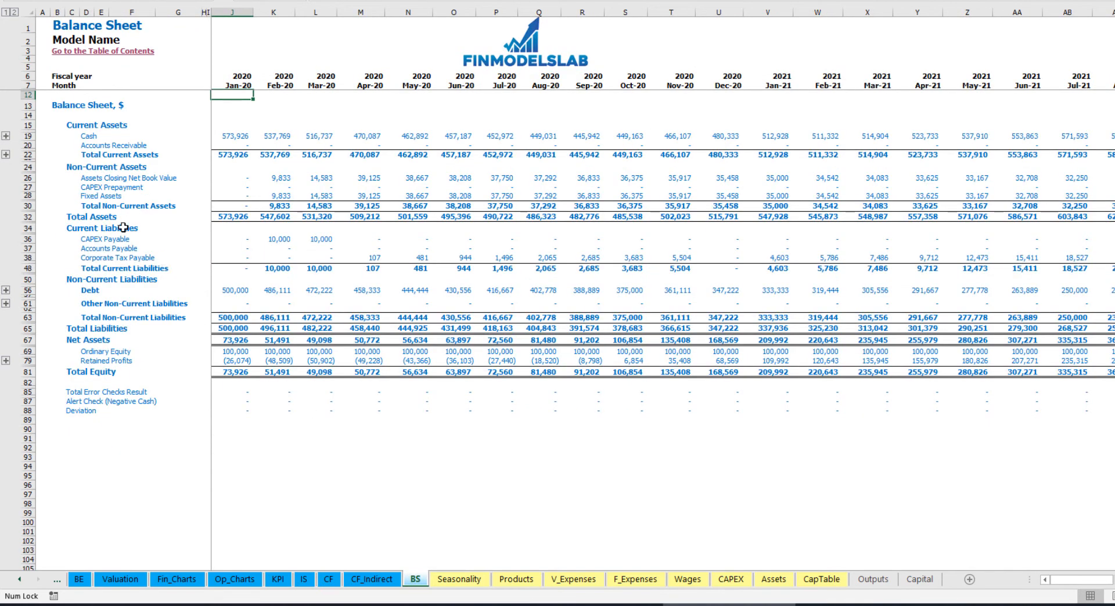
left_click(28, 196)
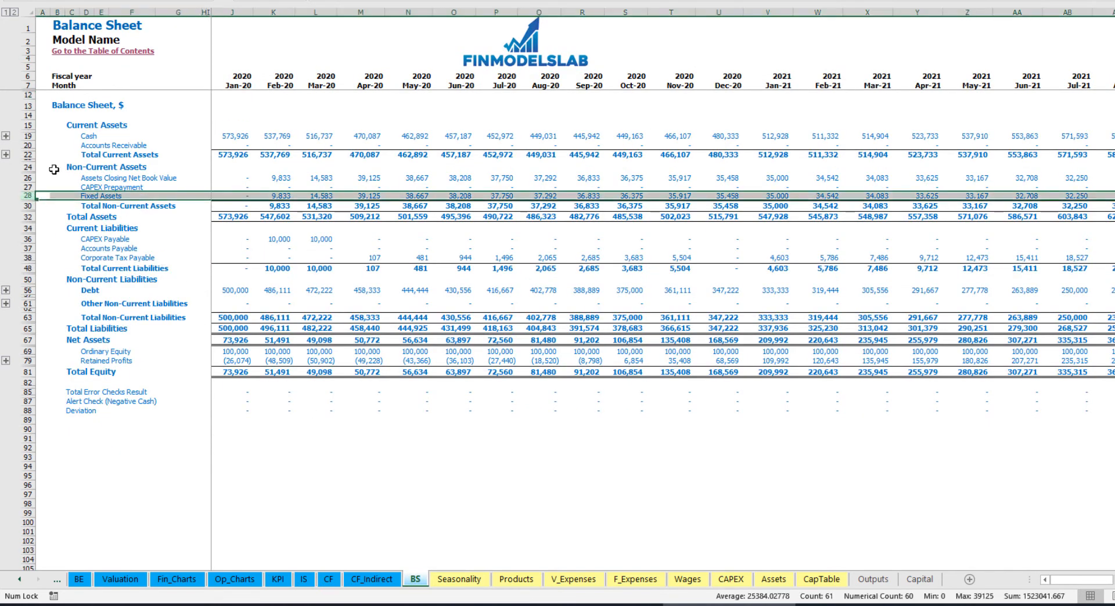
left_click(26, 187)
left_click(27, 239)
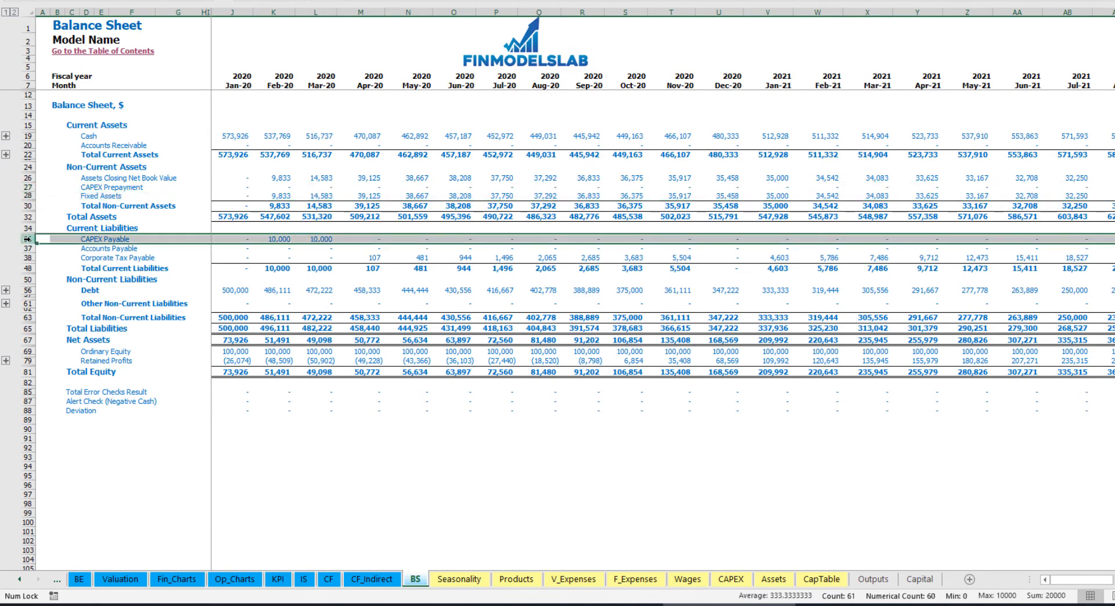
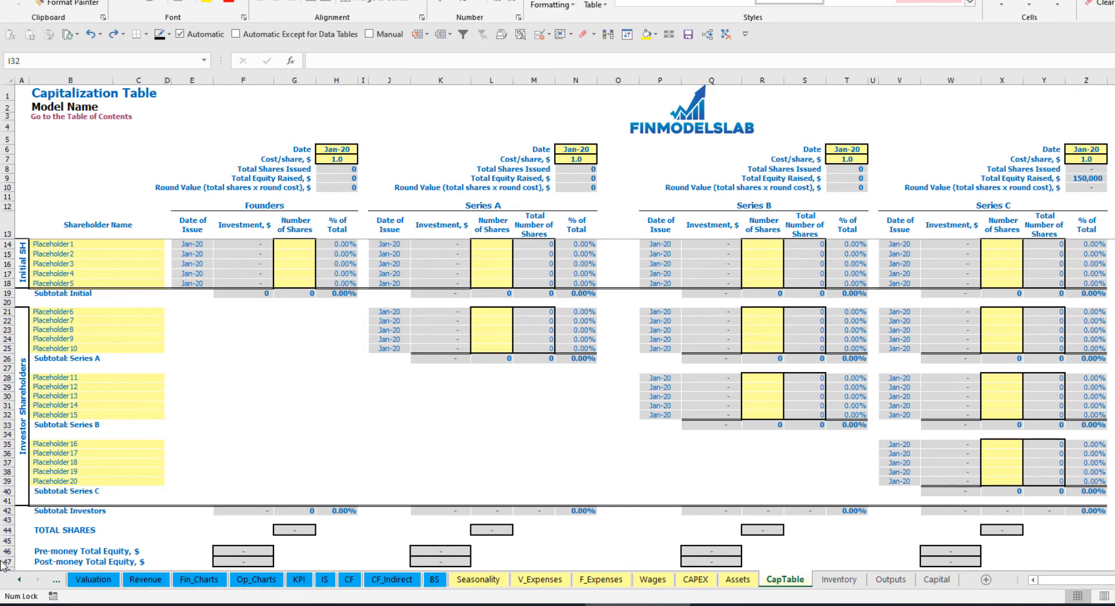
Step: Rename the first two initial shareholders in the capitalization table as Founder 1 and Founder 2
left_click(56, 243)
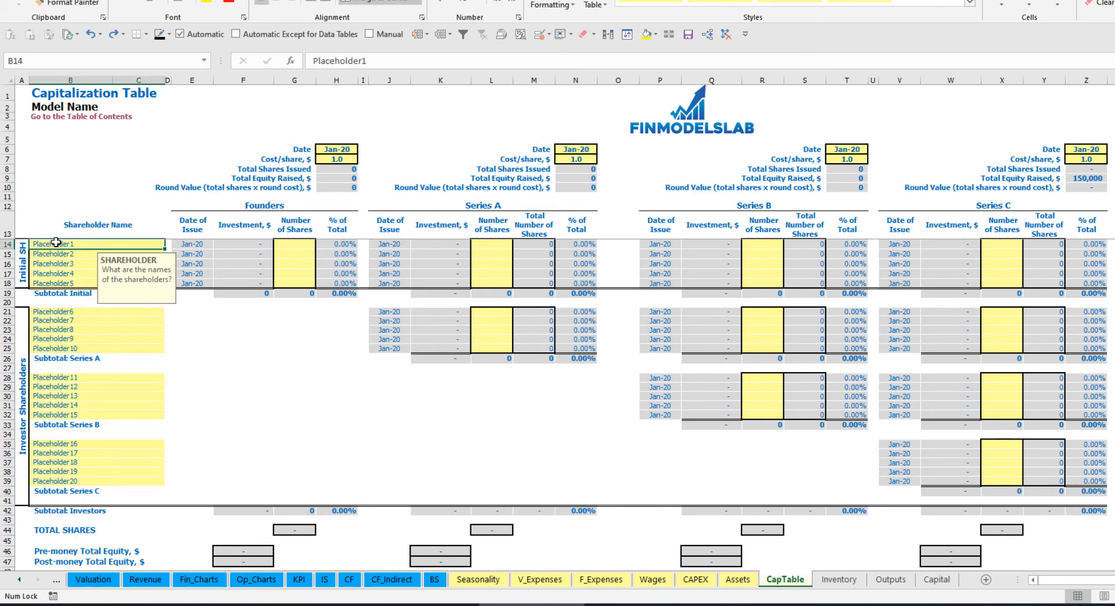
type("Founder 1")
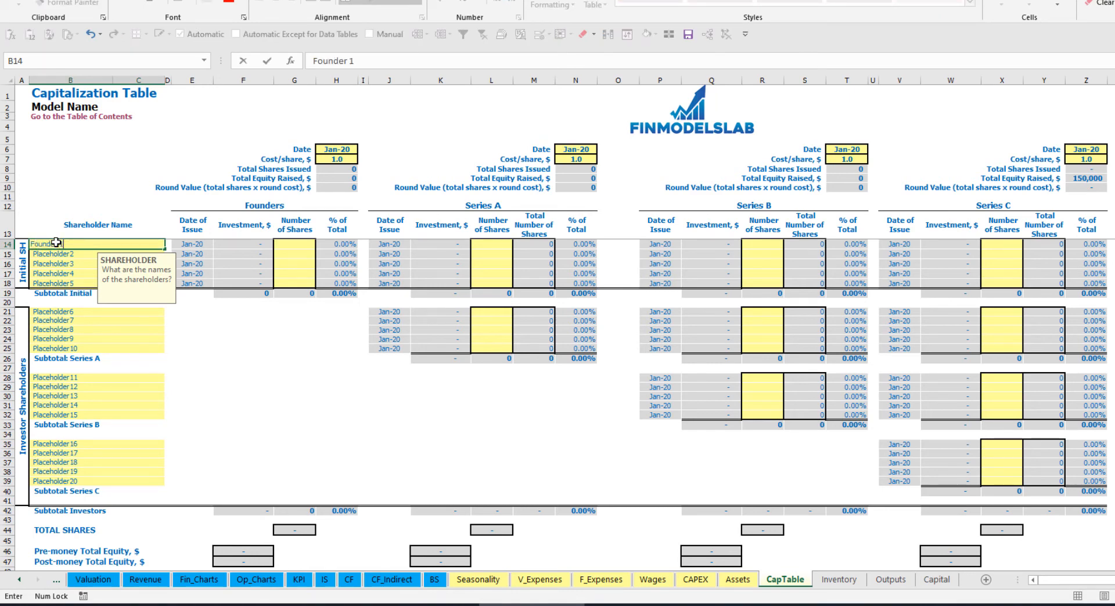
key("ctrl+Return")
key("ctrl+c")
key("Down")
key("ctrl+v")
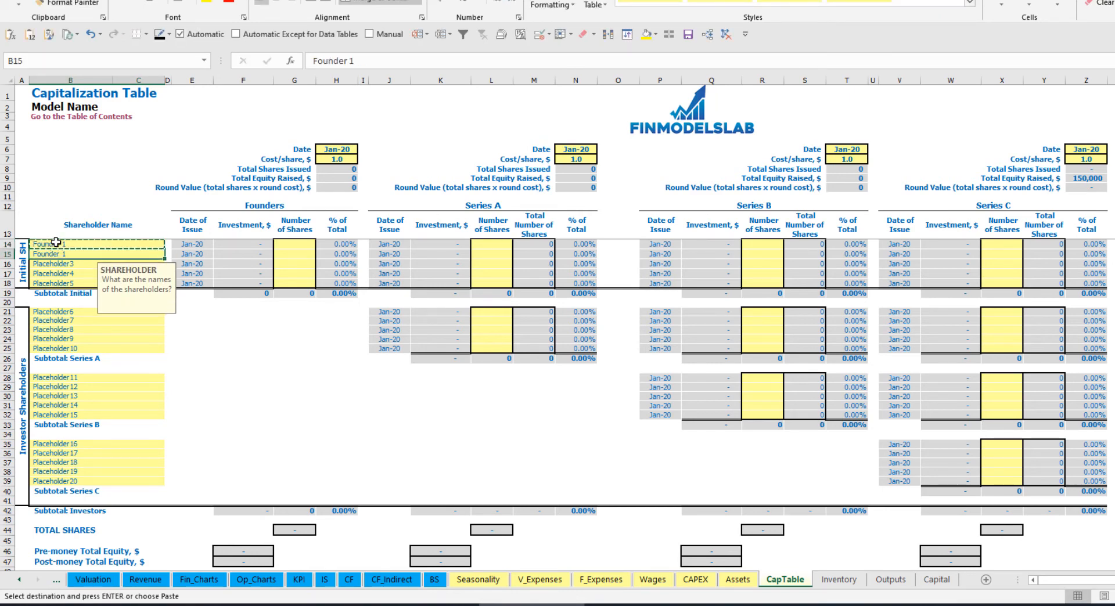
left_click(369, 62)
key("BackSpace")
type("2")
key("Return")
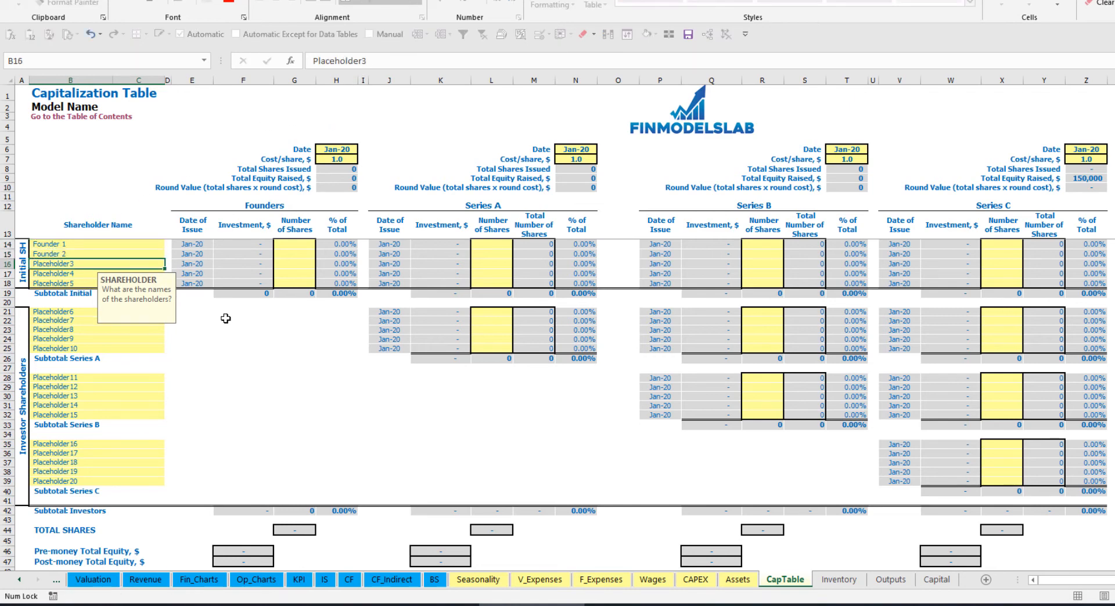
Step: Enter 10,000 shares for Founder 1 and 20,000 shares for Founder 2 in the Founders round
left_click(117, 244)
left_click(295, 244)
type("10000")
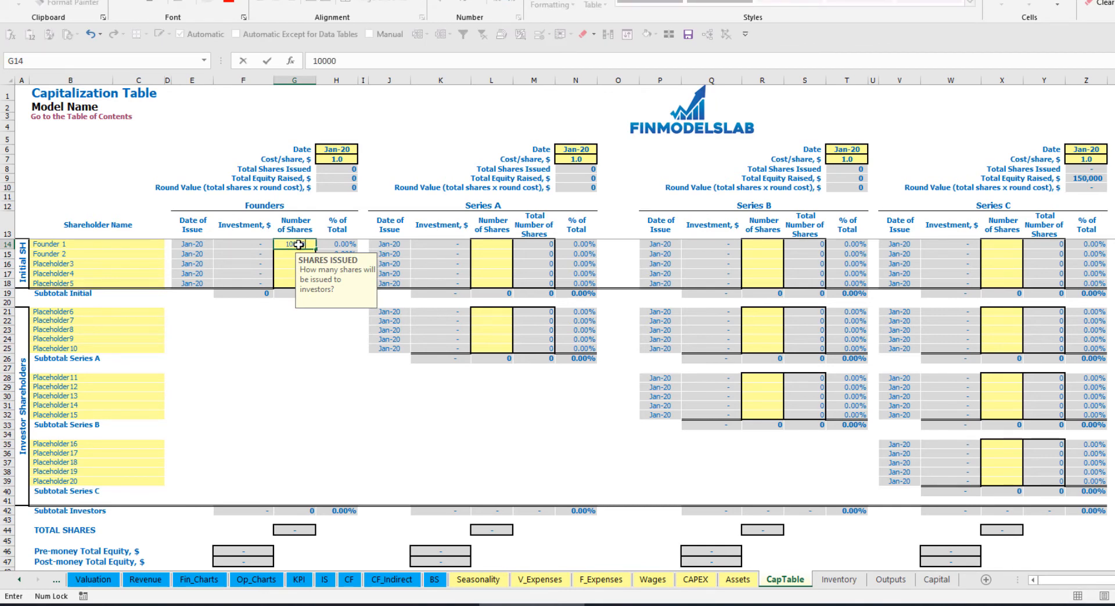
key("Return")
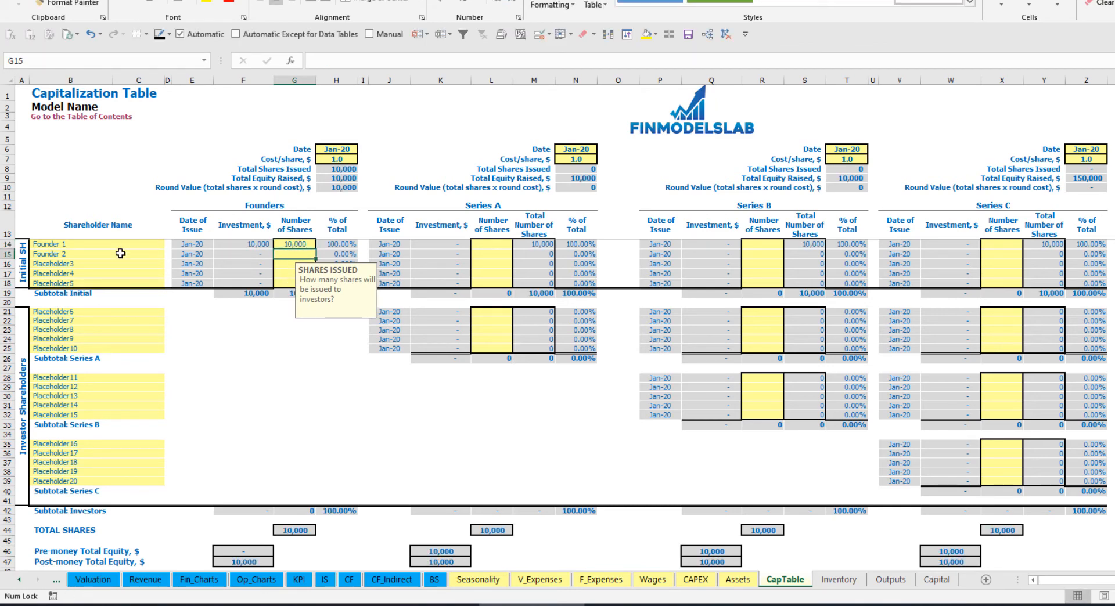
type("20000")
key("Return")
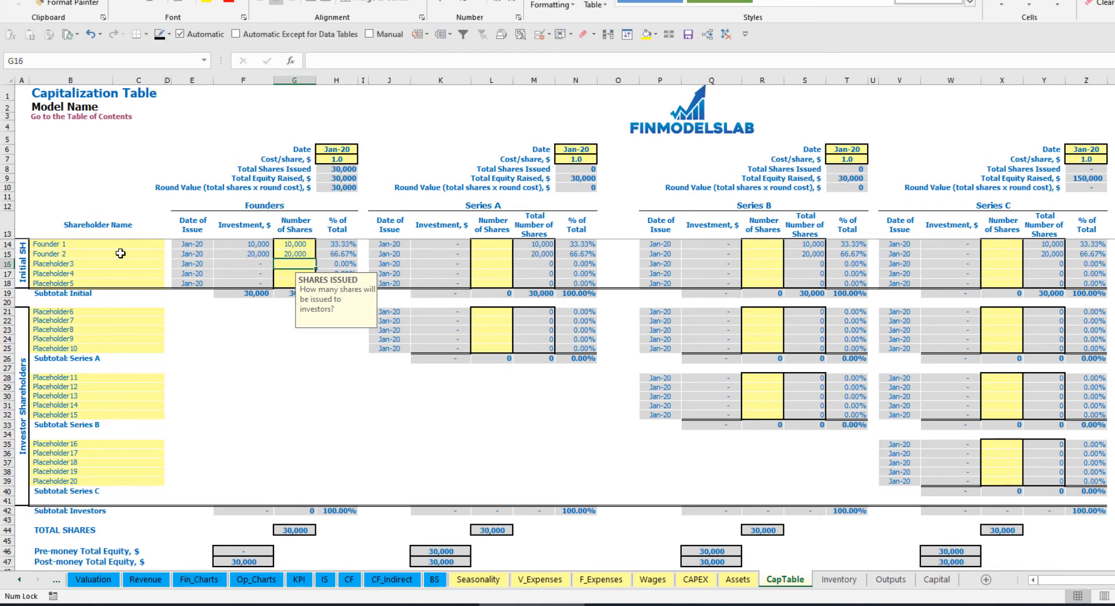
Step: Set the Founders round's cost per share to 2.0 and its date to Feb-20
left_click(335, 153)
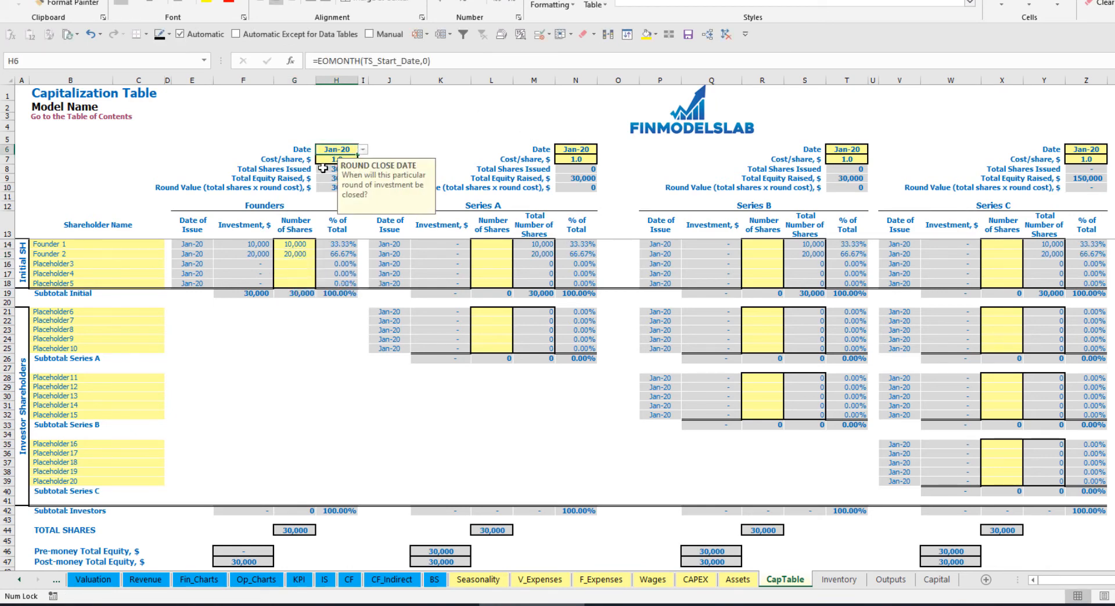
left_click(326, 161)
type("2")
key("Return")
left_click(331, 152)
left_click(363, 149)
left_click(337, 167)
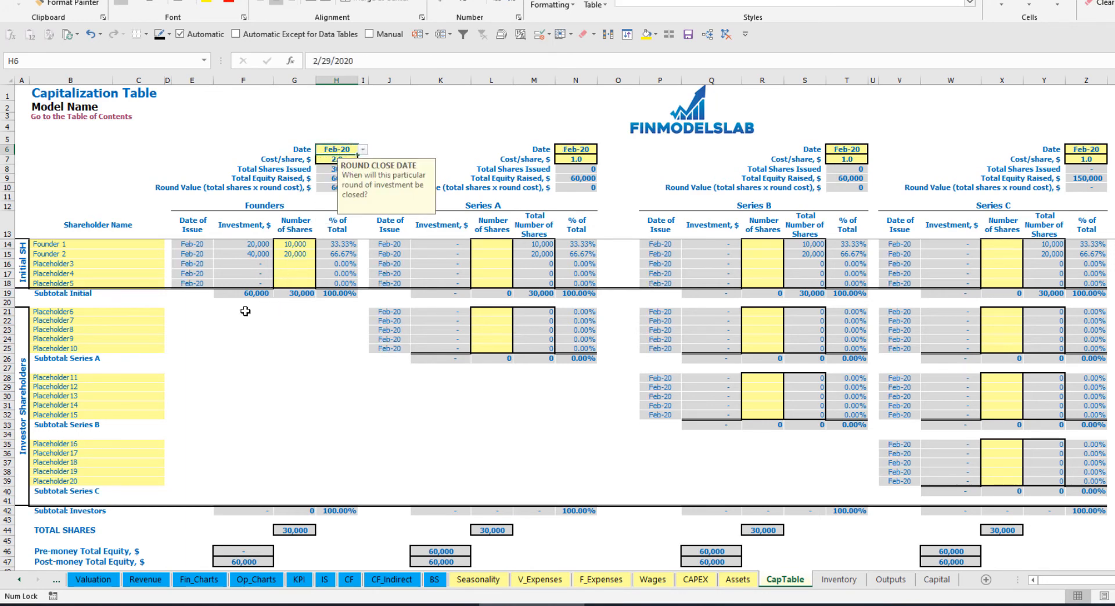
Step: Examine the founders' investment amounts, their subtotal, the post-money total equity and Founder 1's percentage of total
left_click(250, 246)
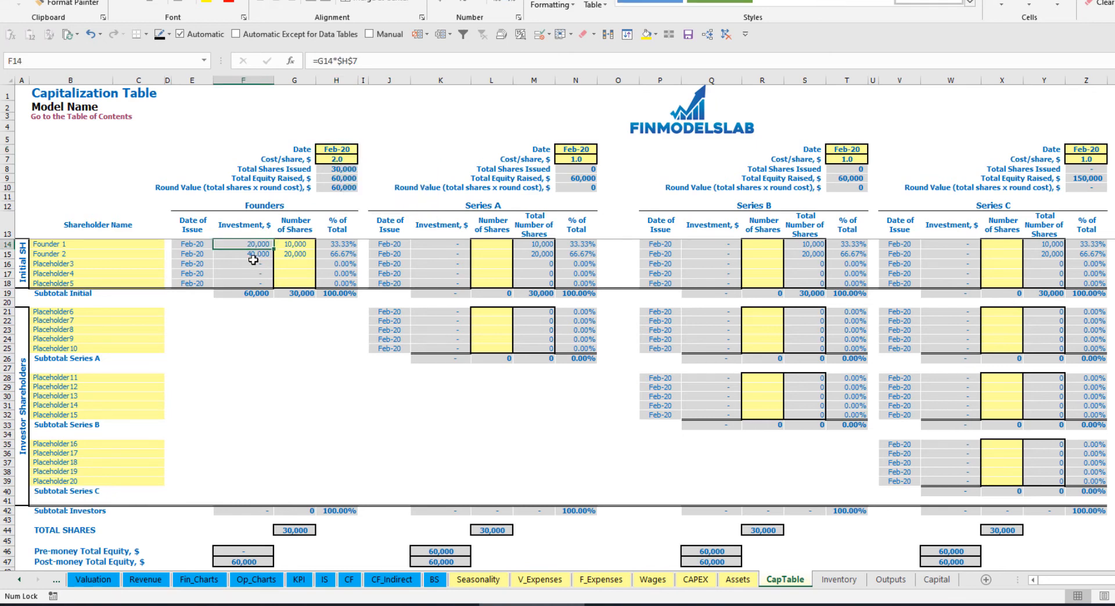
left_click(249, 254)
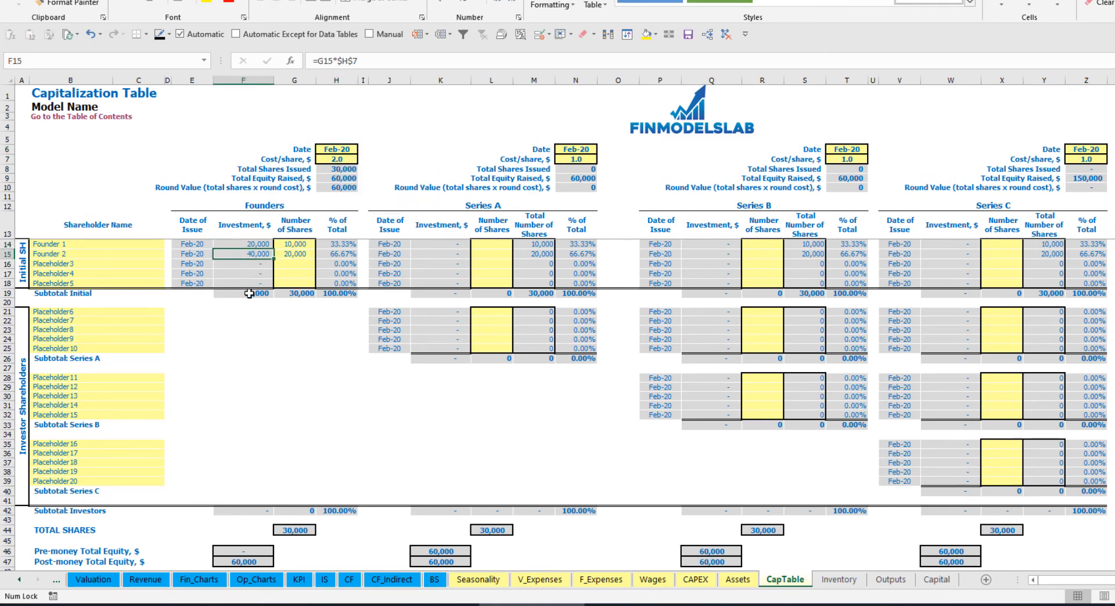
left_click(249, 293)
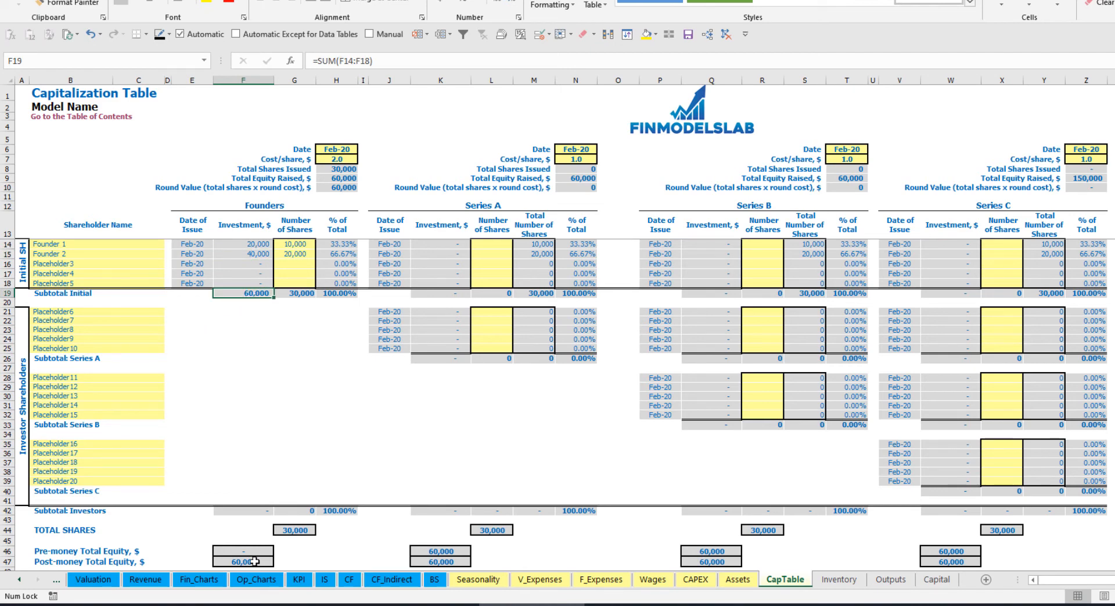
left_click(8, 562)
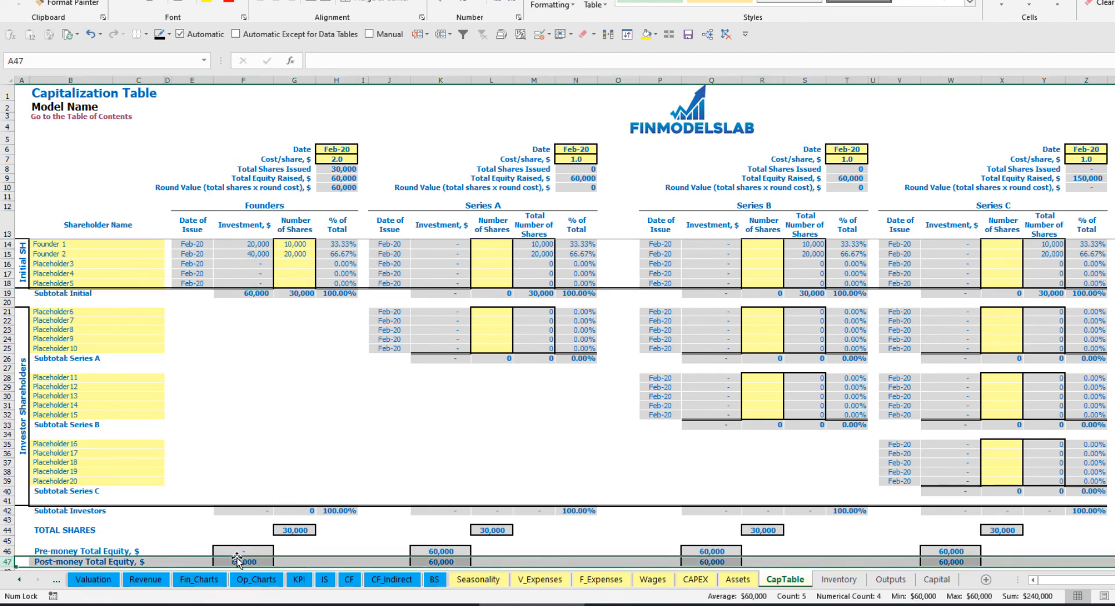
left_click(339, 246)
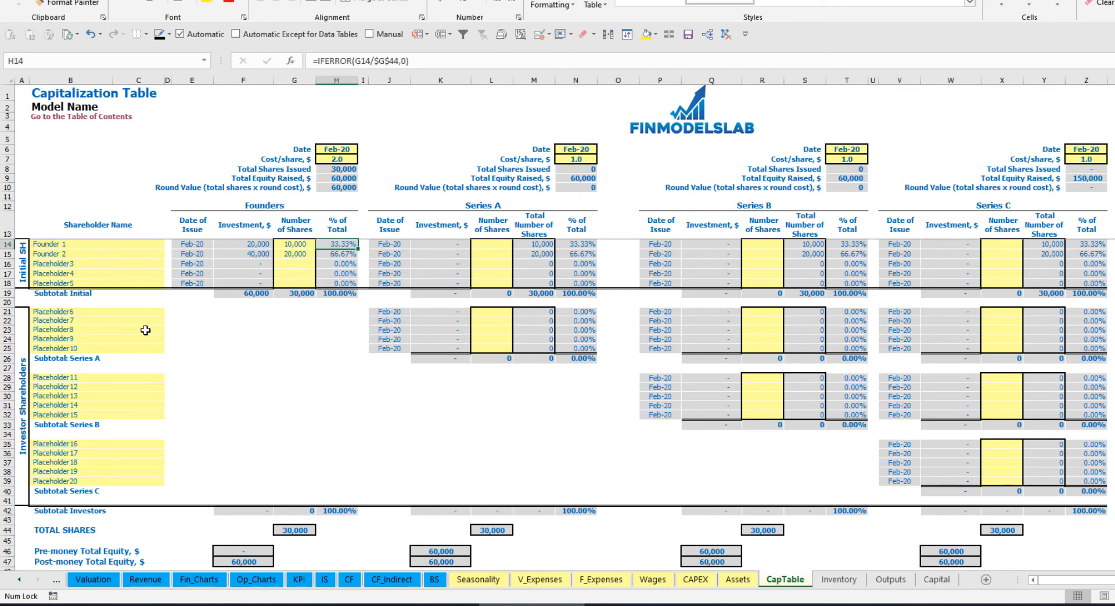
Step: Rename the first Series A investor shareholder as Investor 1
left_click(132, 314)
left_click(506, 209)
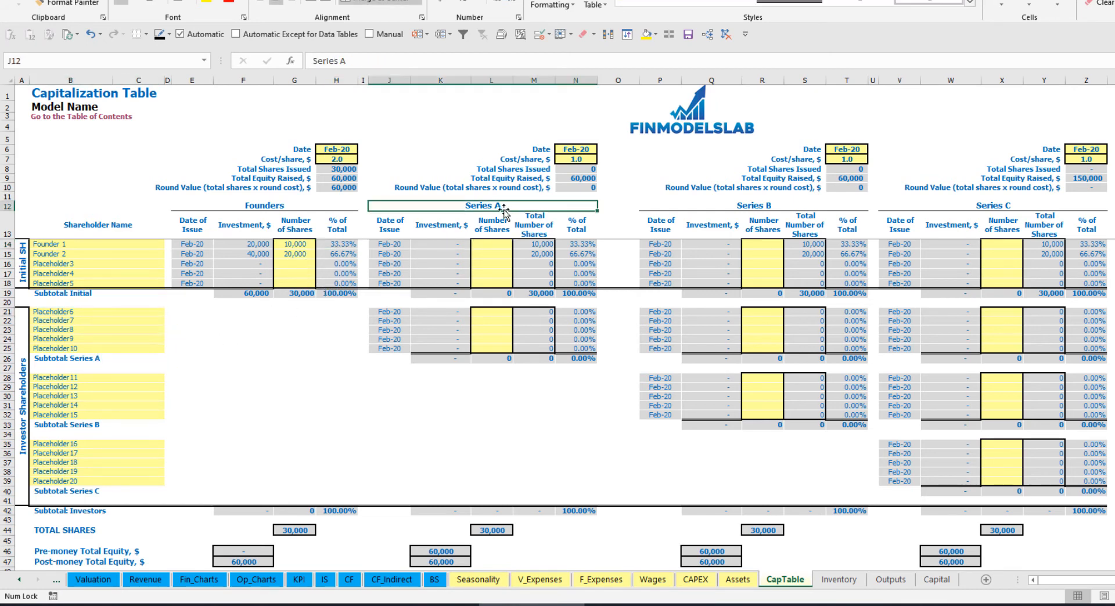
left_click(79, 315)
type("Investor 1")
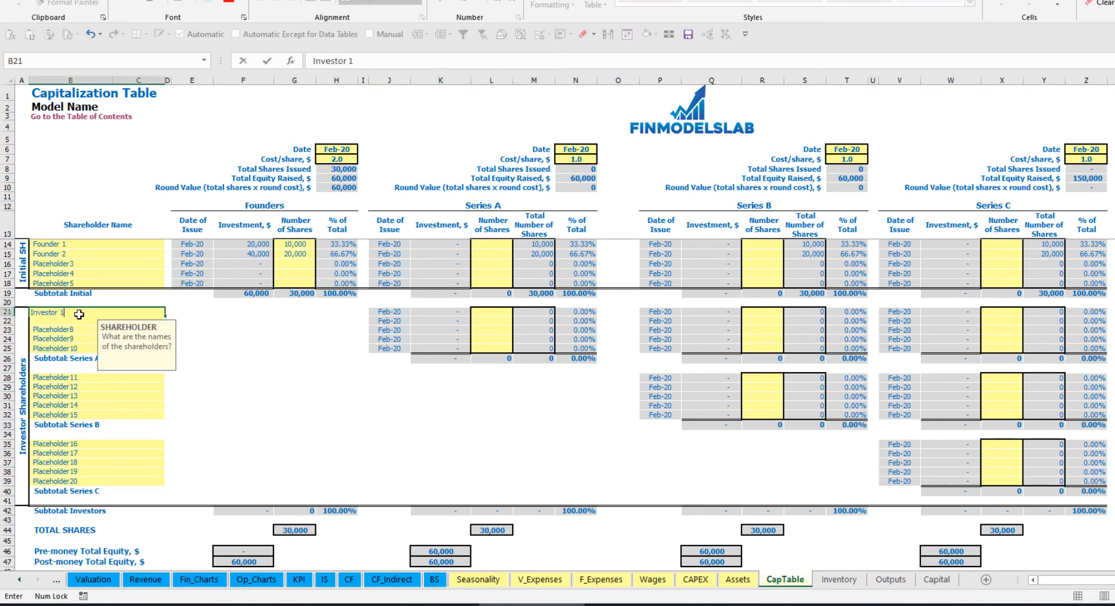
key("Return")
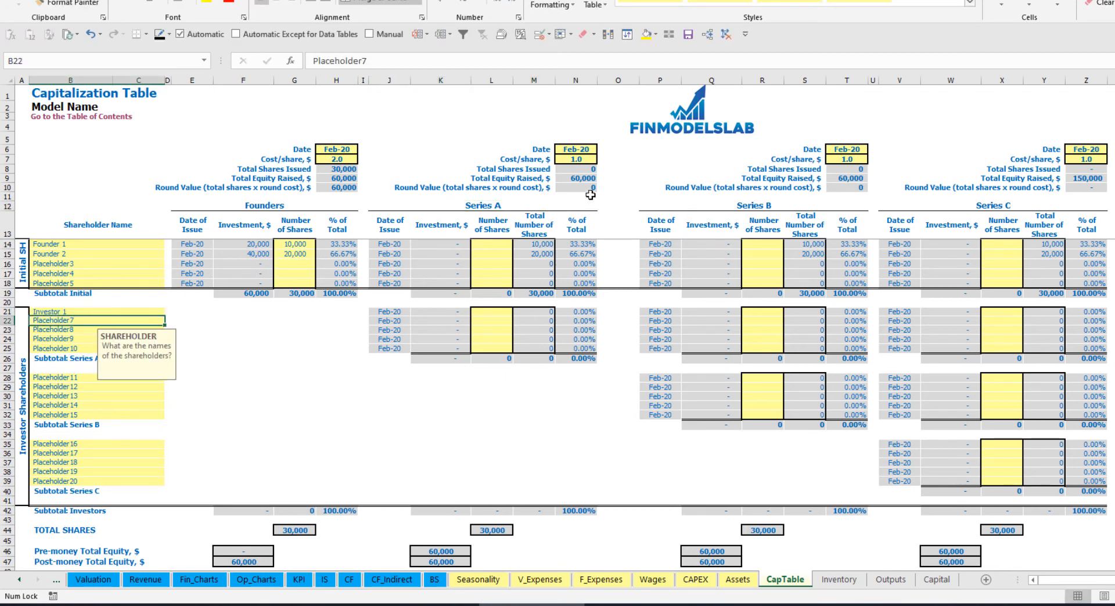
Step: Set the Series A round's date to May-20 and its cost per share to 5.0
left_click(583, 147)
left_click(603, 150)
left_click(581, 191)
left_click(570, 158)
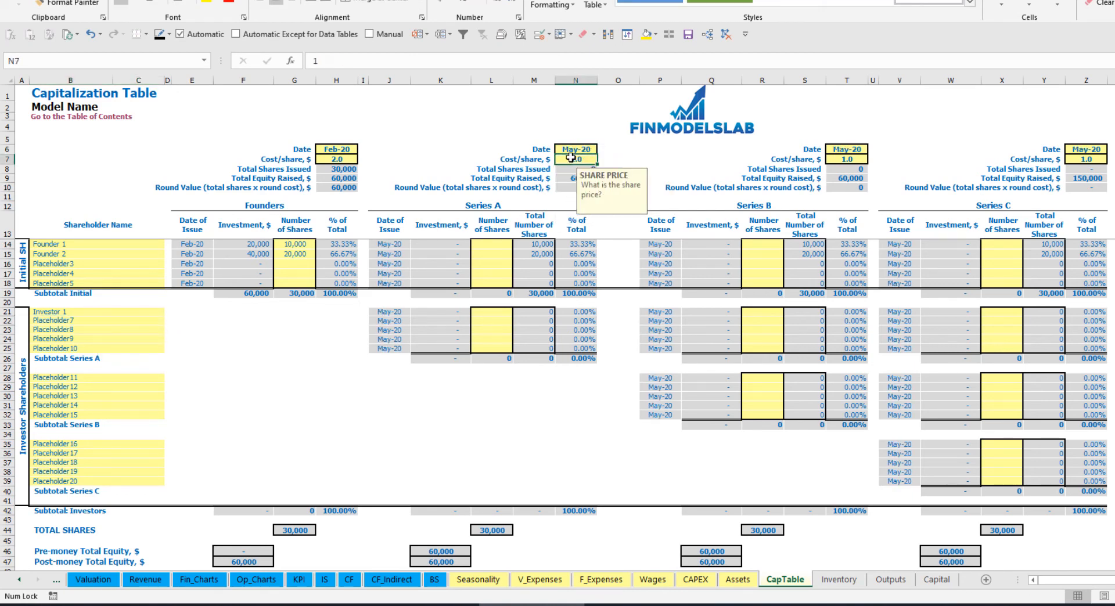
key("Return")
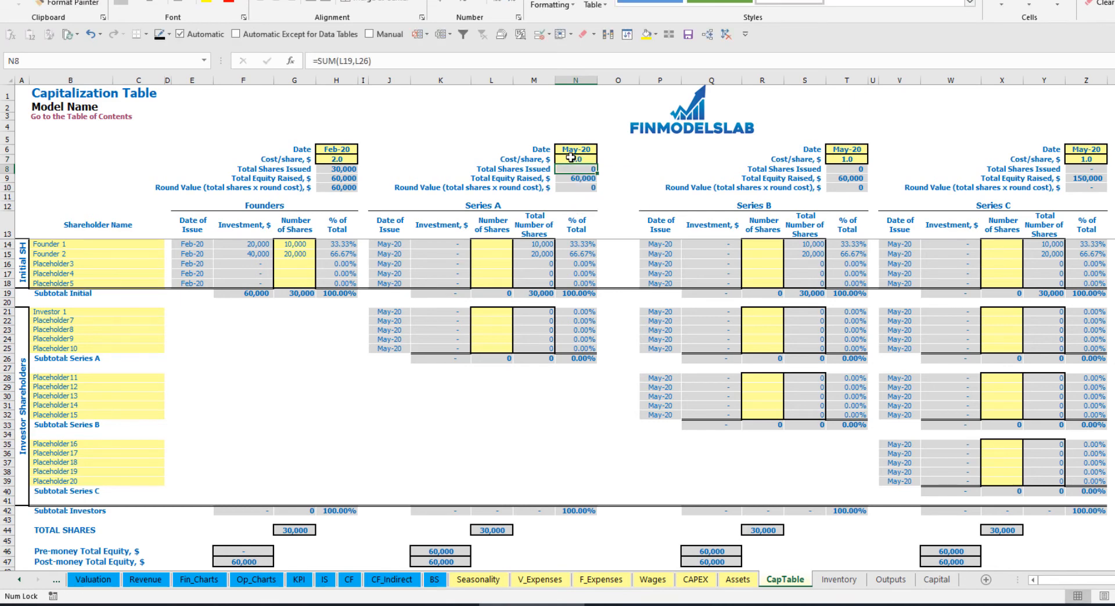
Step: Enter 1,000 Series A shares for Investor 1
left_click(492, 312)
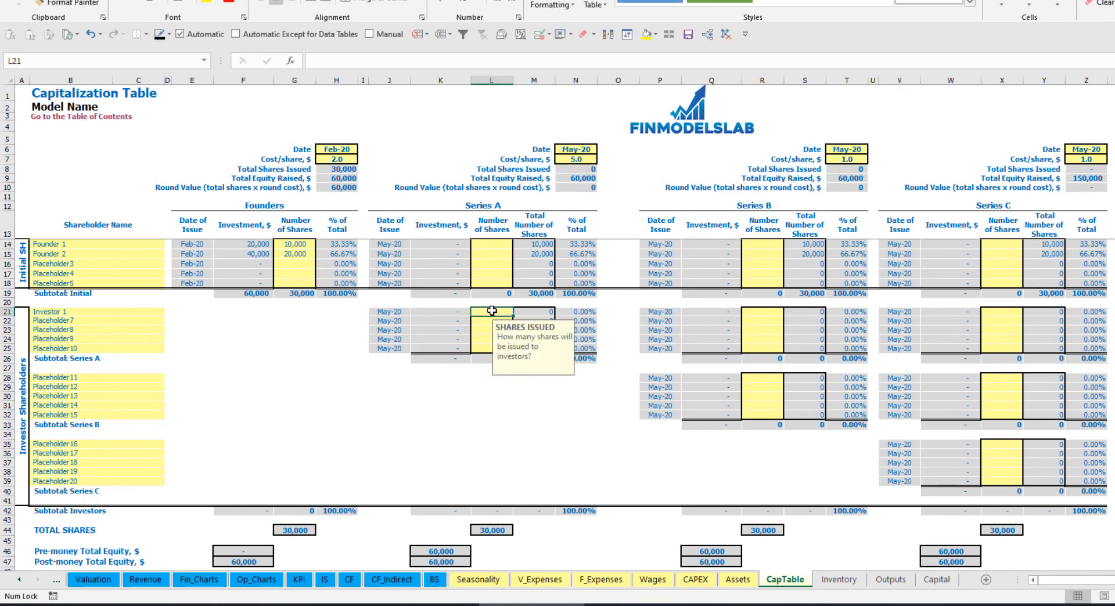
type("10")
key("Return")
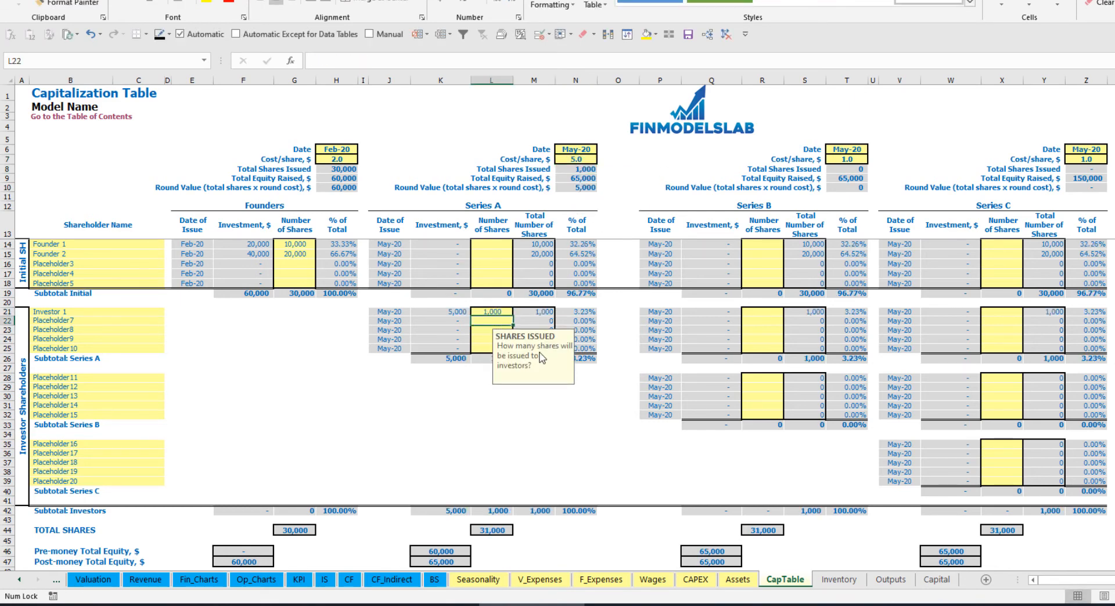
Step: Examine Investor 1's Series A investment, the pre-money and post-money total equity, and the ownership percentages of the investor and both founders
left_click(446, 405)
left_click(447, 312)
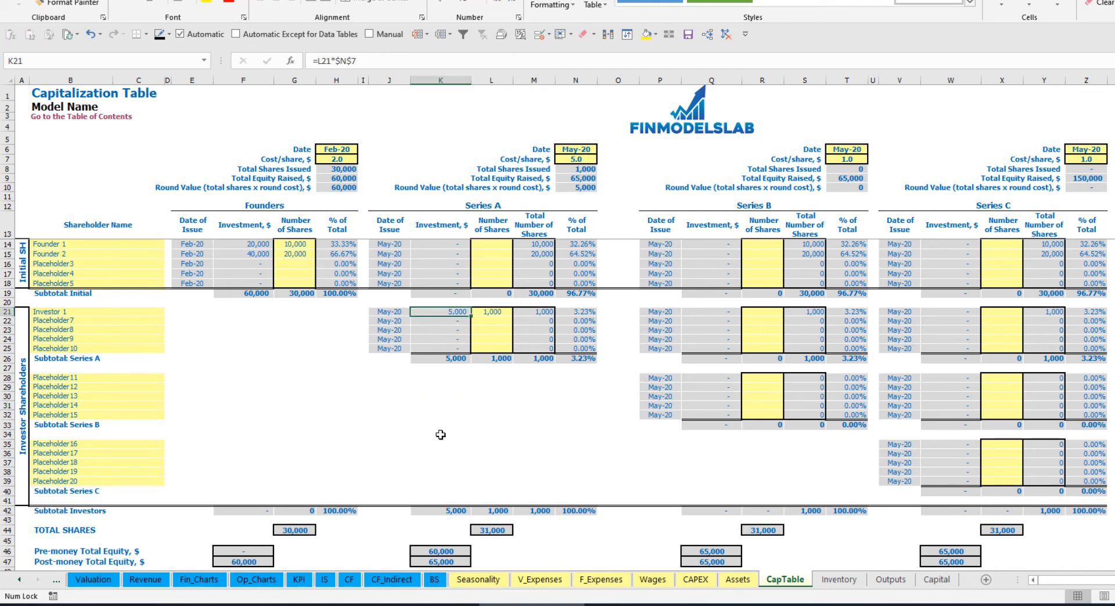
left_click(431, 549)
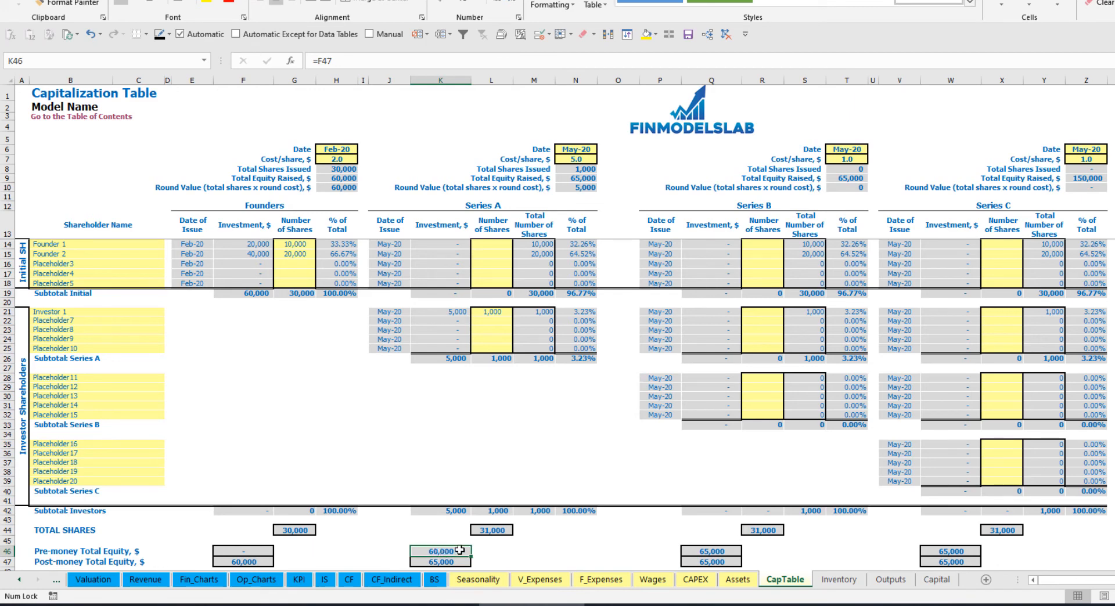
key("Down")
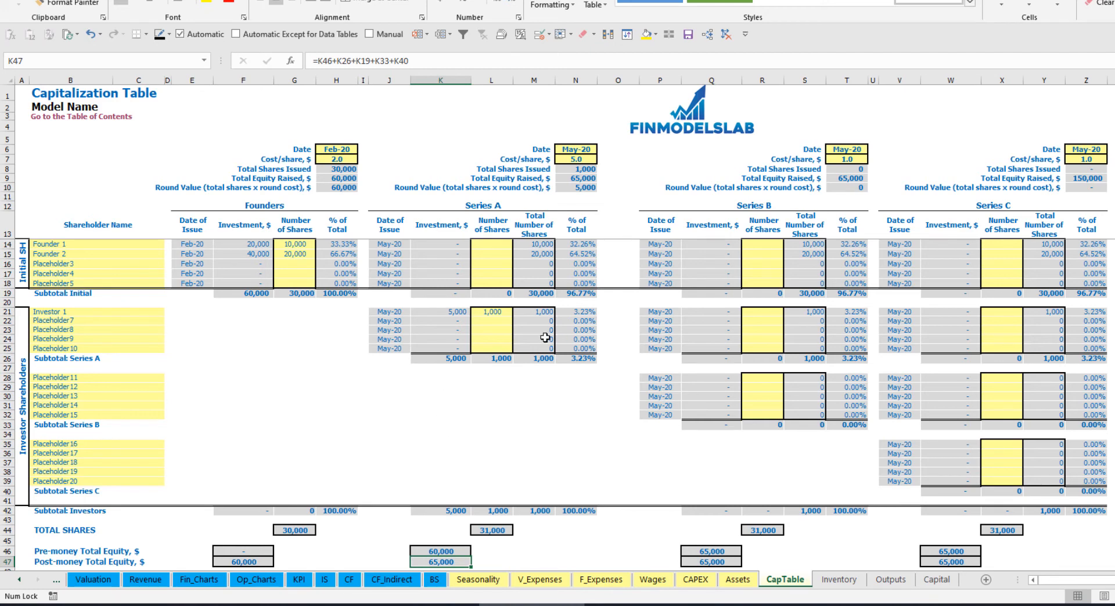
left_click(565, 312)
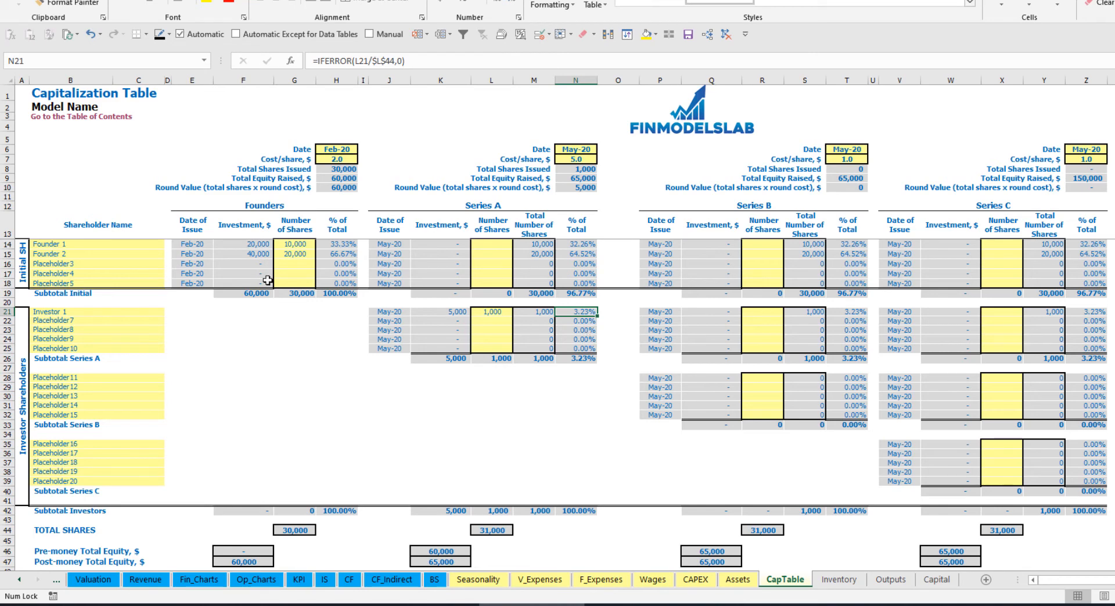
left_click_drag(122, 244, 124, 254)
left_click_drag(578, 244, 579, 254)
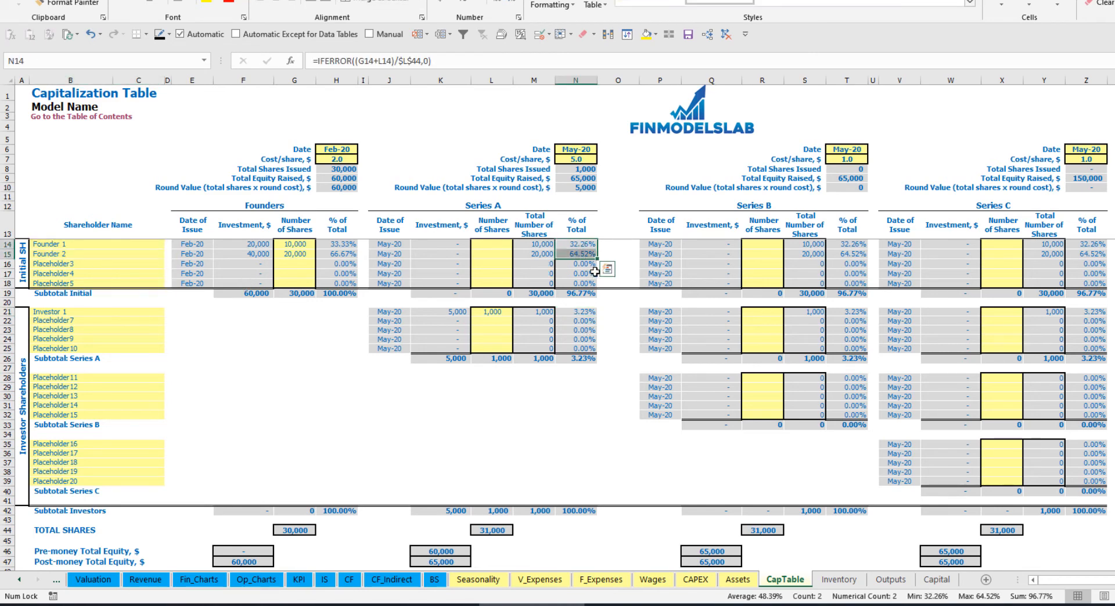
key("Up")
key("Down")
key("Down")
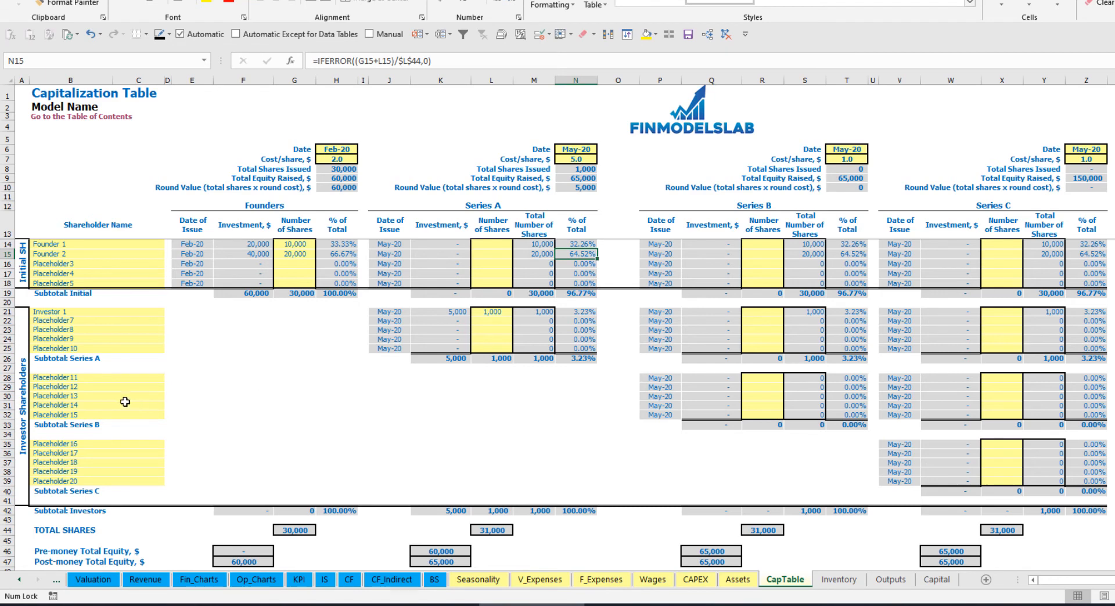
Step: Look over the Series B and Series C shareholder name rows and the Series A investors' share-count cells
left_click(112, 387)
left_click(92, 445)
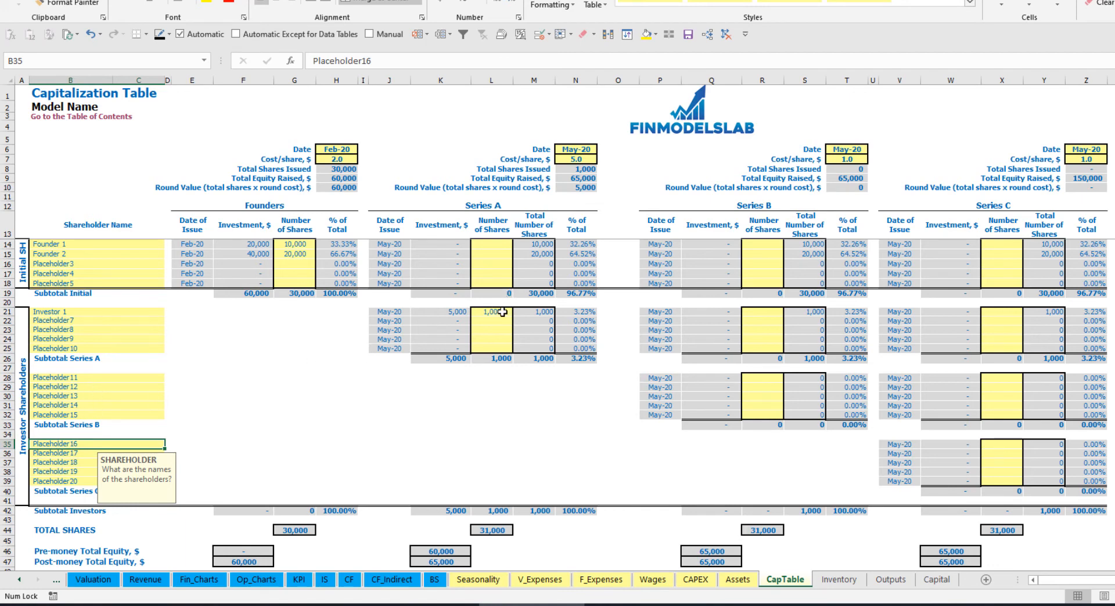
left_click_drag(497, 313, 491, 349)
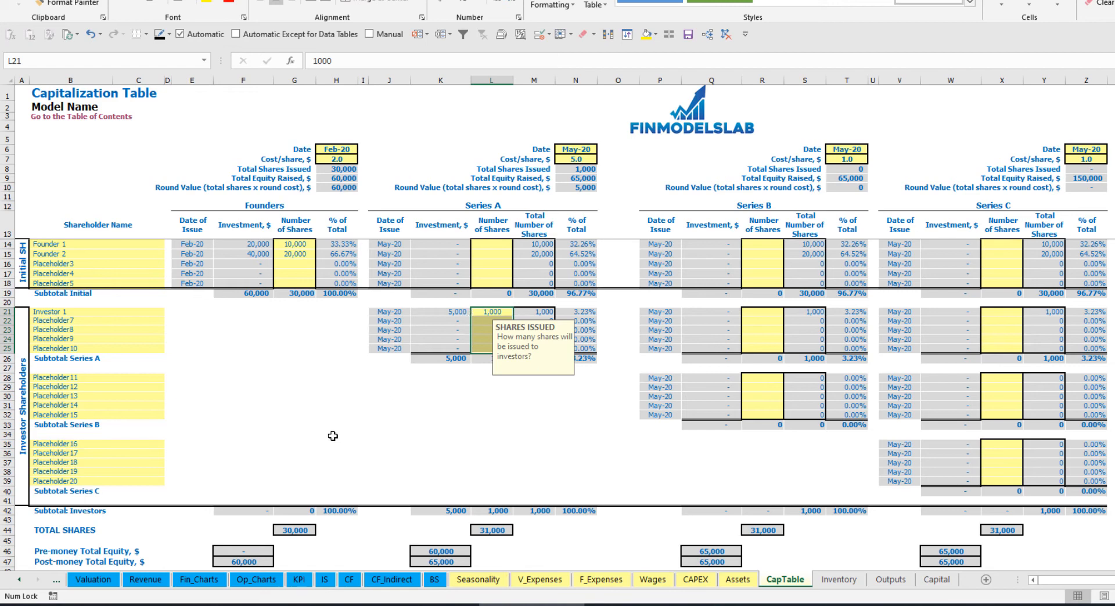
left_click(509, 397)
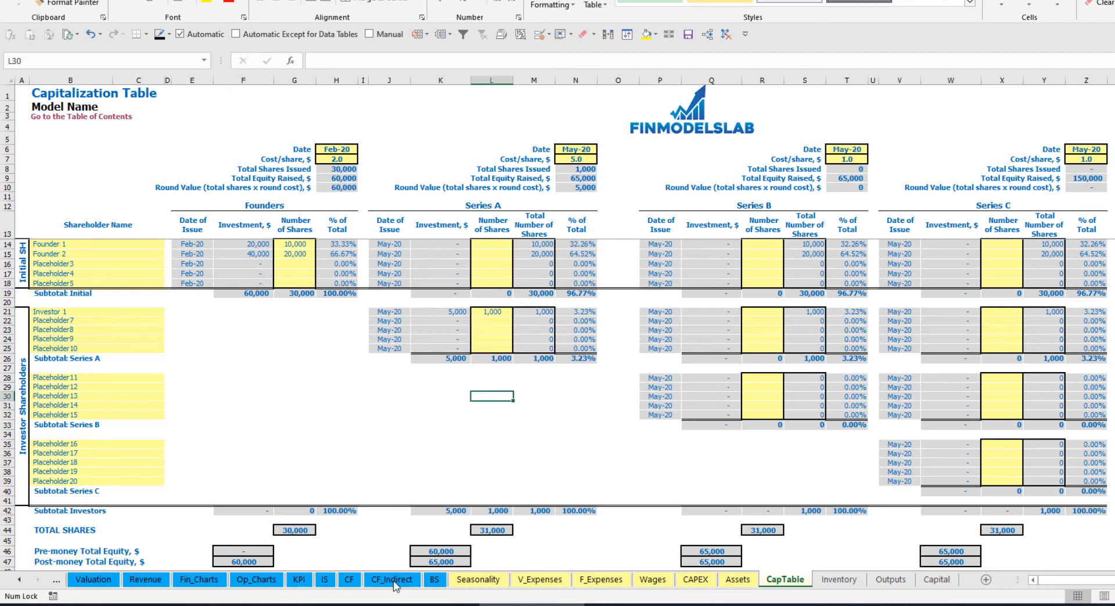
Step: Review the Feb-20 and May-20 Ordinary Equity Raisings on the CF sheet and the Ordinary Equity row on the BS sheet
left_click(349, 580)
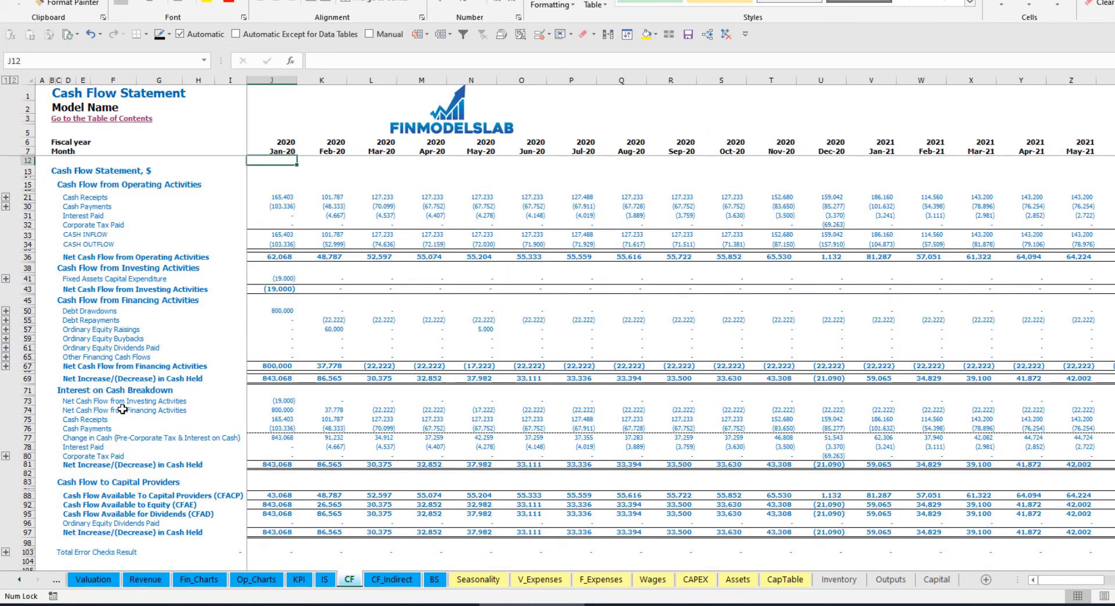
left_click(27, 329)
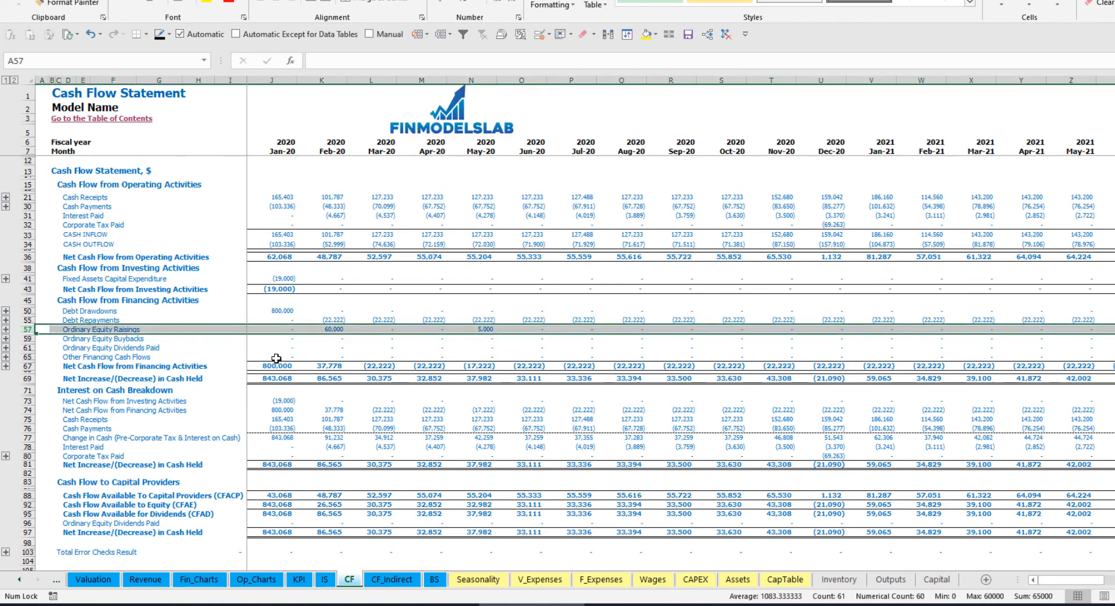
left_click(339, 330)
left_click(484, 330)
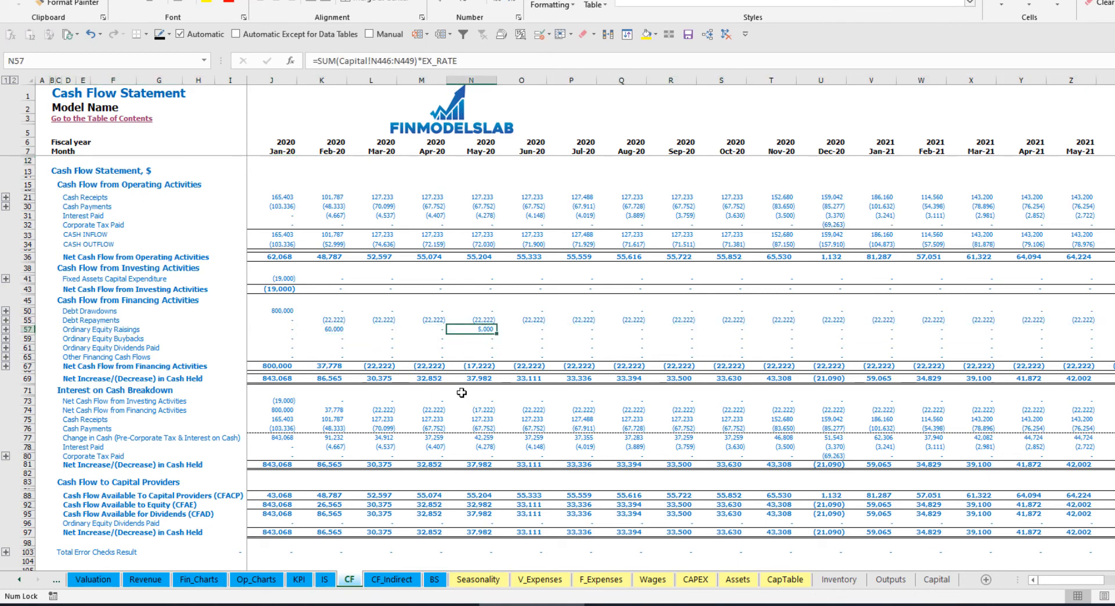
left_click(437, 580)
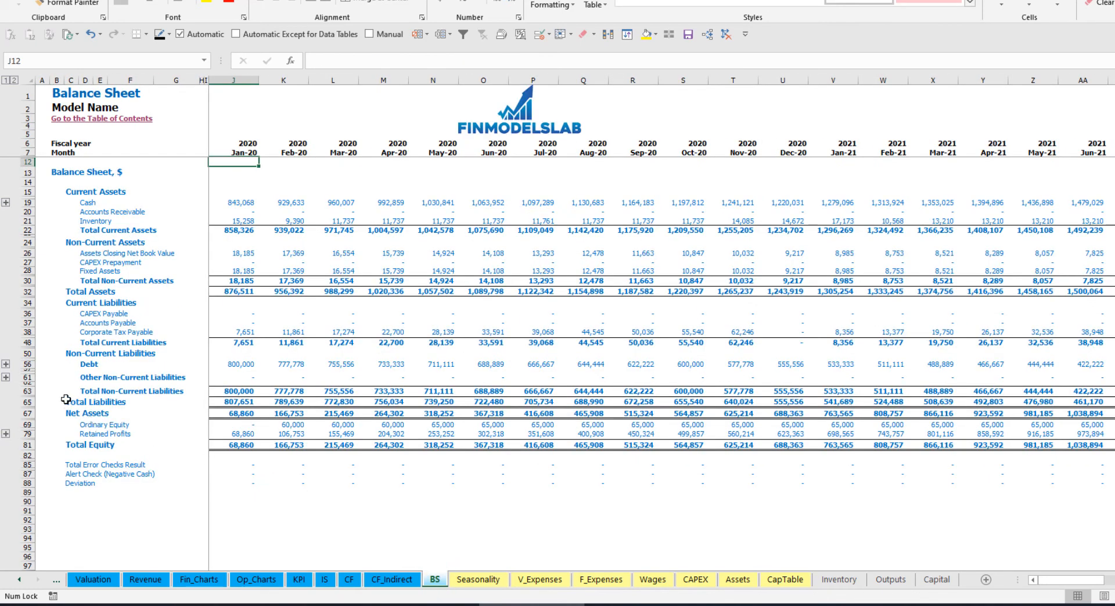
left_click(26, 425)
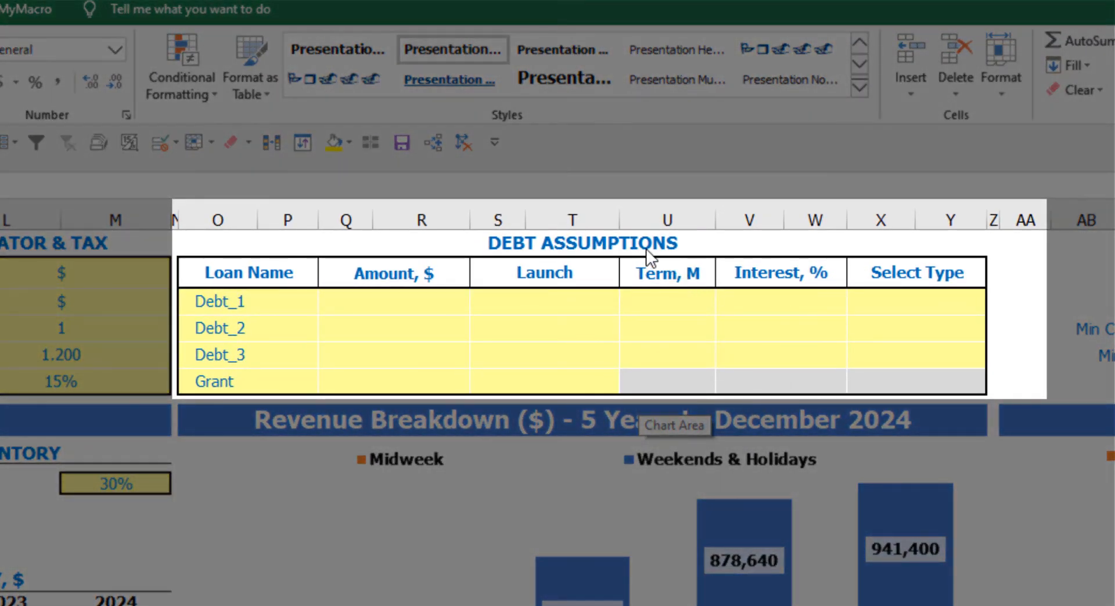
Step: Try the Annuity repayment type for Debt_1 in the debt assumptions, and settle on Usual
left_click(650, 244)
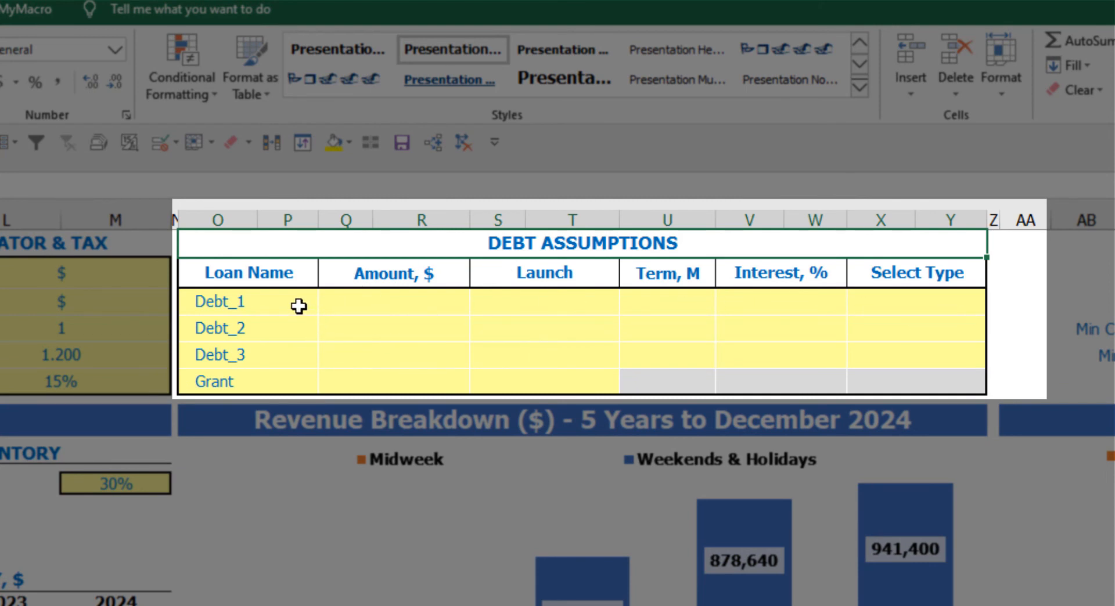
left_click(980, 296)
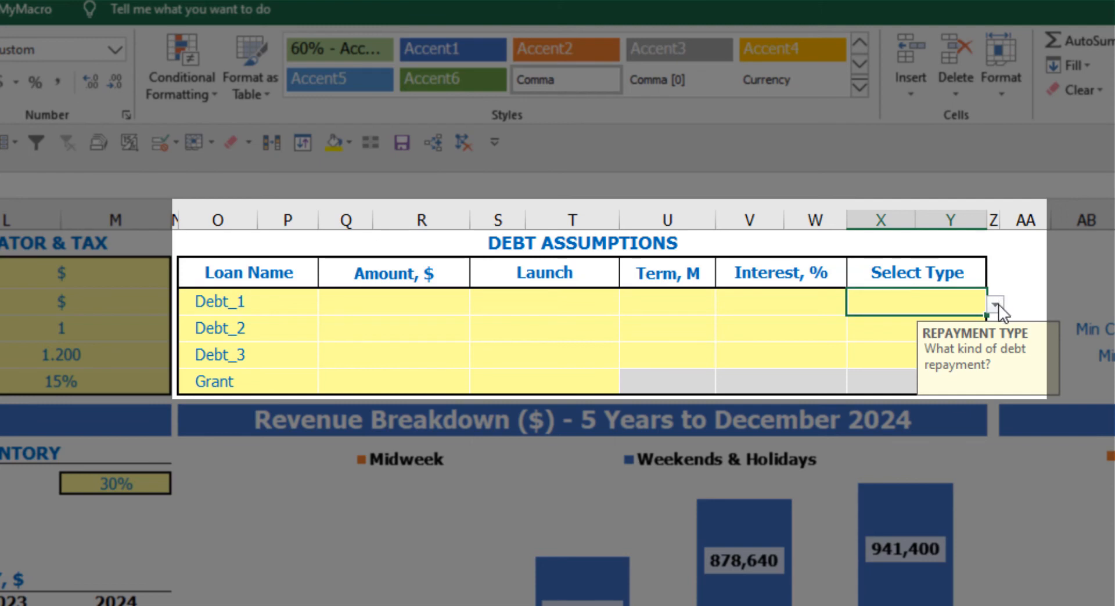
left_click(997, 304)
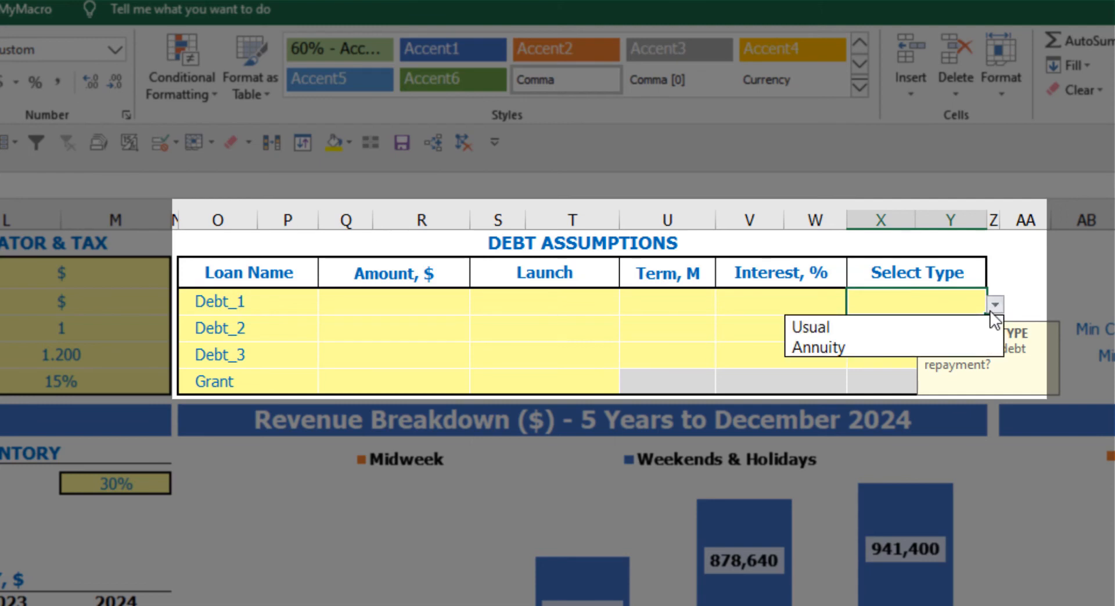
left_click(968, 340)
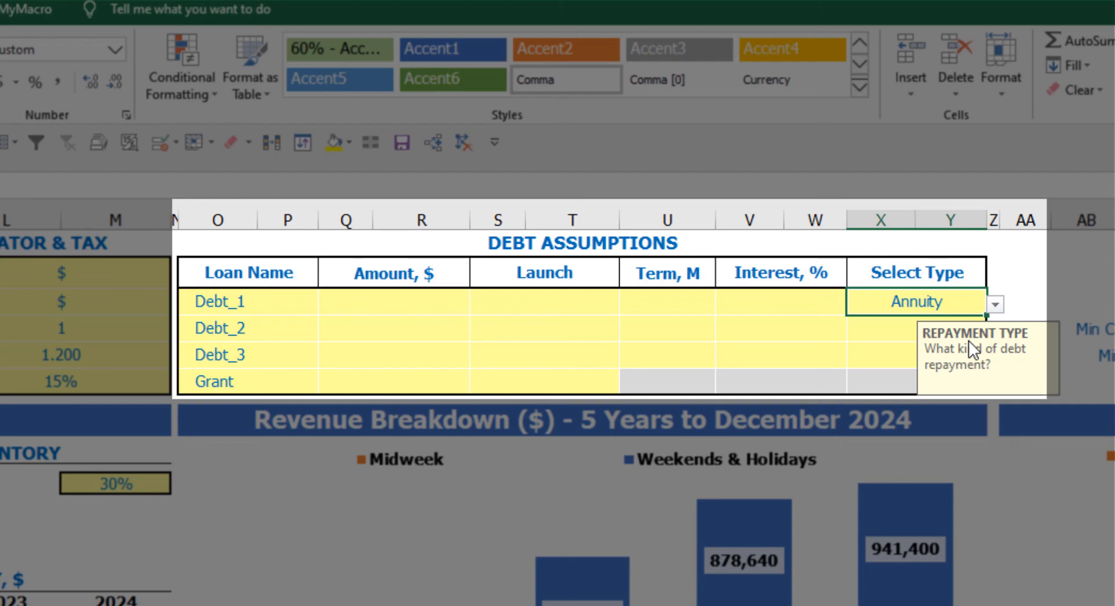
left_click(997, 305)
left_click(956, 329)
Step: Enter a 1,000,000 drawdown amount for Debt_1 and set its launch month to Feb-20
left_click(441, 302)
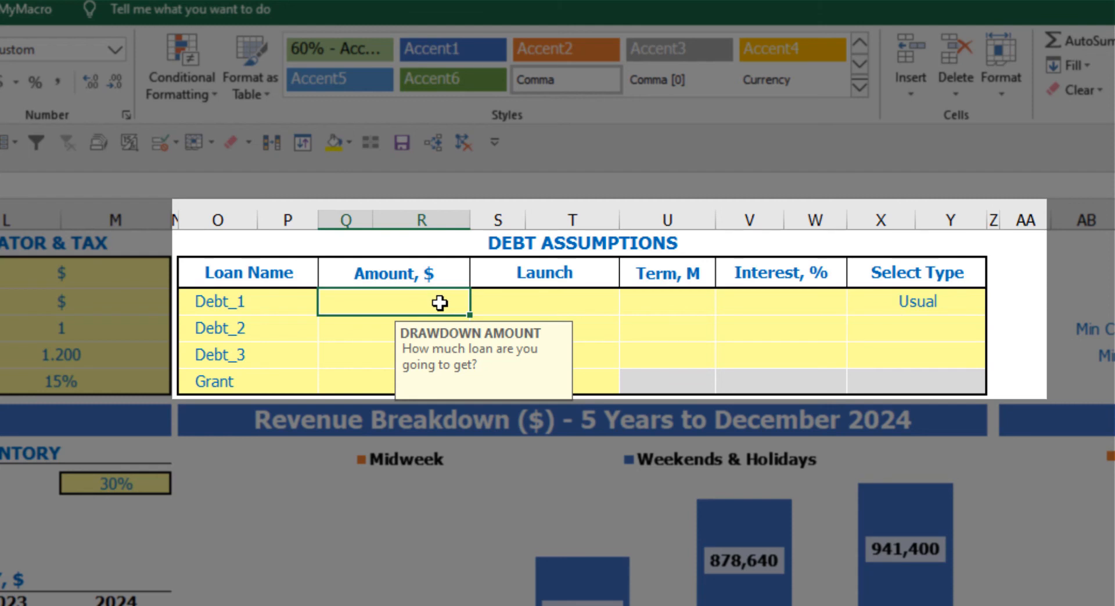
type("1000000")
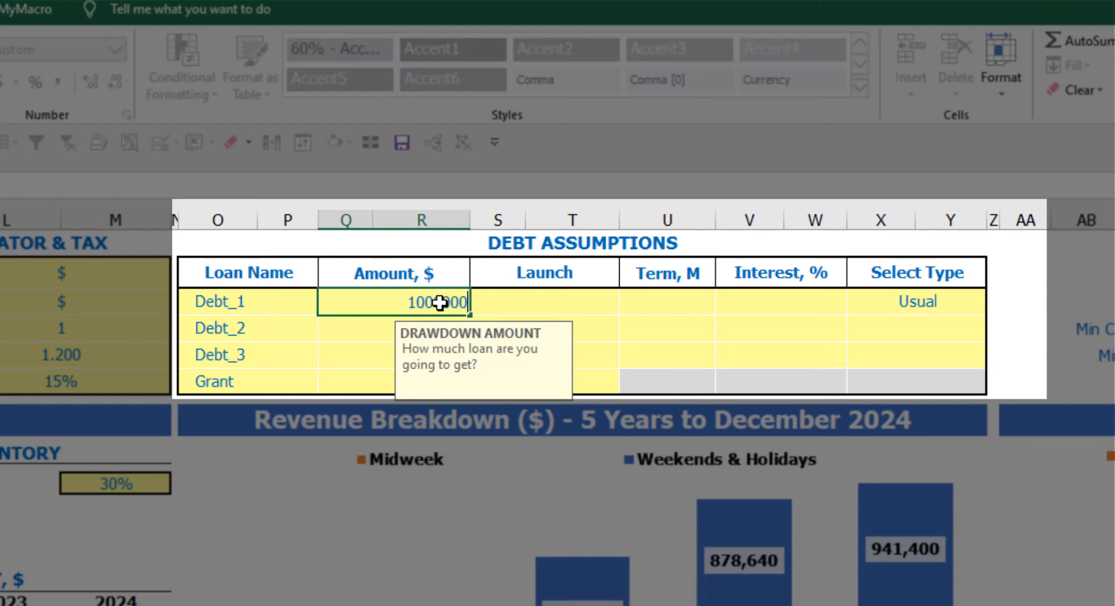
key("Return")
left_click(606, 298)
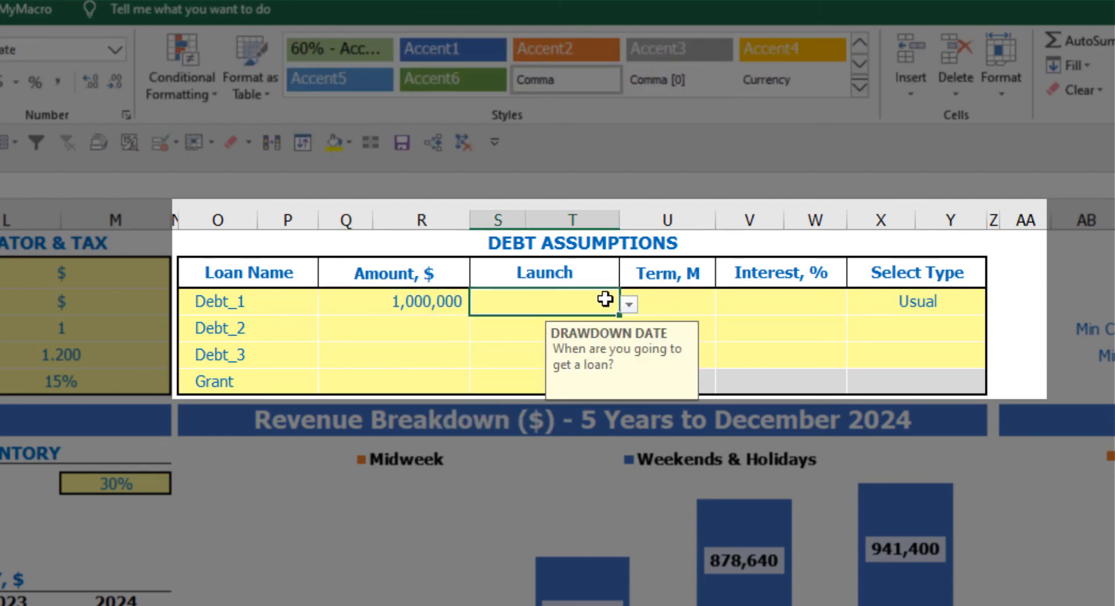
left_click(629, 305)
left_click(580, 347)
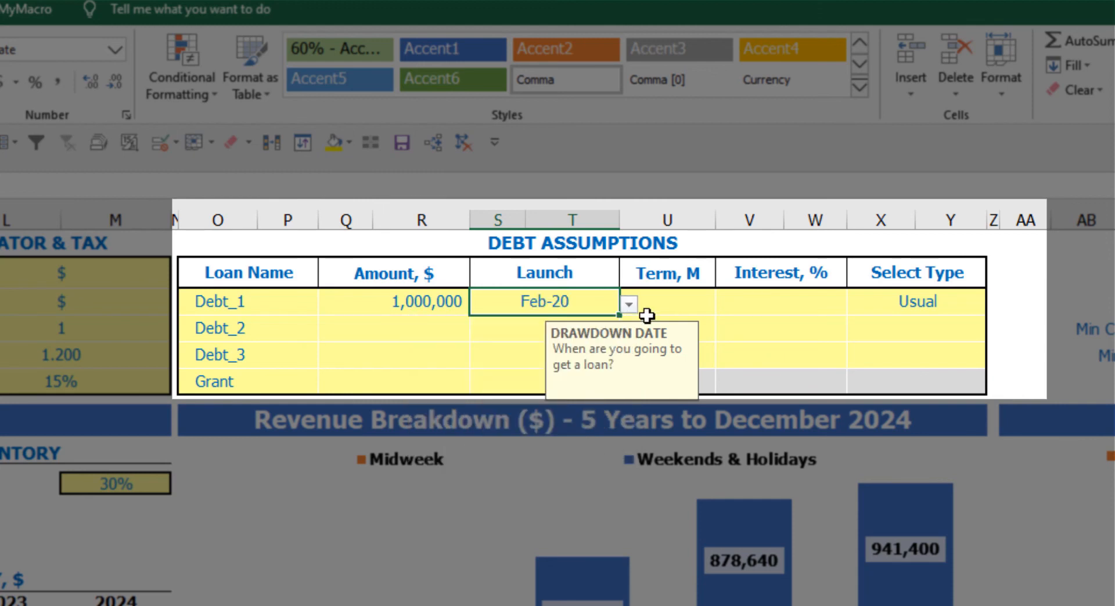
Step: Set the repayment term of Debt_1 to 60 months and its annual interest rate to 5%
left_click(670, 294)
type("60")
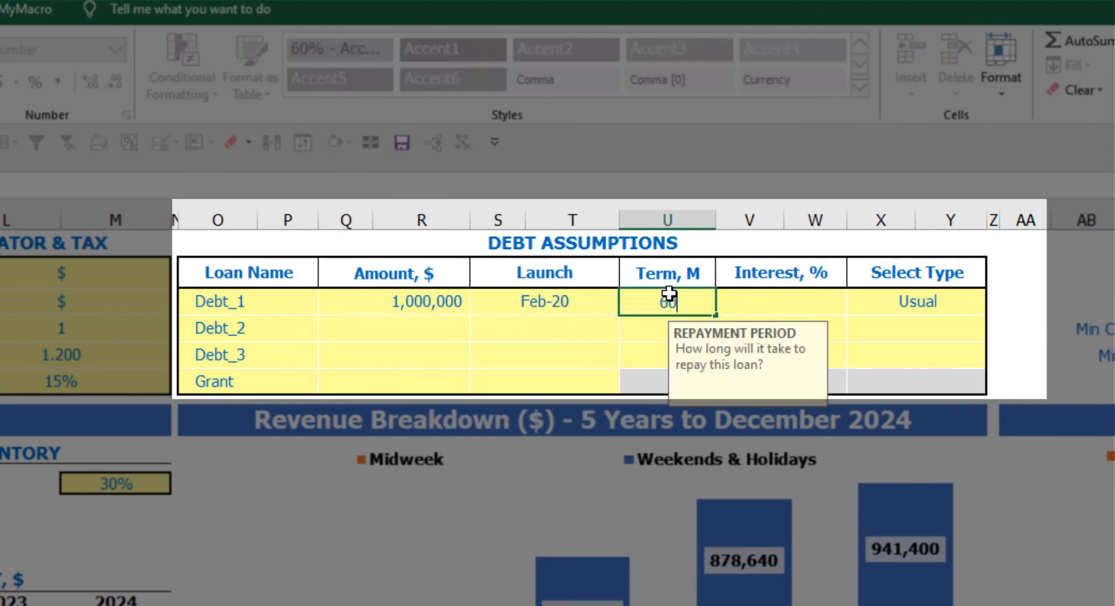
key("Return")
left_click(735, 299)
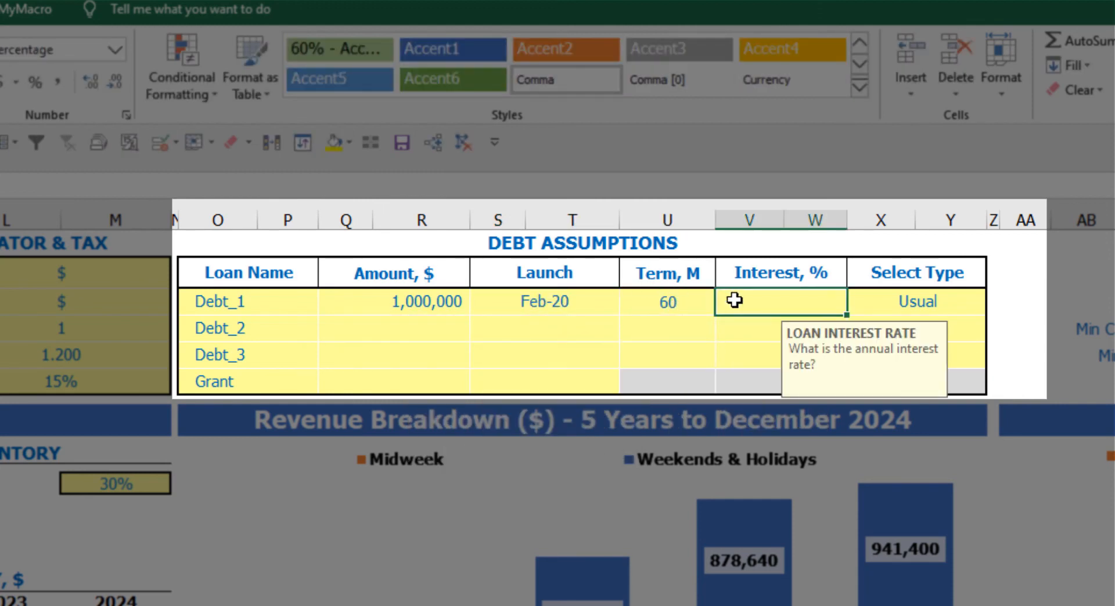
type("5")
key("Return")
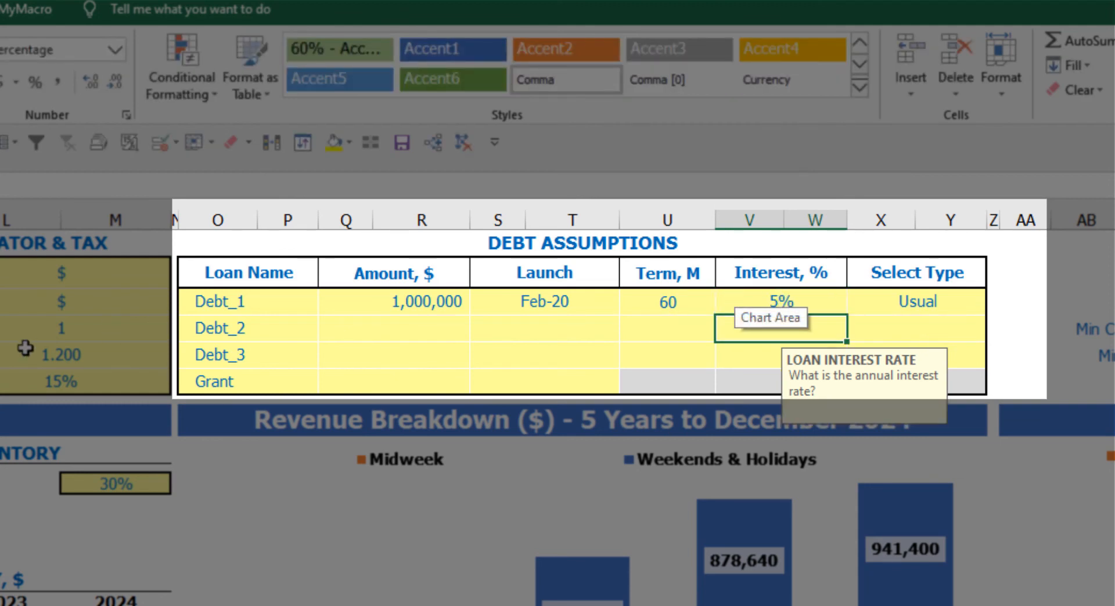
Step: Enter a grant of 500,000 in the debt assumptions with Mar-20 as its launch month
left_click(414, 386)
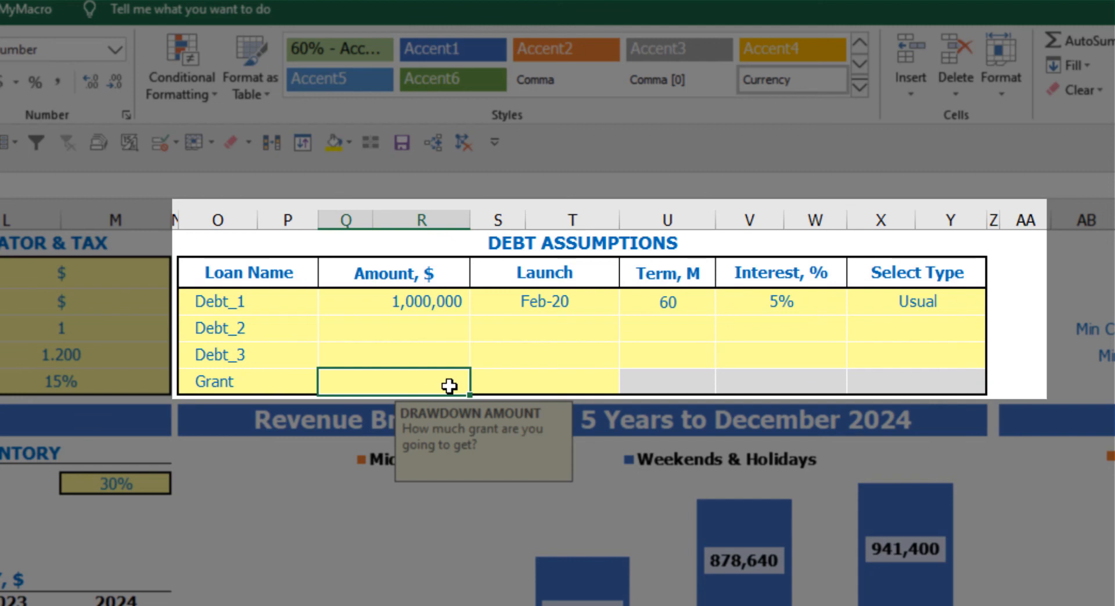
type("500,0")
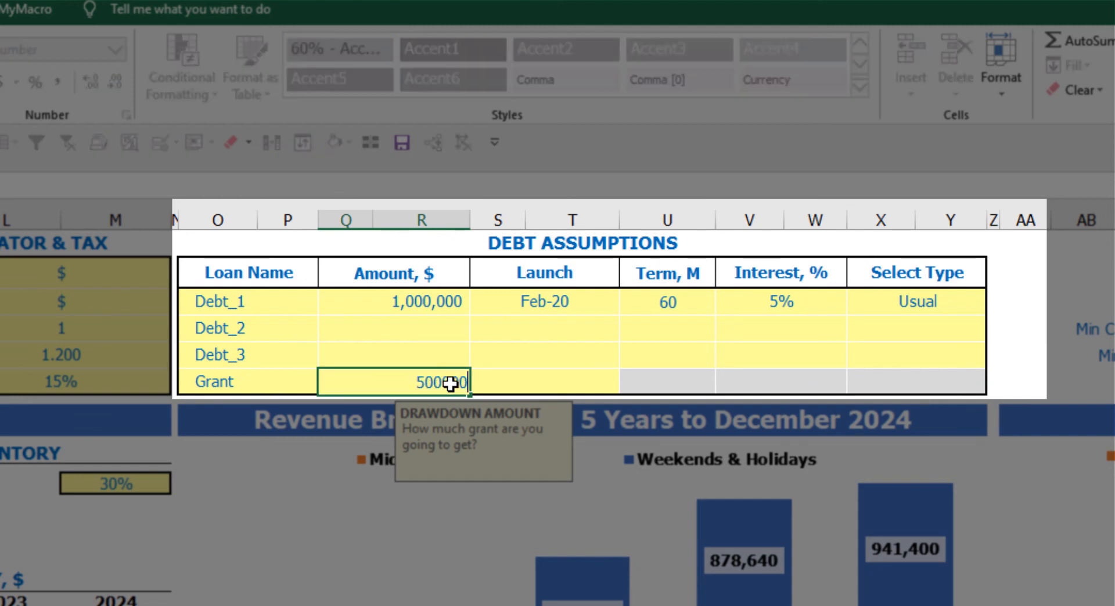
type("00")
key("Return")
left_click(573, 385)
left_click(630, 384)
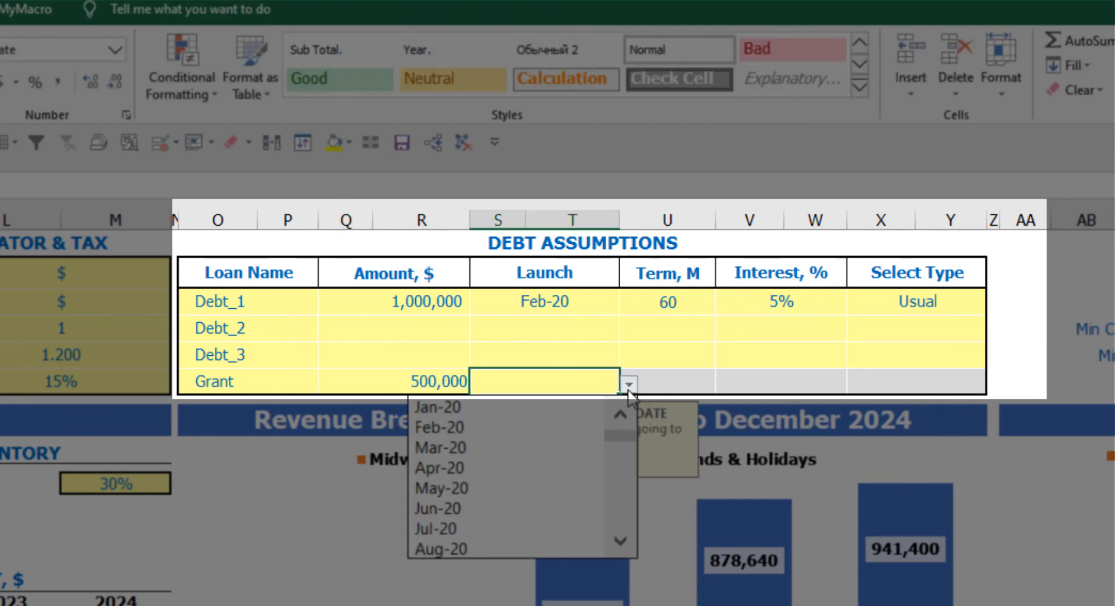
left_click(558, 453)
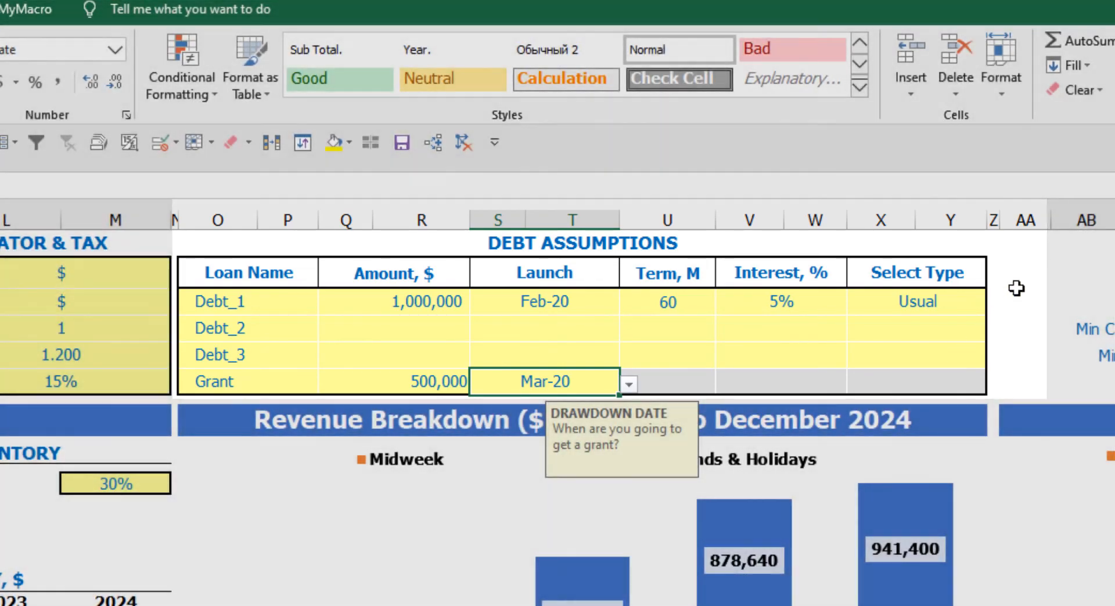
left_click(1017, 287)
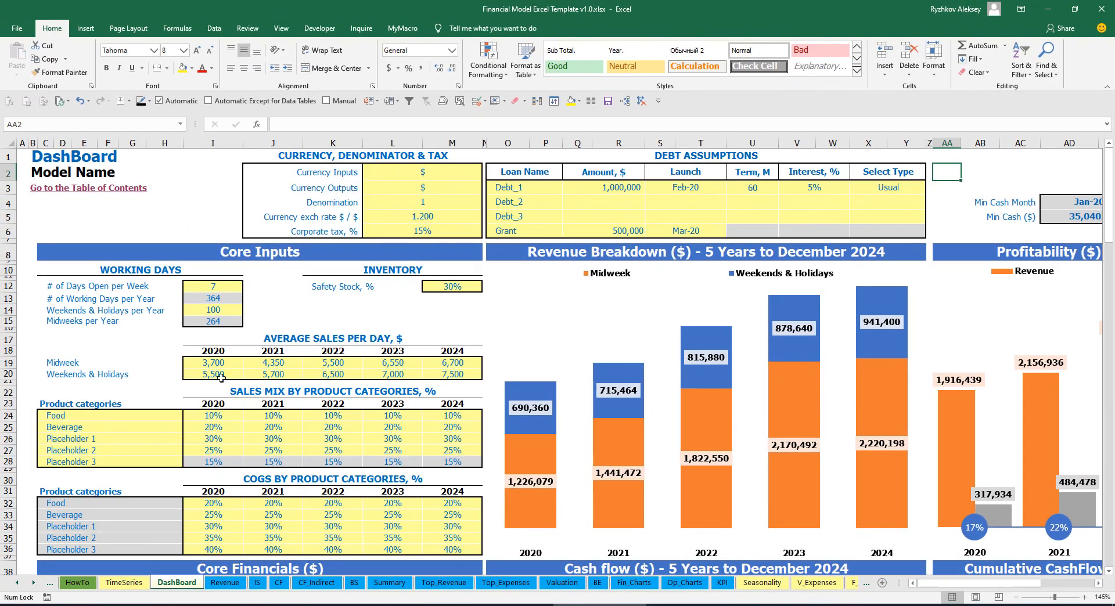
Step: Review the drawdown, repayment and interest schedules for Debt_1 to Debt_3 and the total debts on the Capital sheet
left_click(33, 585)
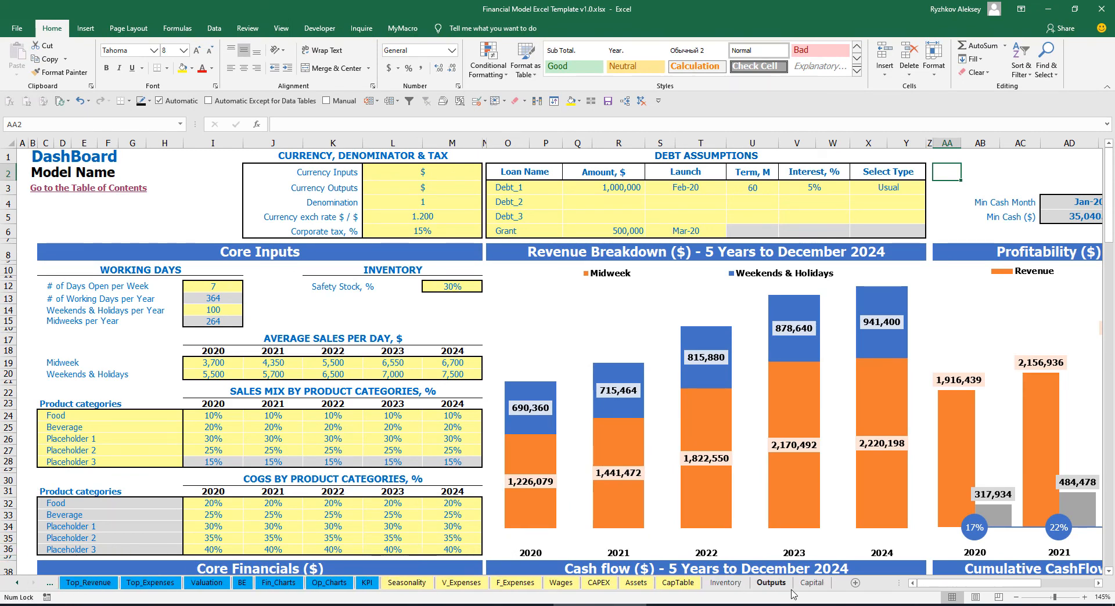
left_click(814, 584)
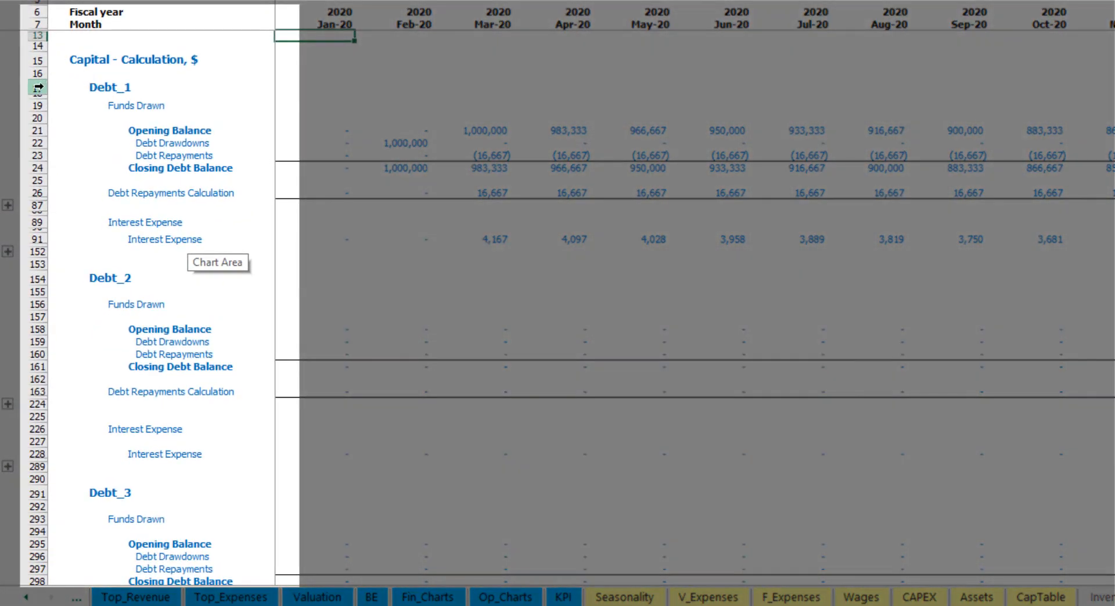
scroll(31, 283, "down", 3)
scroll(32, 283, "down", 6)
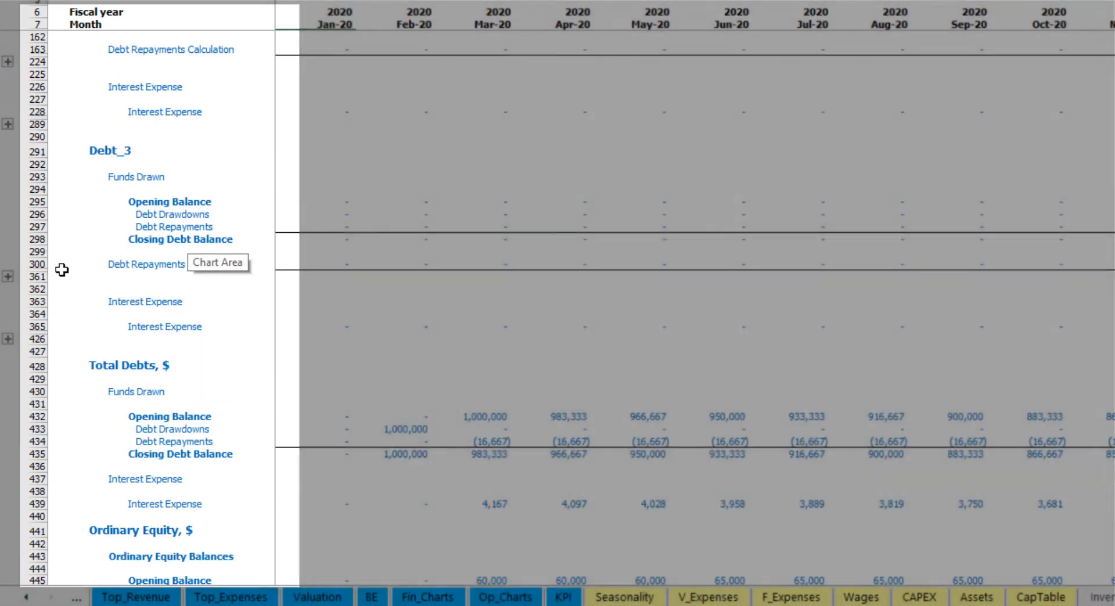
scroll(70, 290, "up", 5)
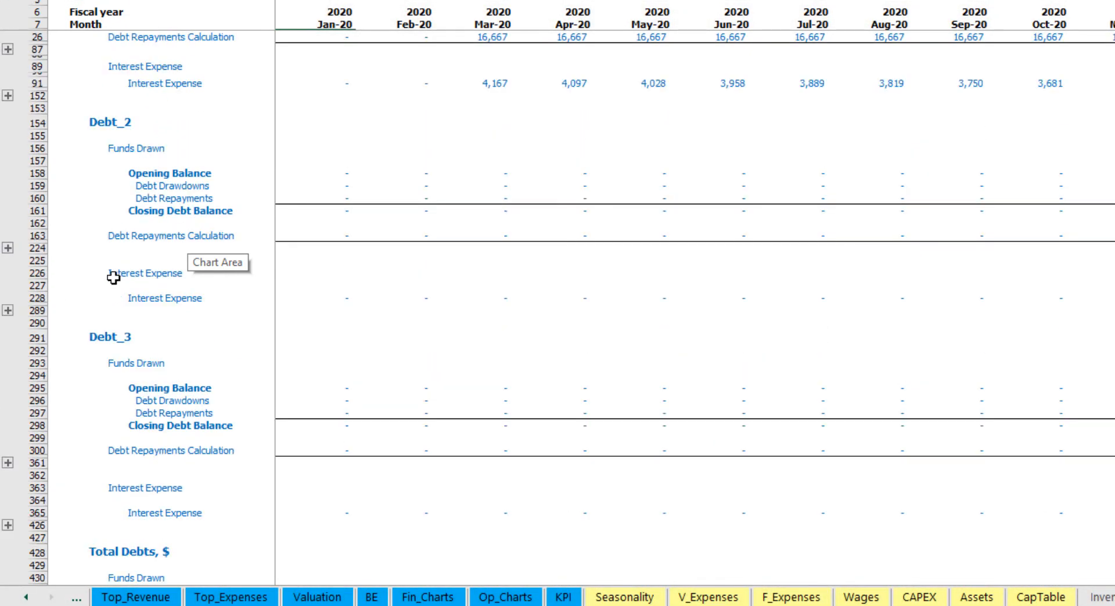
scroll(77, 289, "up", 4)
Step: Check Interest Expense on the IS sheet, Interest Paid, Debt Drawdowns and Debt Repayments on the CF sheet, and Debt on the BS sheet
left_click(26, 598)
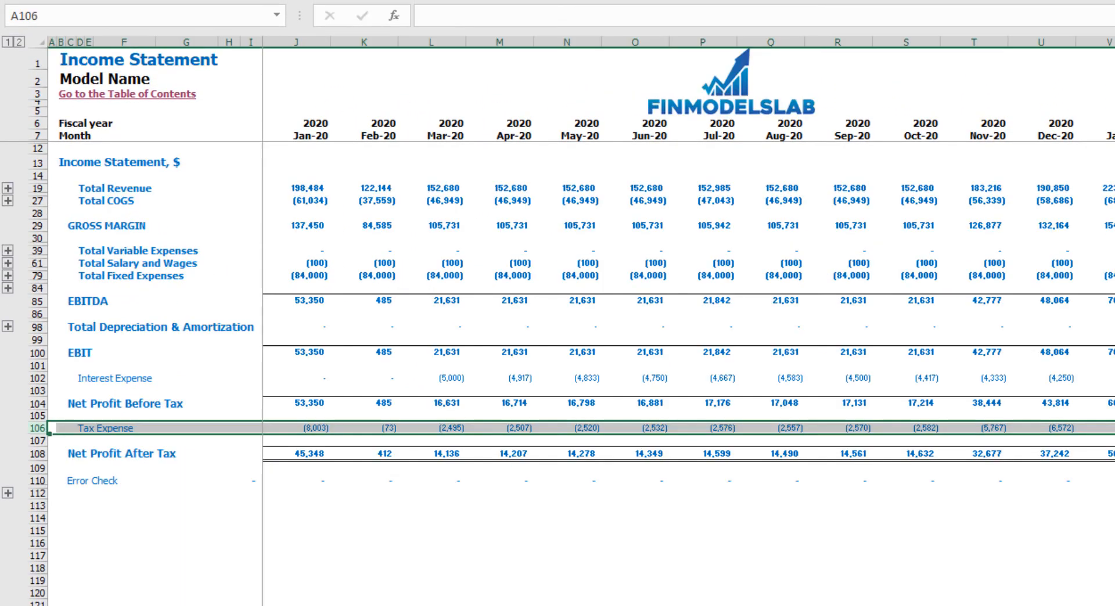
left_click(40, 378)
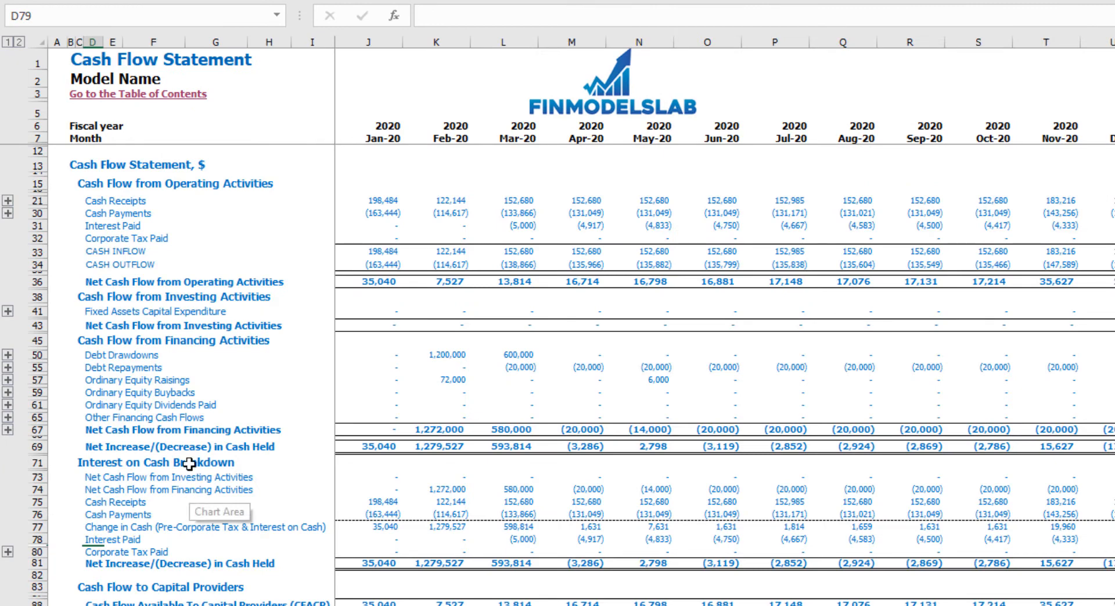
left_click(42, 231)
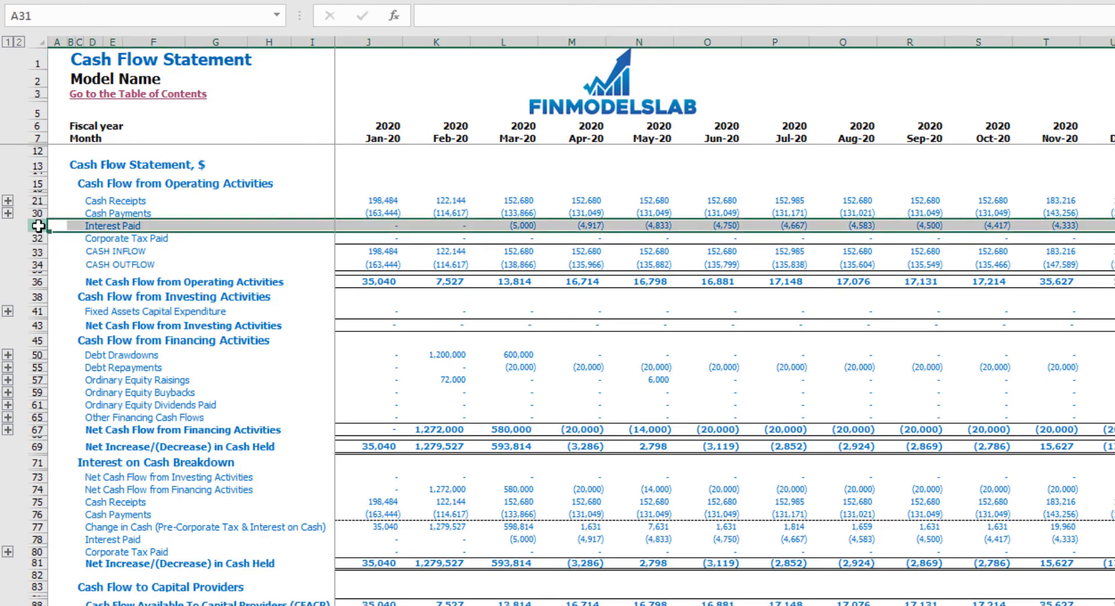
left_click(38, 356)
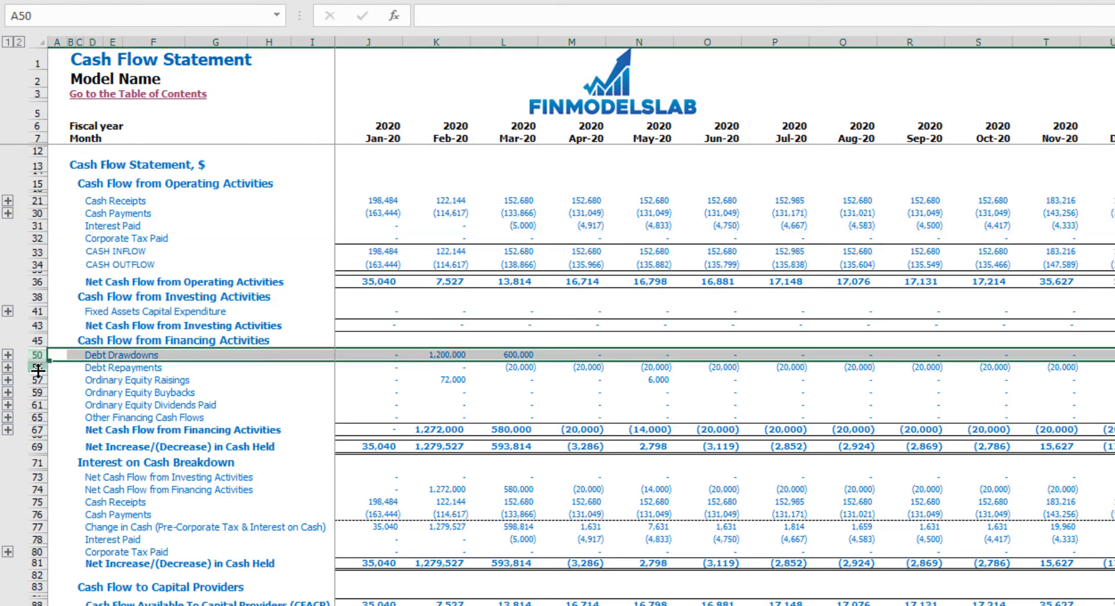
left_click(38, 367)
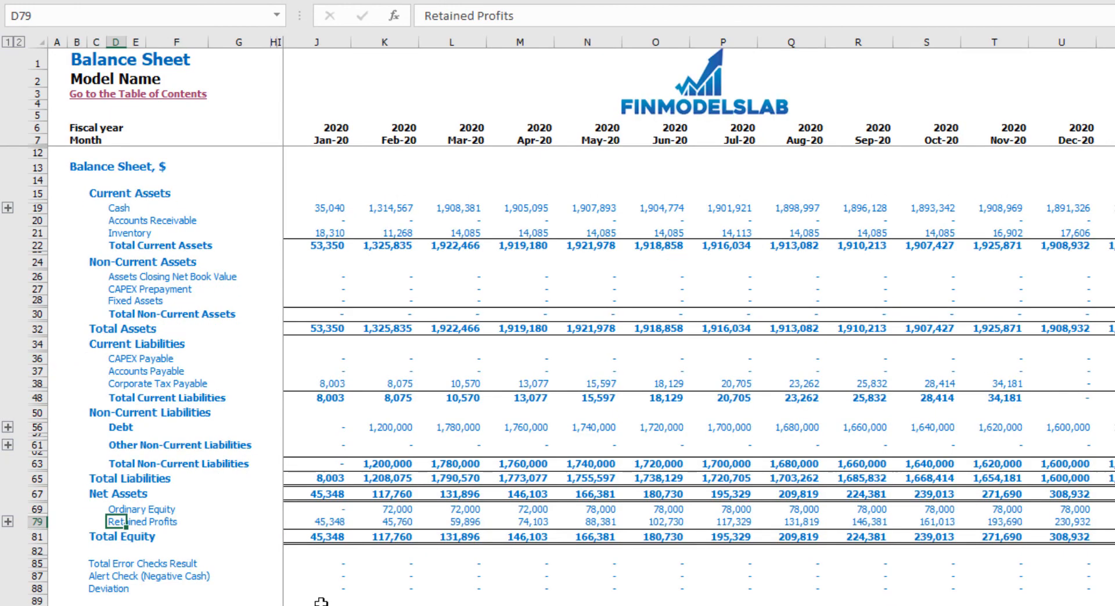
left_click(37, 427)
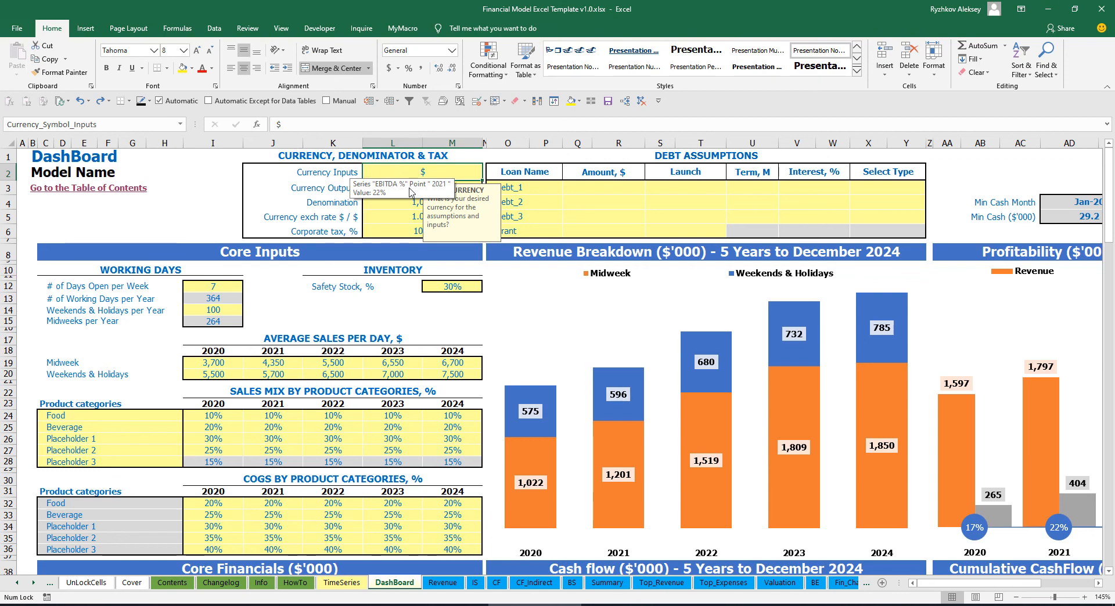
Step: Set the DashBoard's input currency to USD and its output currency to EUR
left_click(198, 178)
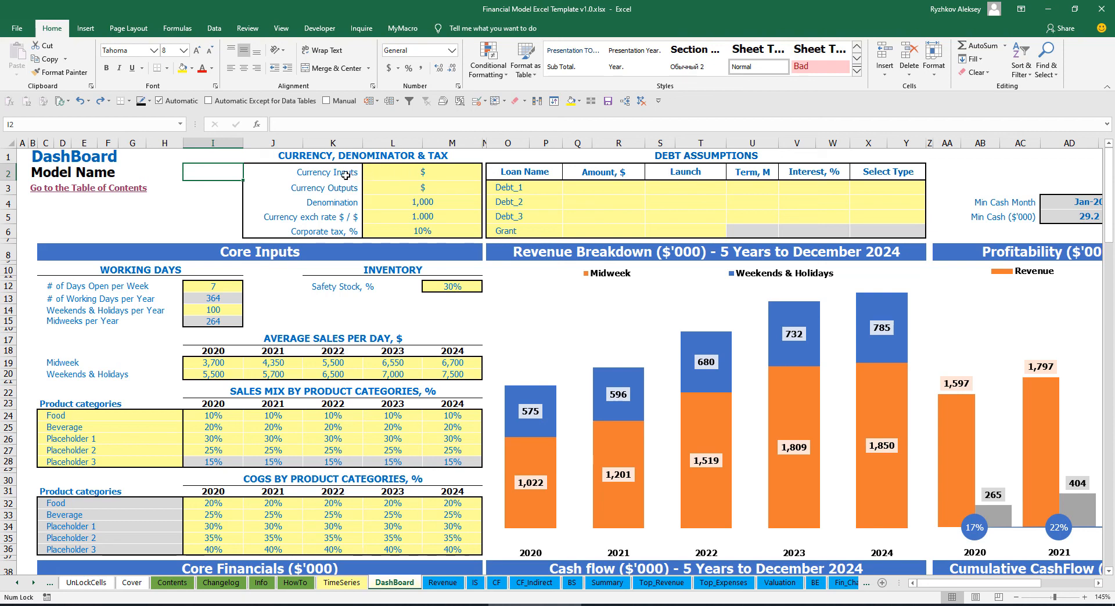
left_click(478, 172)
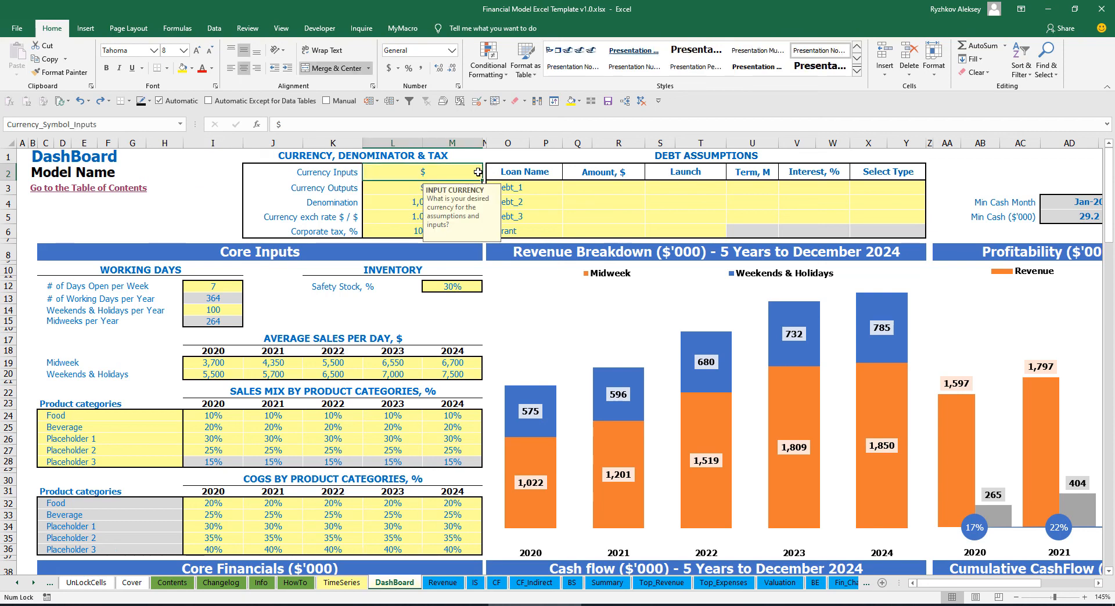
left_click(385, 189)
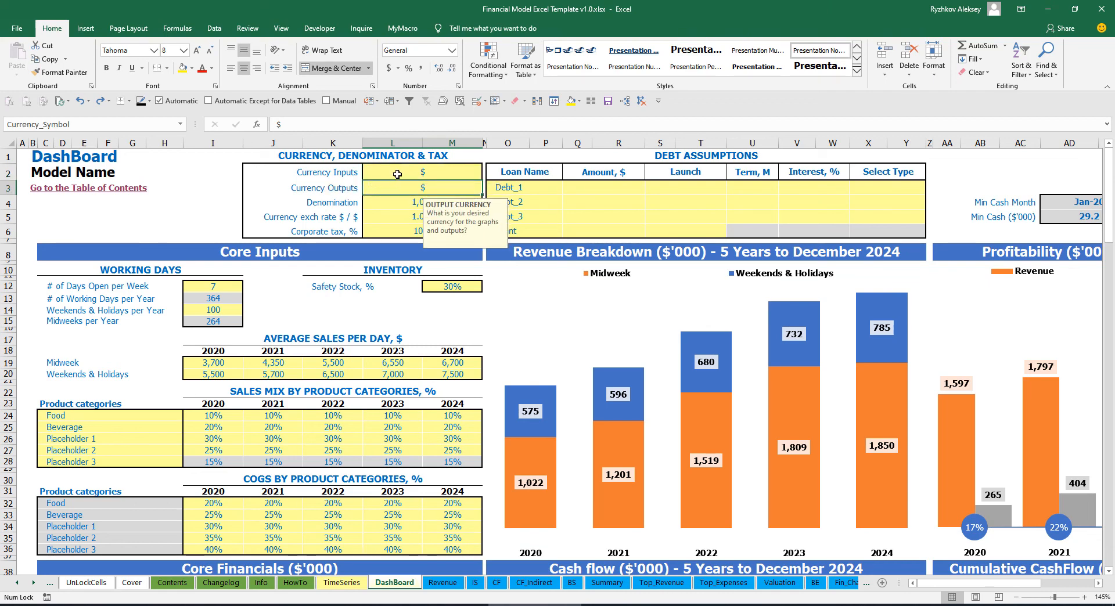
left_click(397, 174)
left_click(395, 188)
left_click(411, 174)
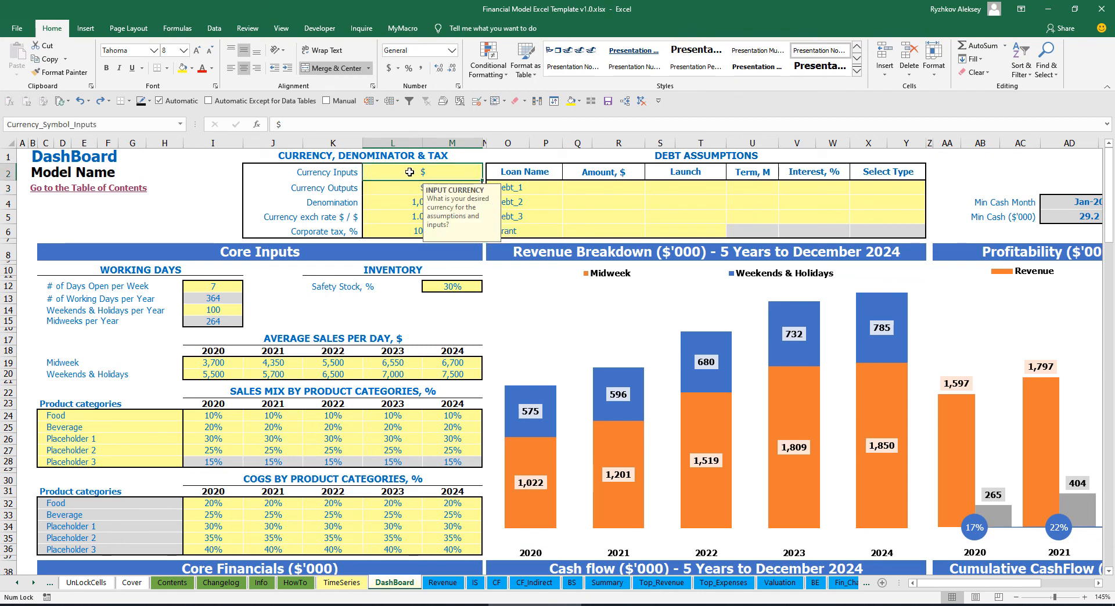
type("USD")
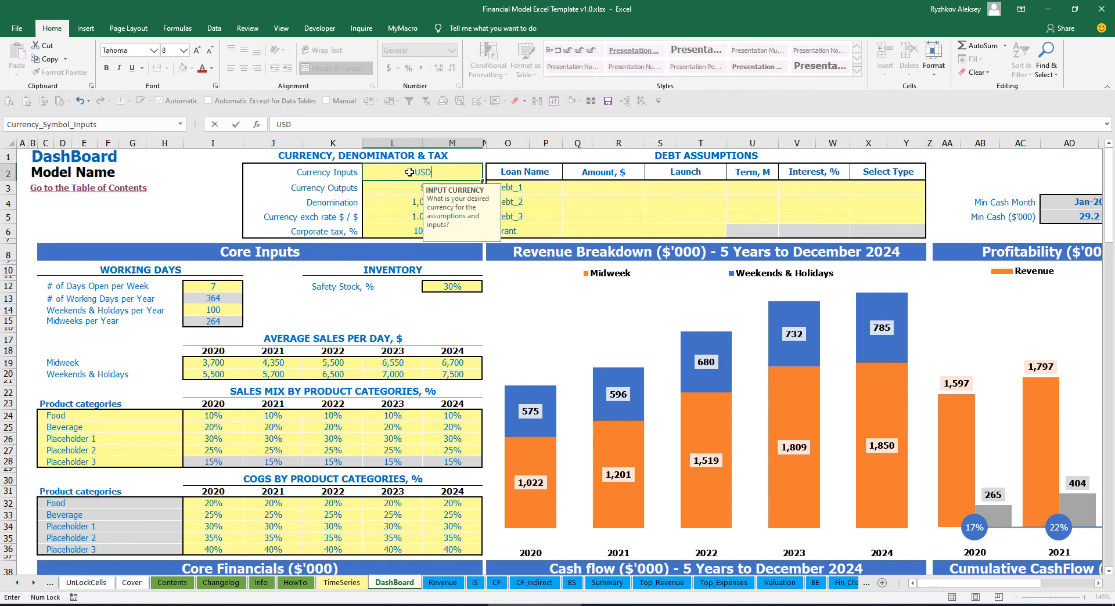
key("Return")
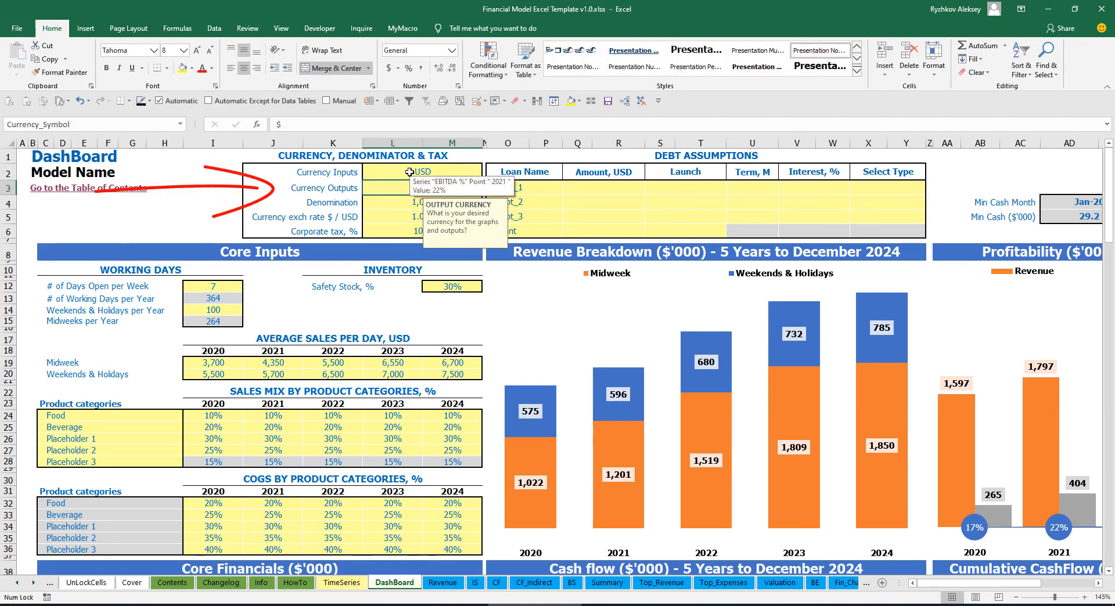
type("EUR")
key("Return")
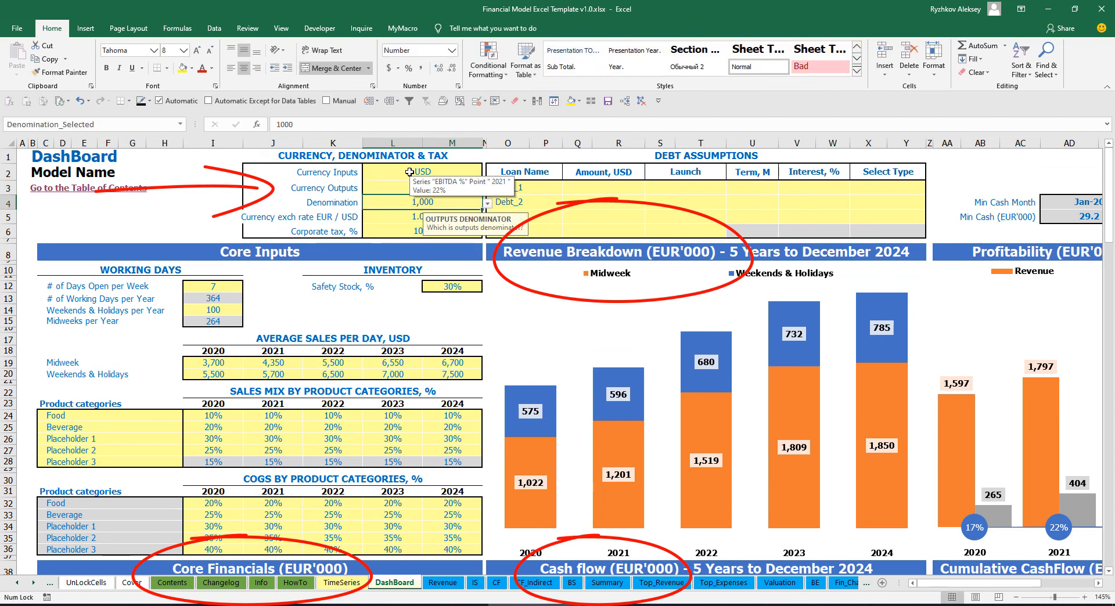
Step: Set the EUR / USD currency exchange rate on the DashBoard to 1.2
key("Down")
left_click(221, 191)
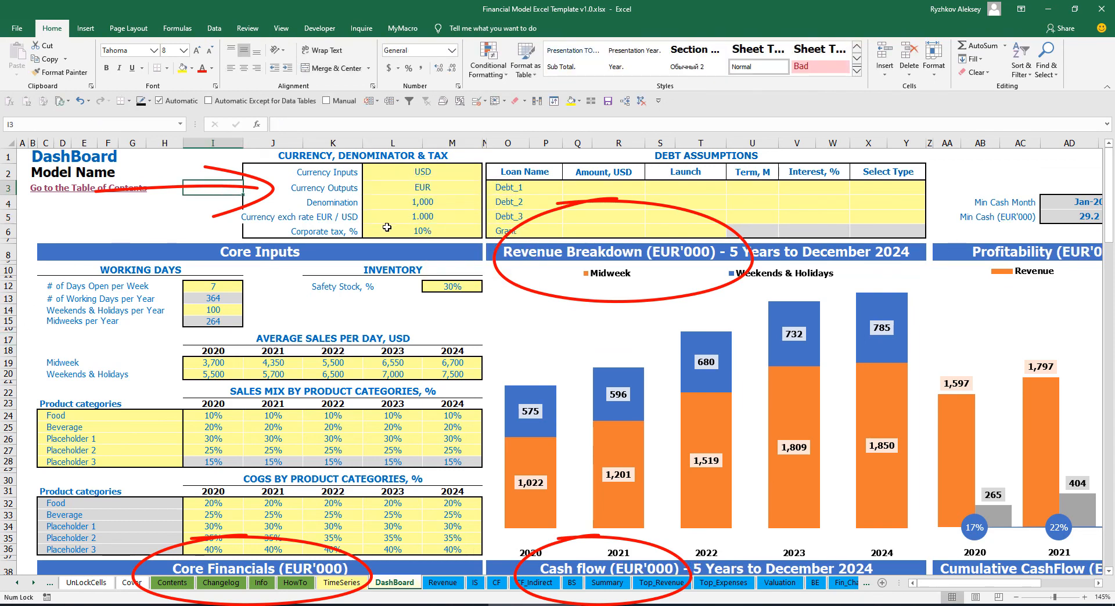
left_click(410, 216)
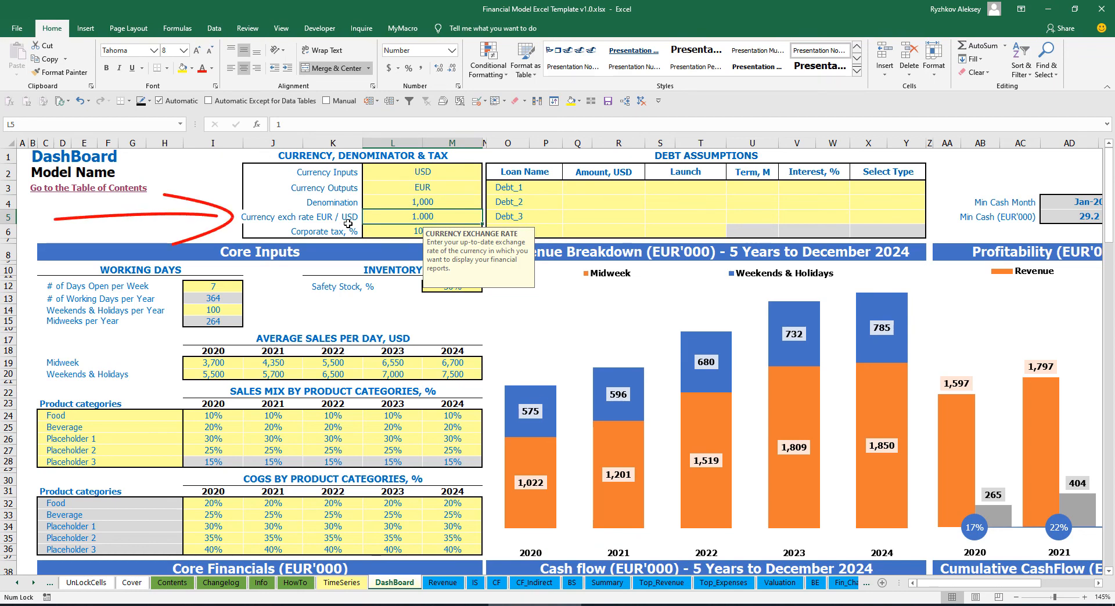
type("1.2")
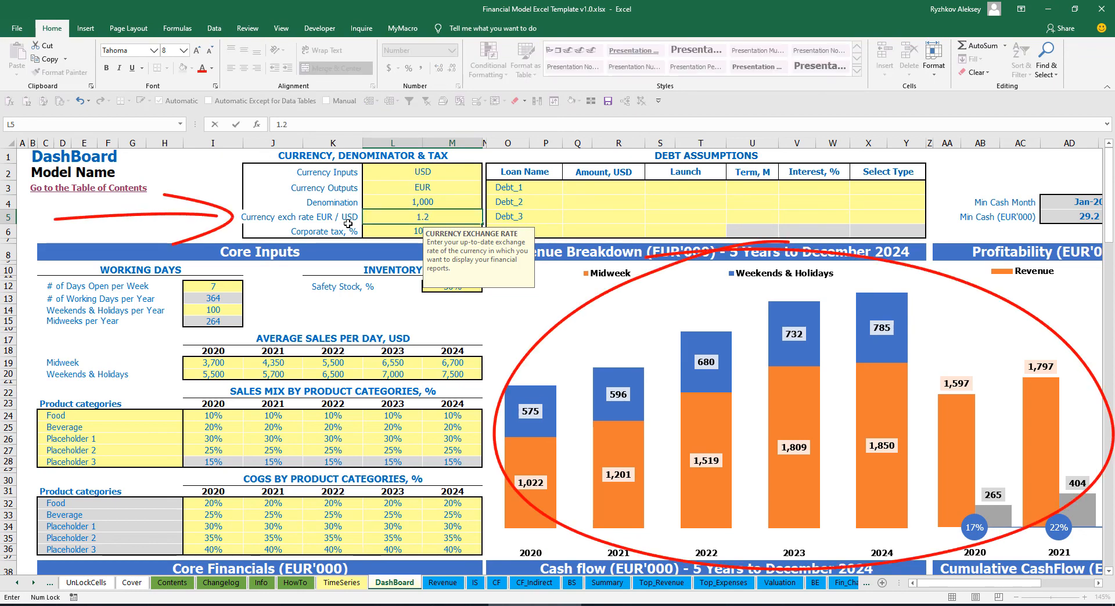
key("Return")
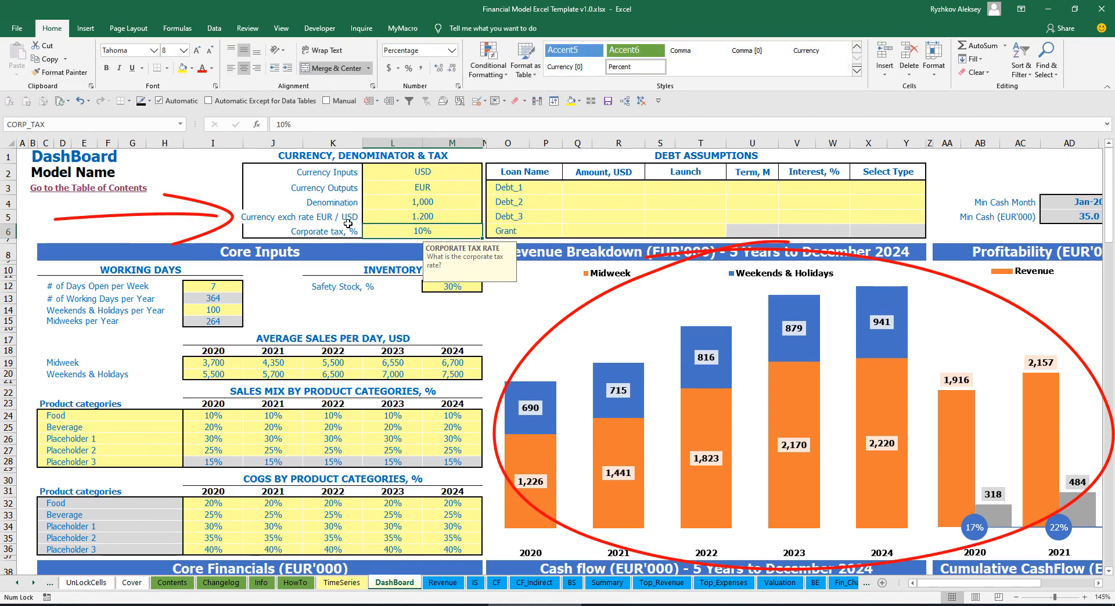
Step: Review the input currency, output currency and exchange rate settings on the DashBoard
left_click(401, 169)
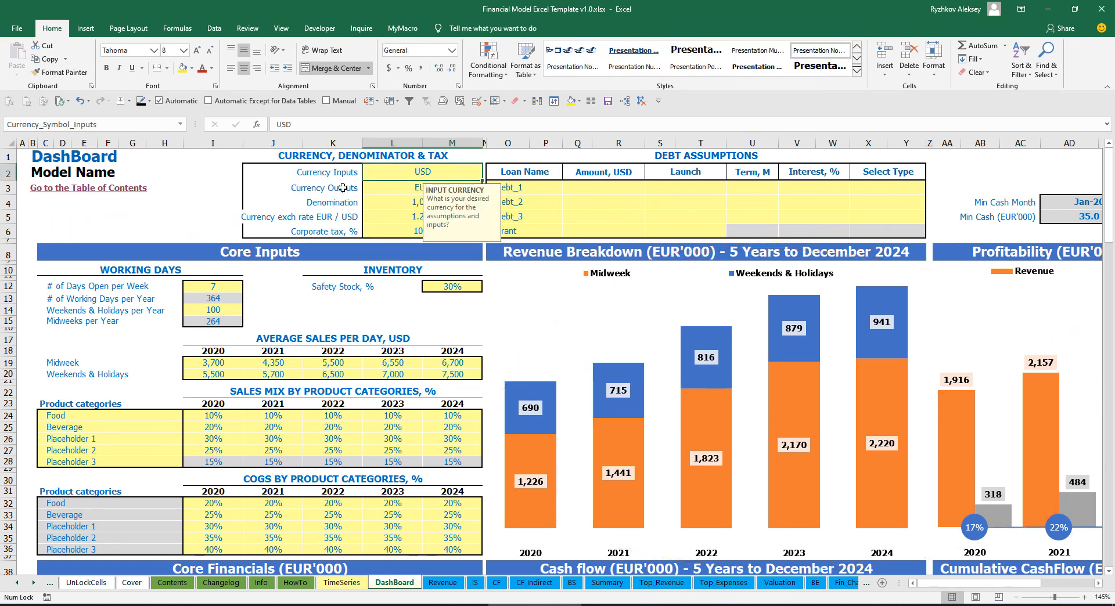
left_click(393, 188)
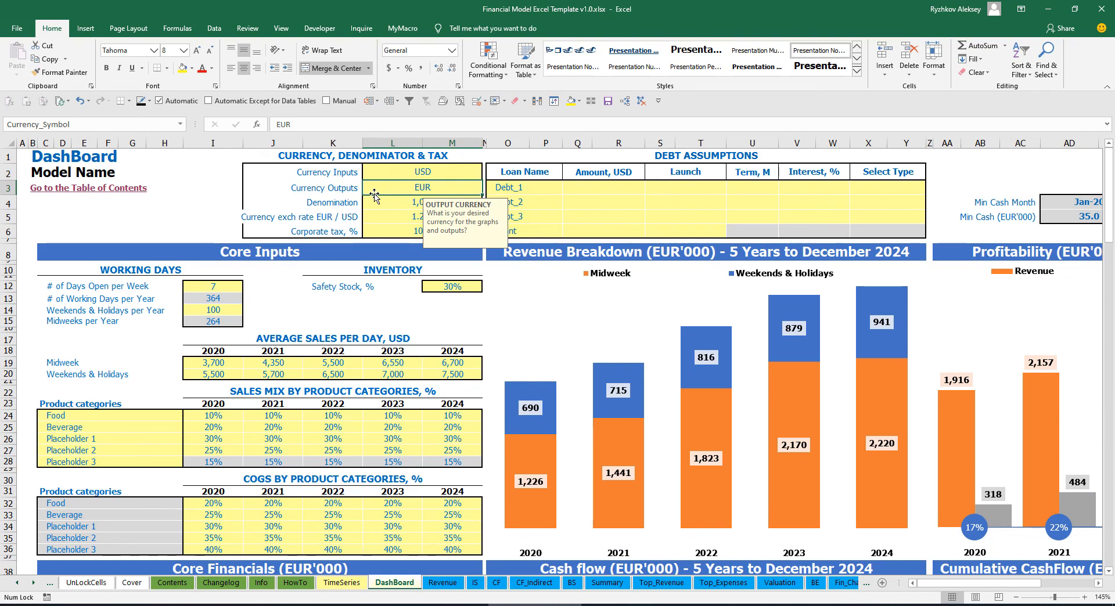
left_click(380, 217)
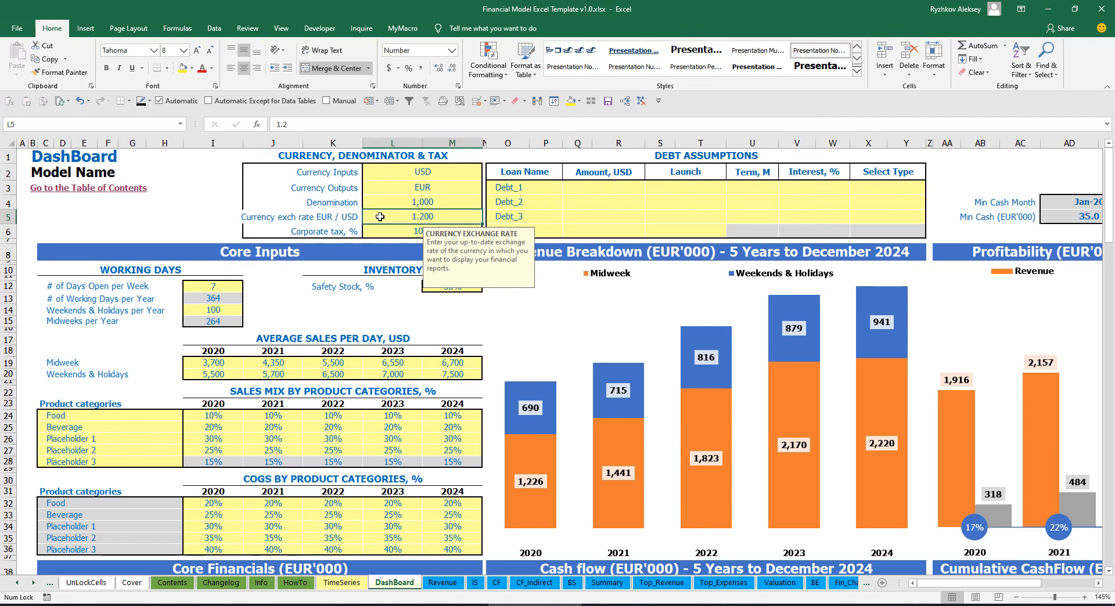
Step: Check the DashBoard's denomination setting and the five-year and 2022 Income Statement headings on the Summary sheet
left_click(397, 198)
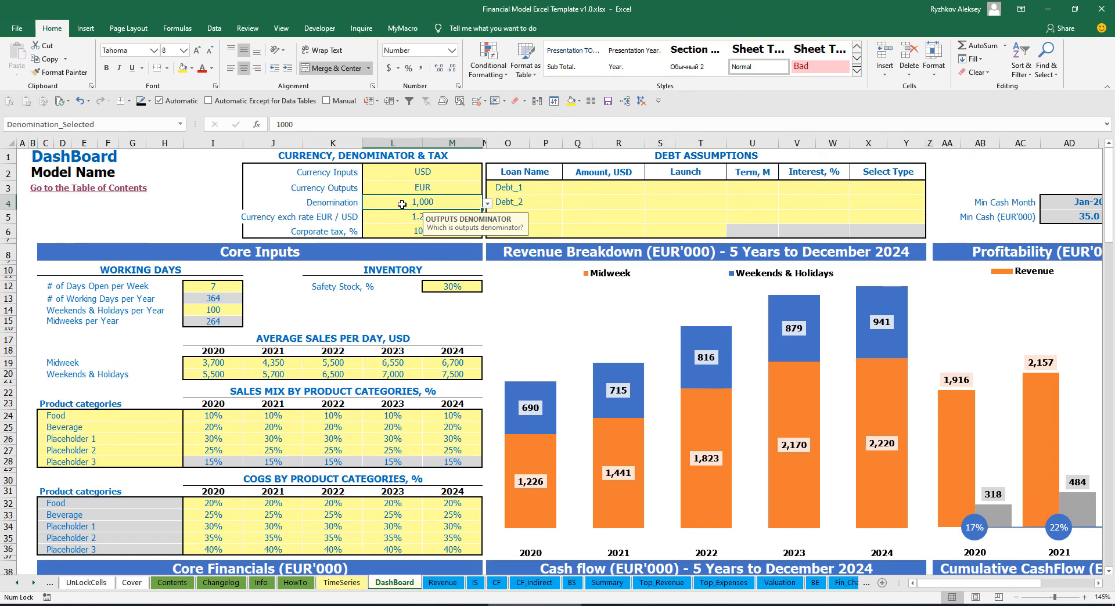
left_click(607, 583)
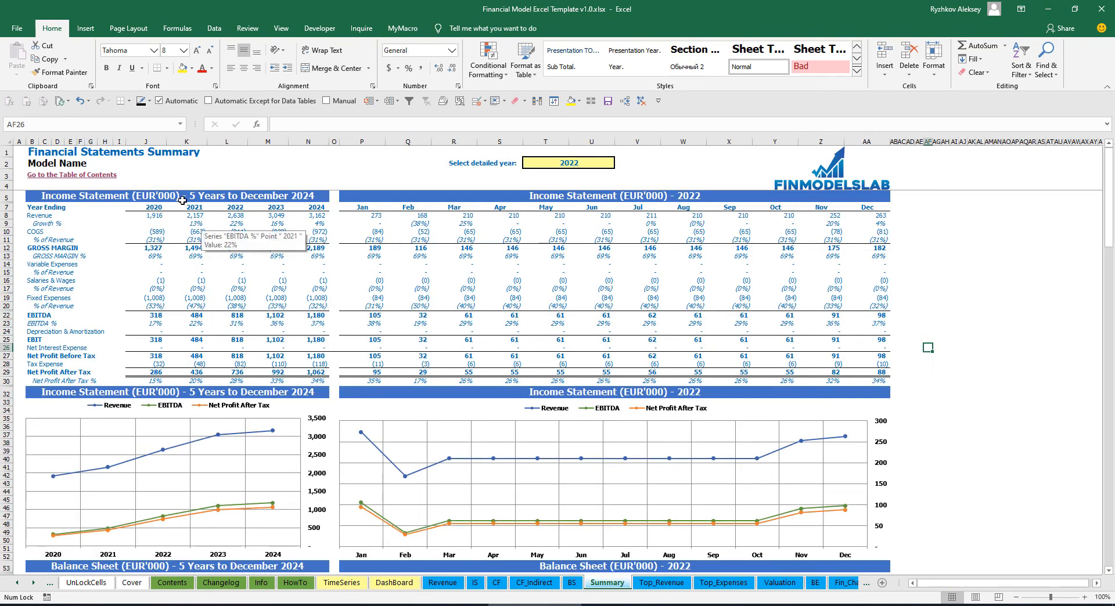
left_click(618, 195)
left_click(240, 193)
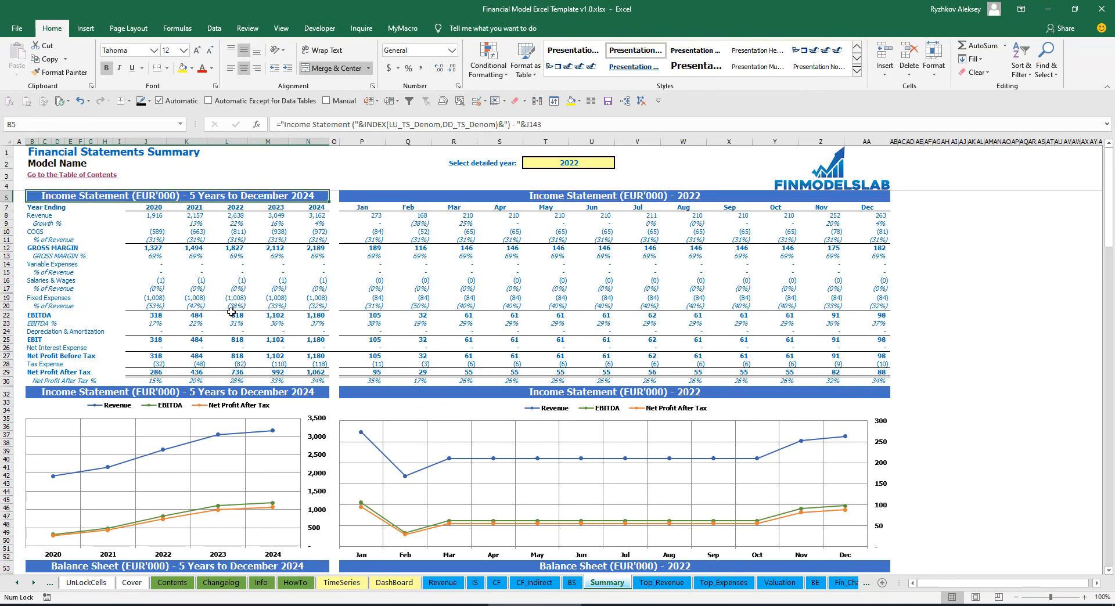
Step: Set the DashBoard's denomination to 1,000,000 and check the Income Statement headings on the Summary sheet
left_click(394, 583)
left_click(487, 202)
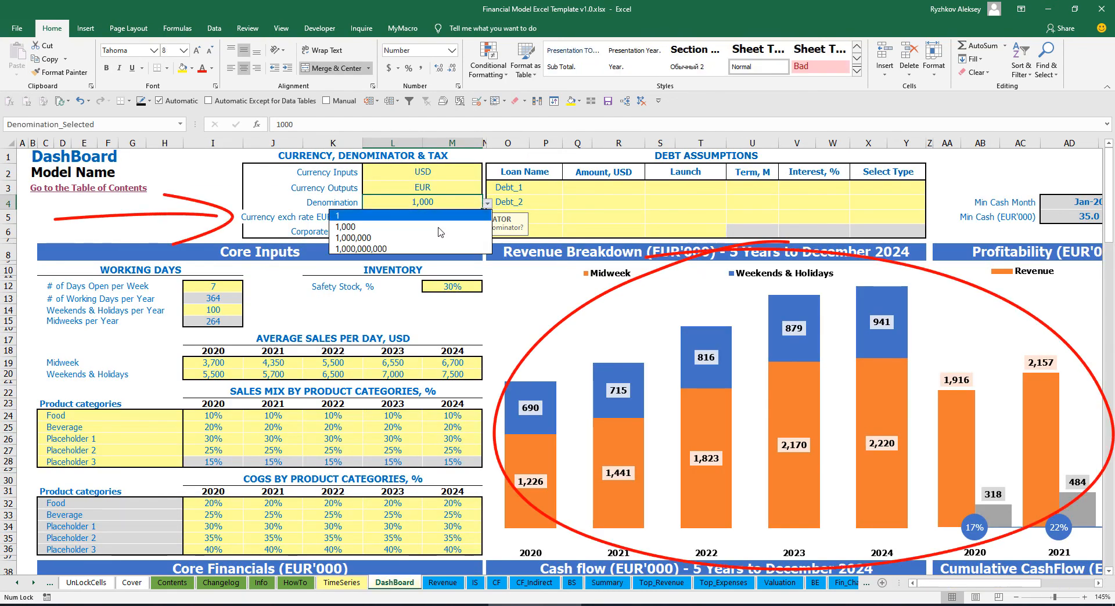
left_click(429, 238)
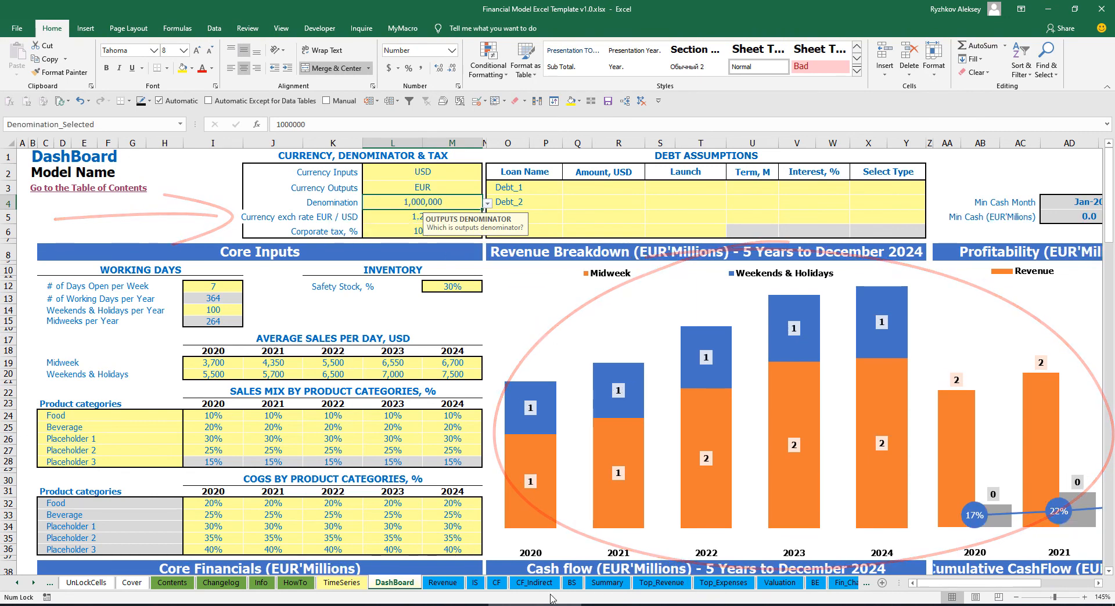
left_click(604, 581)
left_click(466, 196)
Step: Set the DashBoard's denomination to 1 and check the Income Statement headings and figures on the Summary sheet
left_click(395, 583)
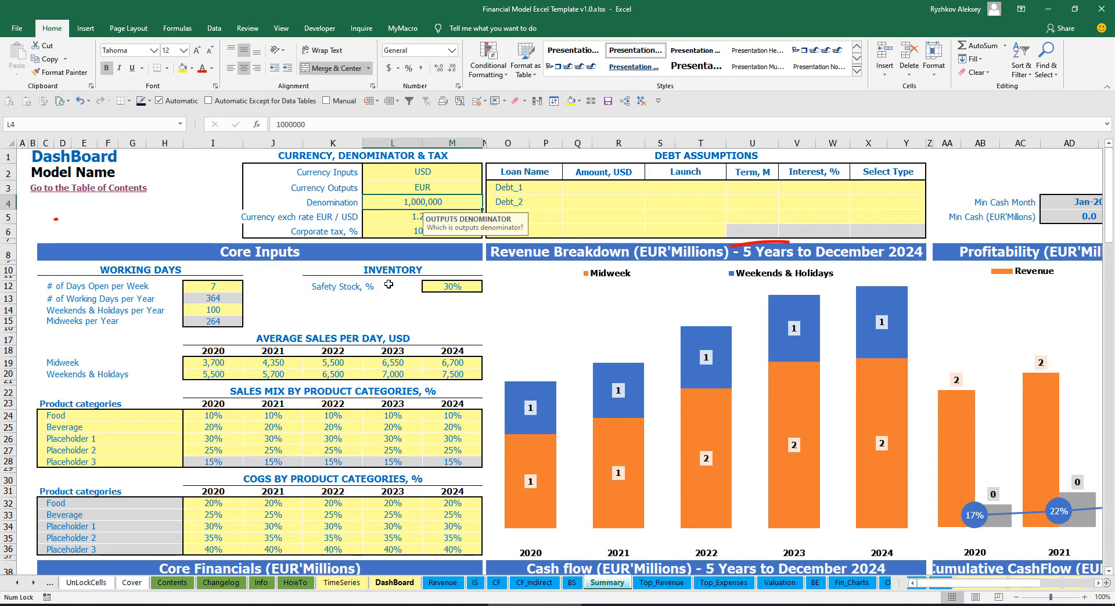
left_click(487, 205)
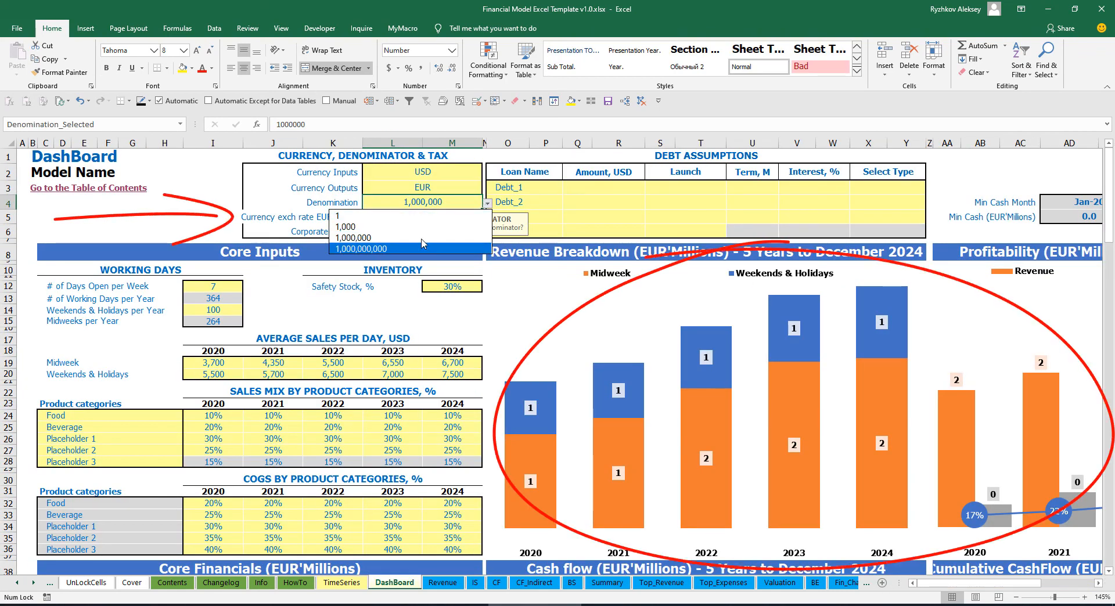
left_click(410, 218)
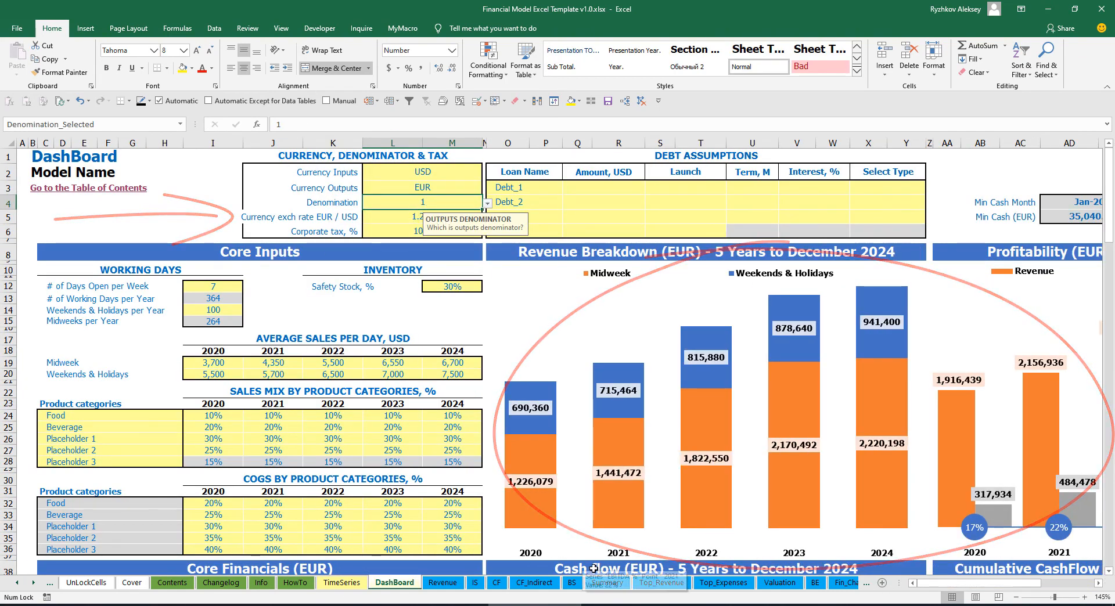
left_click(607, 583)
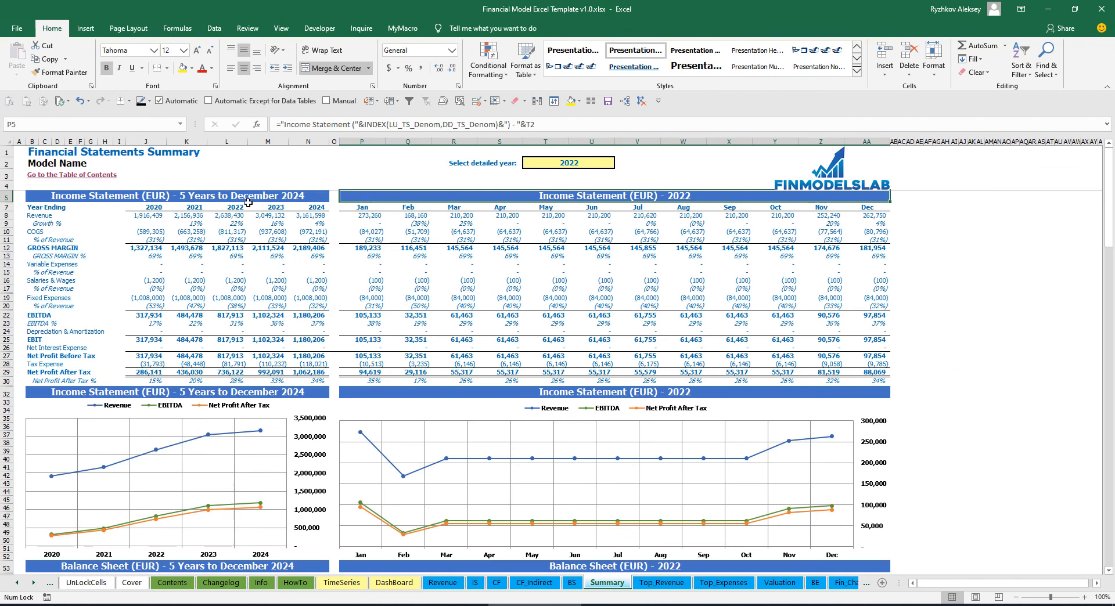
Step: Set the DashBoard's corporate tax to 15% and check the Tax Expense row on the IS sheet
left_click(395, 583)
left_click(399, 226)
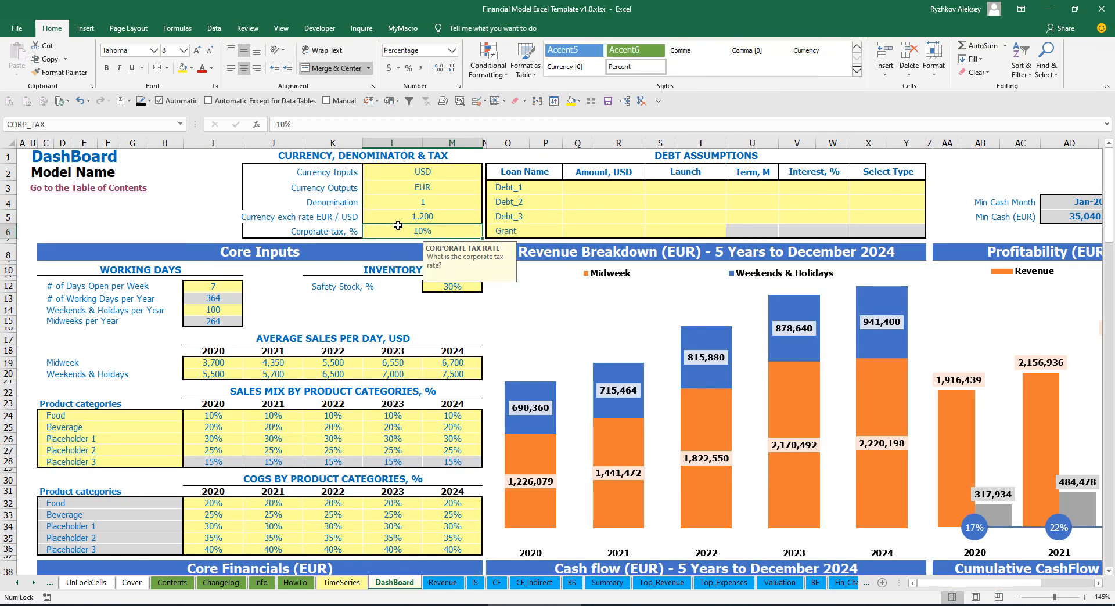
type("15")
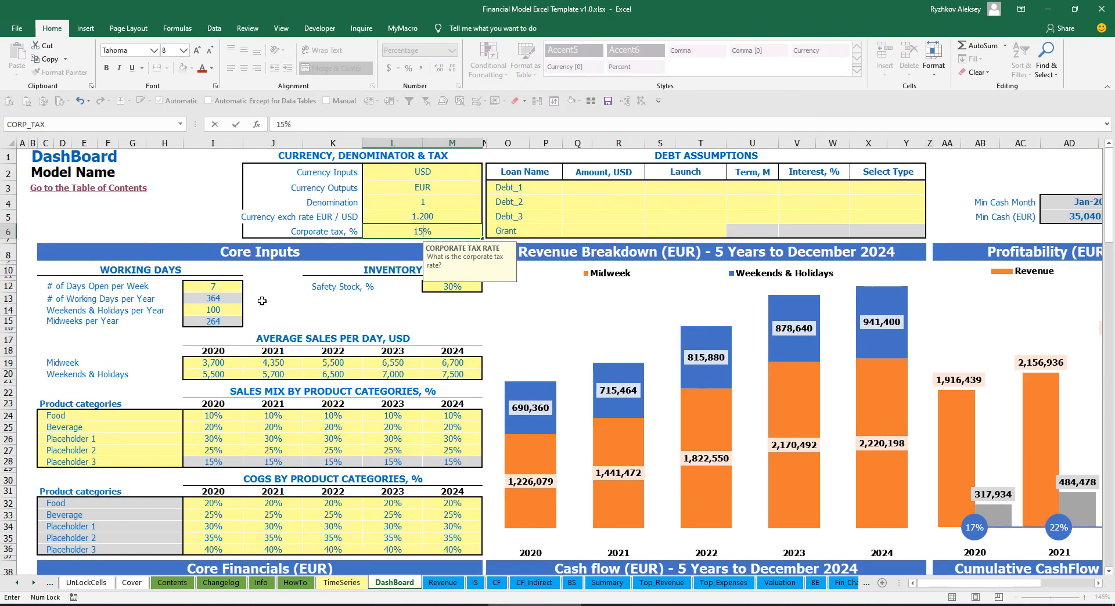
key("Return")
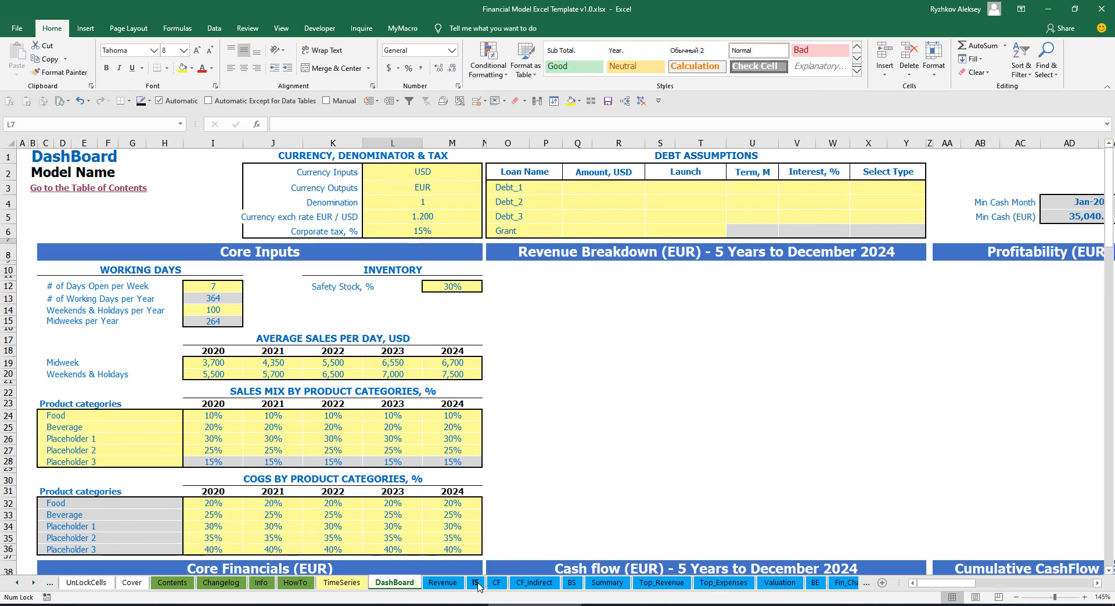
left_click(476, 582)
left_click(24, 394)
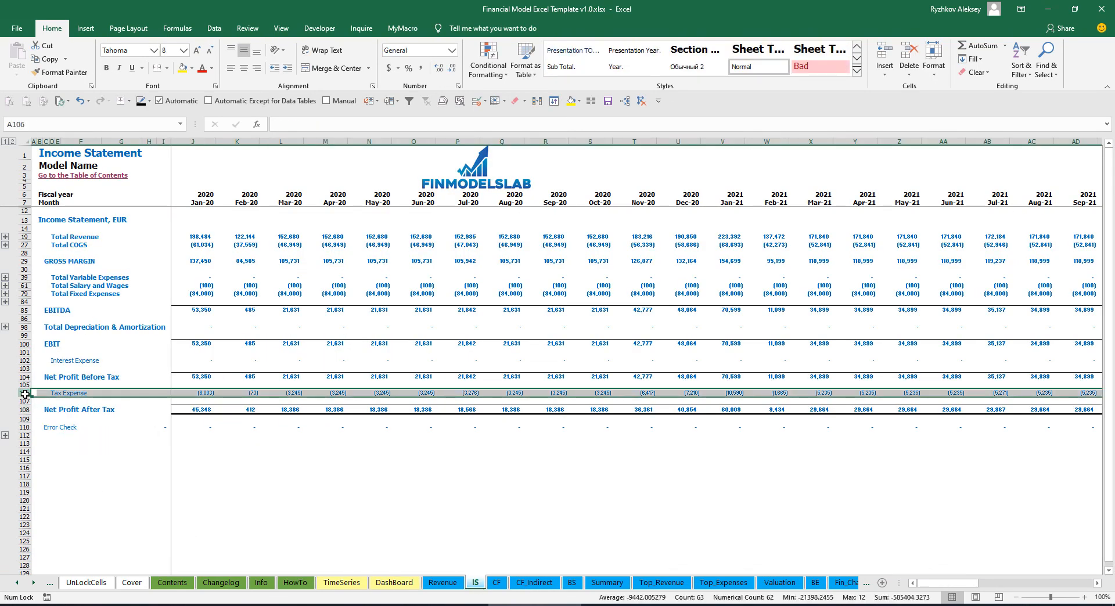